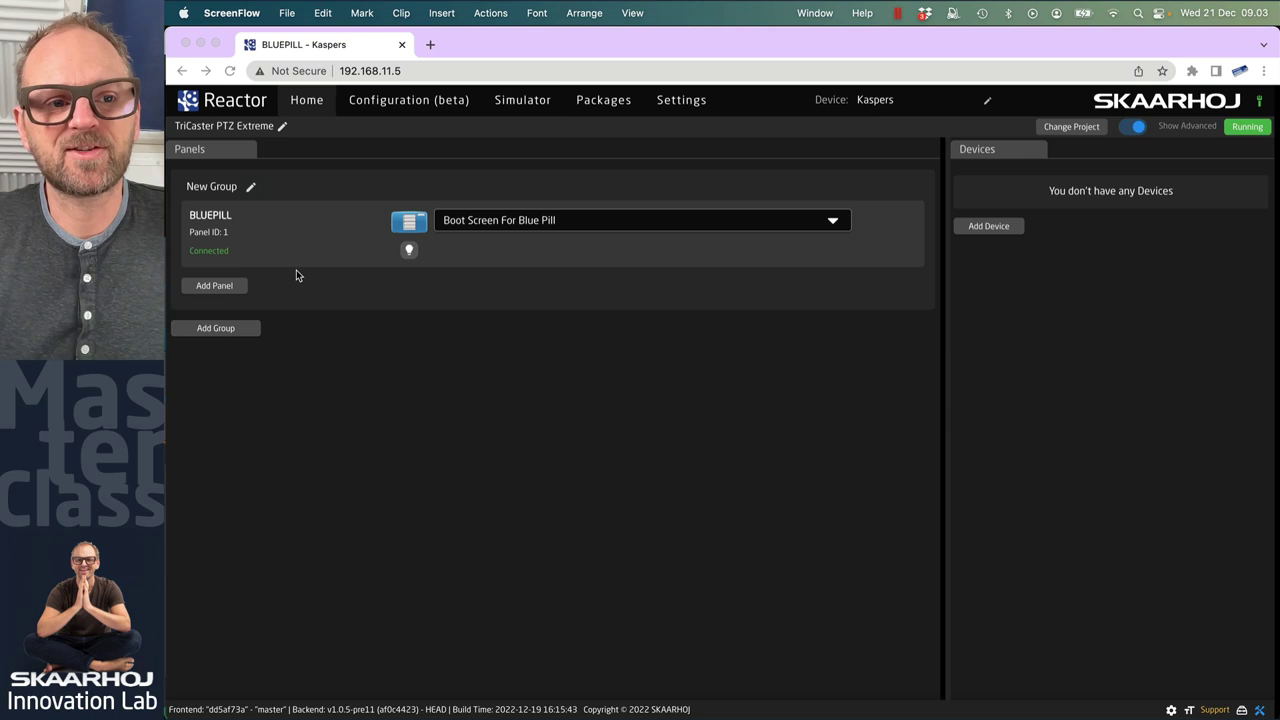
Add a PTZ Extreme V2 panel, found by searching 'ptz', to the New Group
click(215, 292)
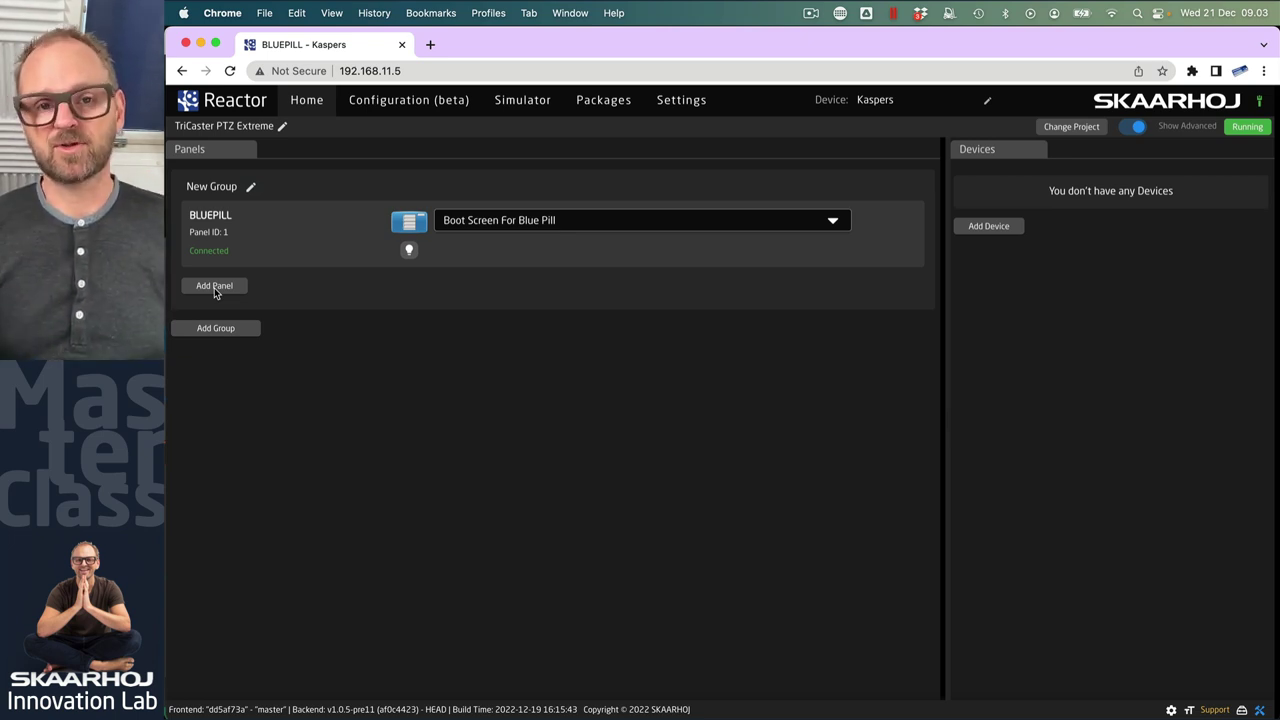
click(215, 287)
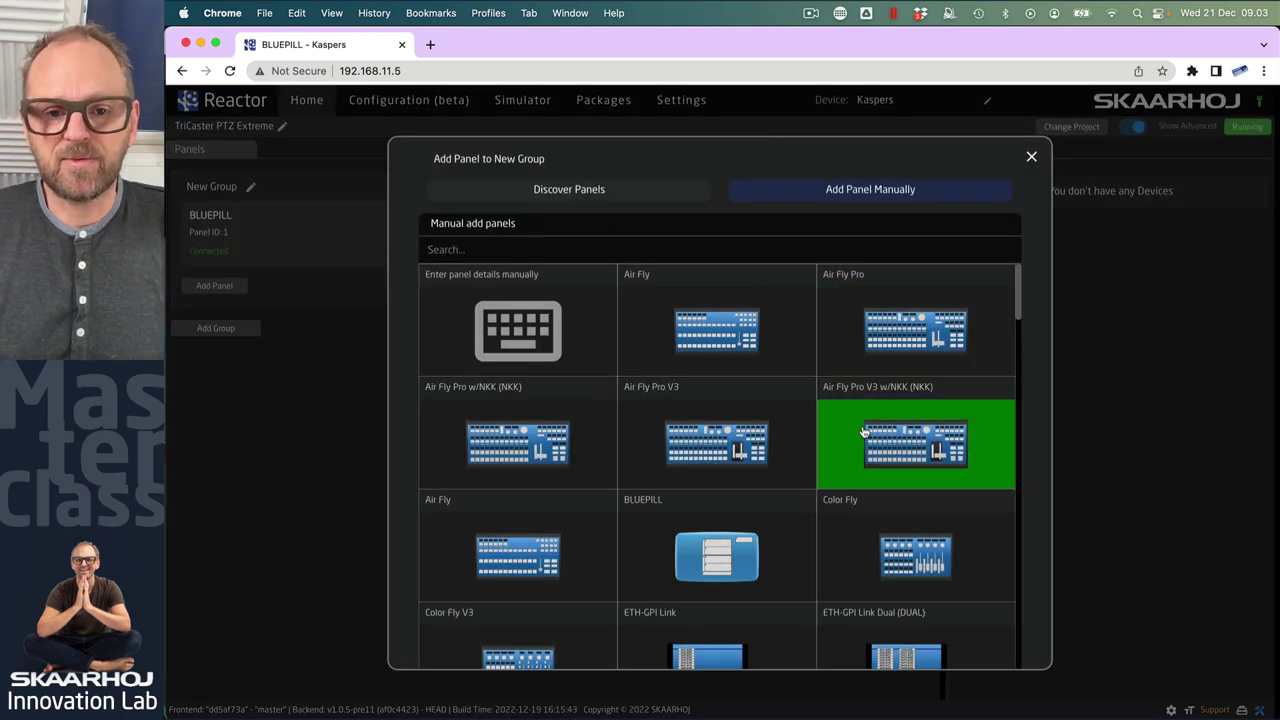
text(ptz)
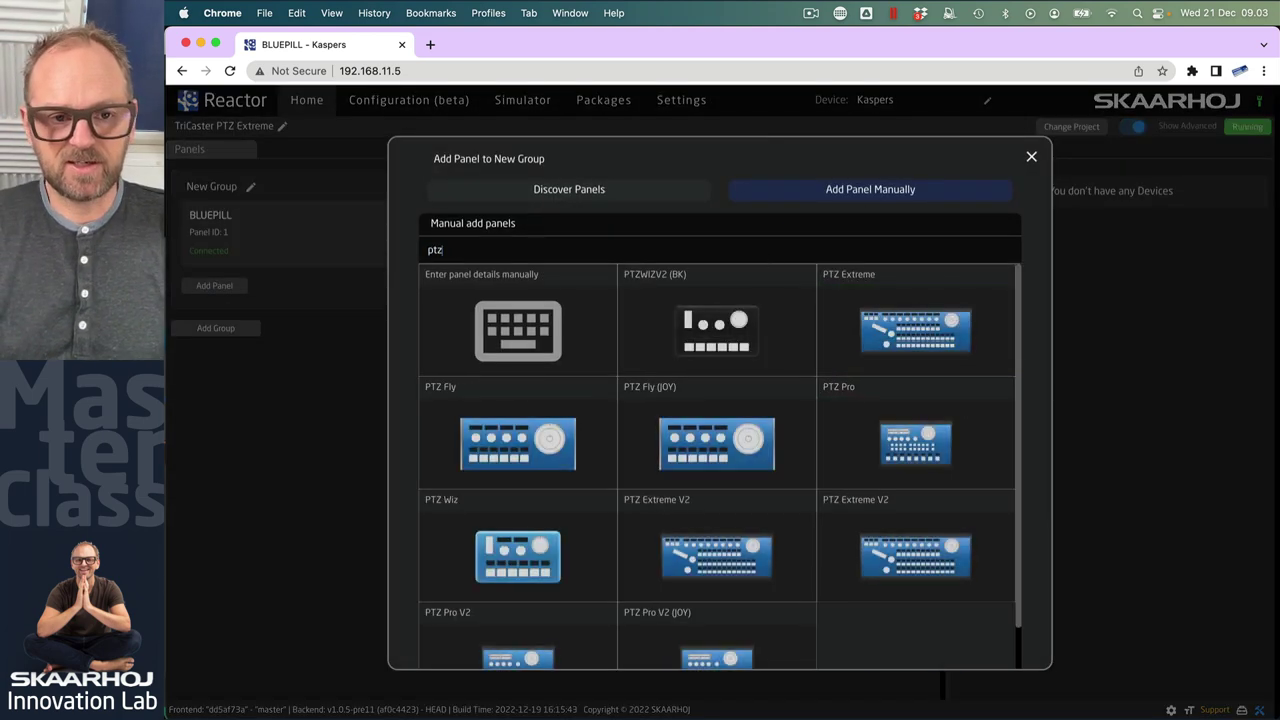
click(907, 562)
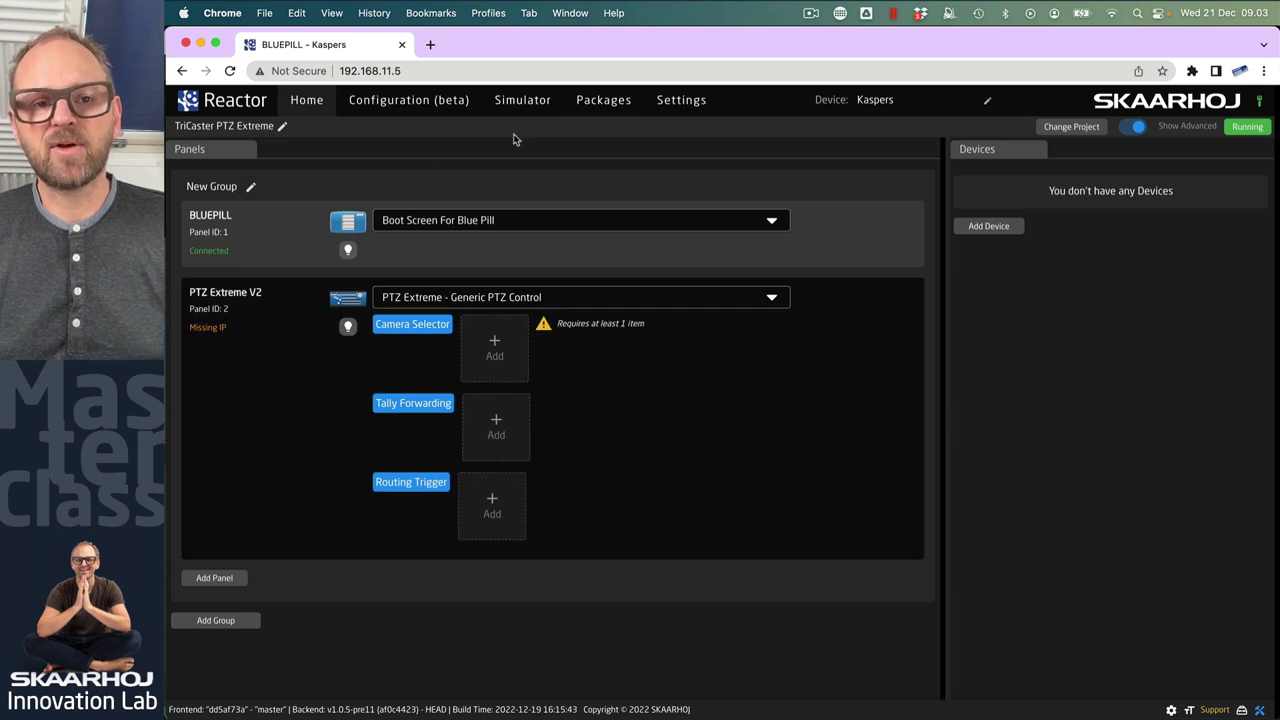
click(533, 108)
click(388, 134)
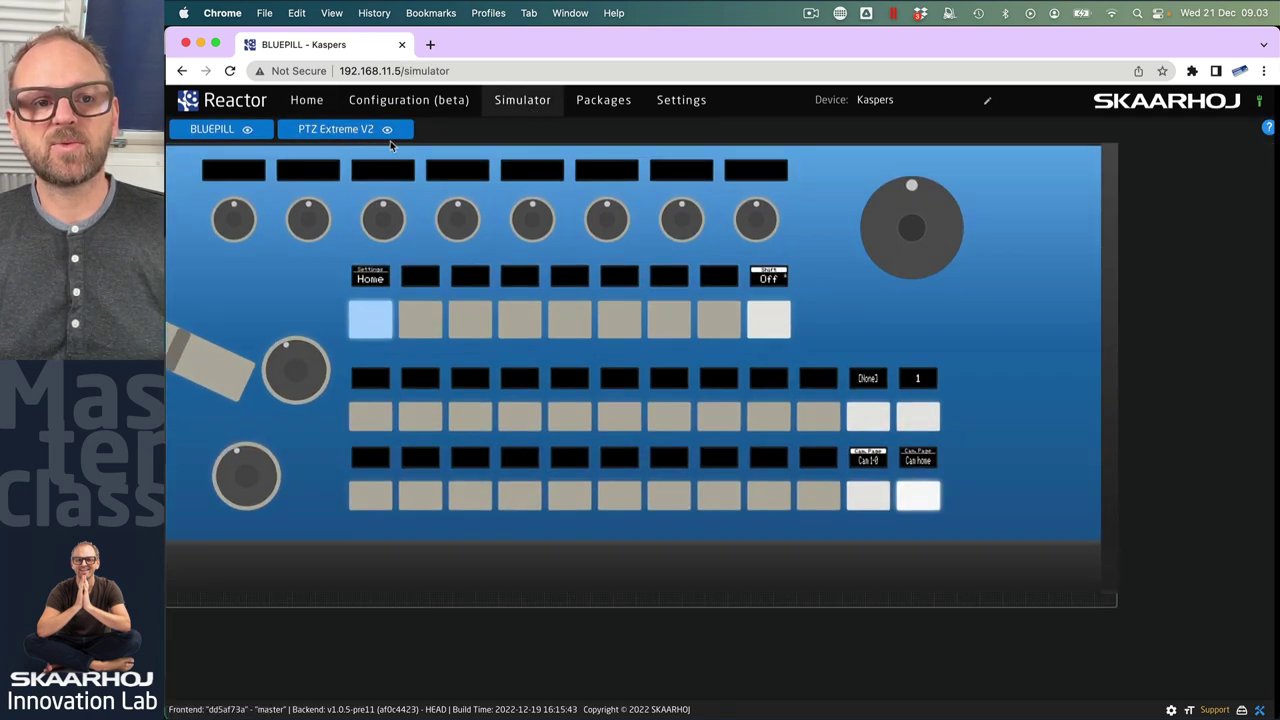
scroll(418, 215, up, 3)
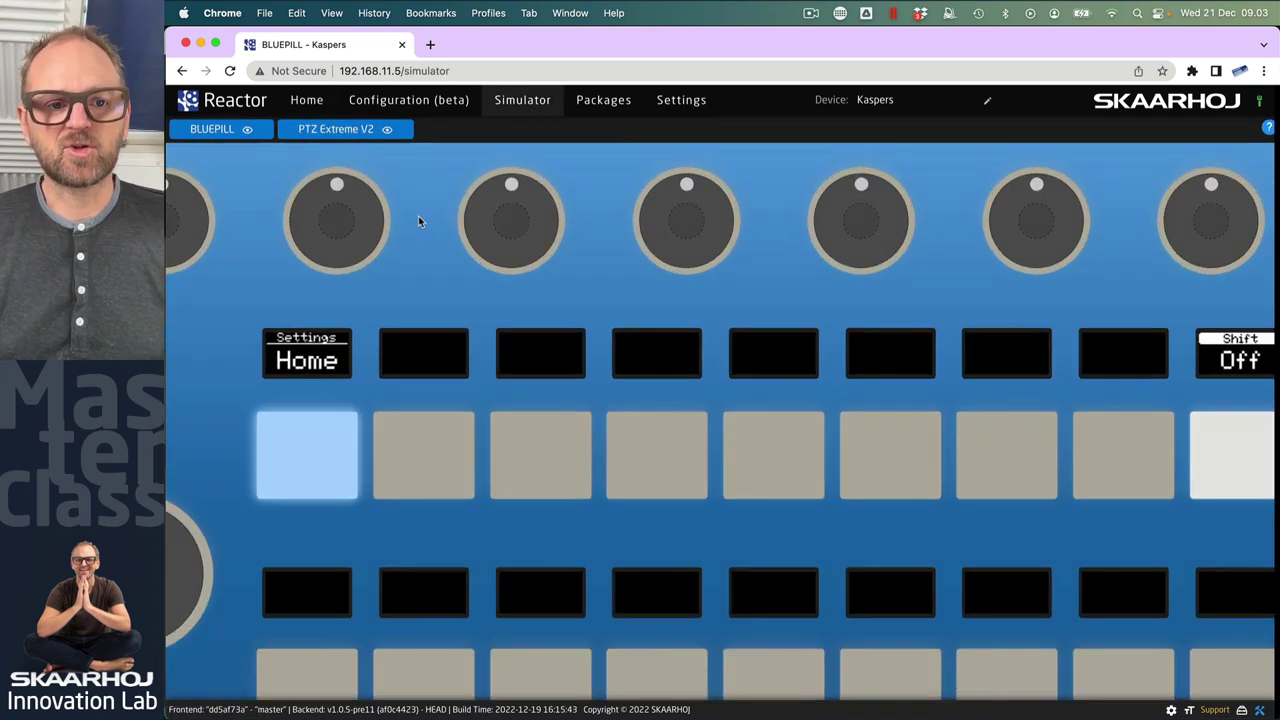
scroll(420, 223, down, 8)
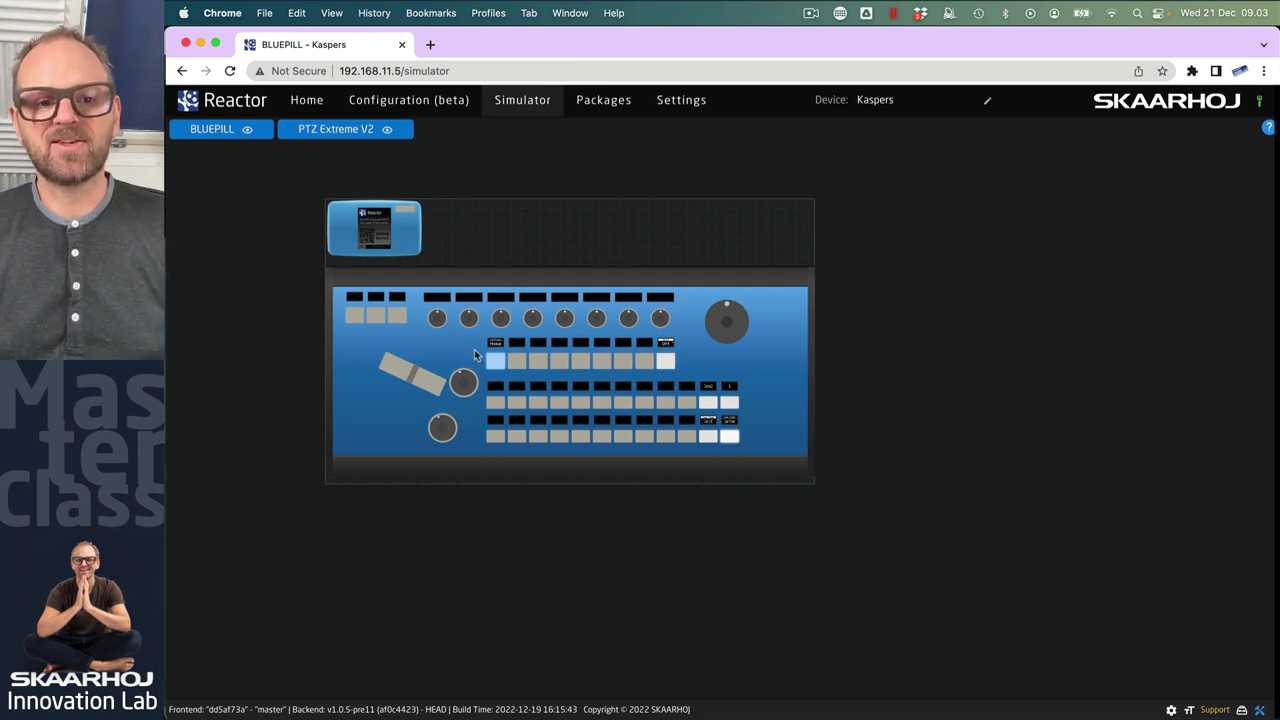
click(350, 133)
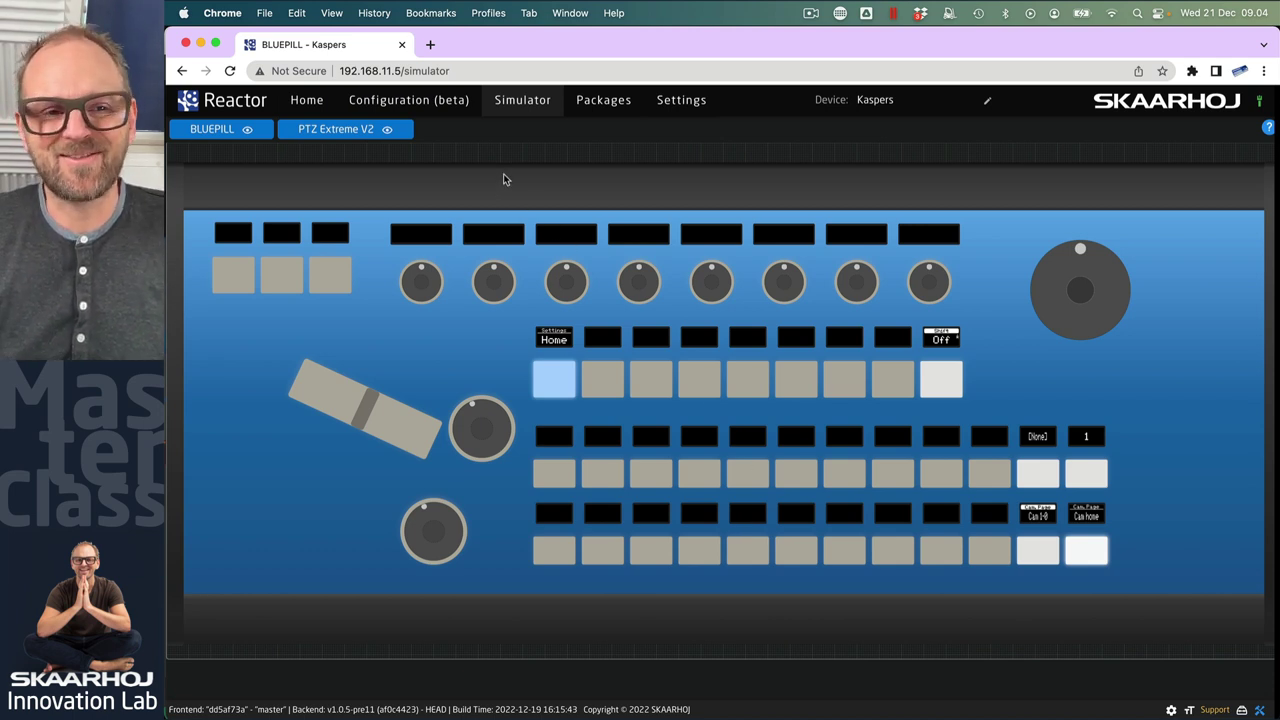
click(307, 100)
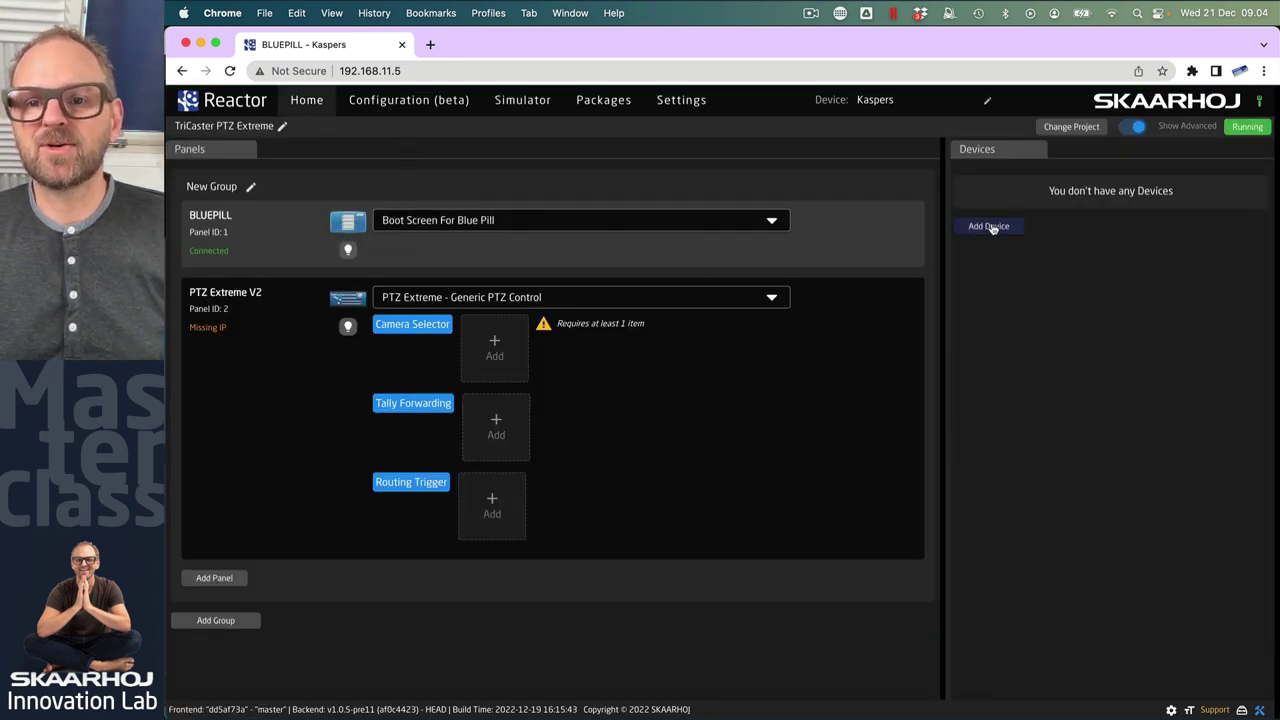
Search the device list for 'tricaster' and choose the TriCaster TC2 model
click(989, 226)
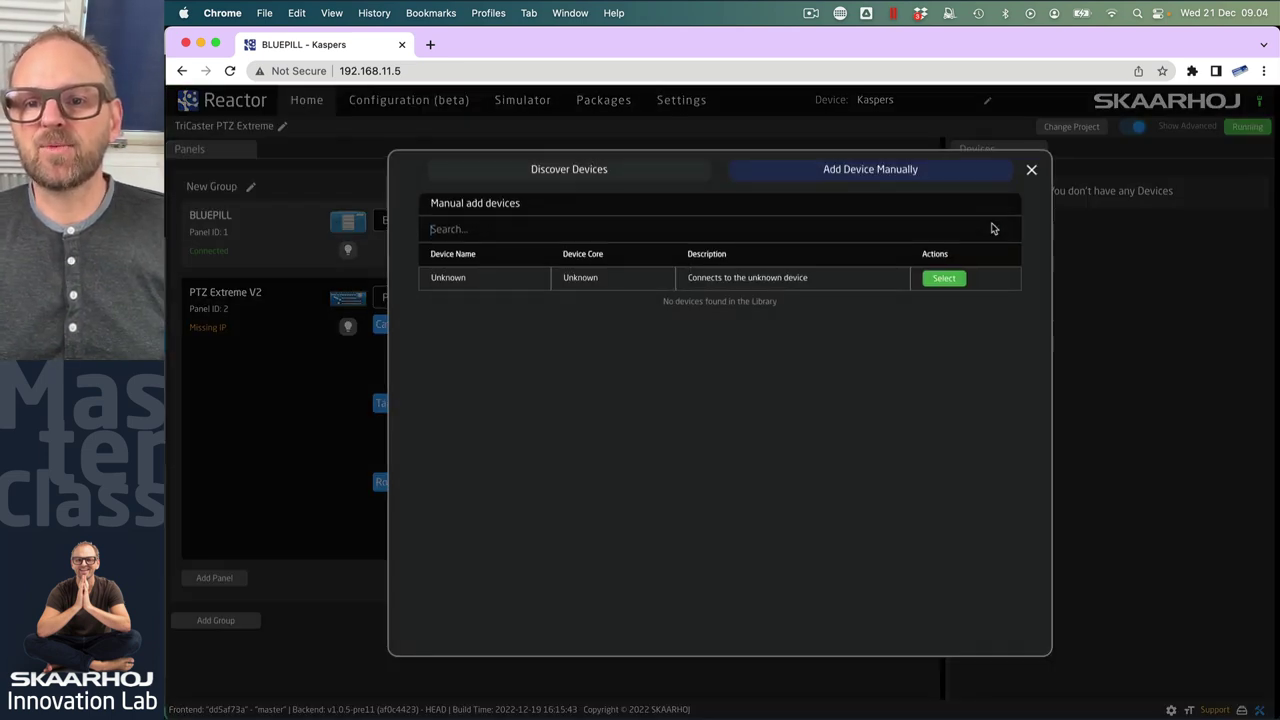
click(1032, 171)
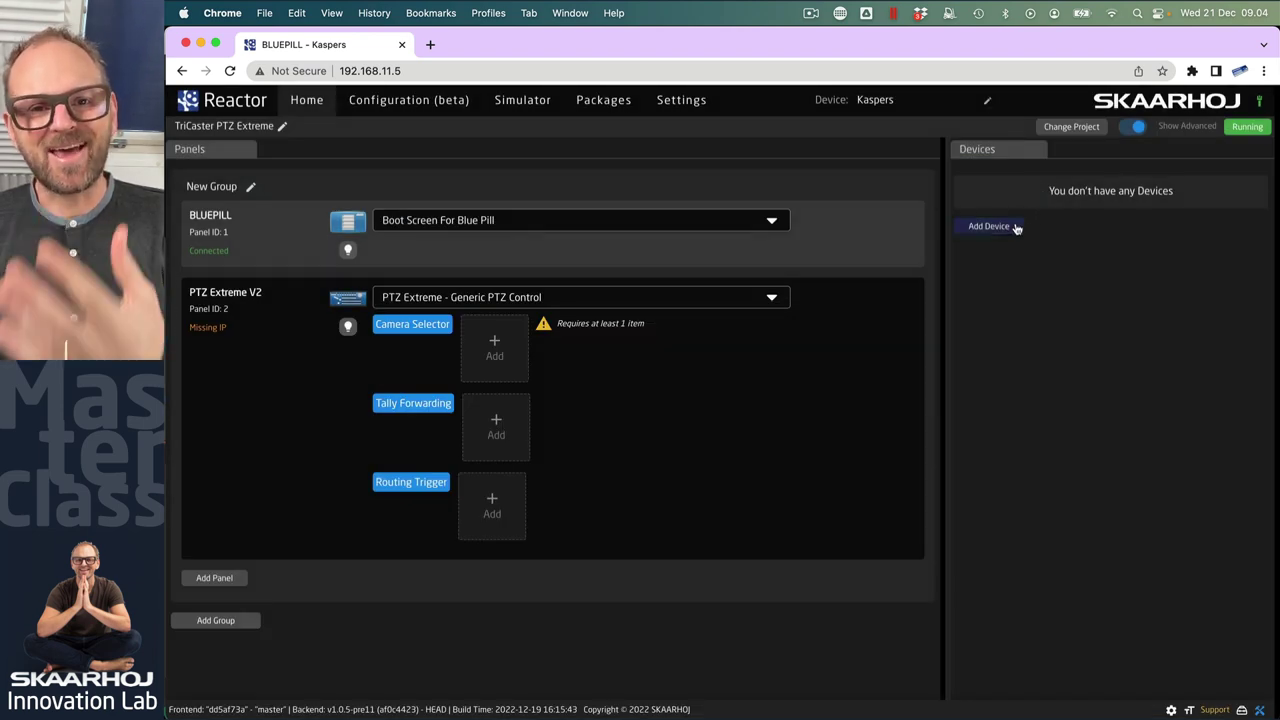
click(1006, 228)
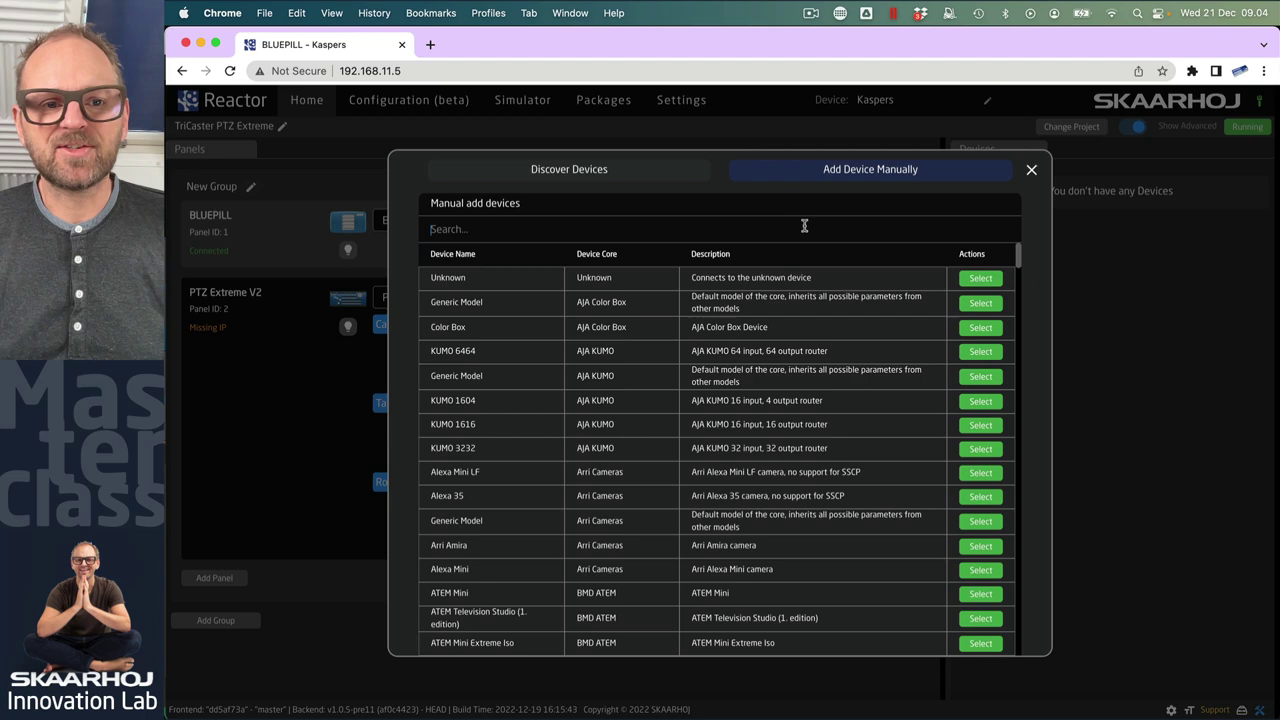
click(797, 228)
text(tri)
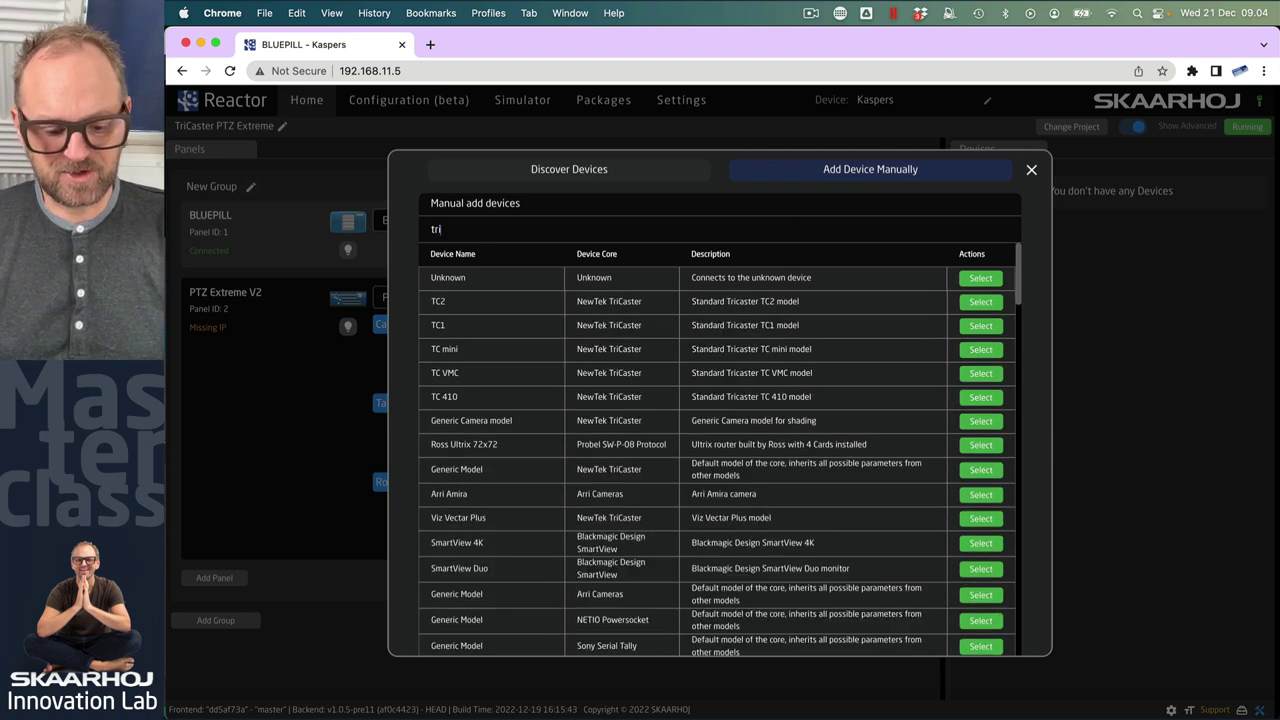
text(caster)
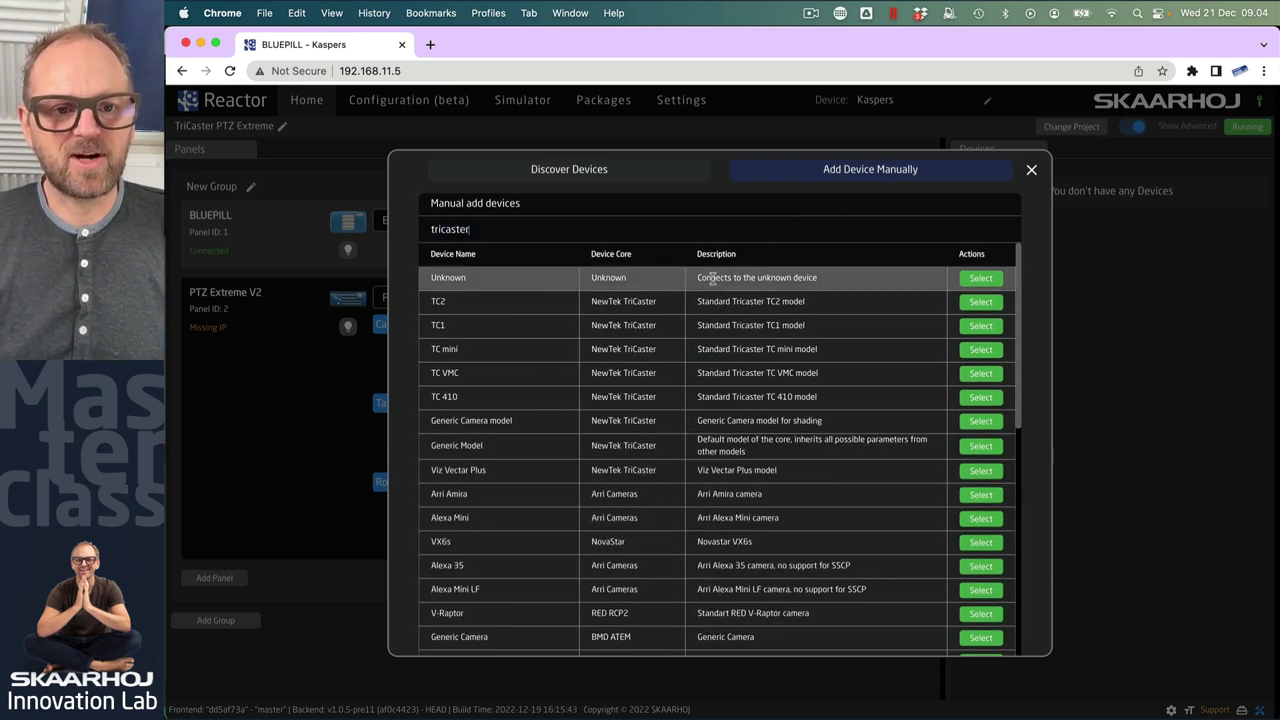
click(981, 302)
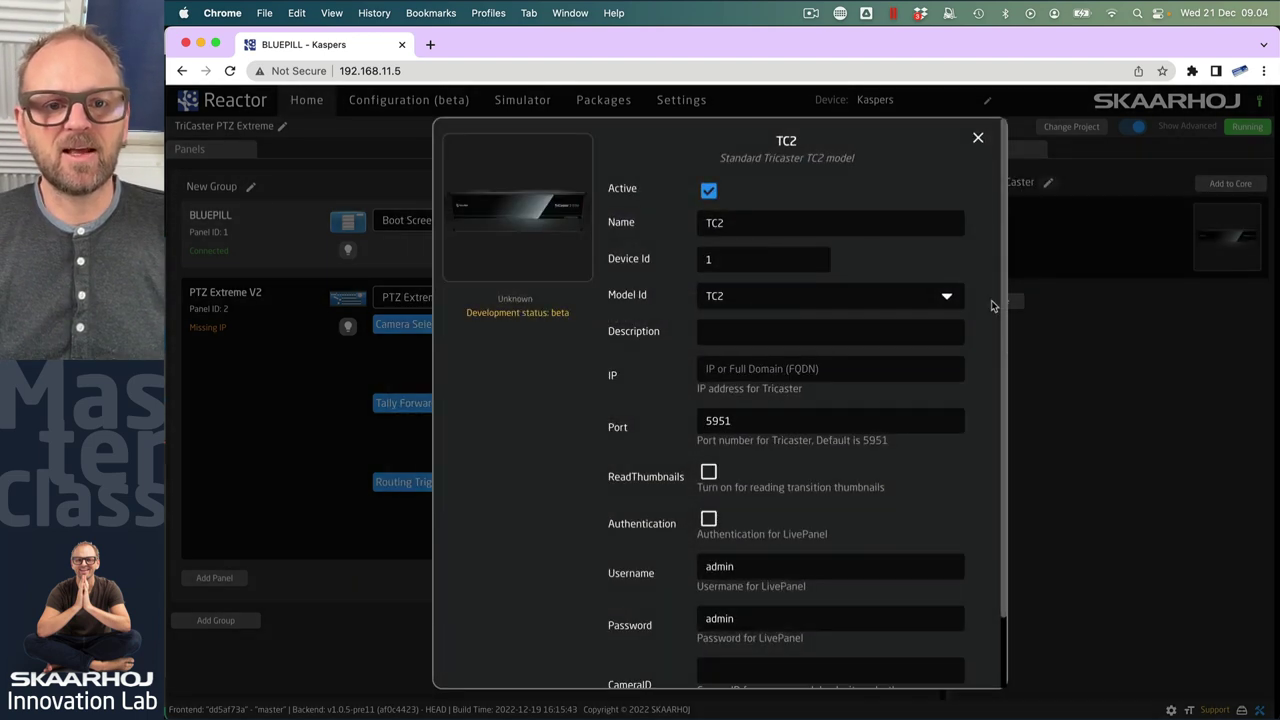
Give the TC2 the IP address 192.168.10.116 and save the device
click(729, 367)
text(192..1)
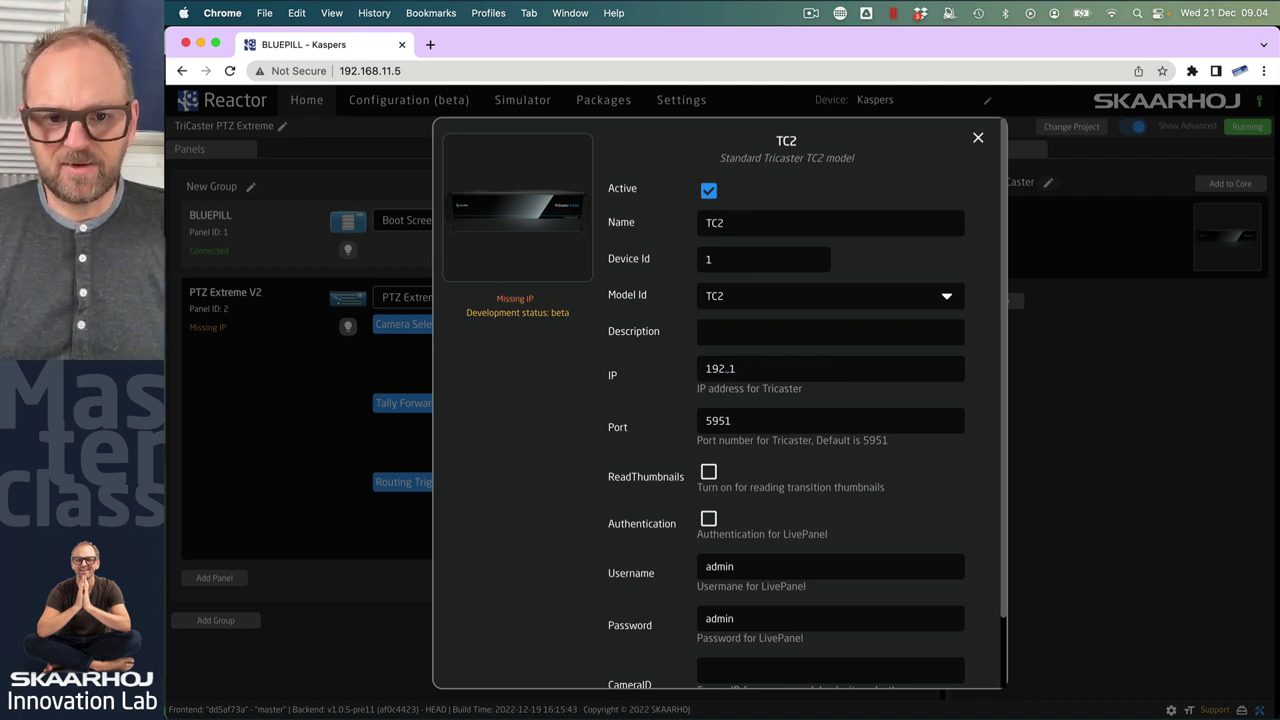
key(BackSpace)
text(168.10)
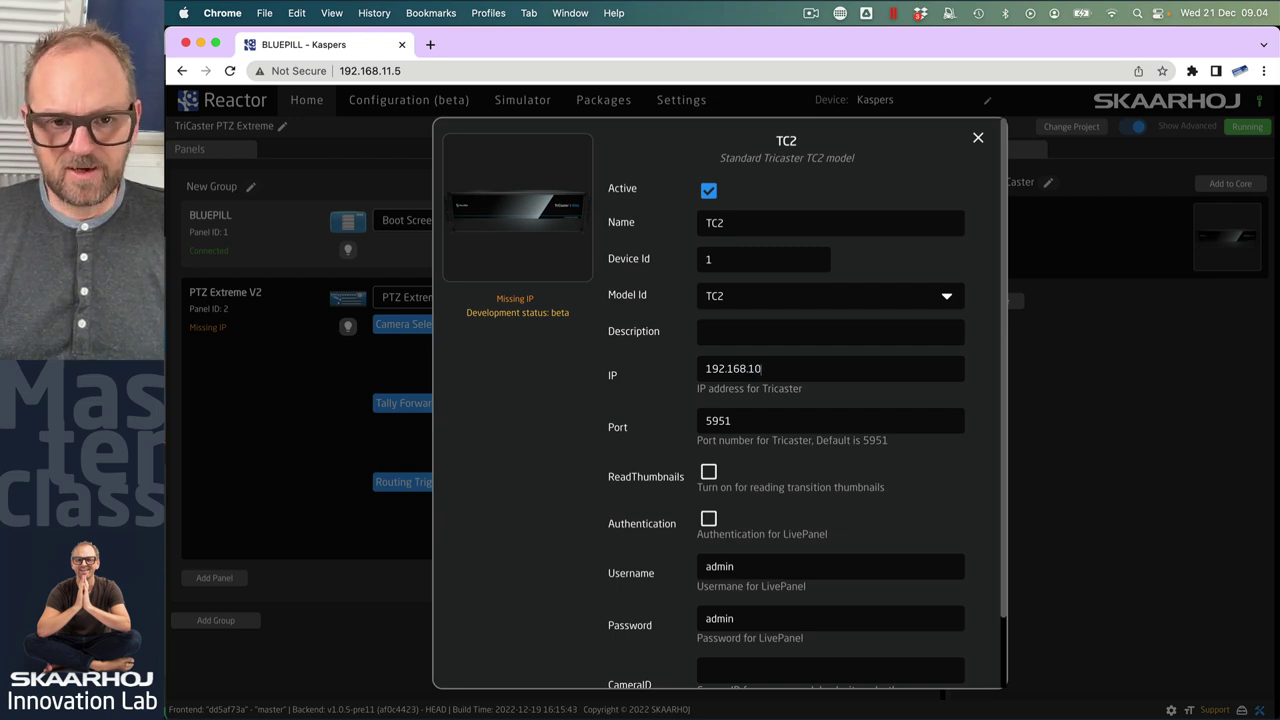
text(.116)
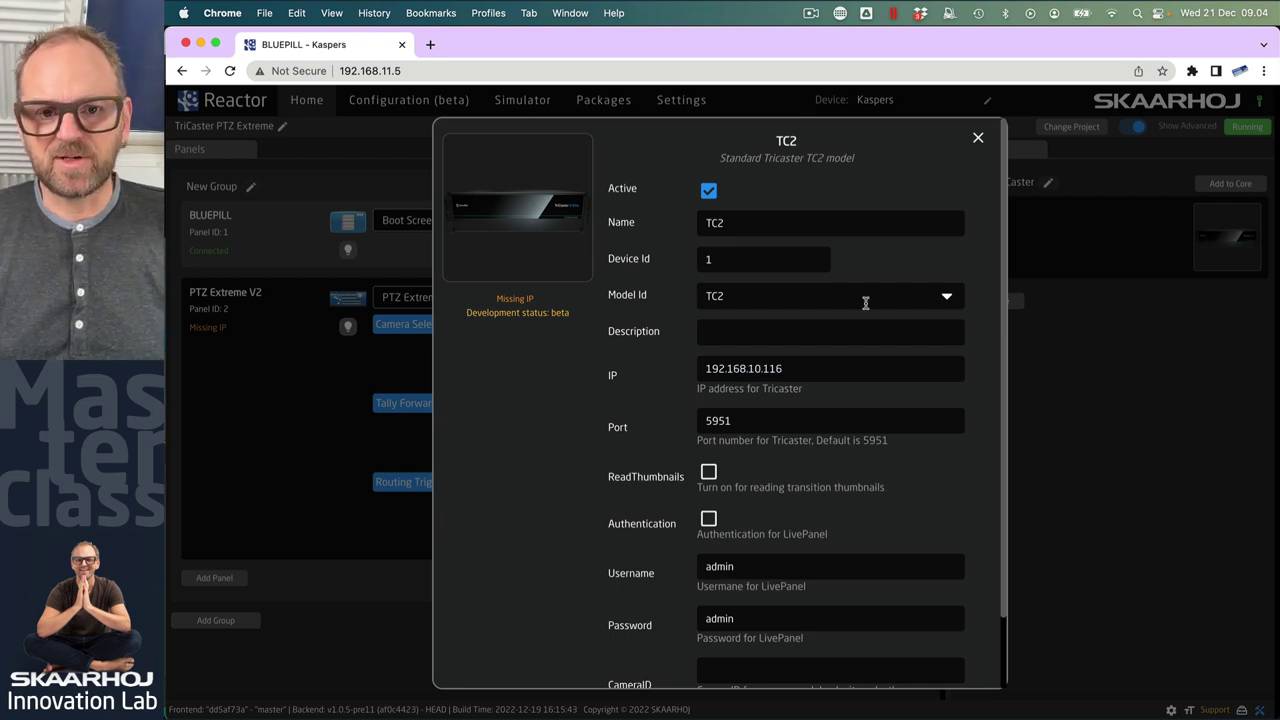
scroll(905, 520, down, 2)
click(945, 670)
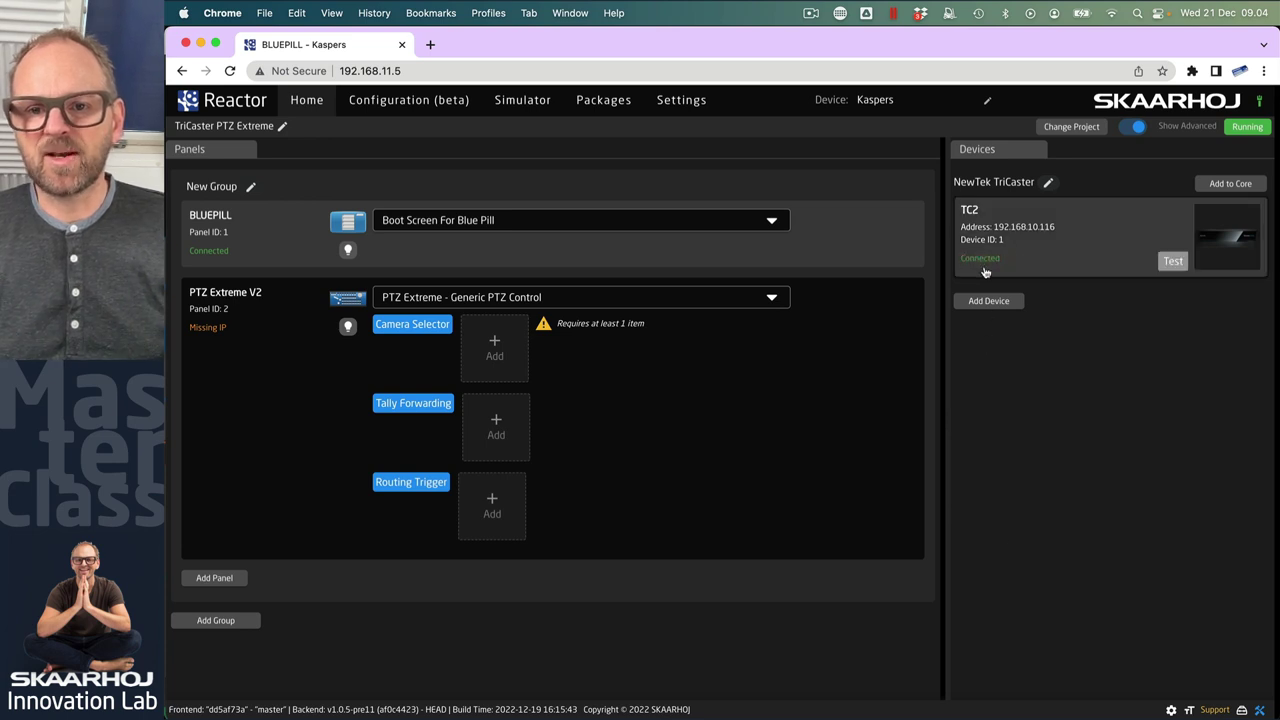
key(super+Tab)
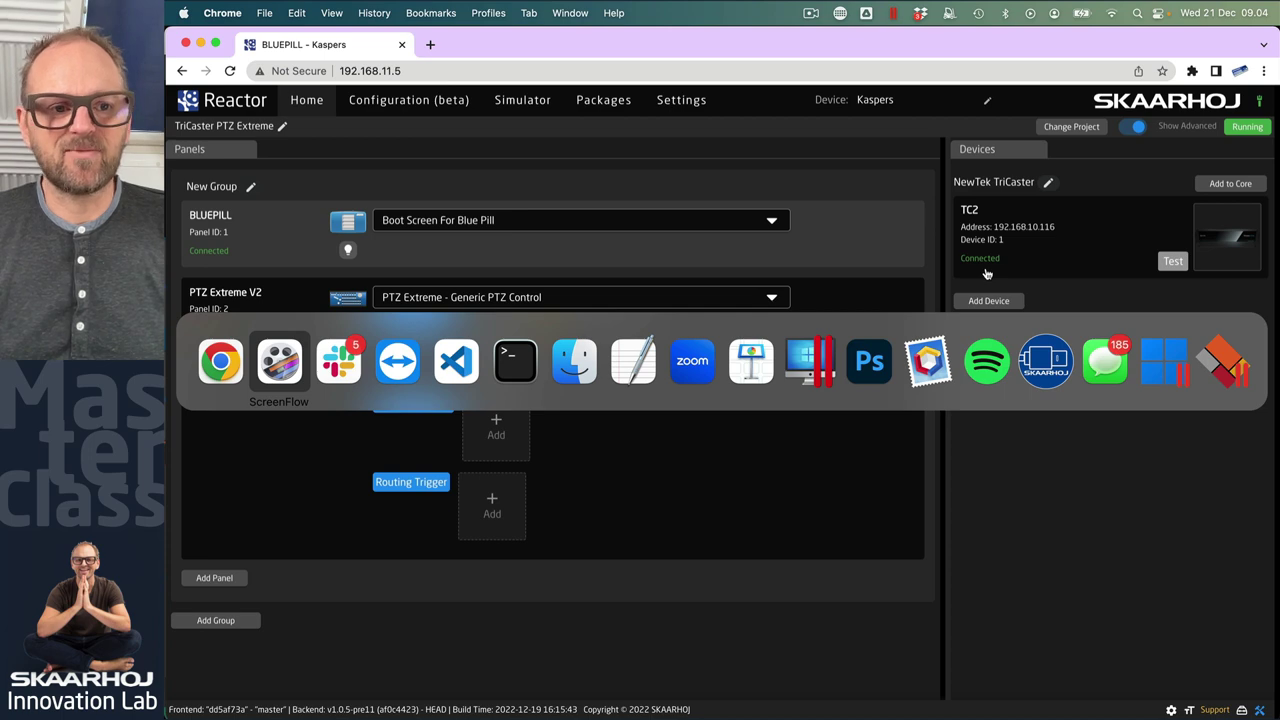
In TeamViewer, put input 3 on the TriCaster's PGM row, then return to the browser
key(super+Tab)
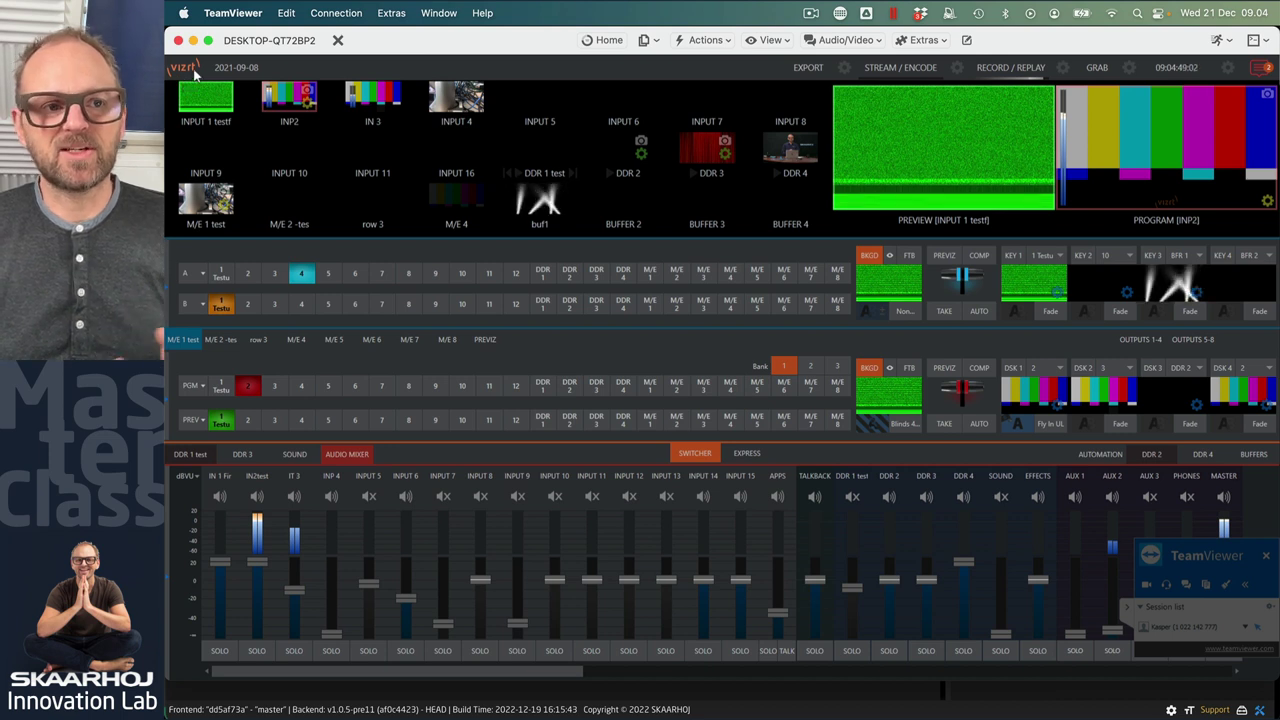
click(276, 392)
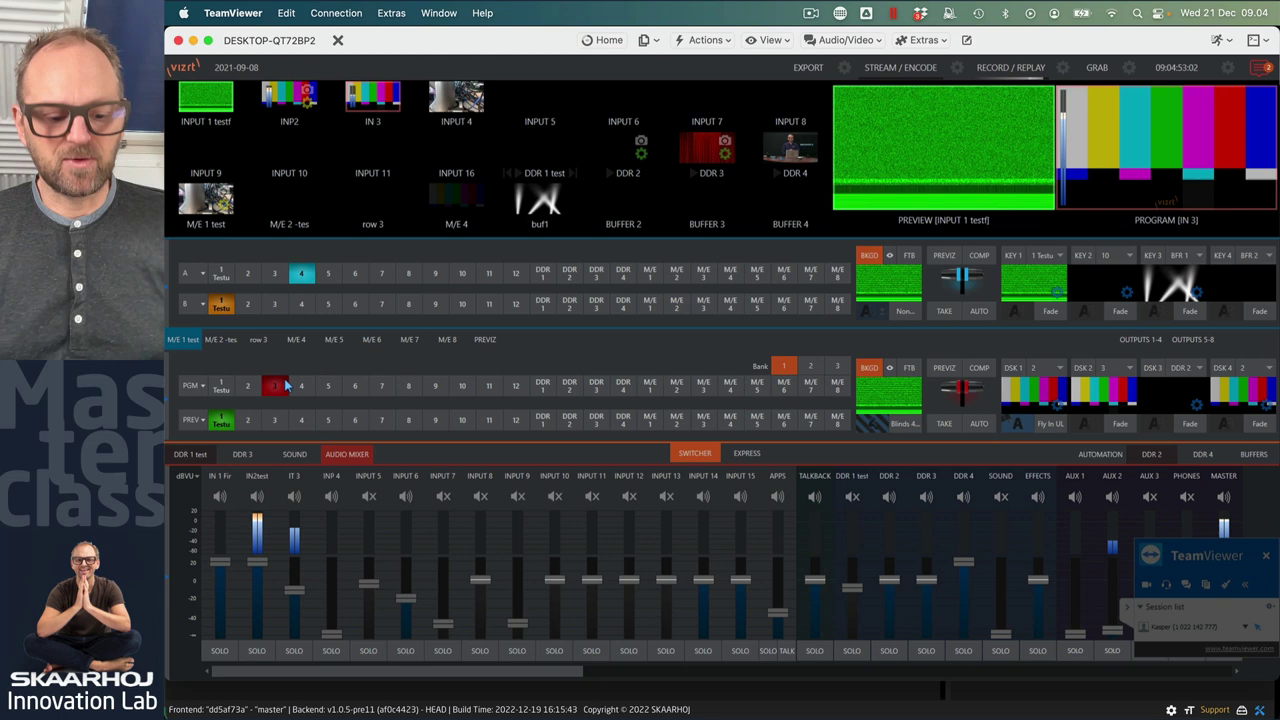
key(super+Tab)
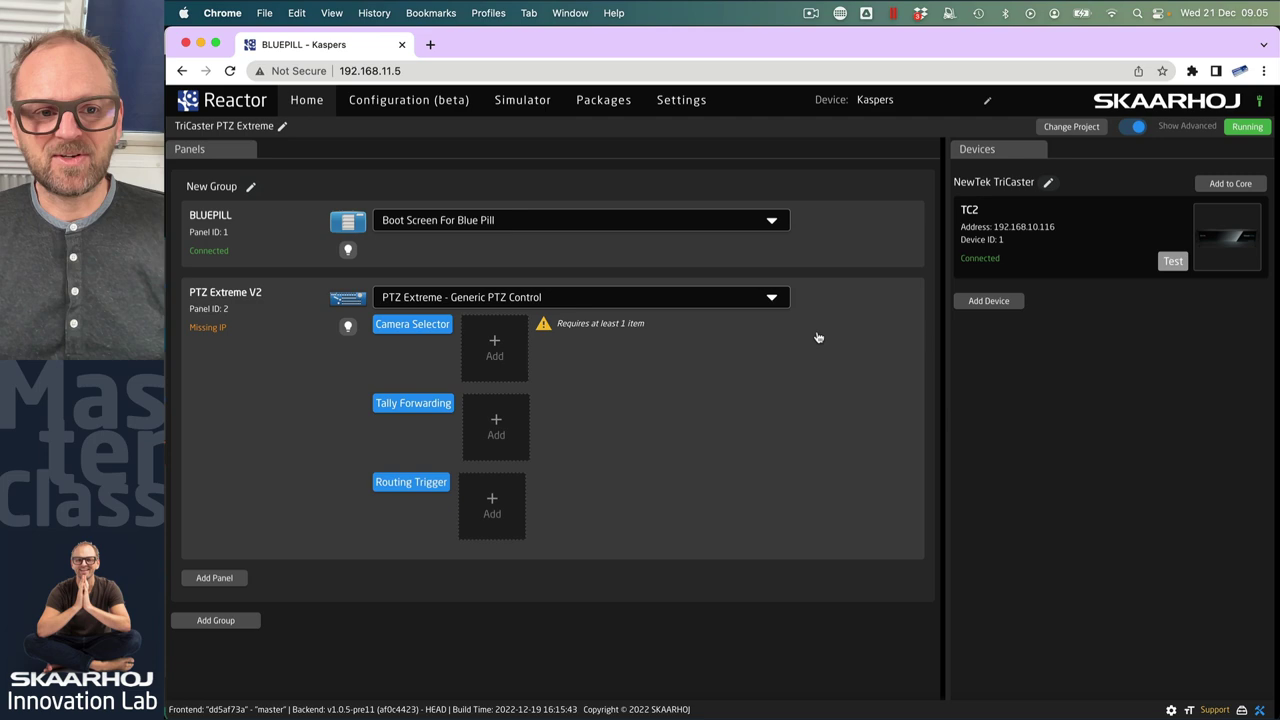
Add the discovered RoboSHOT 12 HD-SDI camera to the Camera Selector
click(496, 348)
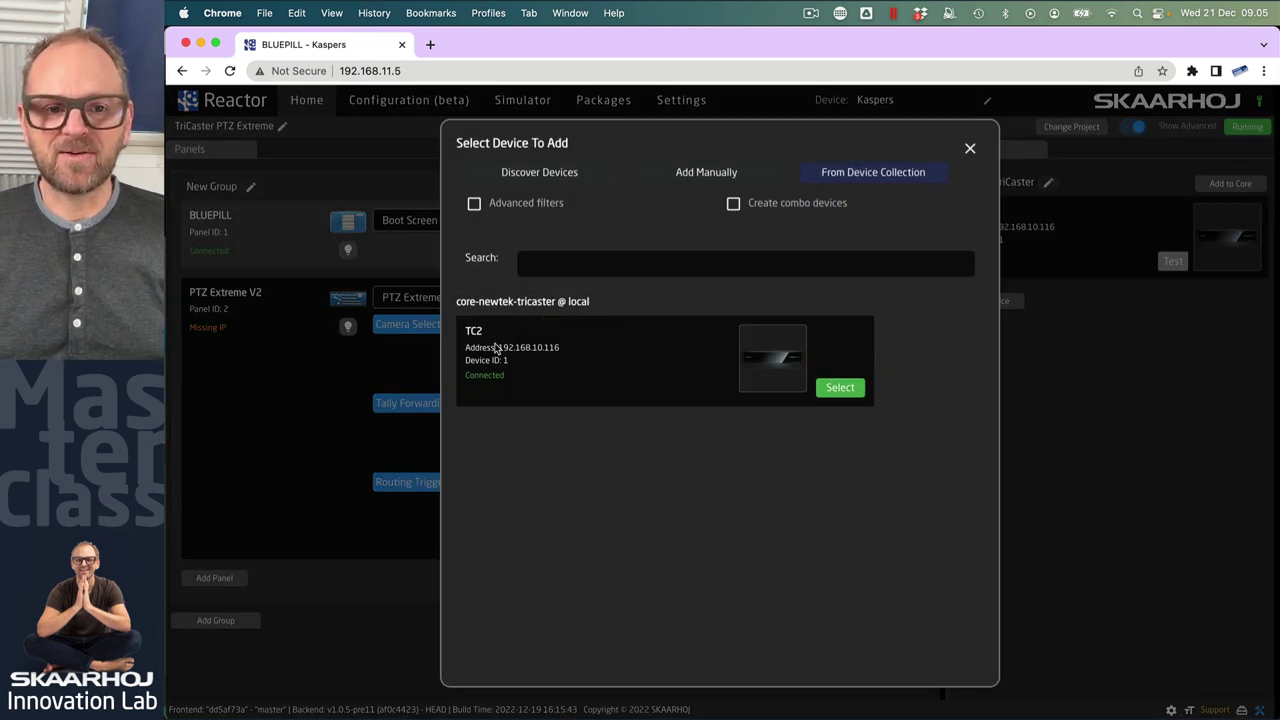
click(539, 174)
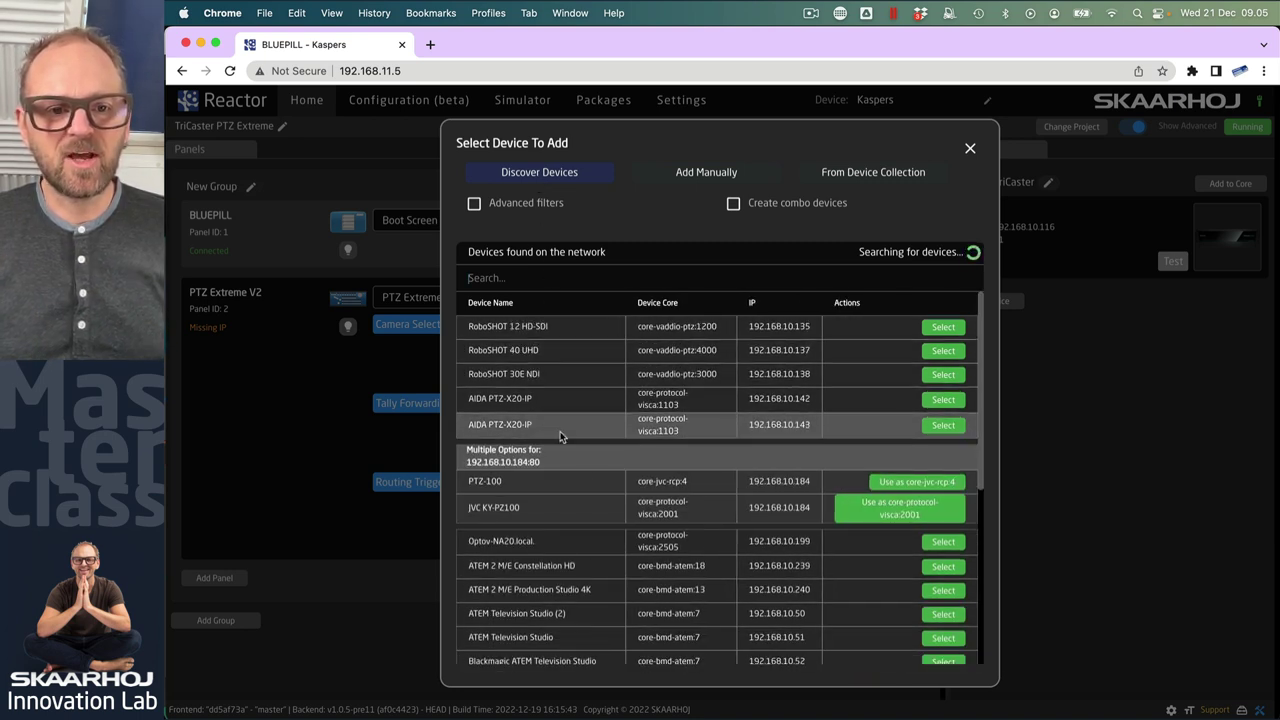
scroll(573, 597, down, 5)
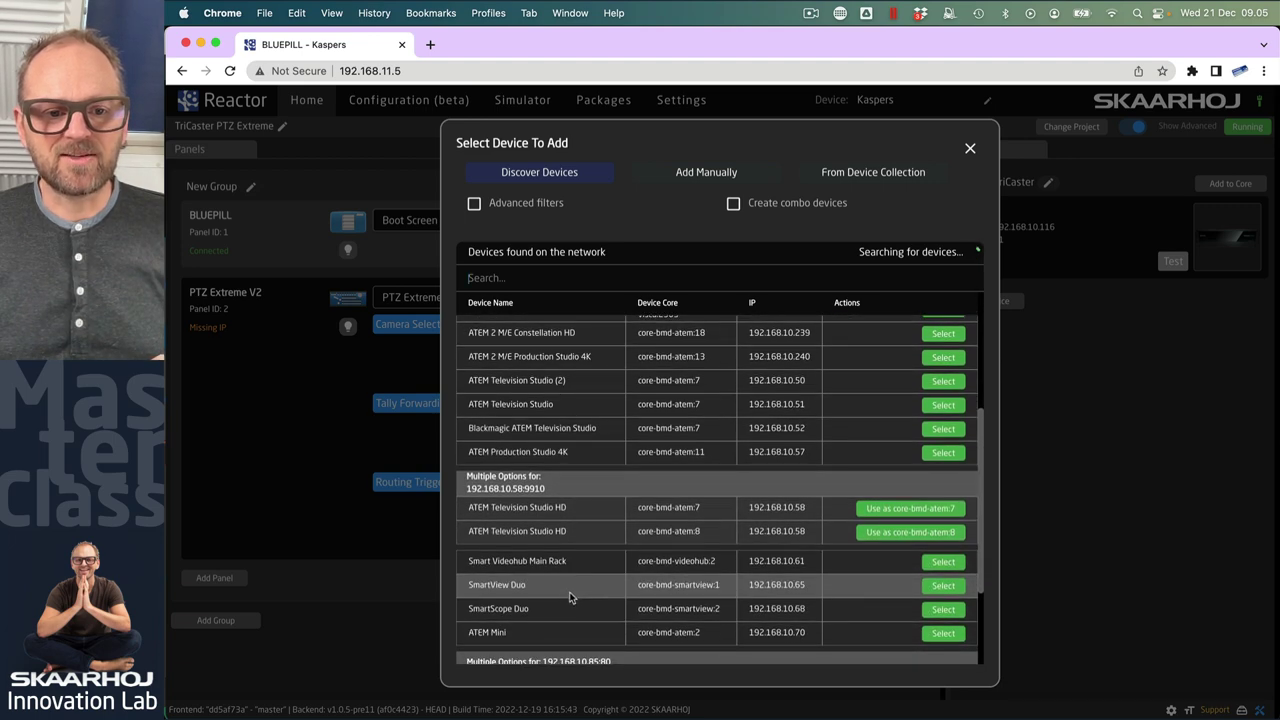
scroll(552, 597, up, 5)
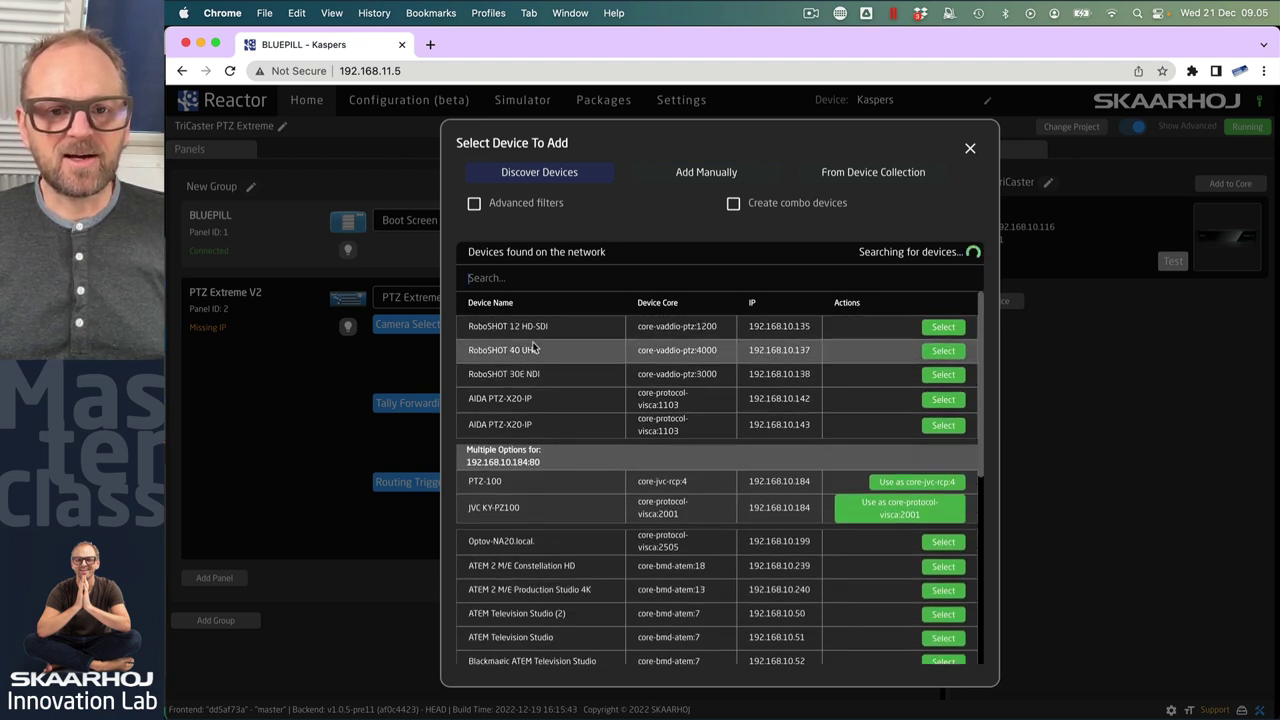
click(943, 328)
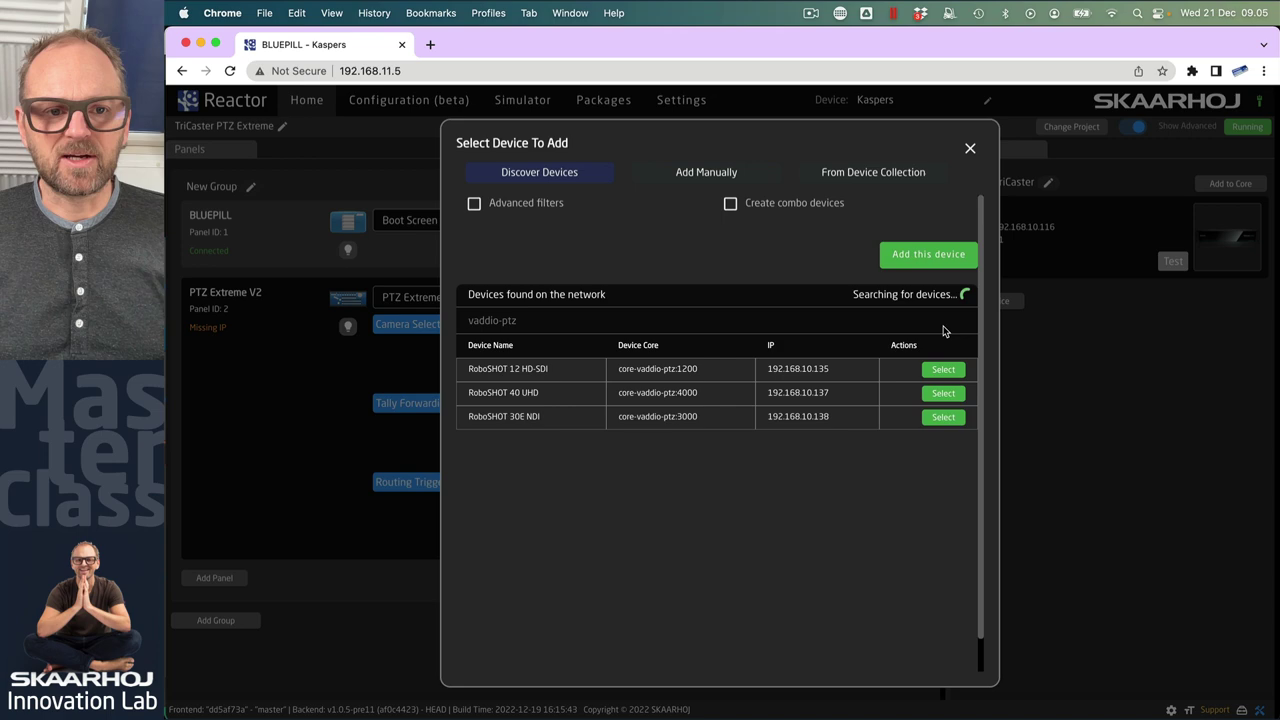
click(929, 254)
click(574, 353)
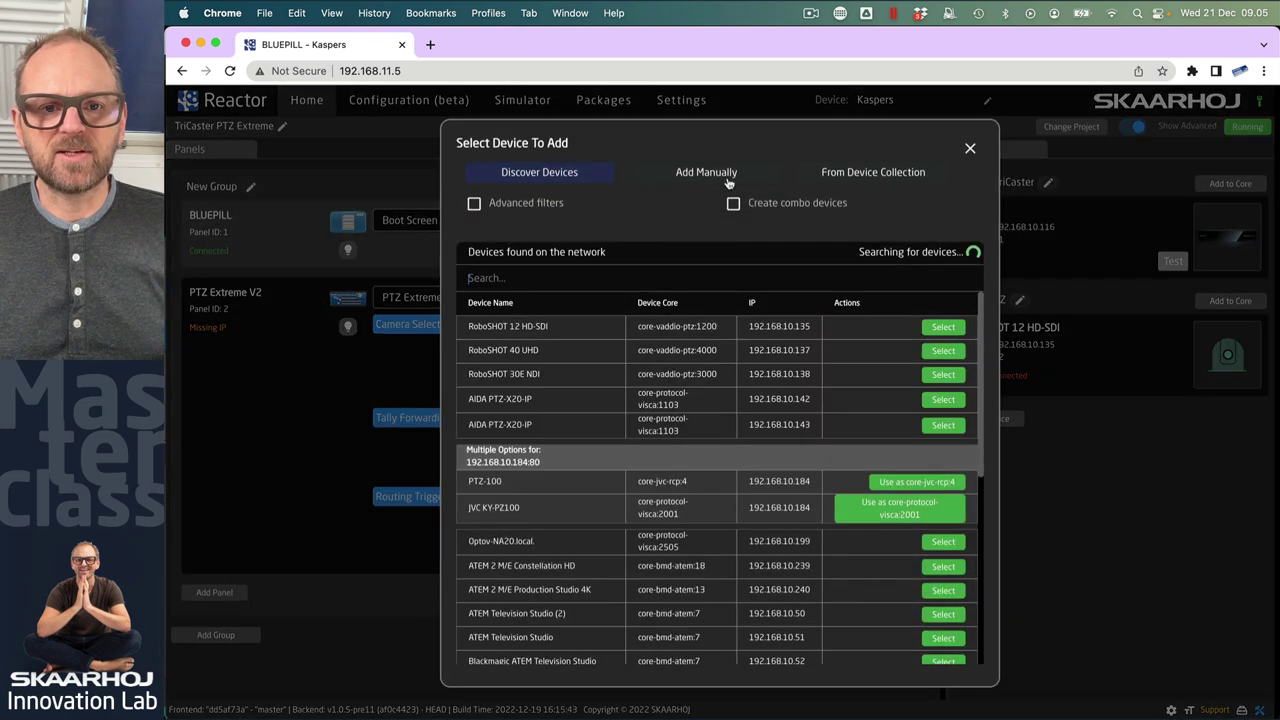
scroll(533, 493, down, 10)
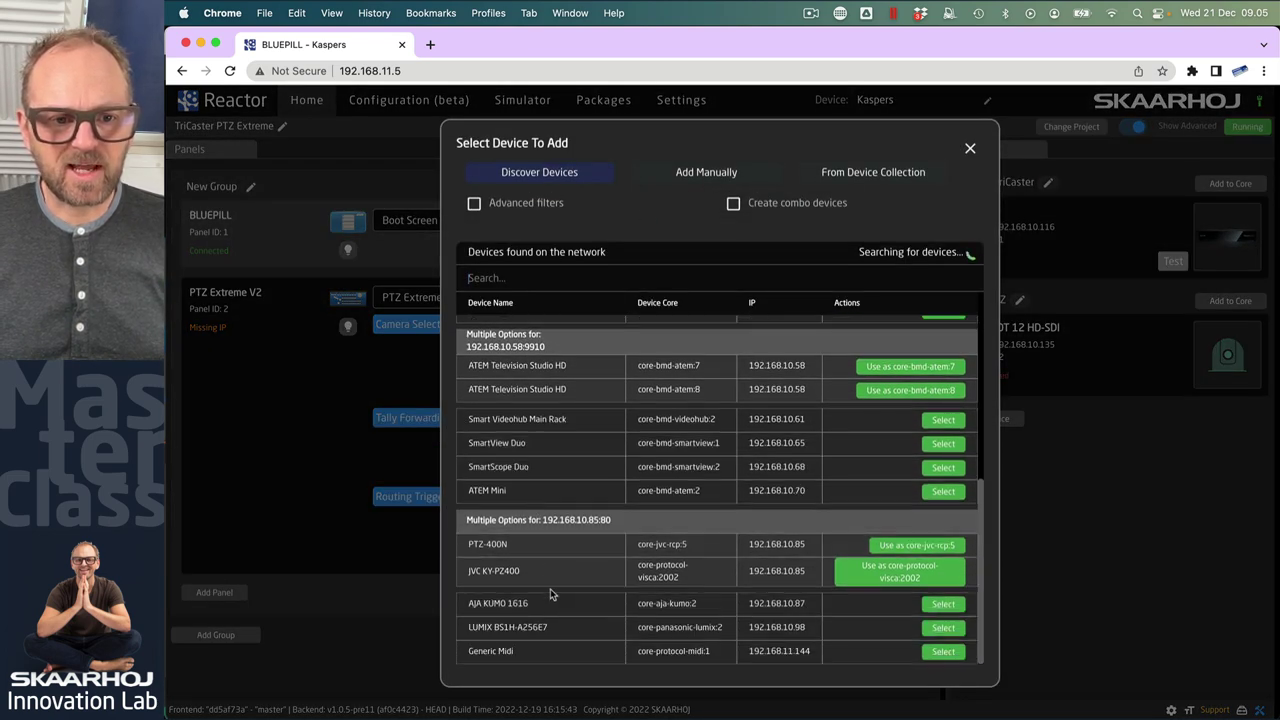
scroll(550, 588, up, 10)
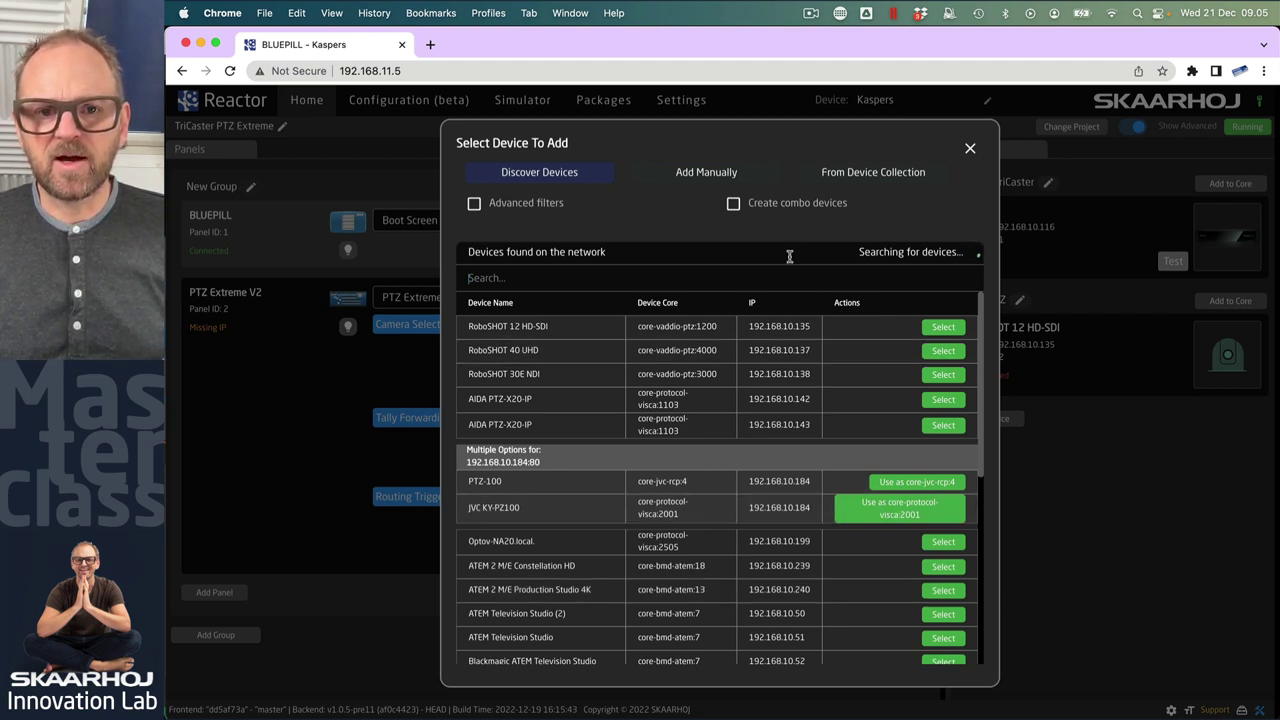
Filter the supported device list by 'canon' and add the Canon CR-N300
click(864, 176)
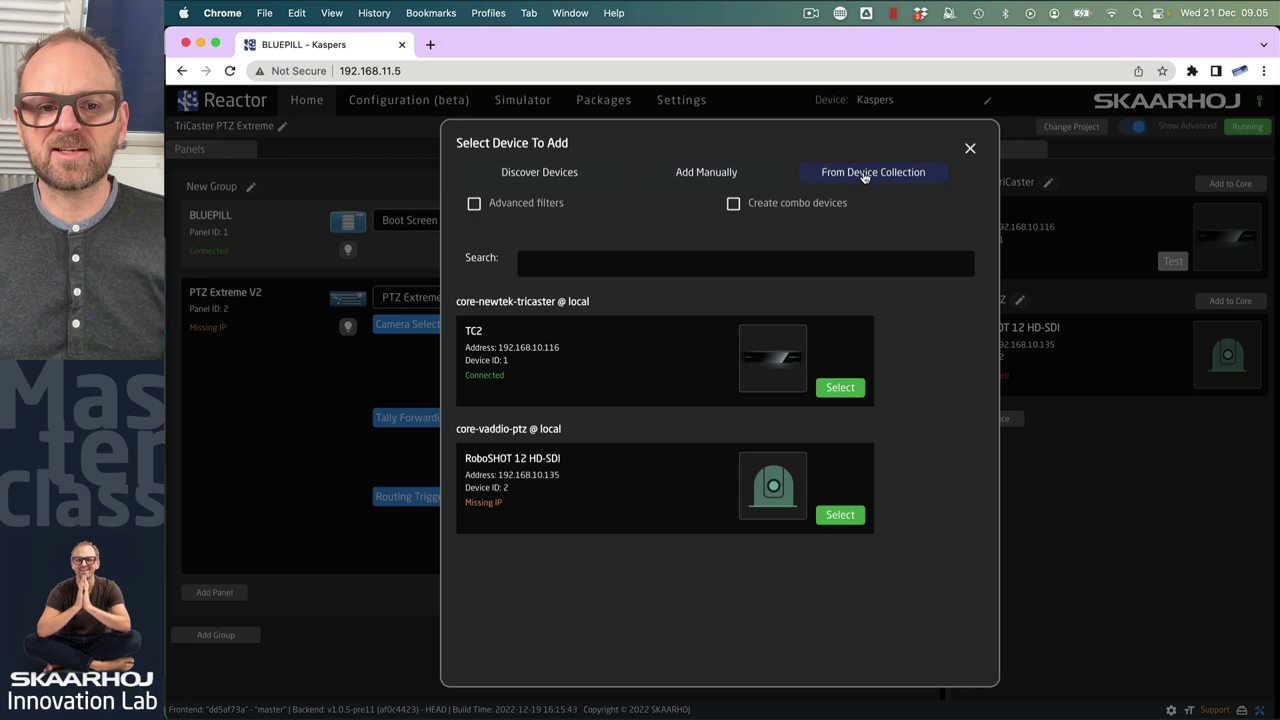
click(738, 172)
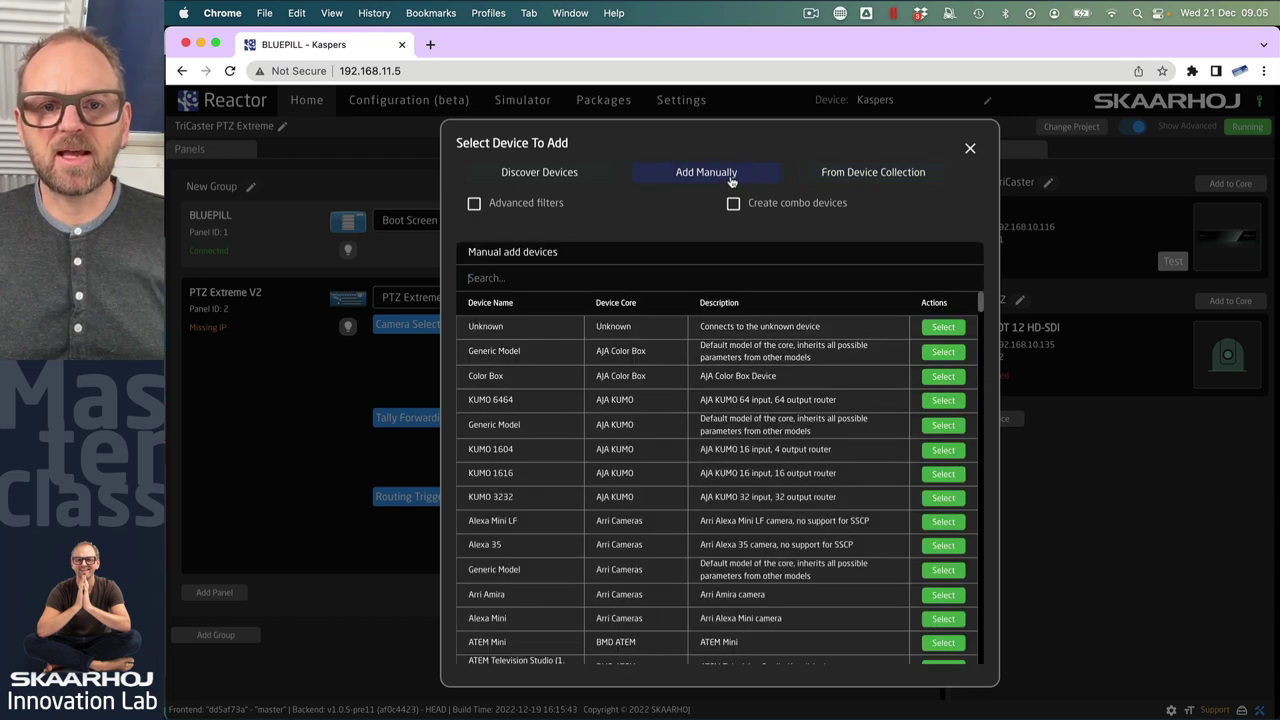
click(540, 279)
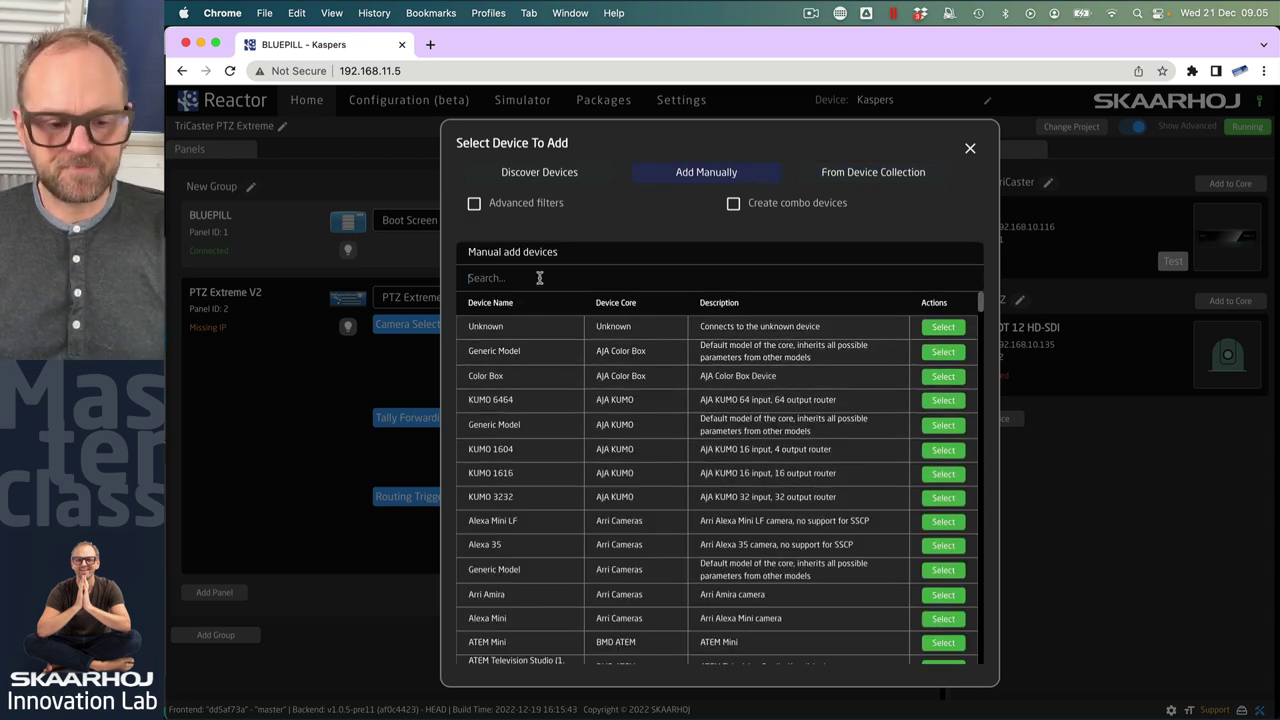
text(canon)
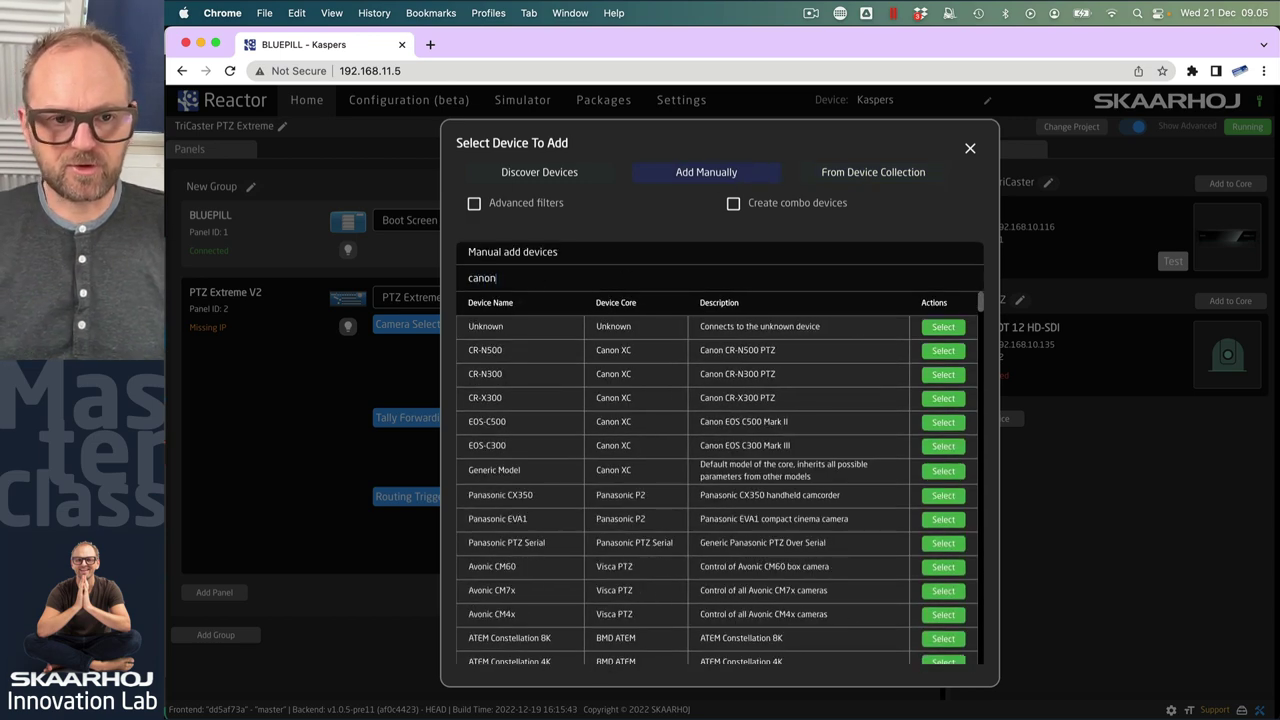
click(943, 374)
Add the Panasonic AW-HE40, AW-HE50, AW-UE150 and AW-HE42 cameras, then close the picker
click(640, 352)
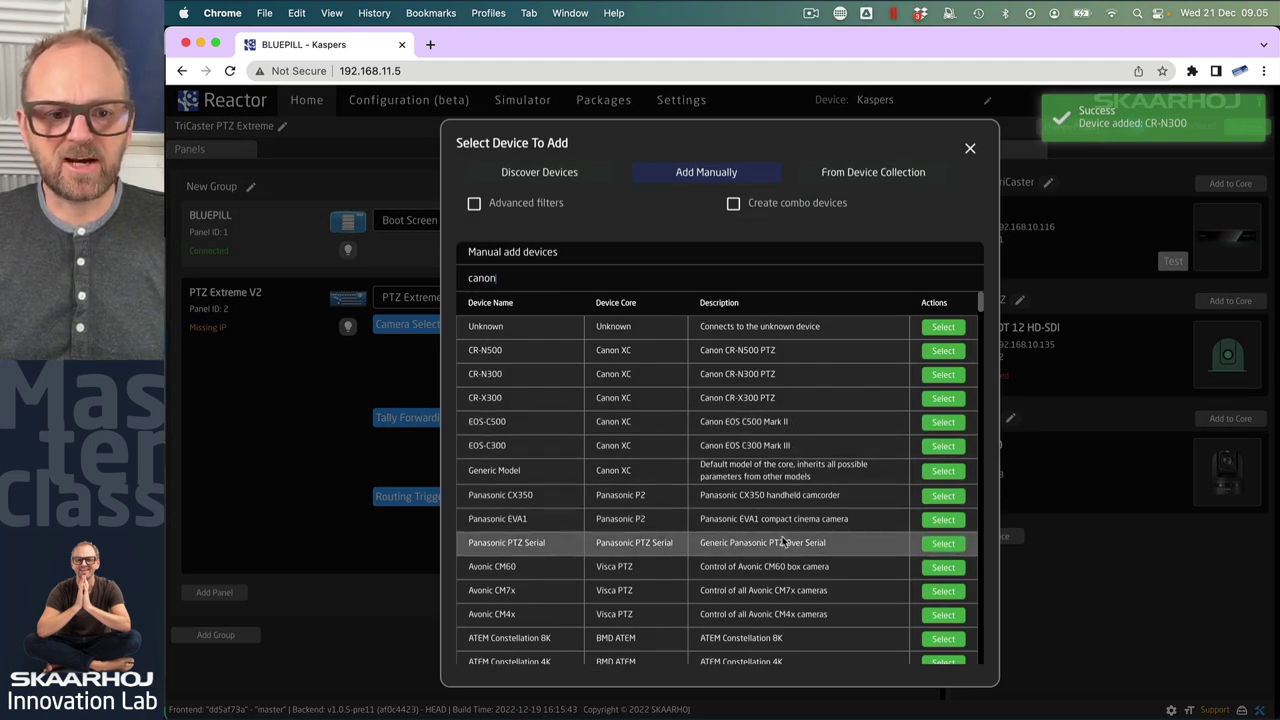
scroll(612, 487, down, 3)
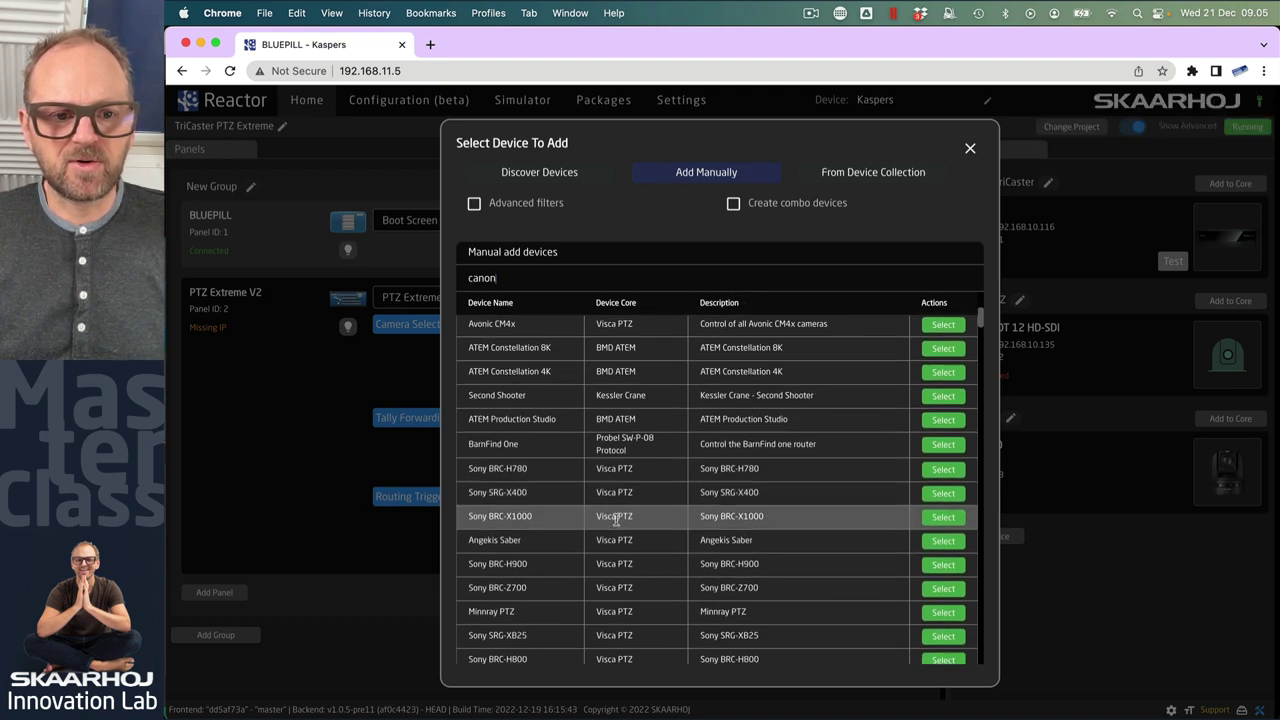
scroll(612, 487, down, 4)
scroll(615, 523, down, 1)
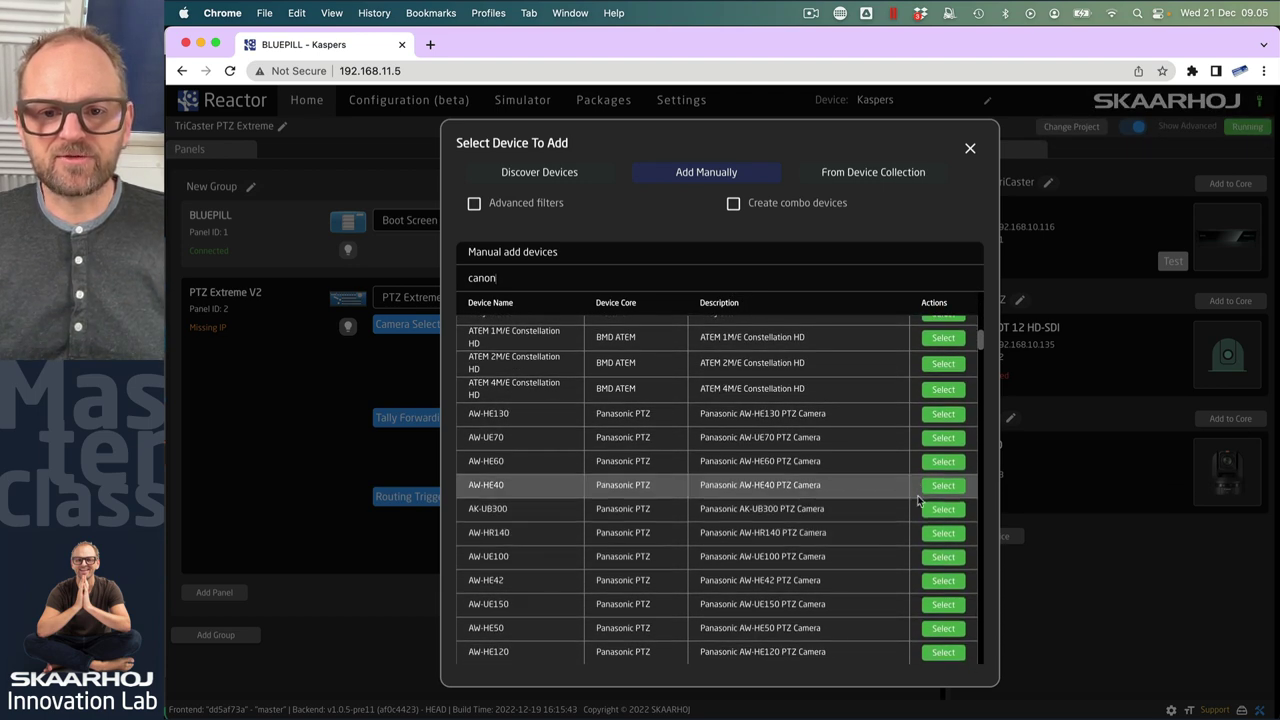
click(943, 486)
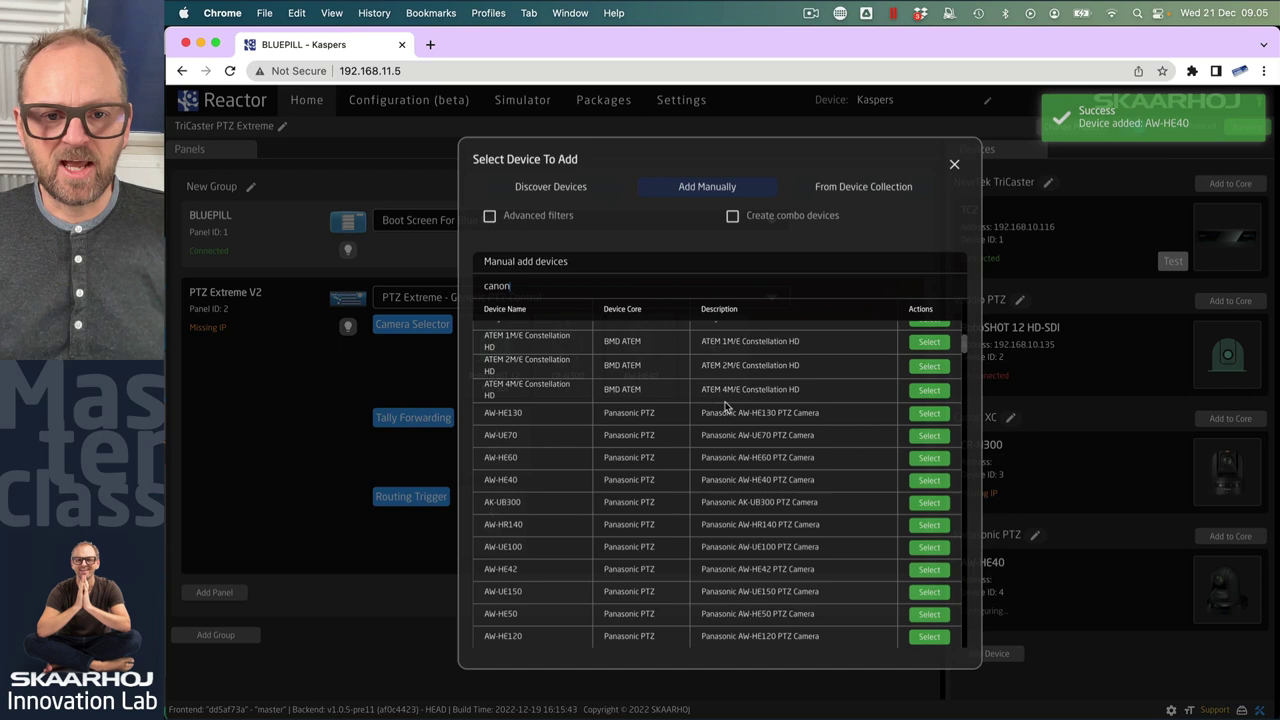
scroll(628, 528, down, 5)
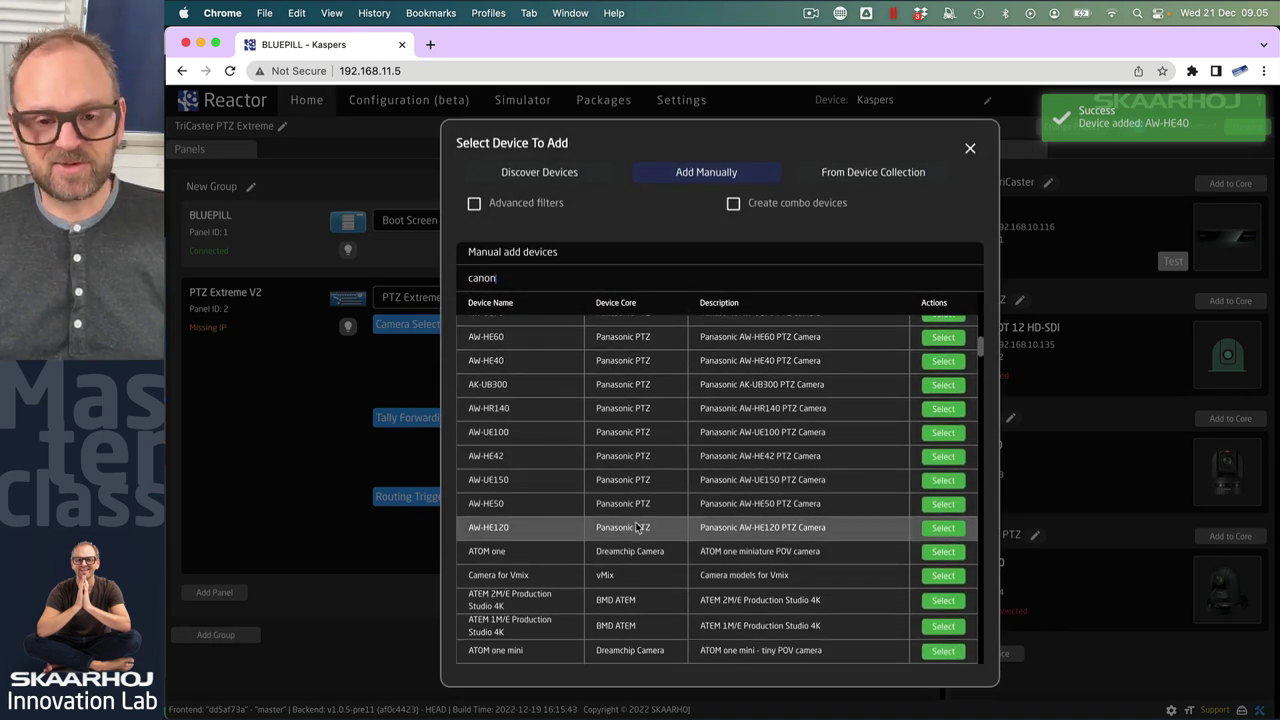
click(943, 504)
click(944, 480)
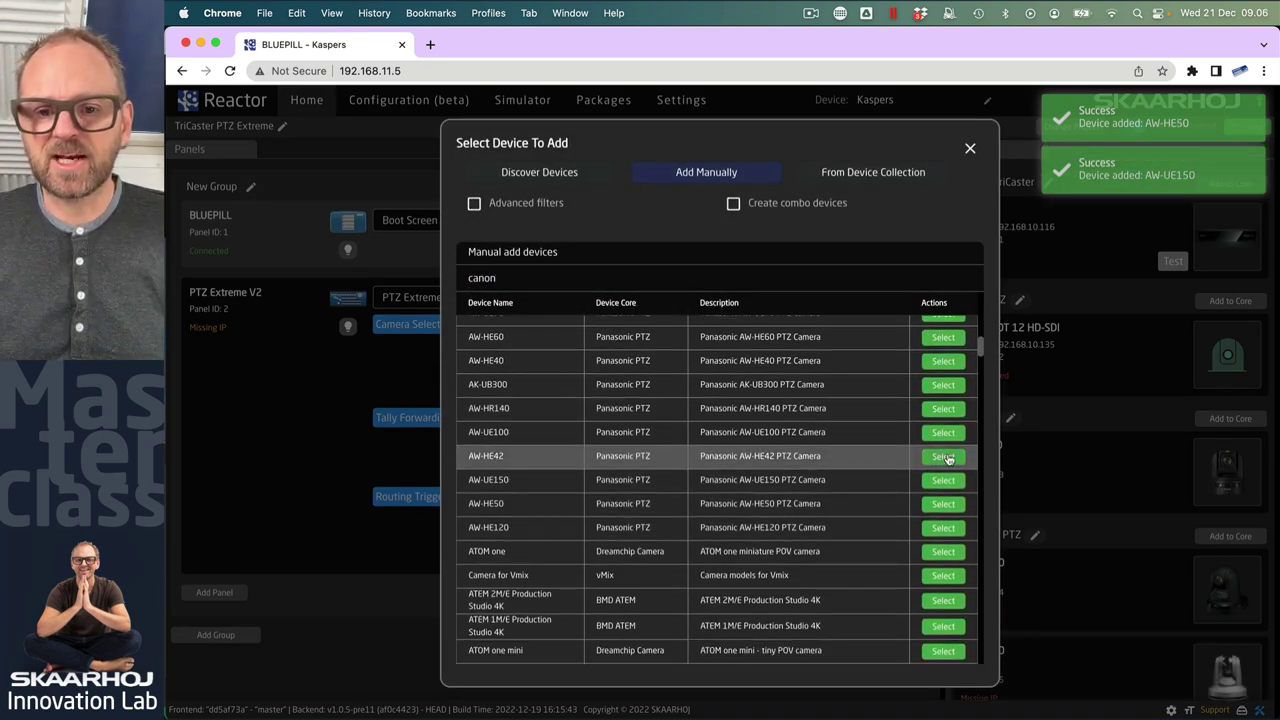
click(943, 456)
click(970, 148)
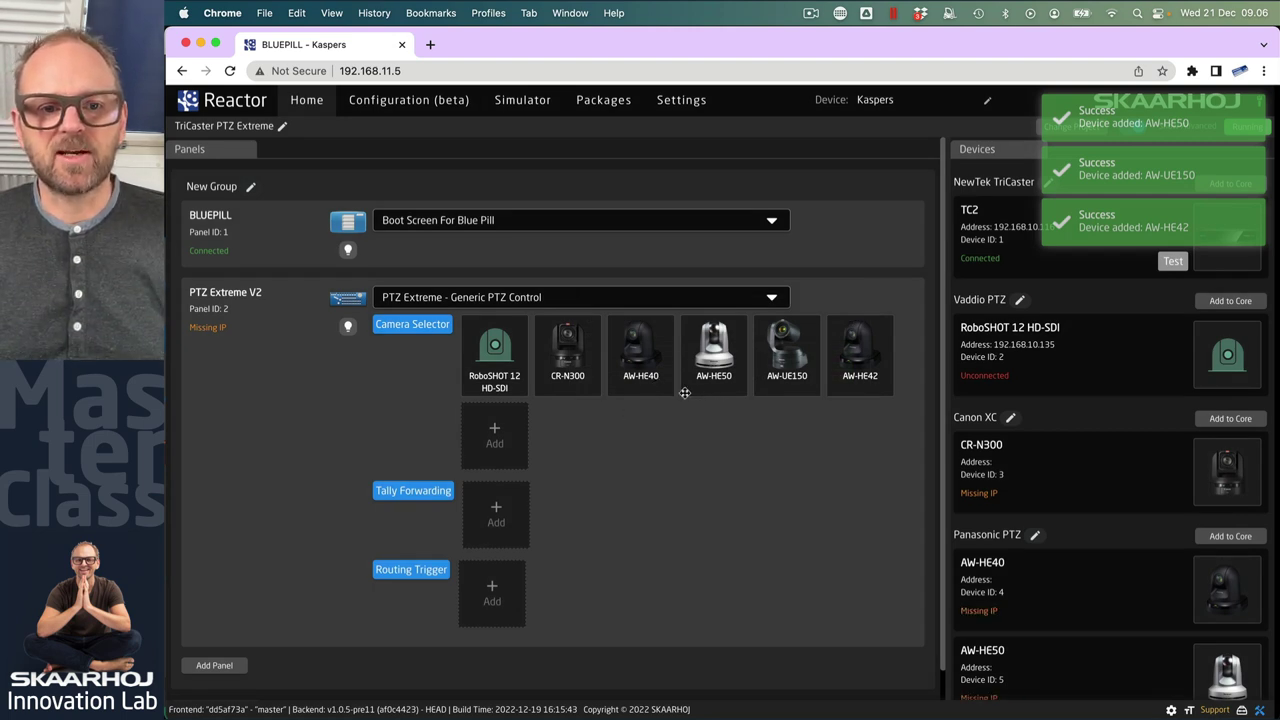
Remove the AW-HE40 and AW-UE150 thumbnails from the Camera Selector set
right_click(637, 354)
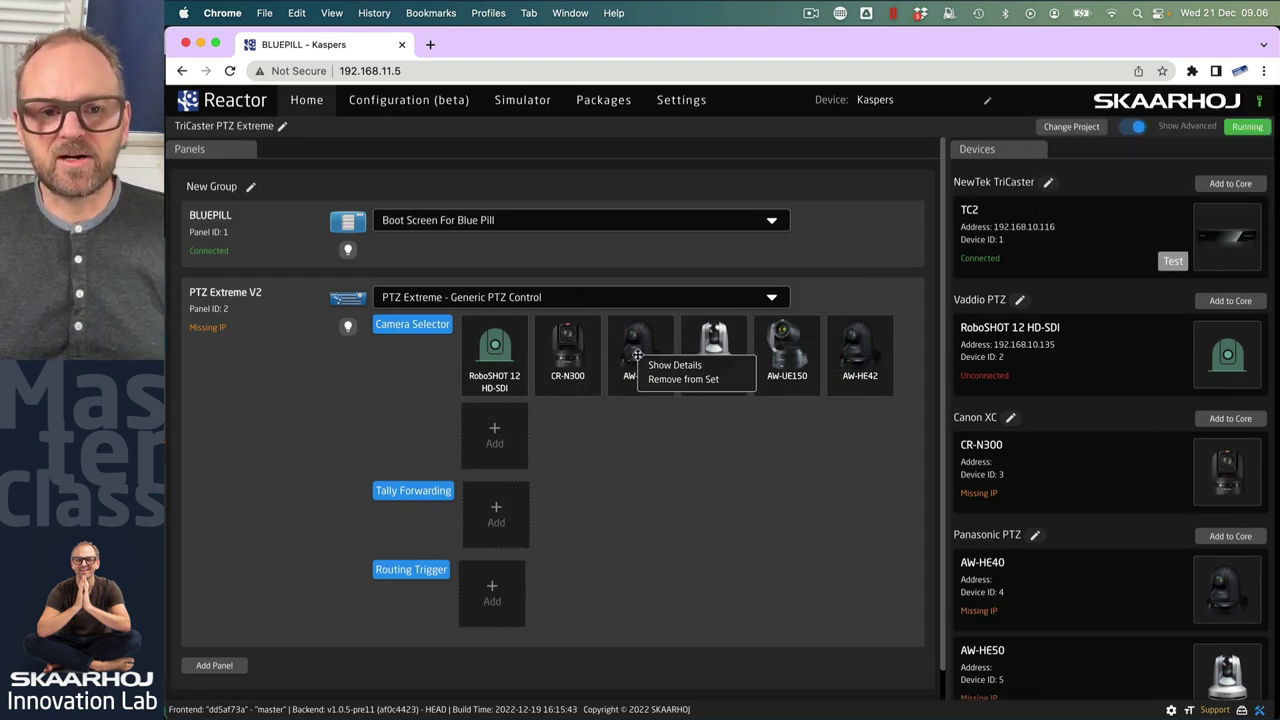
click(660, 386)
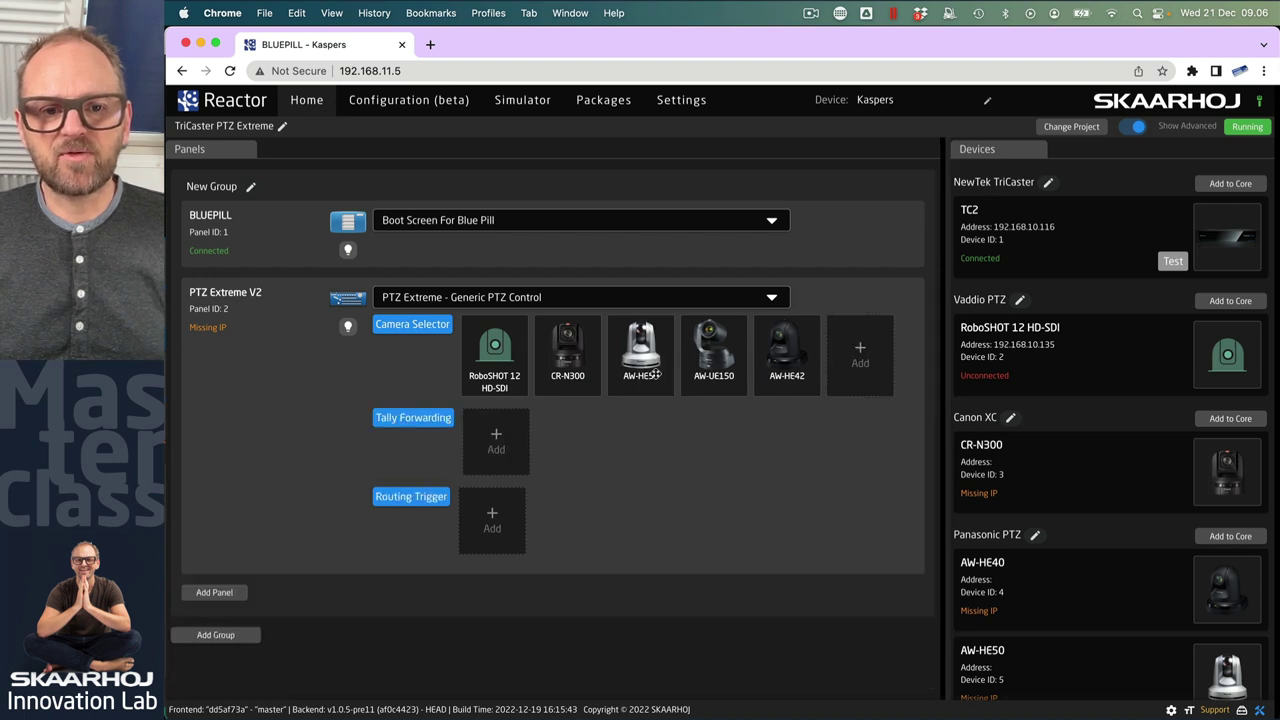
right_click(716, 356)
click(743, 378)
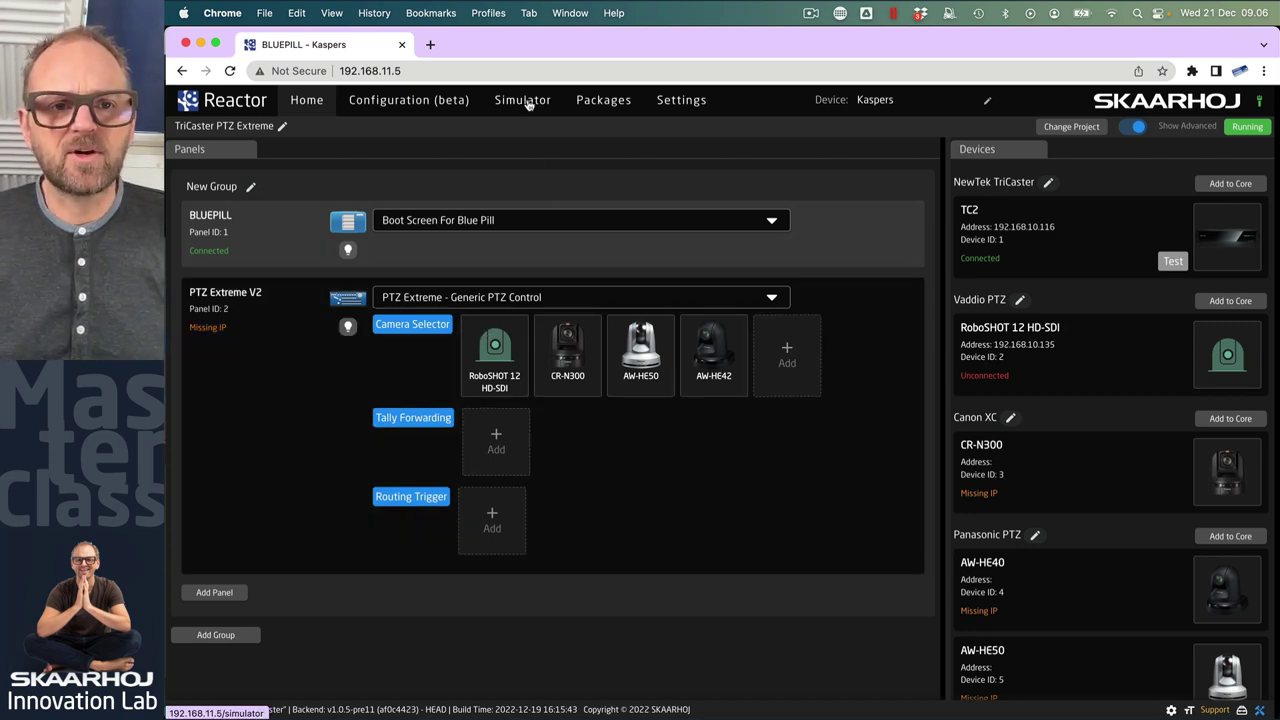
click(527, 103)
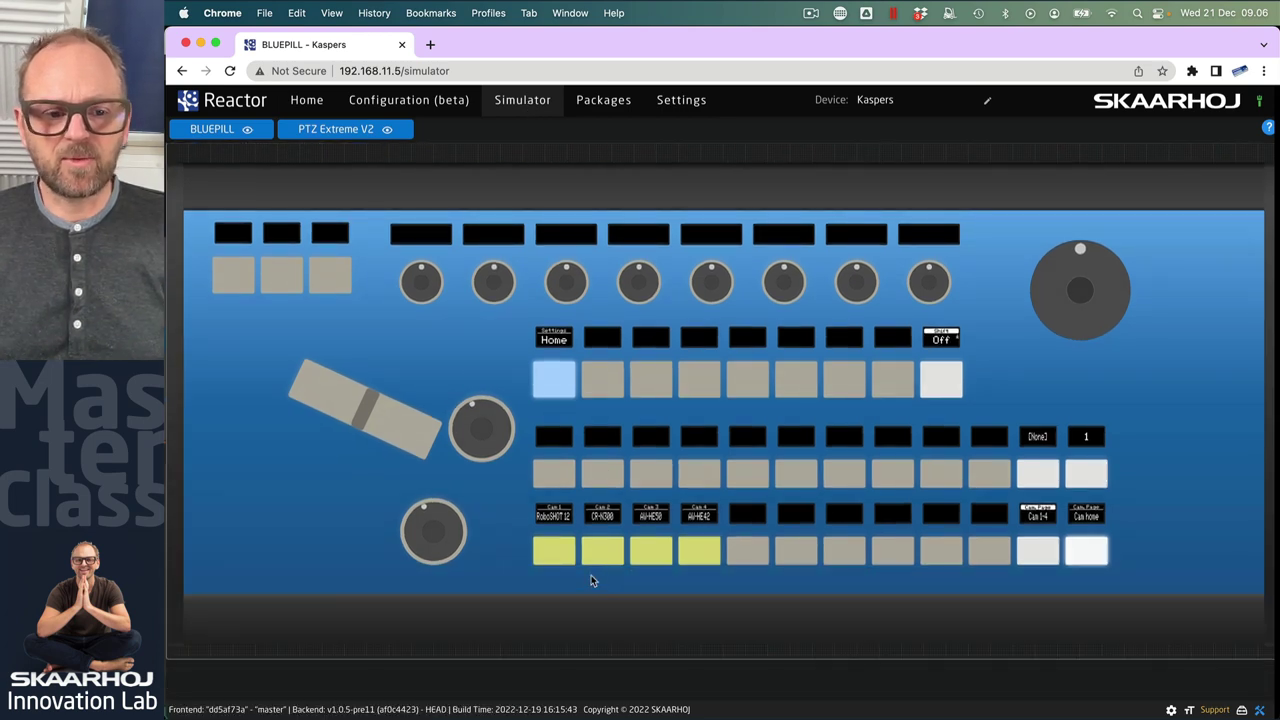
scroll(592, 574, up, 5)
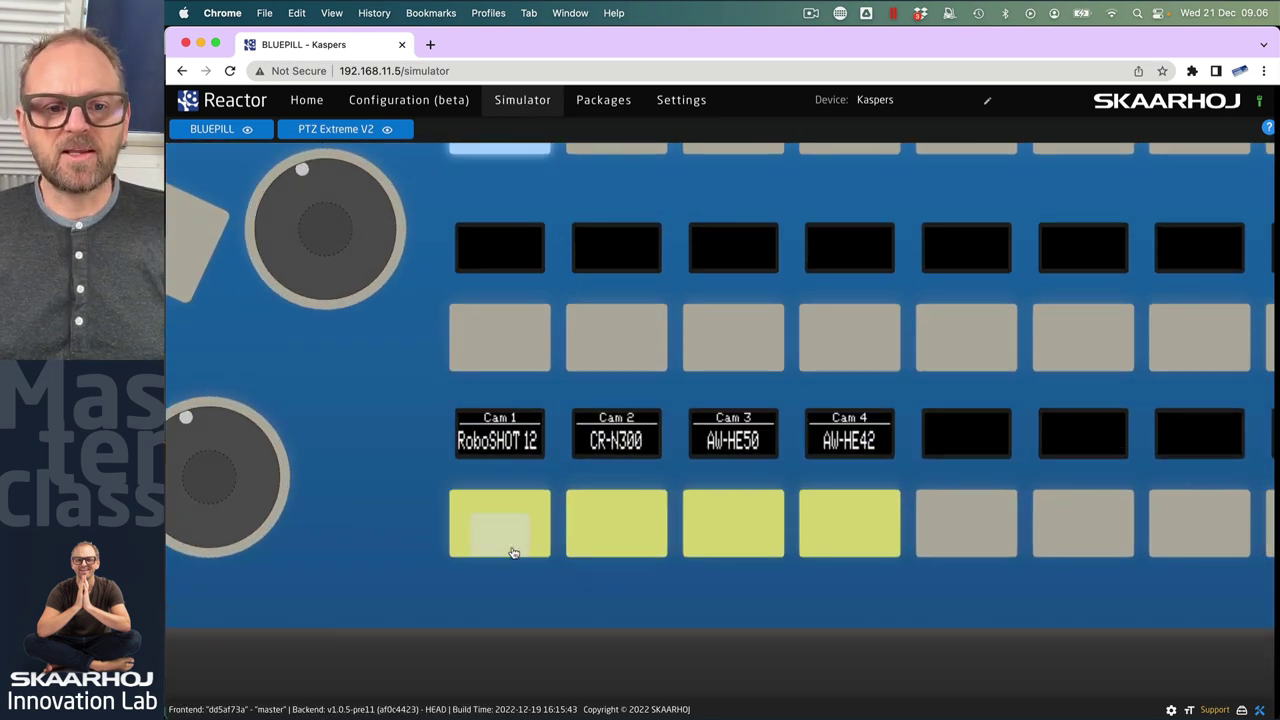
click(530, 543)
click(610, 540)
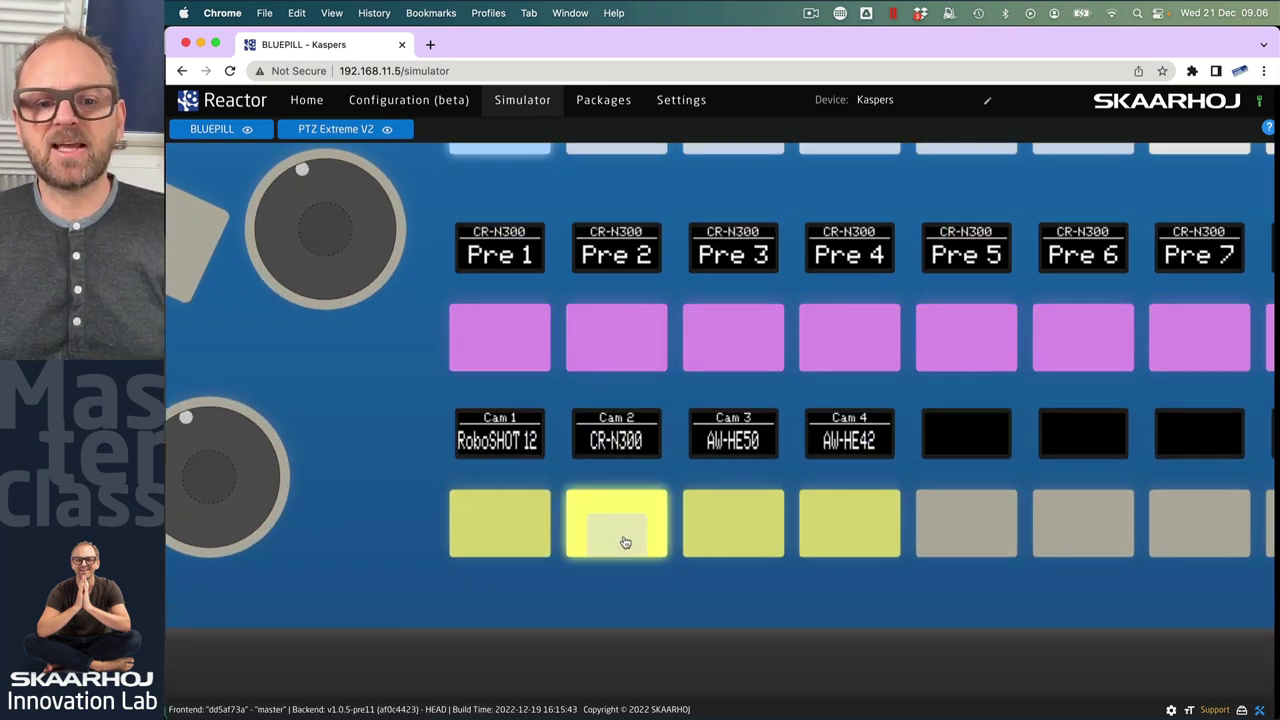
click(745, 538)
click(847, 540)
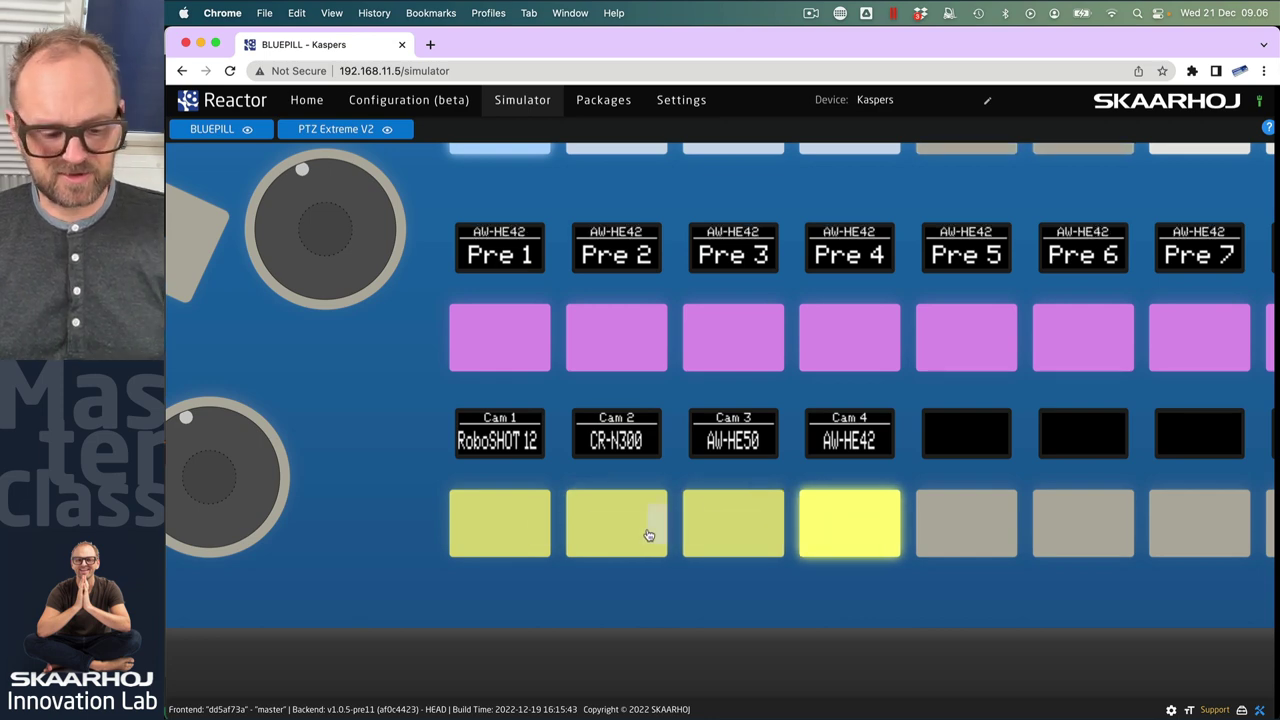
scroll(640, 537, down, 3)
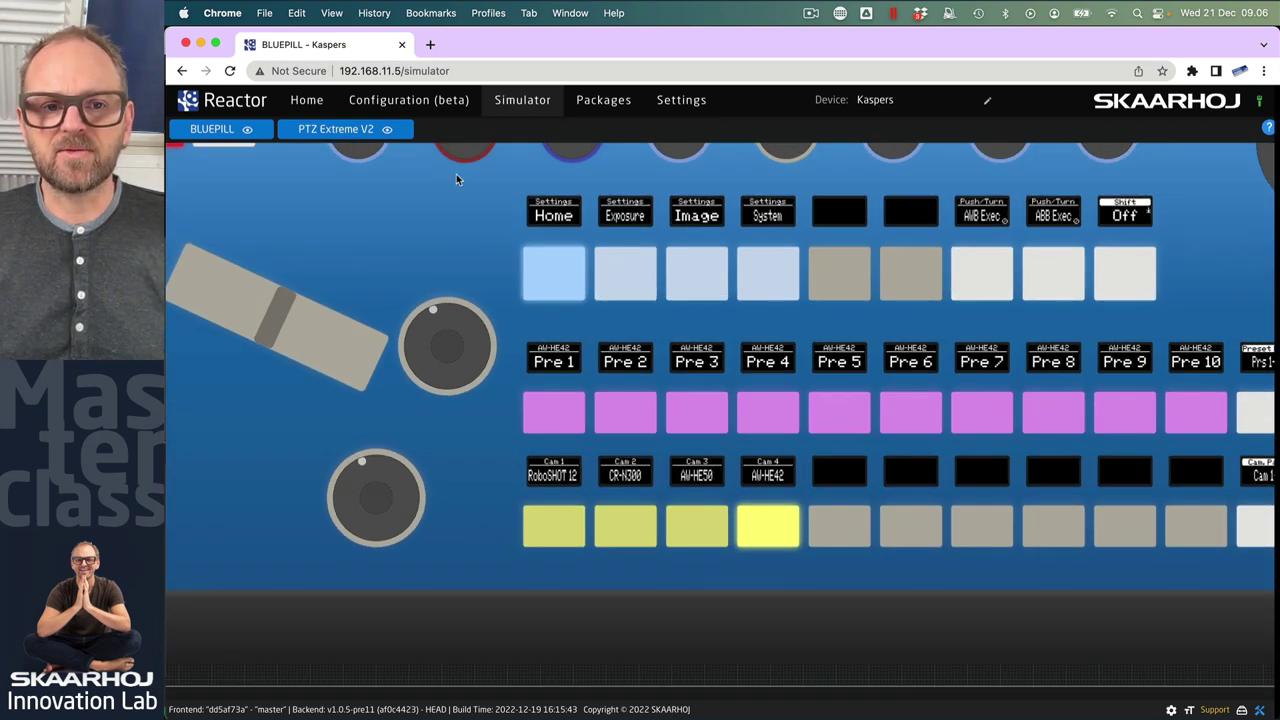
click(624, 535)
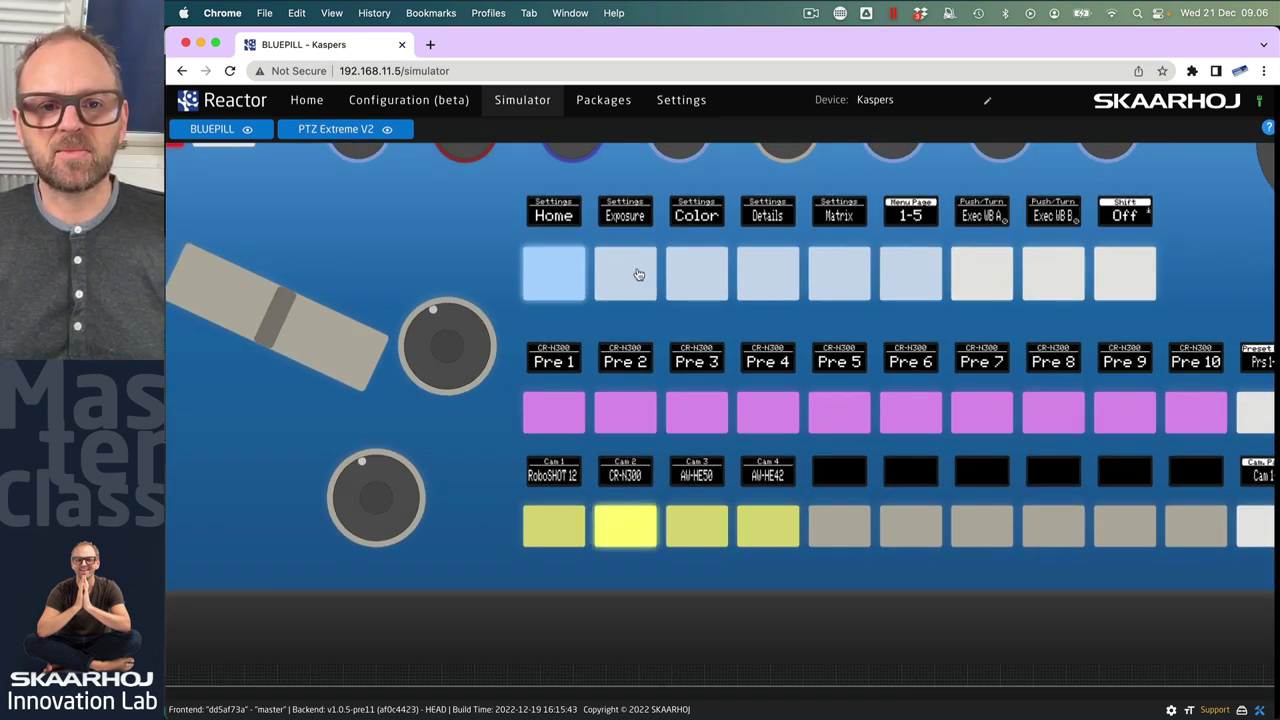
click(541, 541)
click(692, 537)
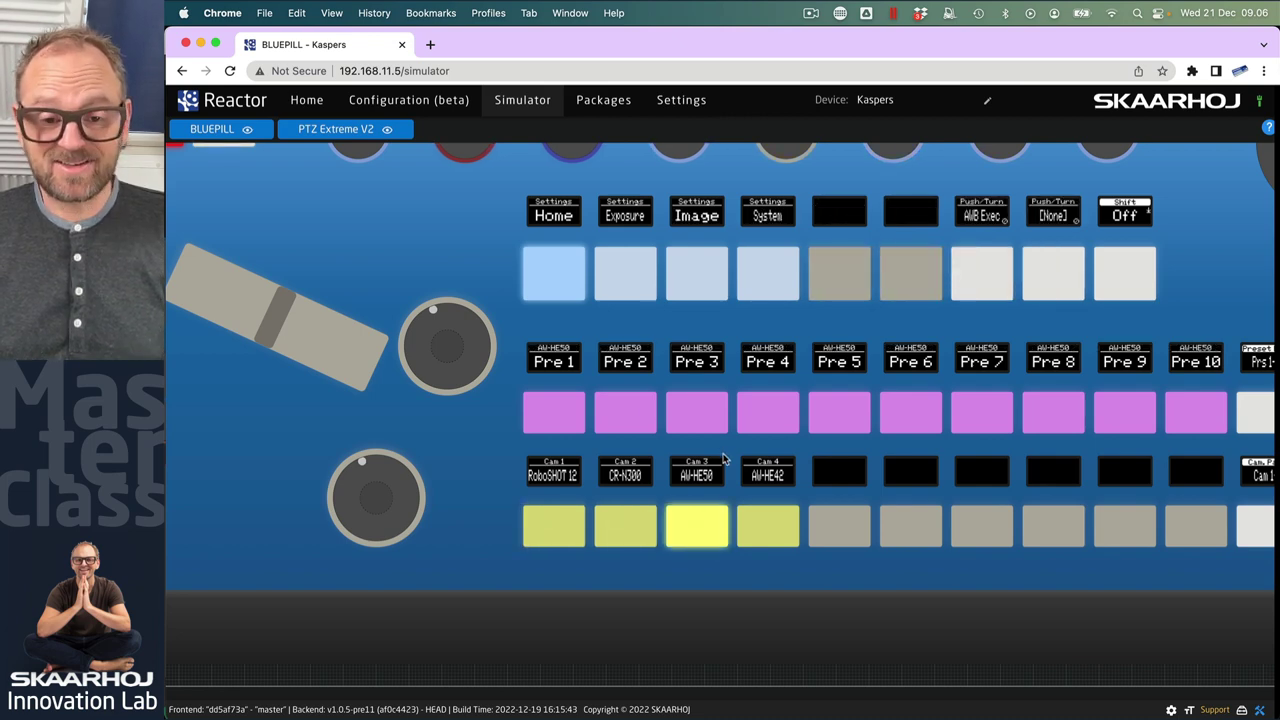
scroll(724, 458, down, 3)
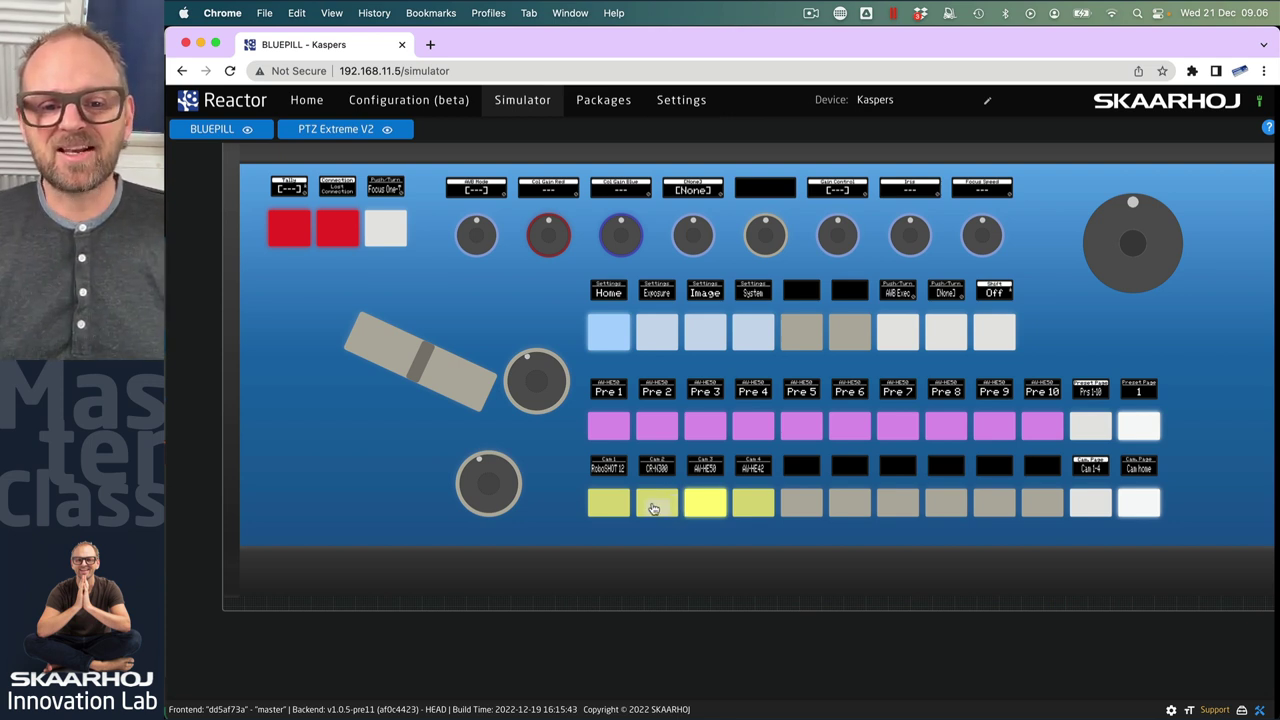
click(656, 506)
click(605, 509)
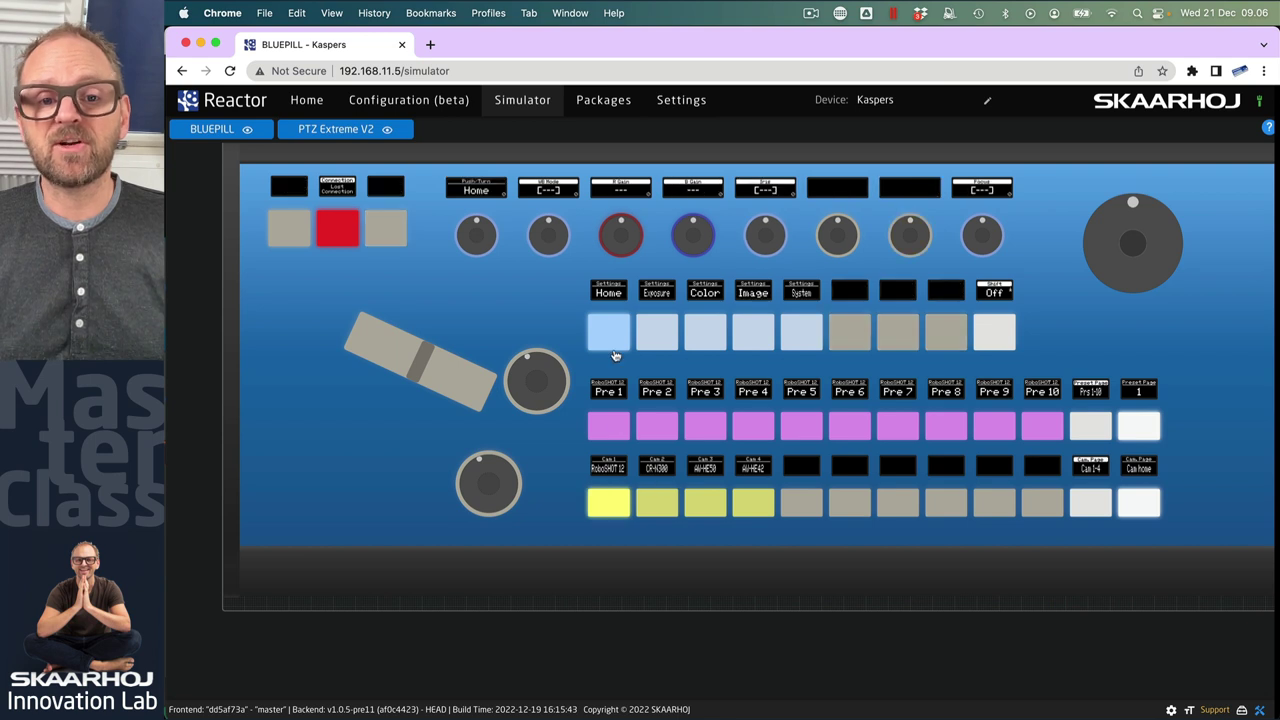
click(657, 334)
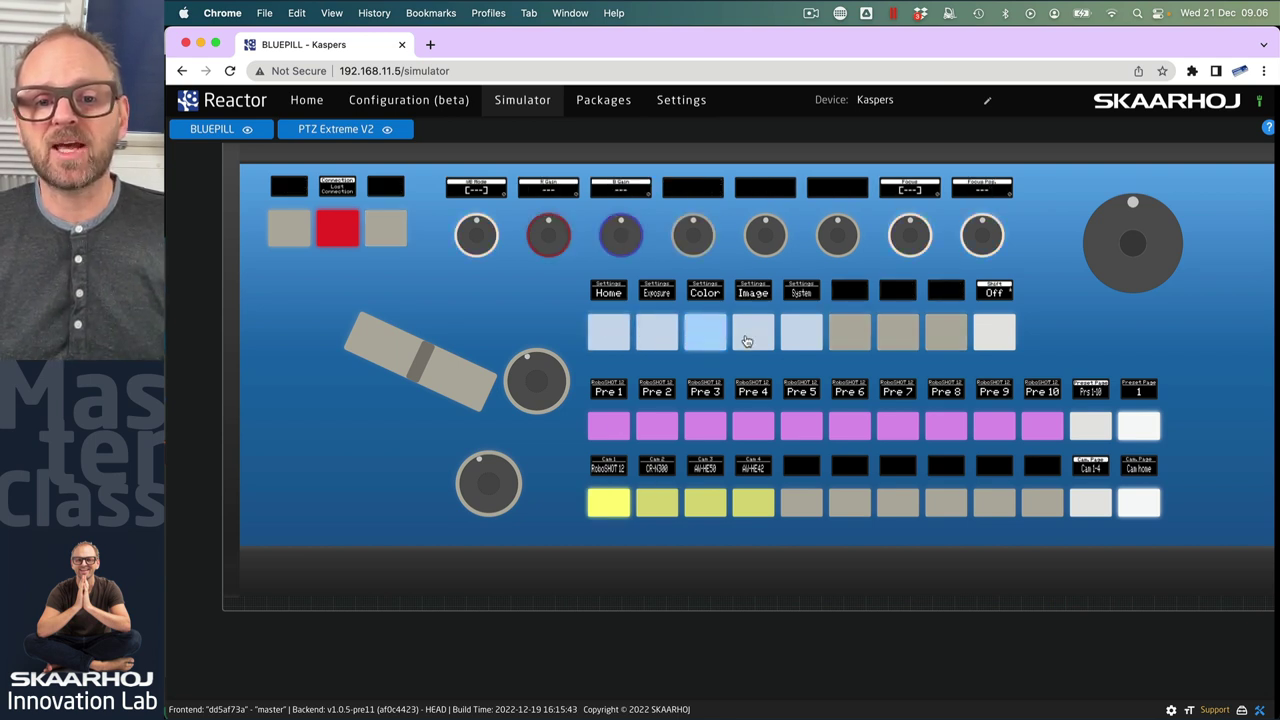
click(748, 338)
click(788, 340)
click(750, 340)
click(703, 343)
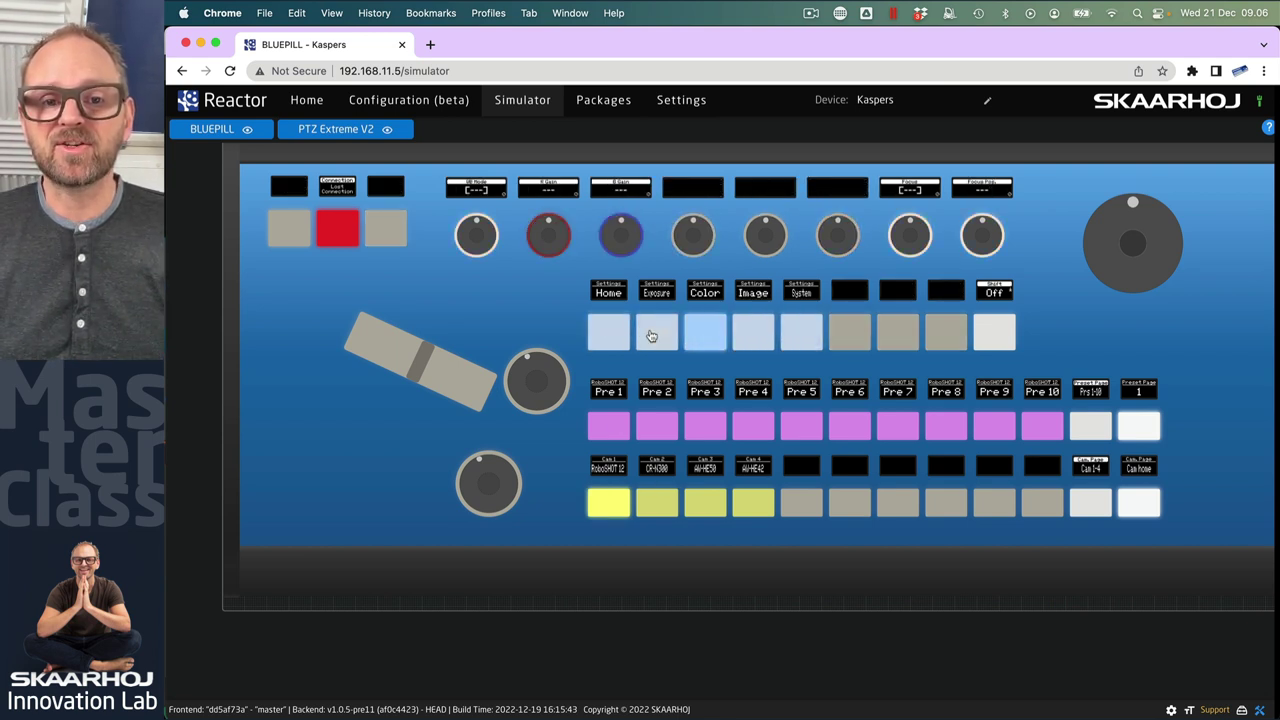
click(659, 508)
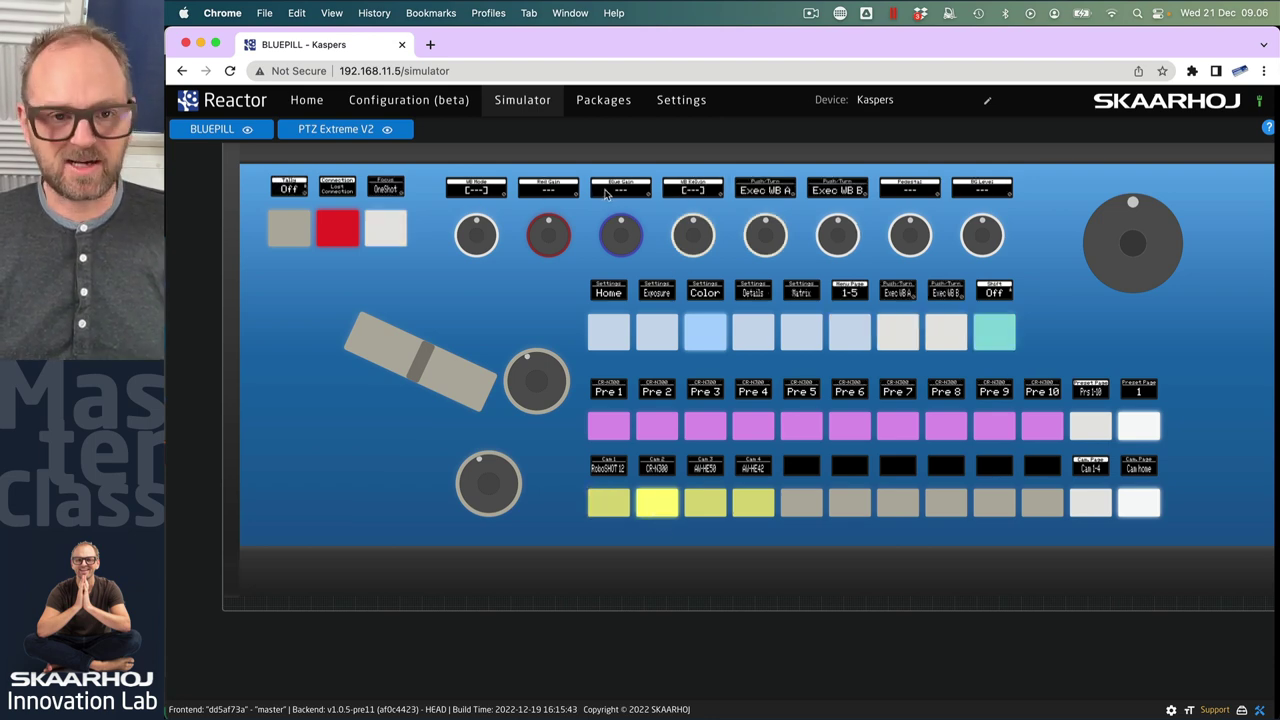
scroll(605, 193, up, 5)
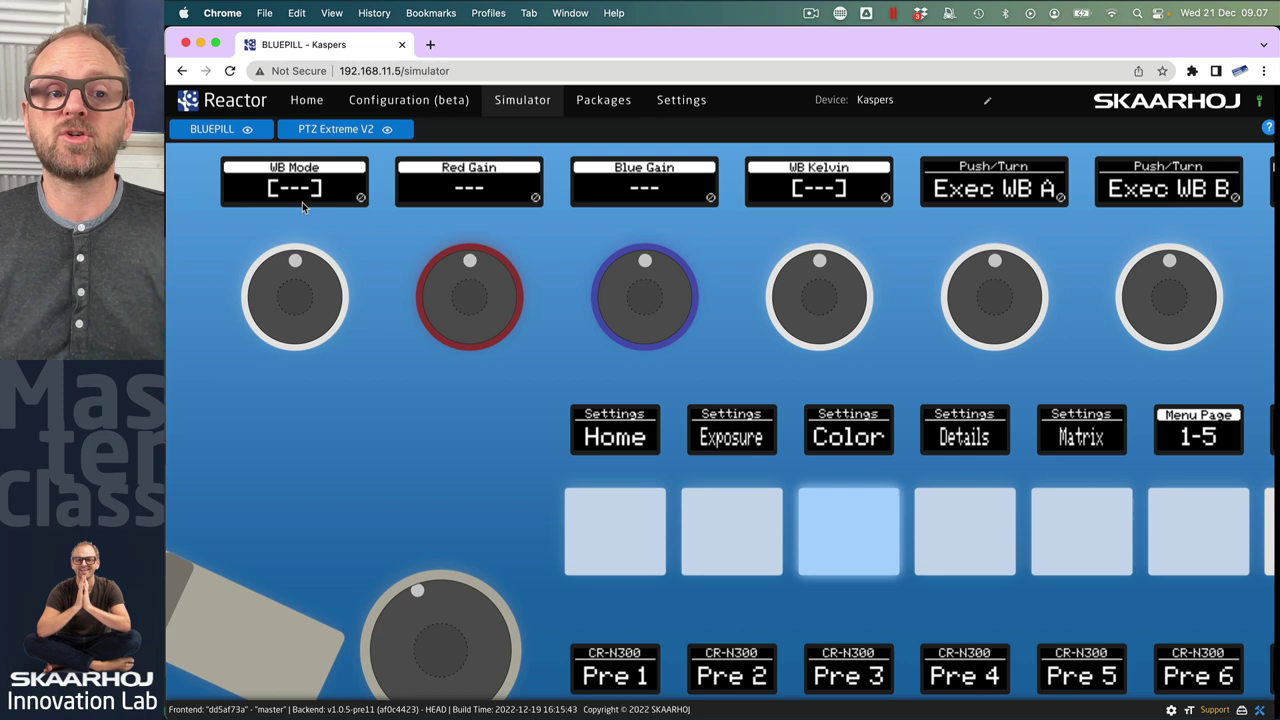
scroll(660, 434, down, 2)
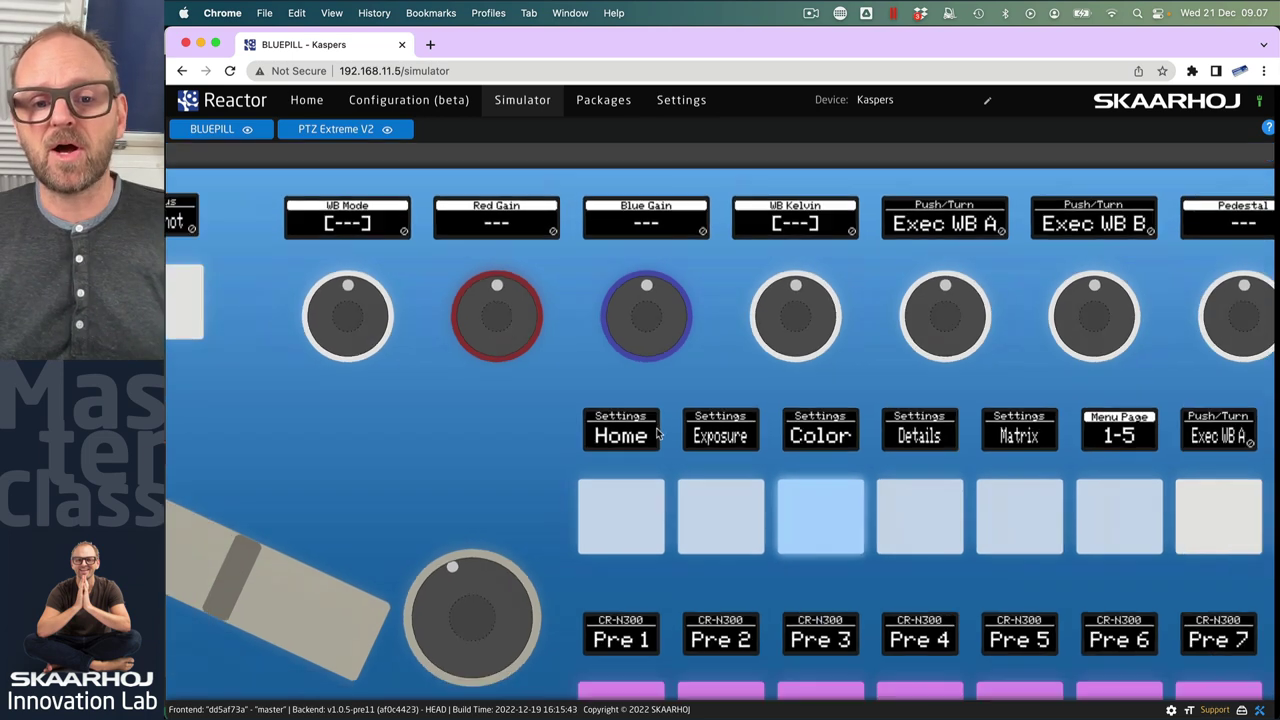
scroll(657, 432, down, 4)
scroll(657, 432, up, 5)
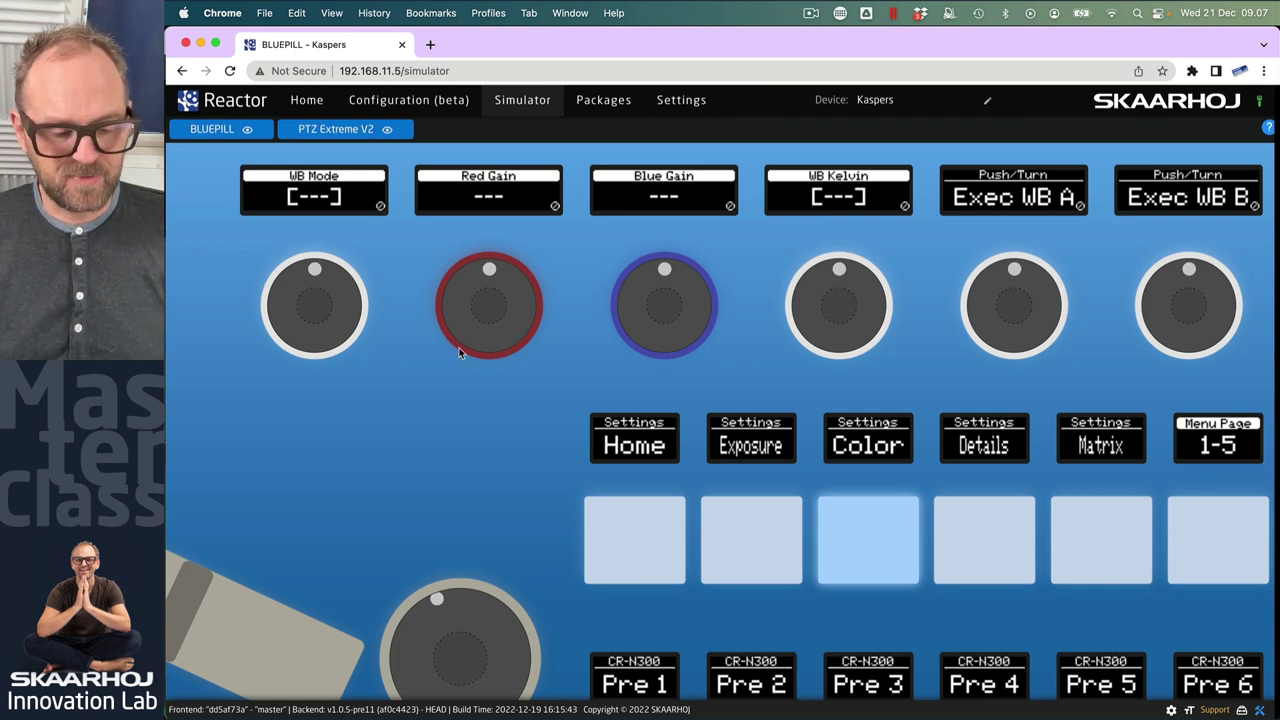
scroll(459, 350, down, 4)
scroll(453, 365, down, 2)
scroll(650, 444, up, 1)
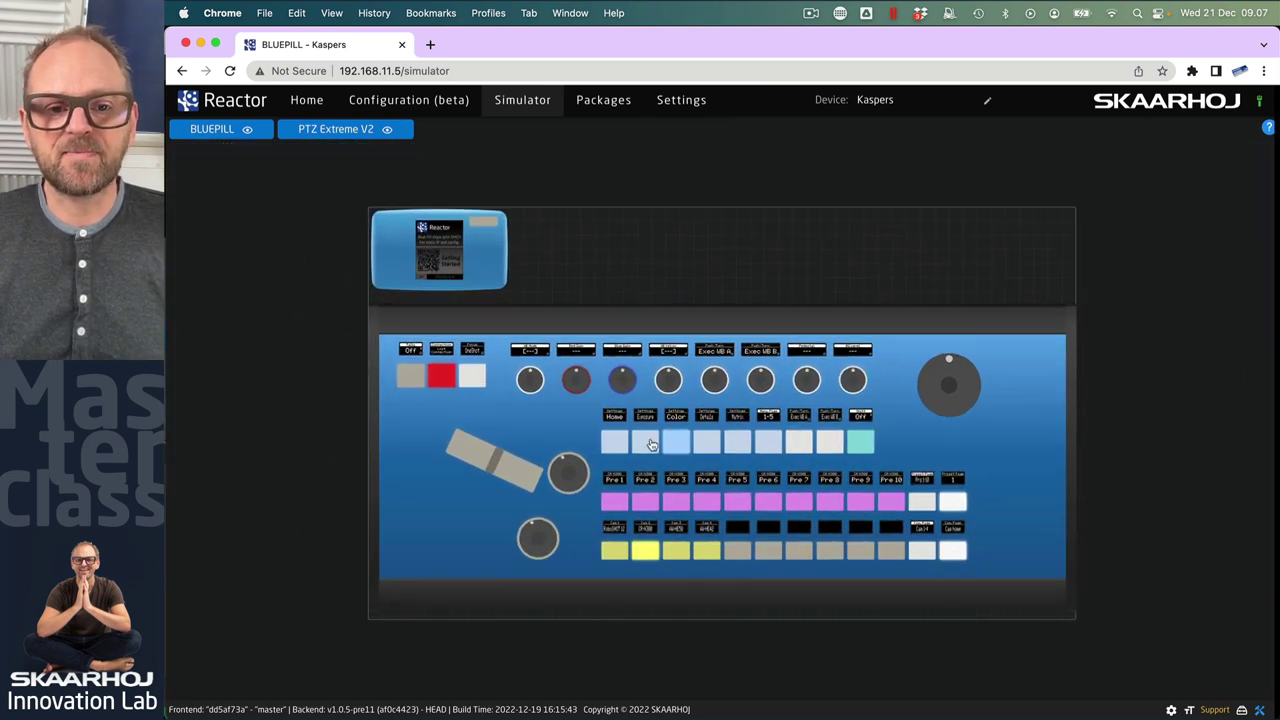
From Home, set PTZ Extreme V2 to 'PTZ Extreme - Generic PTZ Control With Video Switching'
click(310, 103)
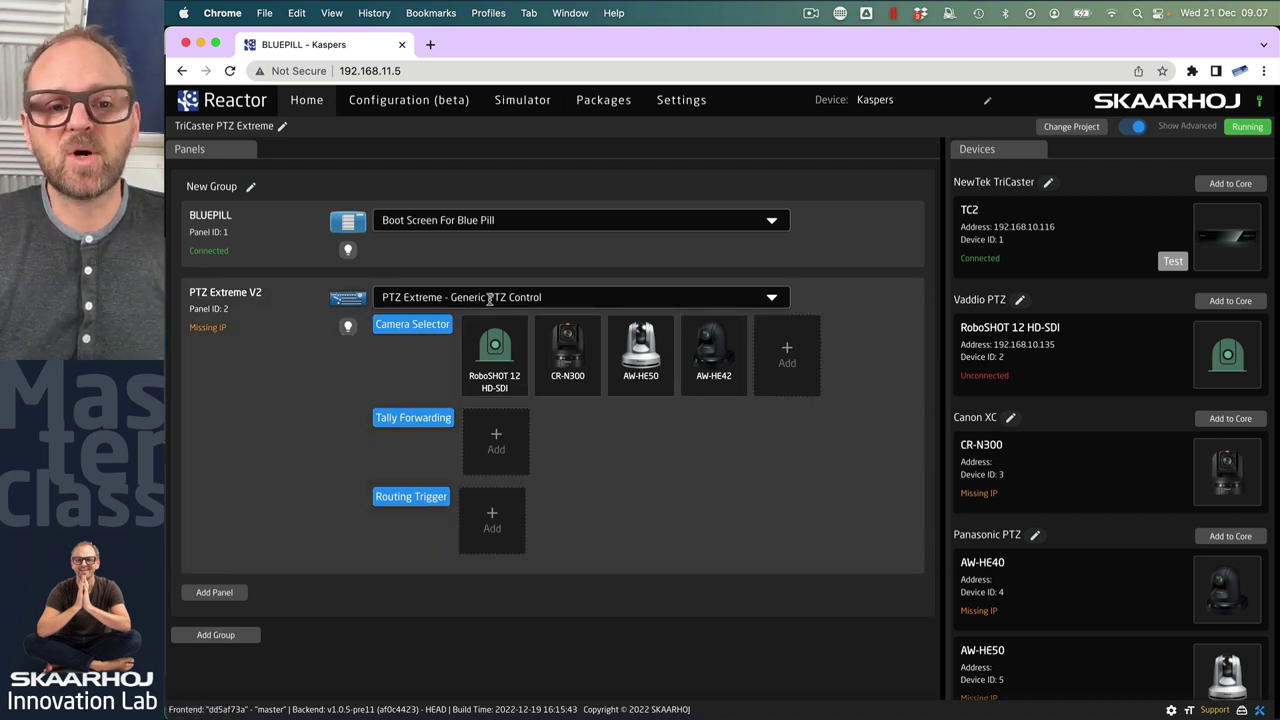
click(490, 299)
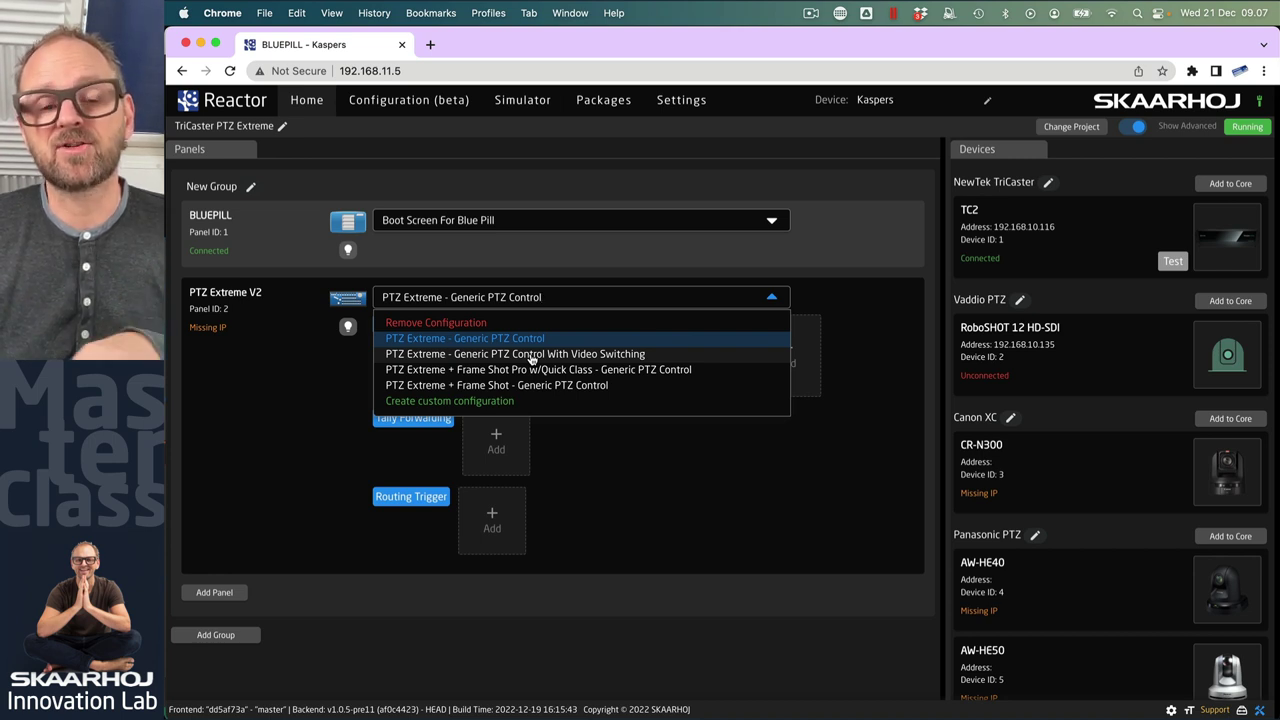
click(532, 356)
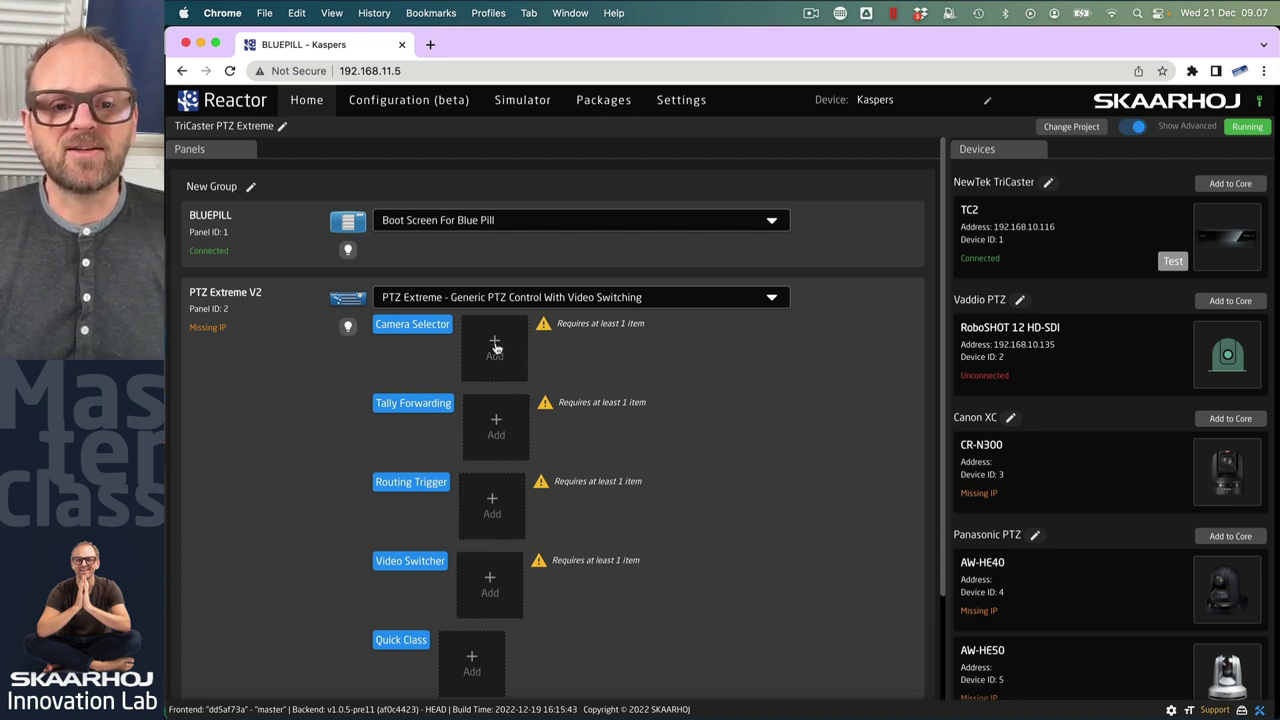
scroll(442, 522, down, 2)
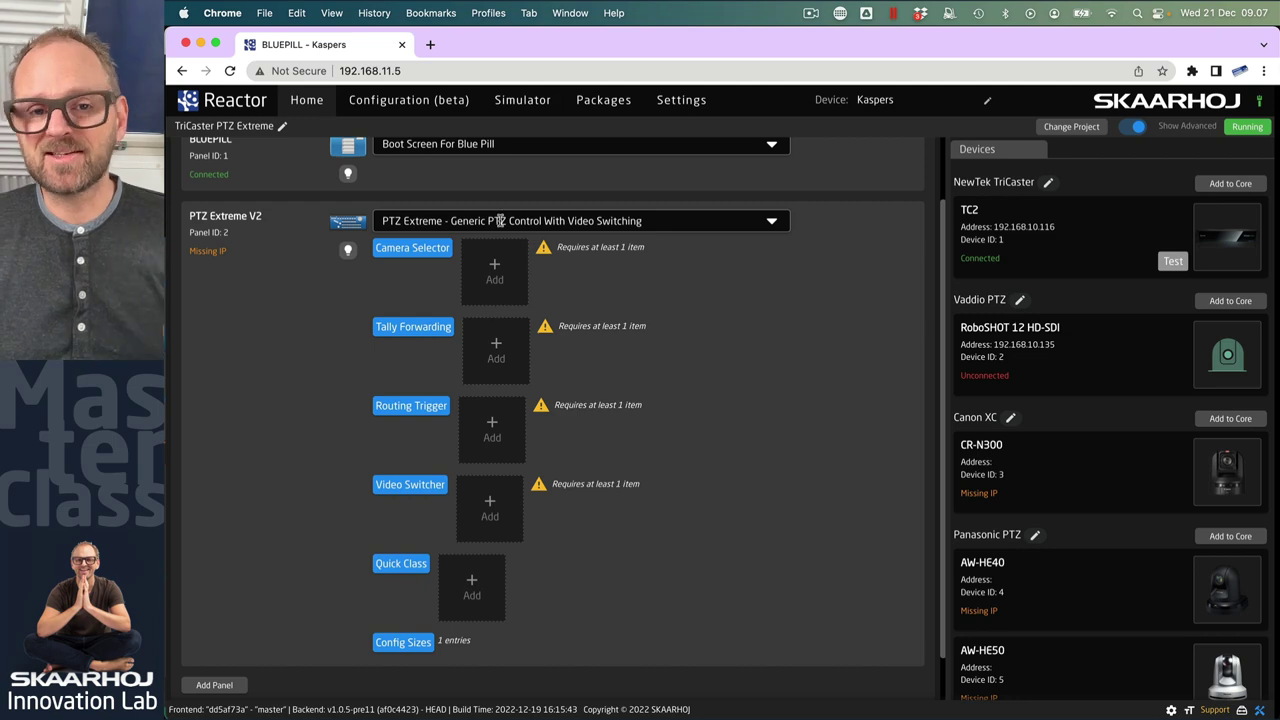
Add RoboSHOT 12 HD-SDI, CR-N300, AW-HE40, AW-HE50 and AW-UE150 to the Camera Selector, then open the Simulator
click(494, 271)
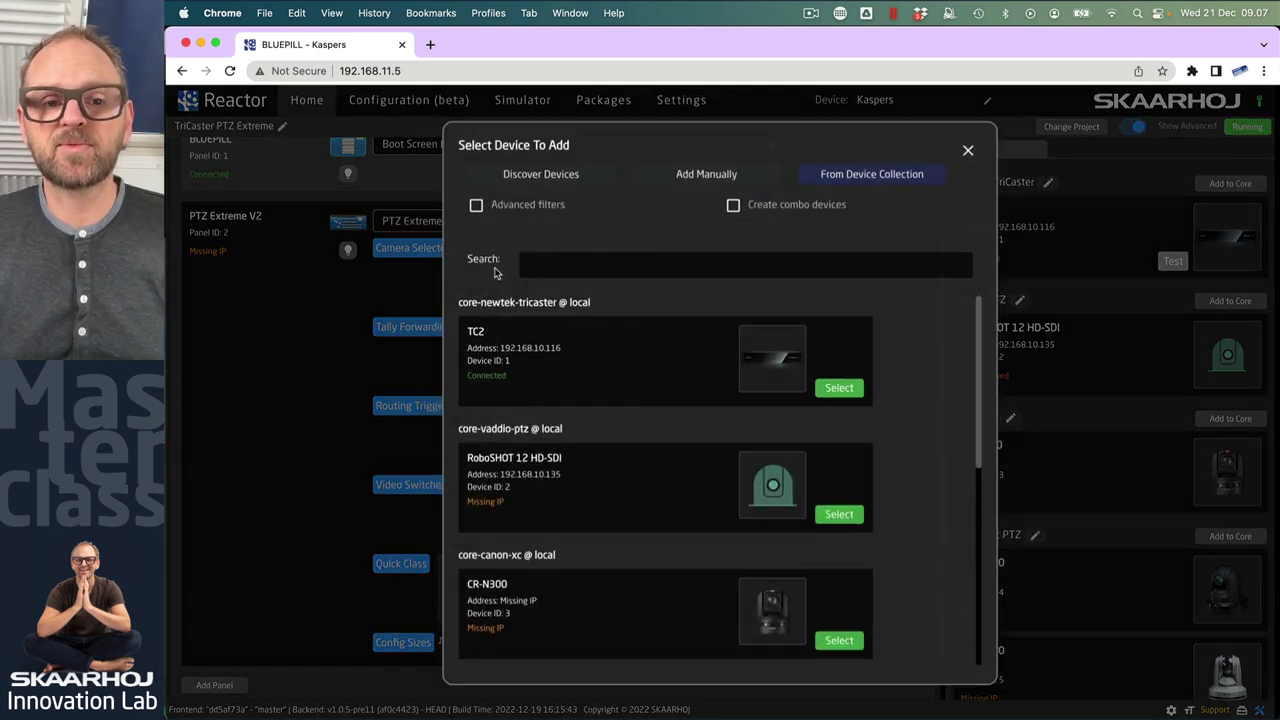
scroll(914, 430, down, 3)
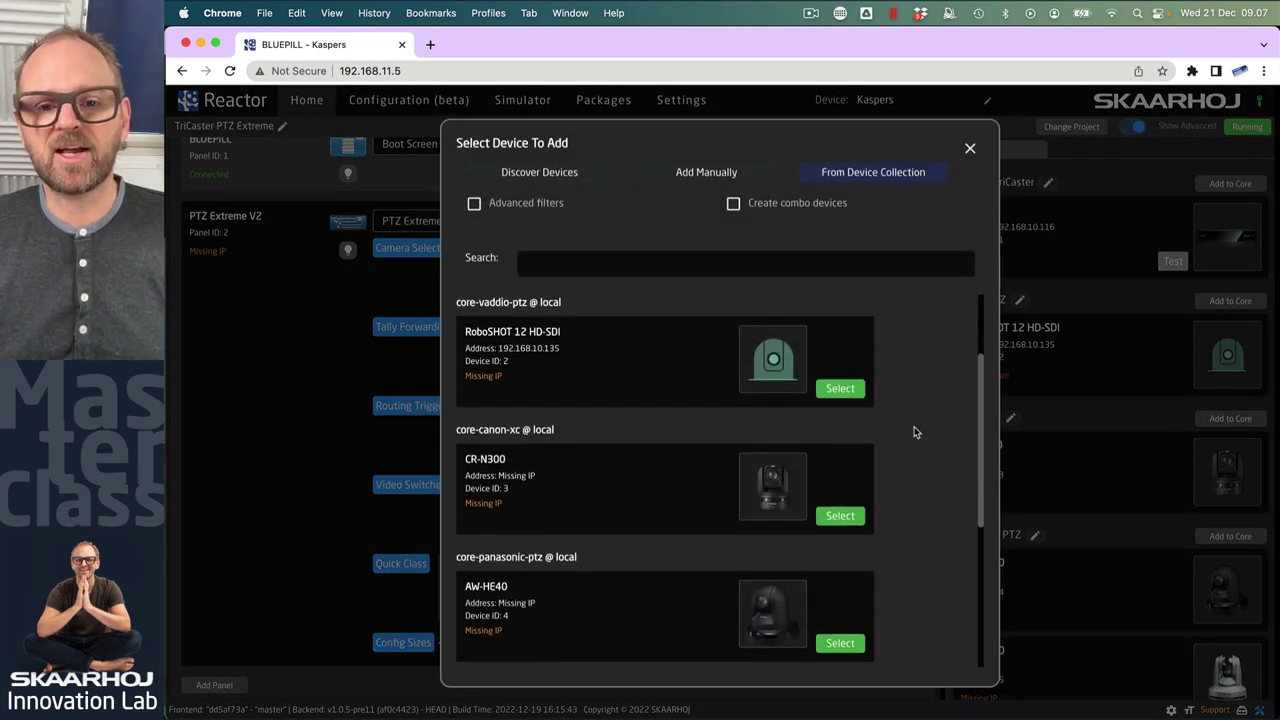
scroll(908, 432, up, 3)
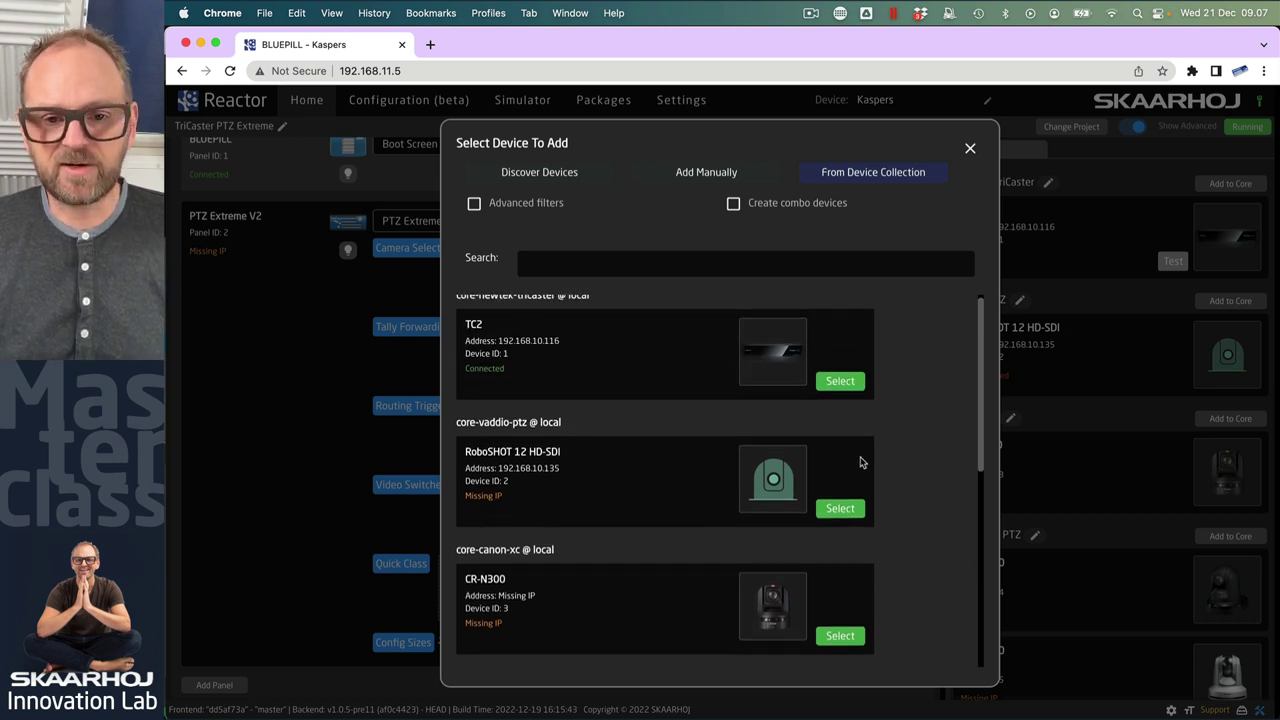
click(840, 510)
click(836, 636)
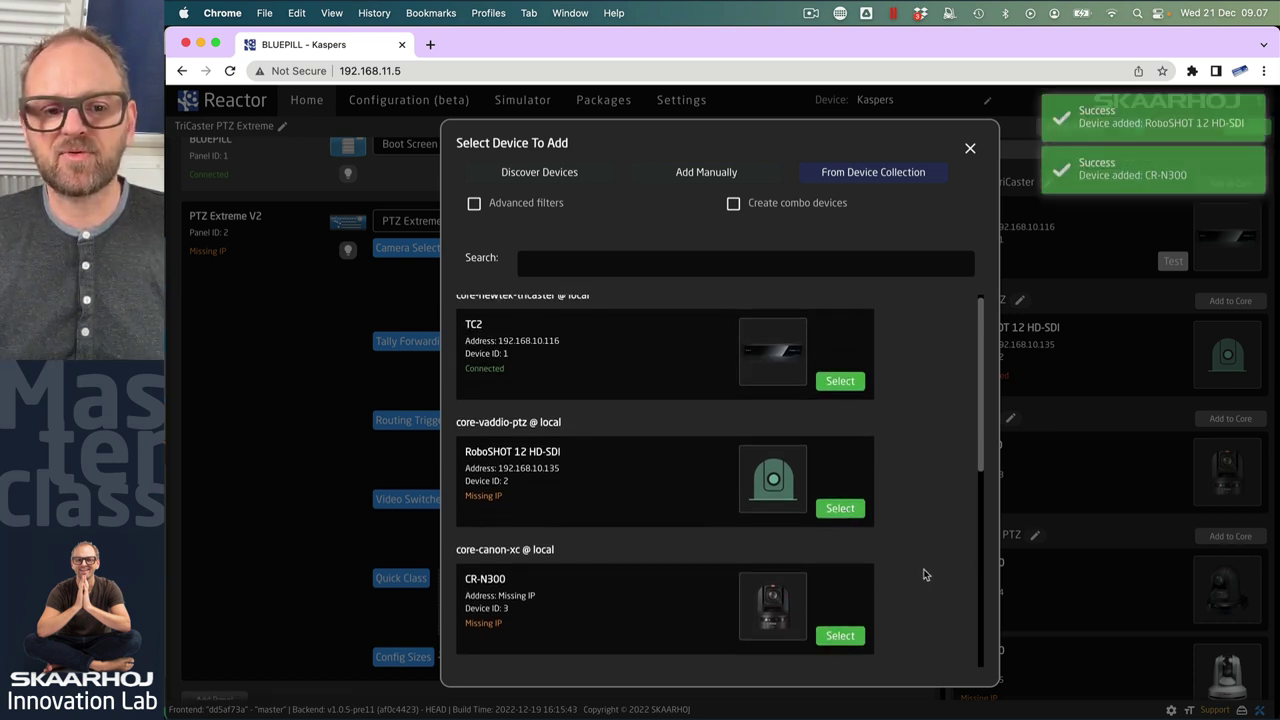
scroll(925, 568, down, 3)
click(840, 436)
click(840, 530)
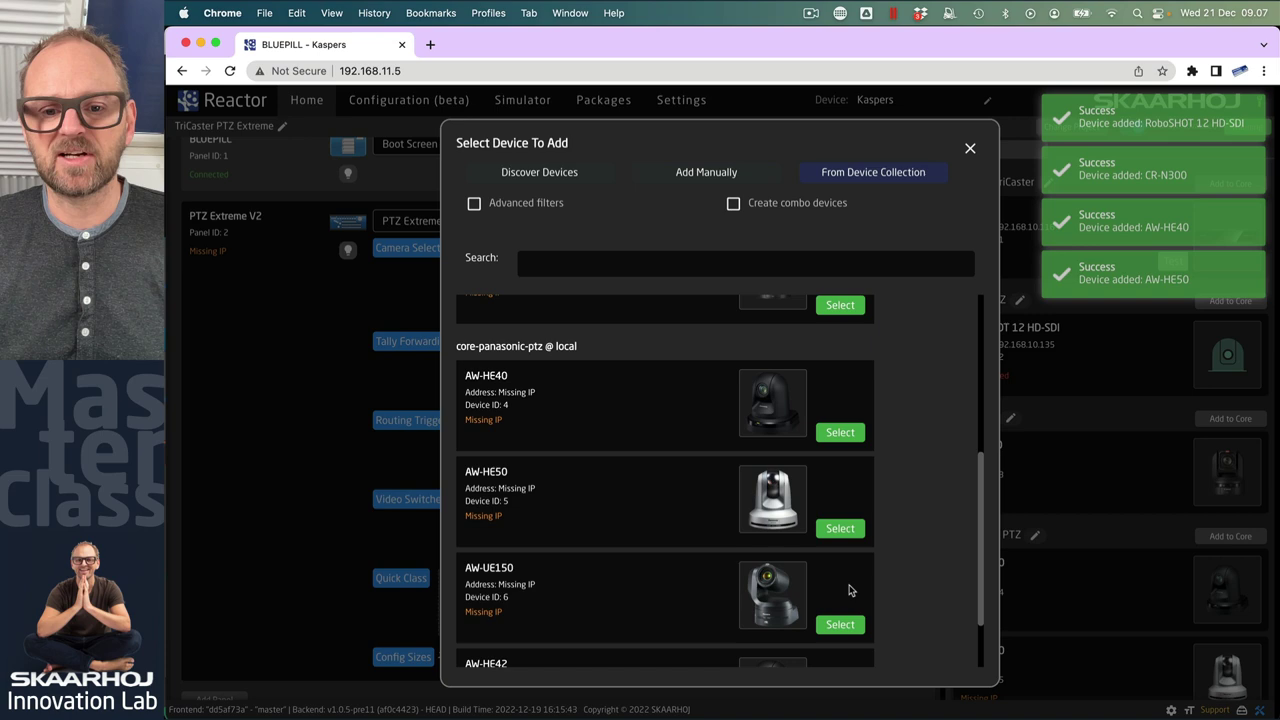
click(840, 626)
click(970, 150)
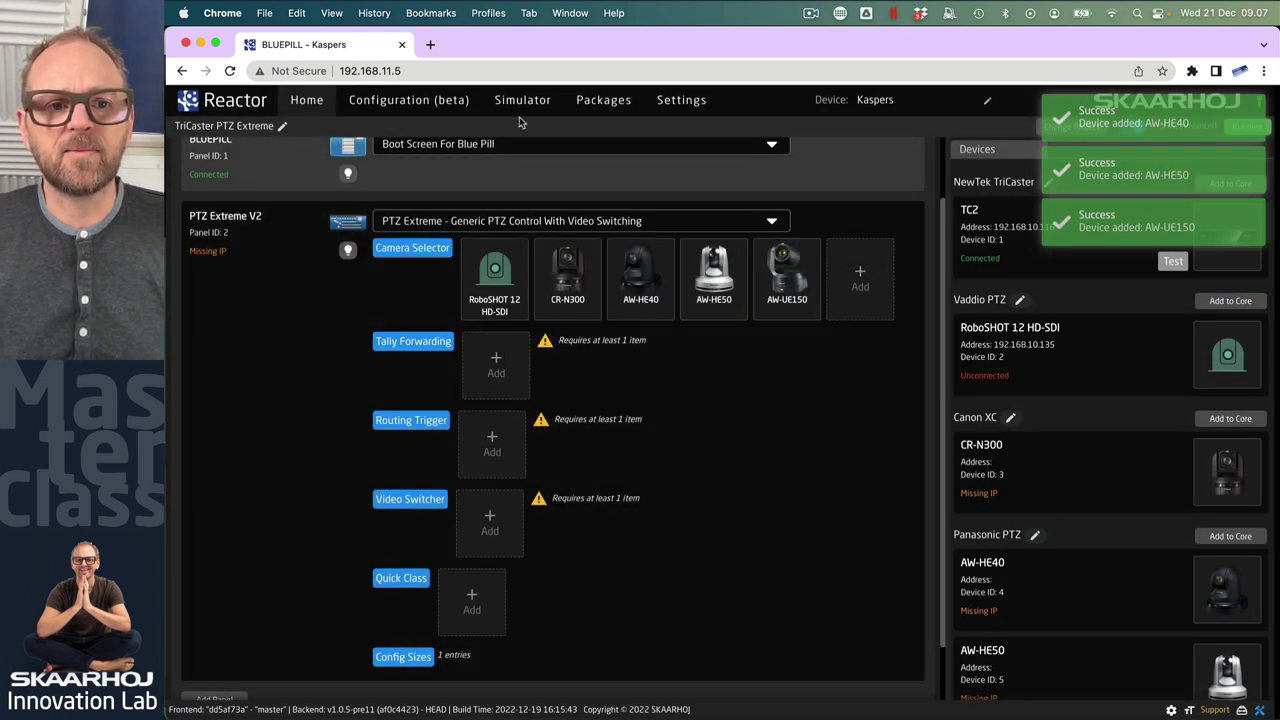
click(522, 104)
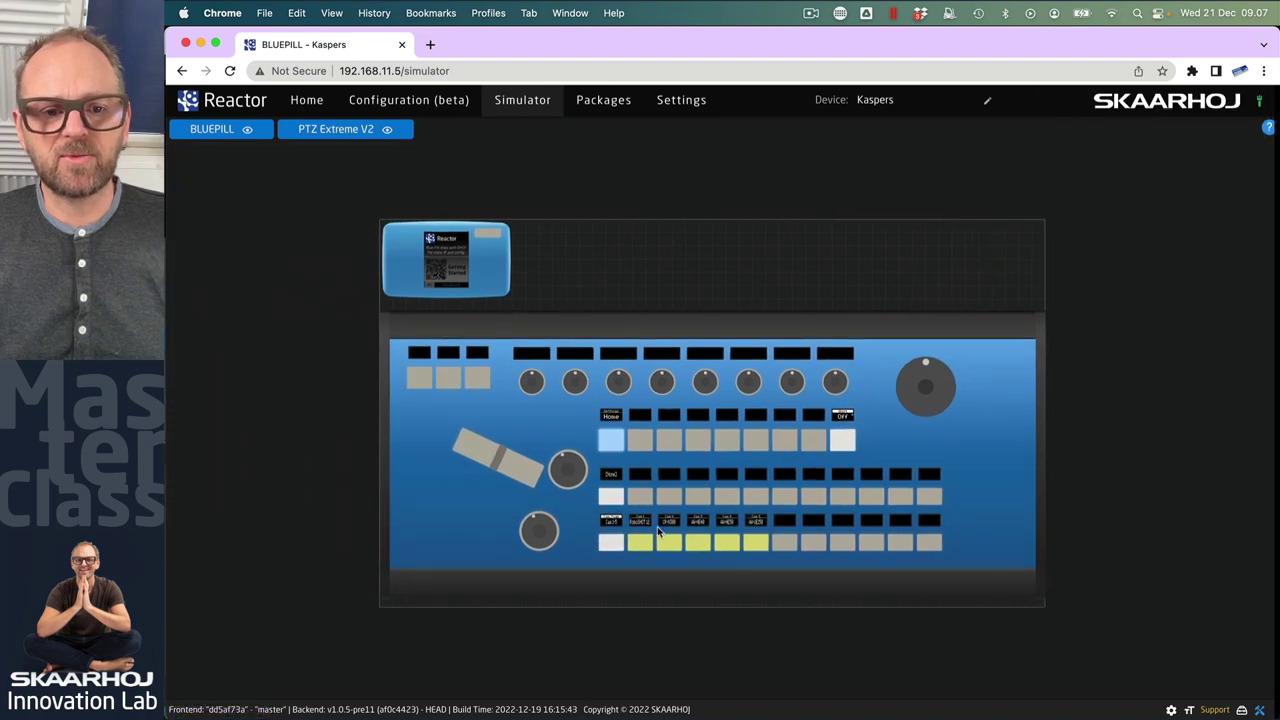
On the simulated panel, select Cam 1 through Cam 4 in turn
scroll(666, 526, up, 5)
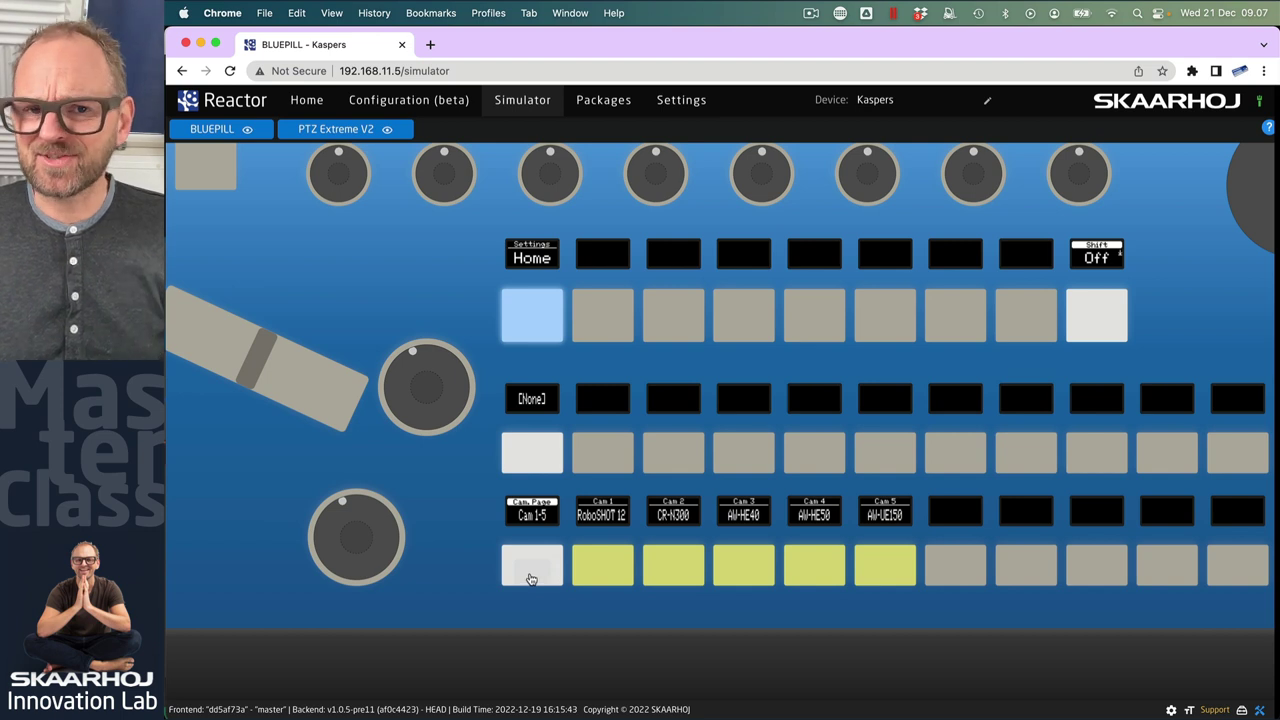
click(600, 578)
click(672, 575)
click(734, 583)
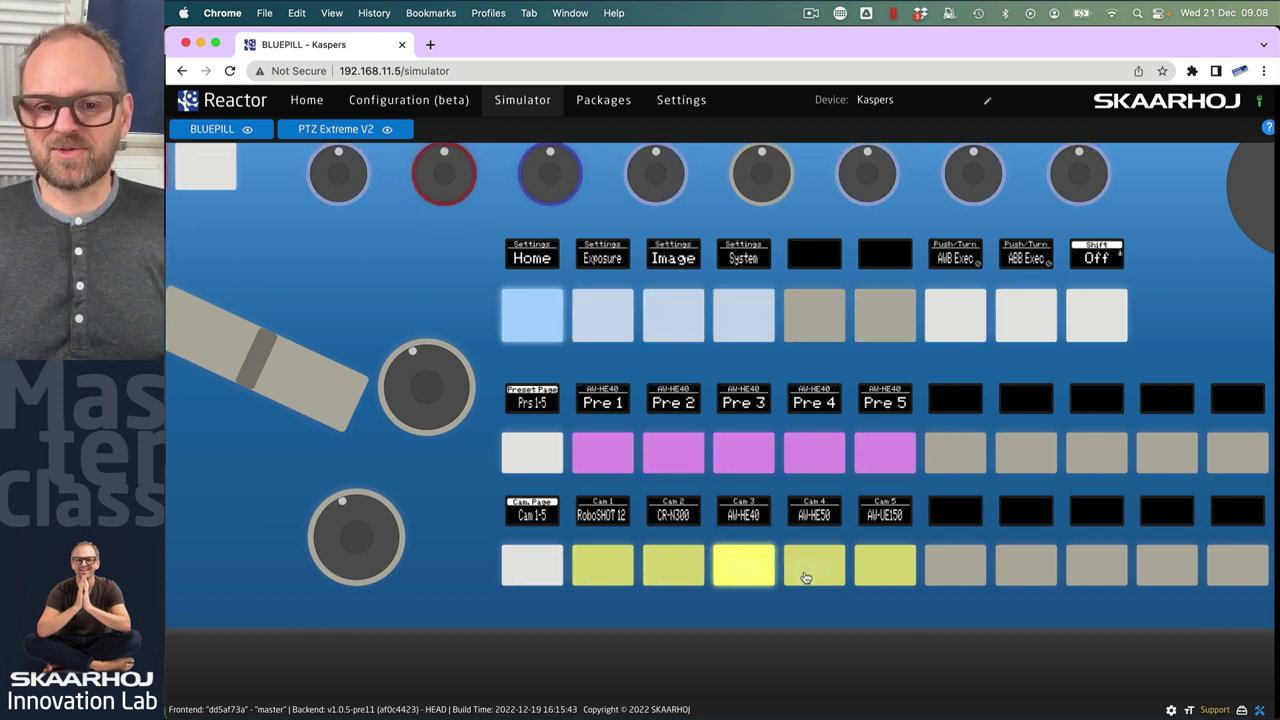
click(812, 576)
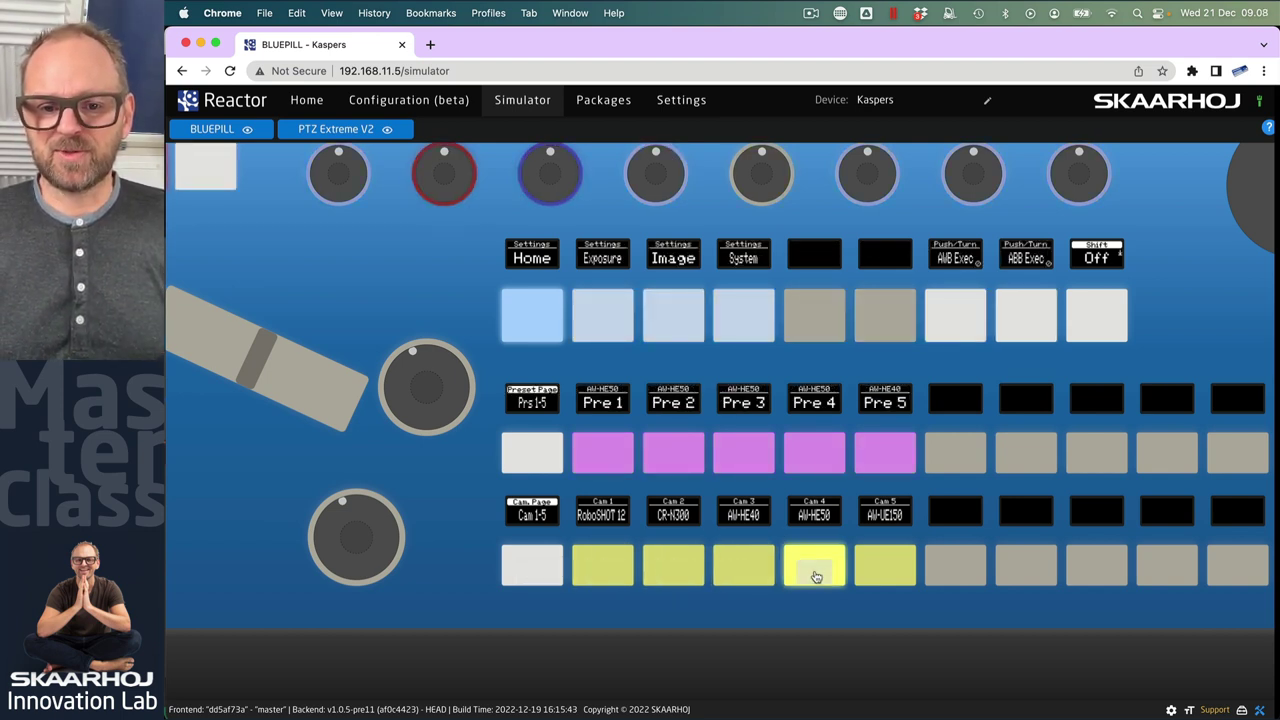
Add the AW-HE42 as a sixth Camera Selector camera and reopen the Simulator
click(308, 102)
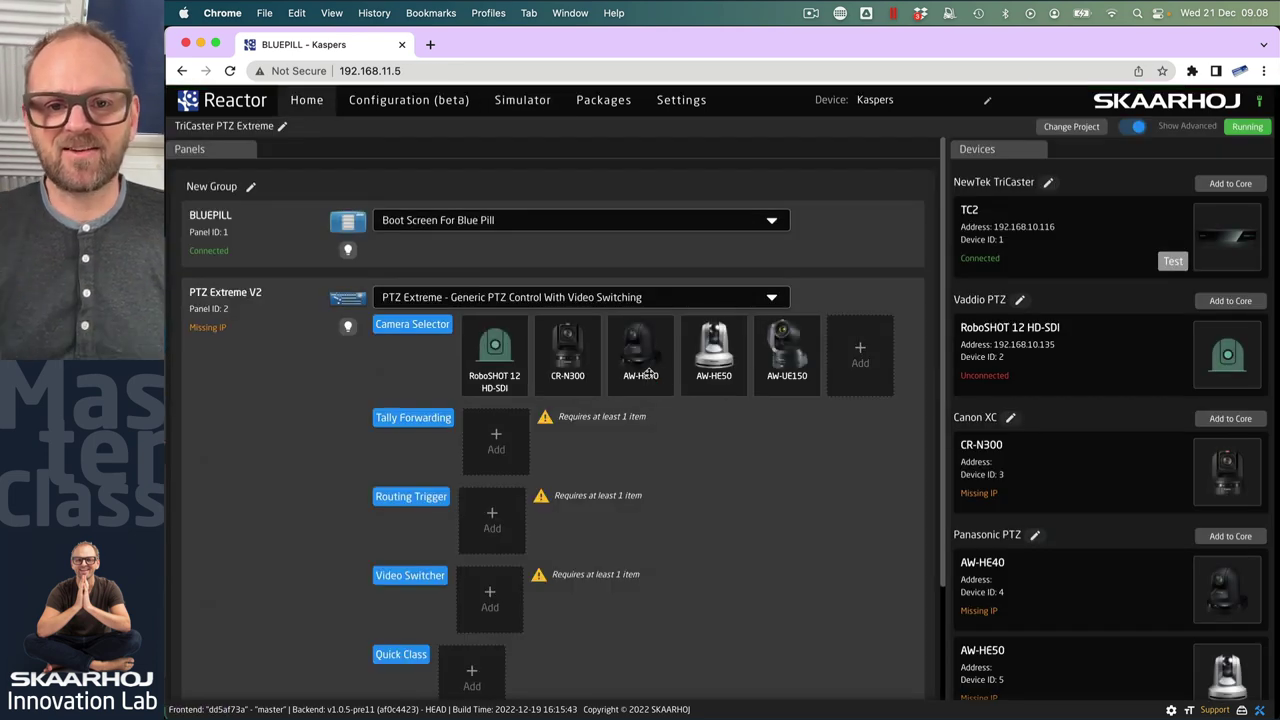
click(864, 356)
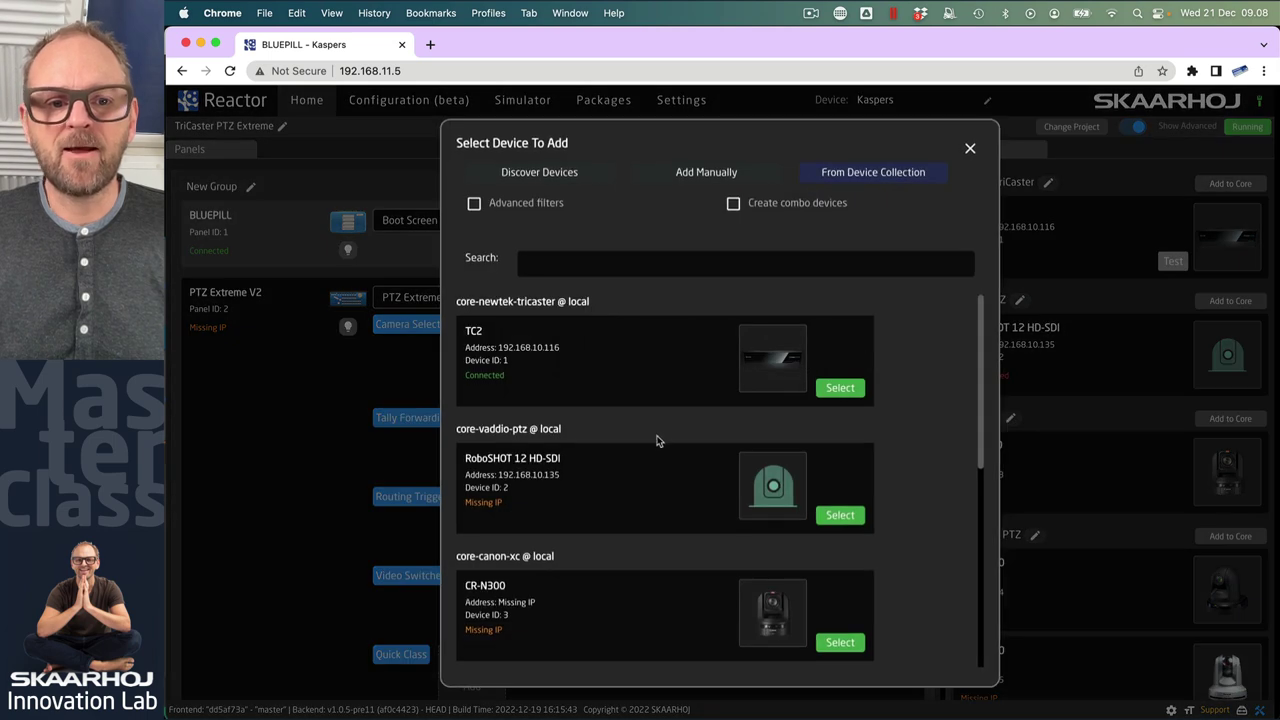
scroll(634, 483, down, 5)
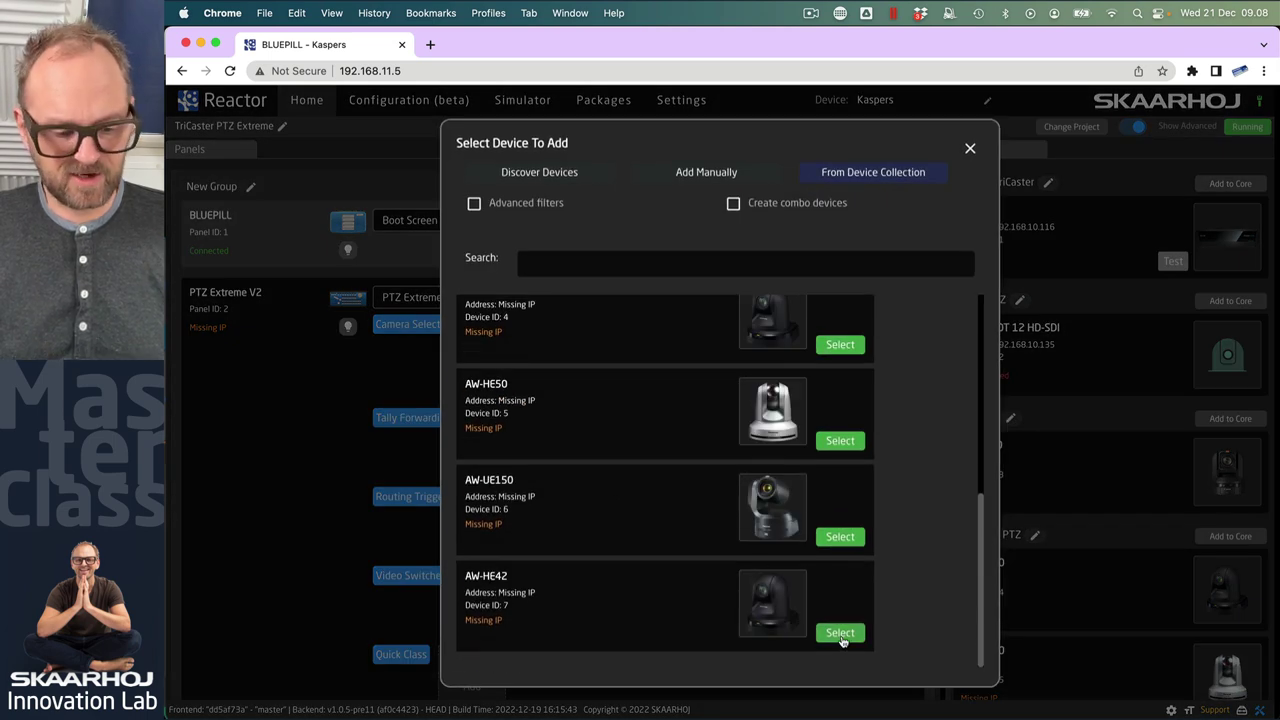
click(840, 633)
click(968, 149)
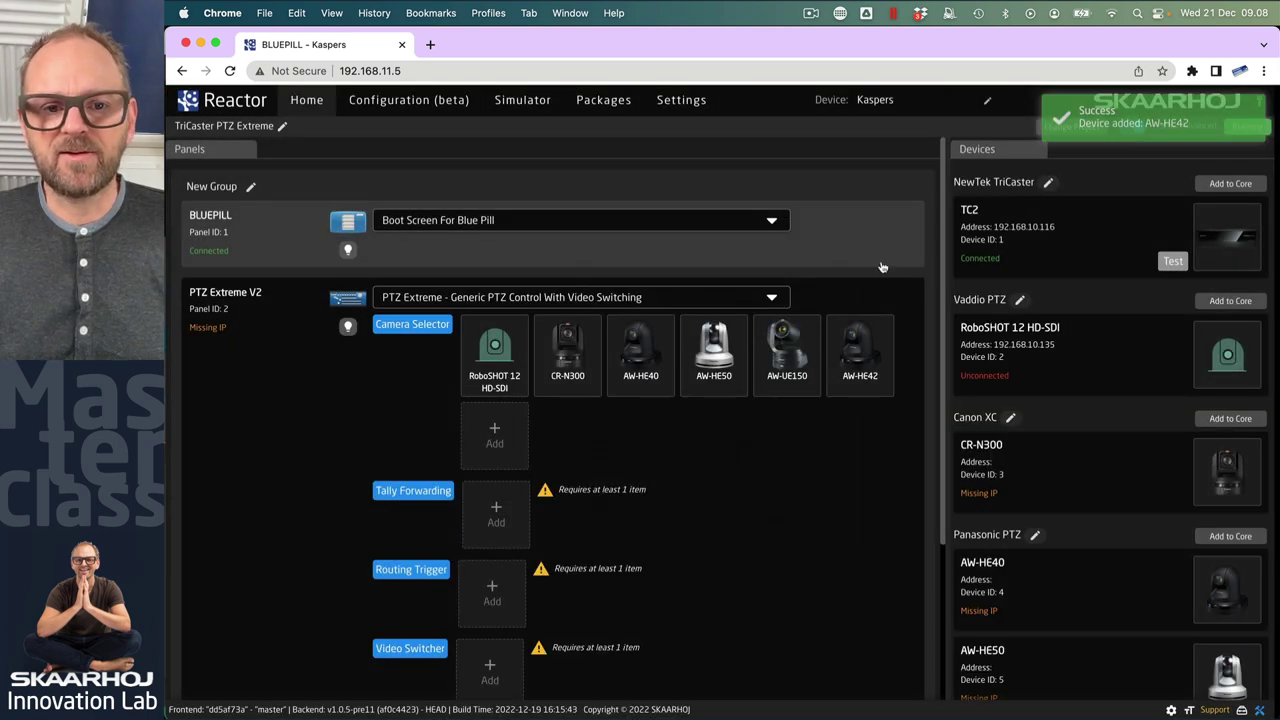
click(499, 103)
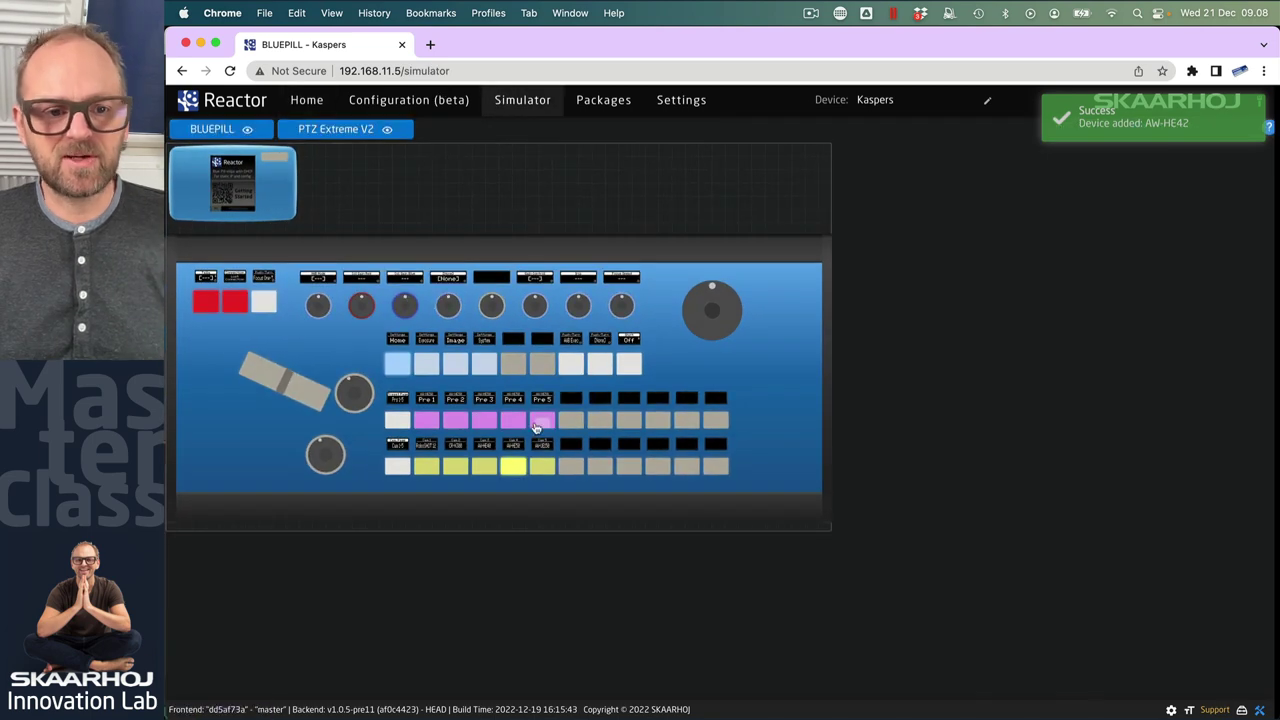
Check the press options for the Pre 2 button on the simulated panel
scroll(640, 483, up, 5)
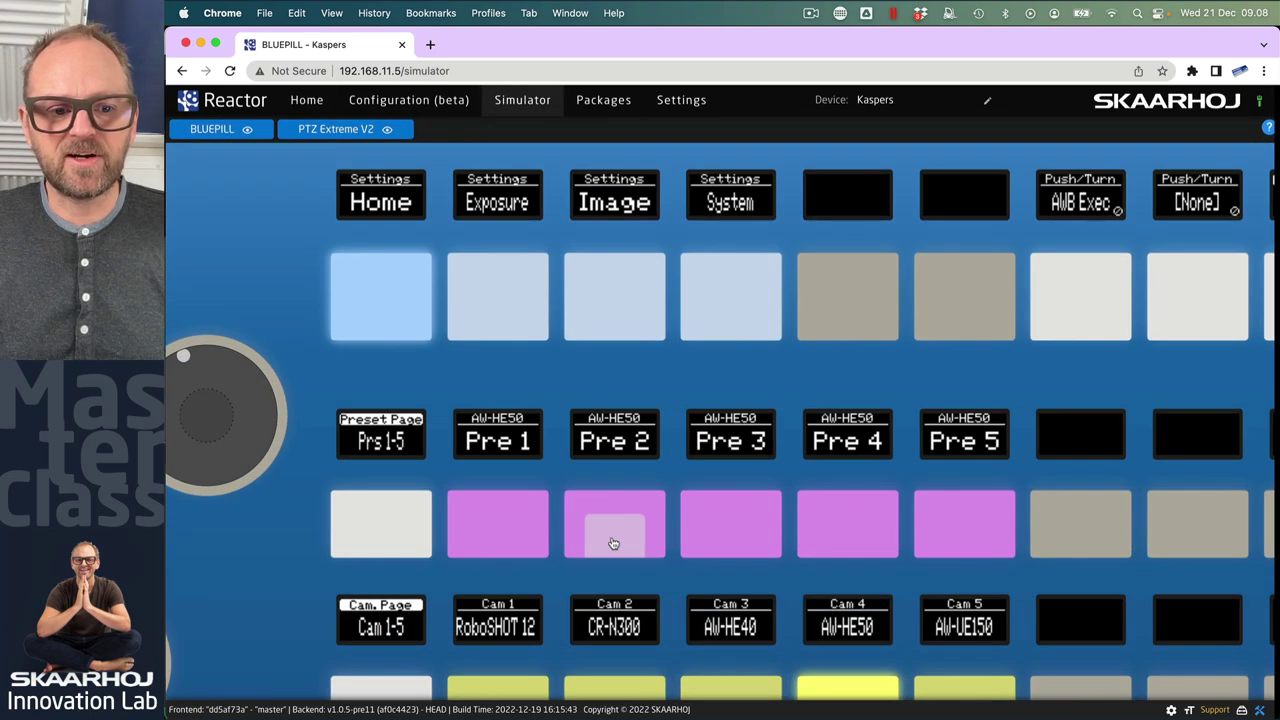
right_click(612, 550)
right_click(547, 575)
click(484, 563)
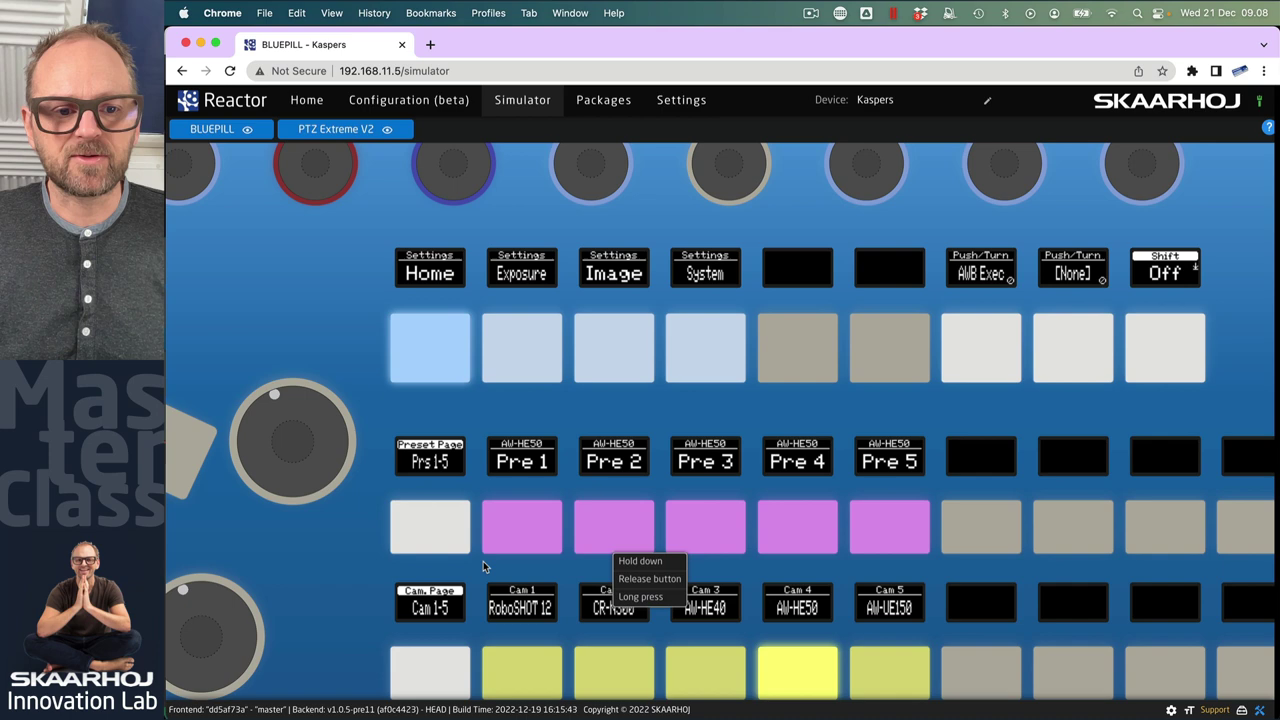
scroll(484, 565, down, 3)
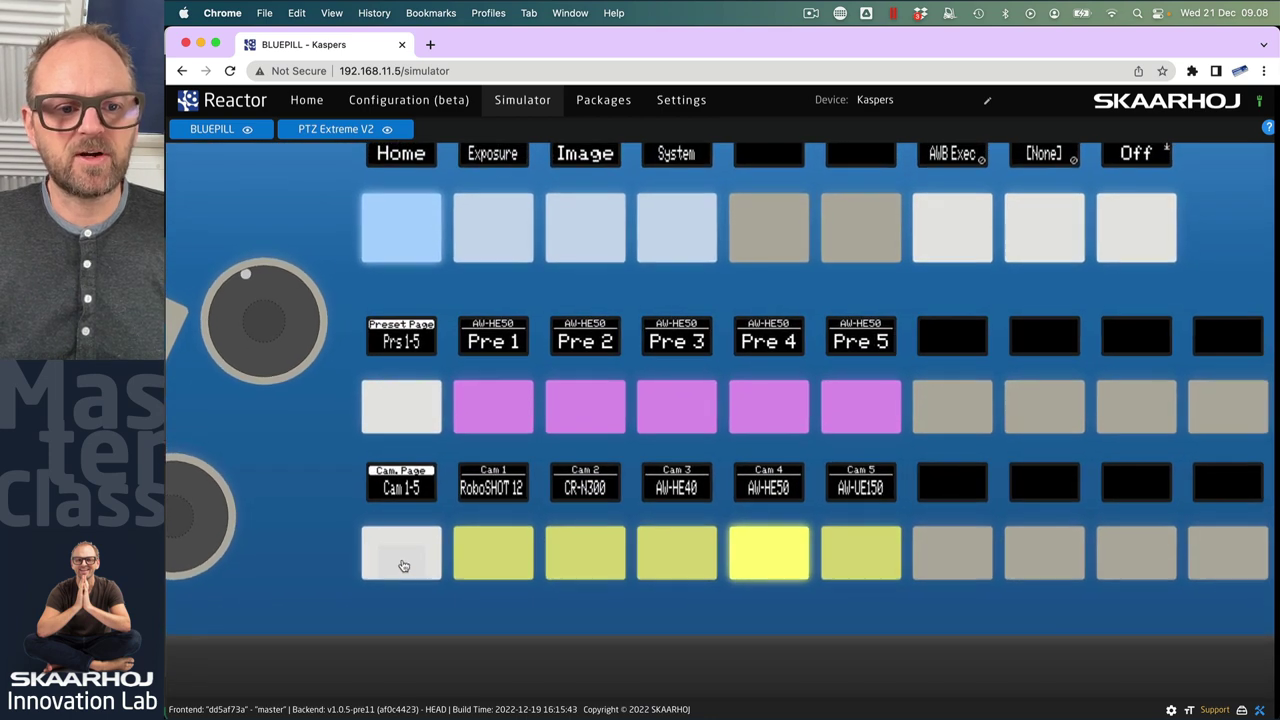
Toggle Cam. Page repeatedly between Cam 1-5 and Cam 6-6, then go Home
click(403, 566)
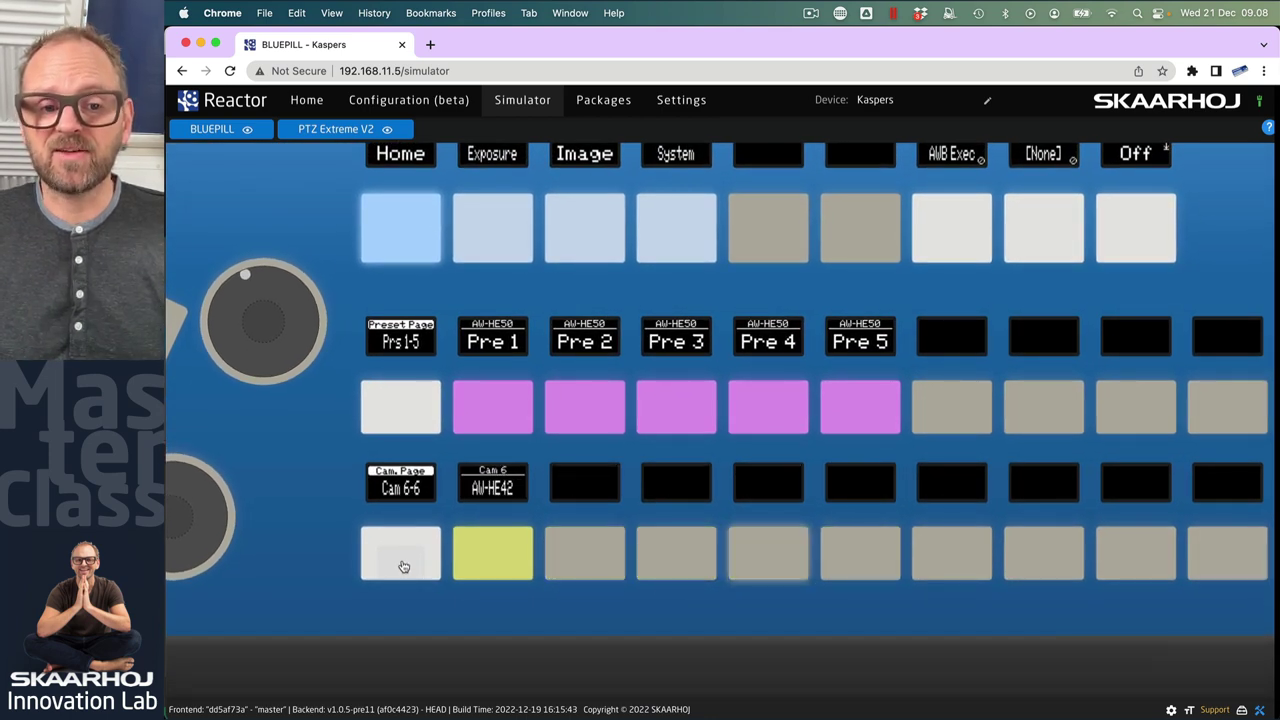
click(403, 567)
click(403, 568)
click(403, 572)
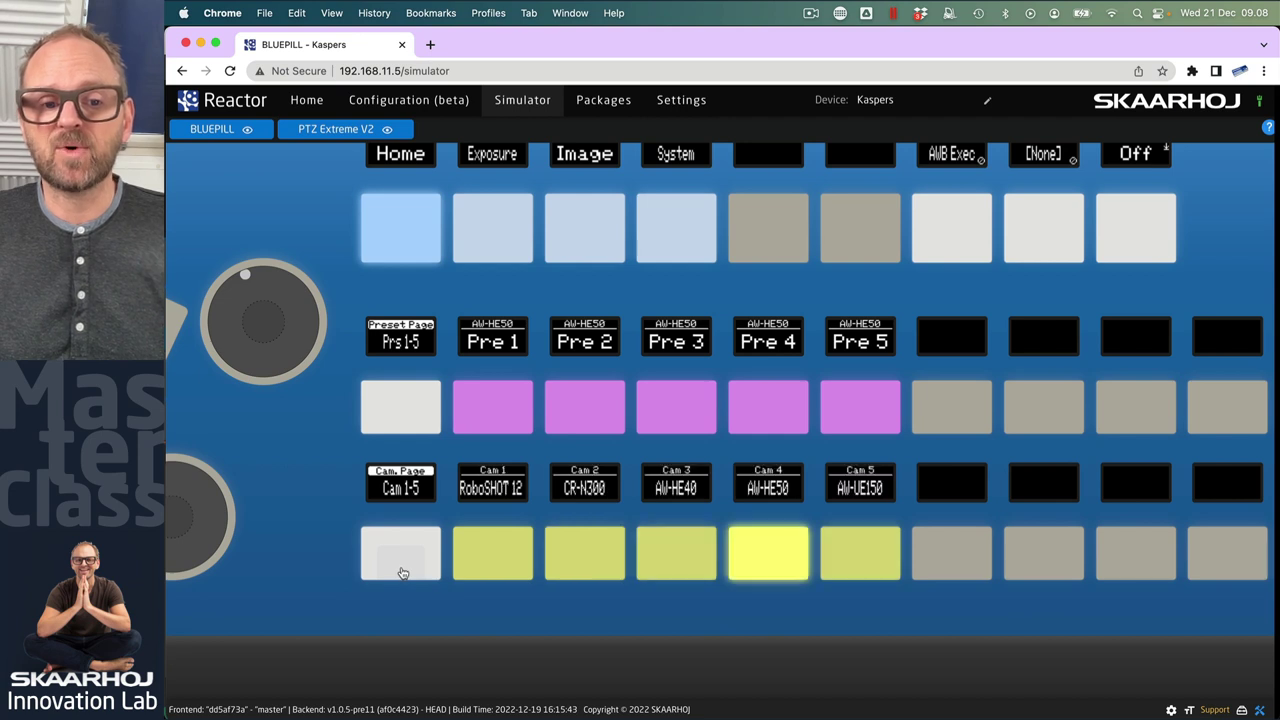
click(403, 572)
click(403, 572)
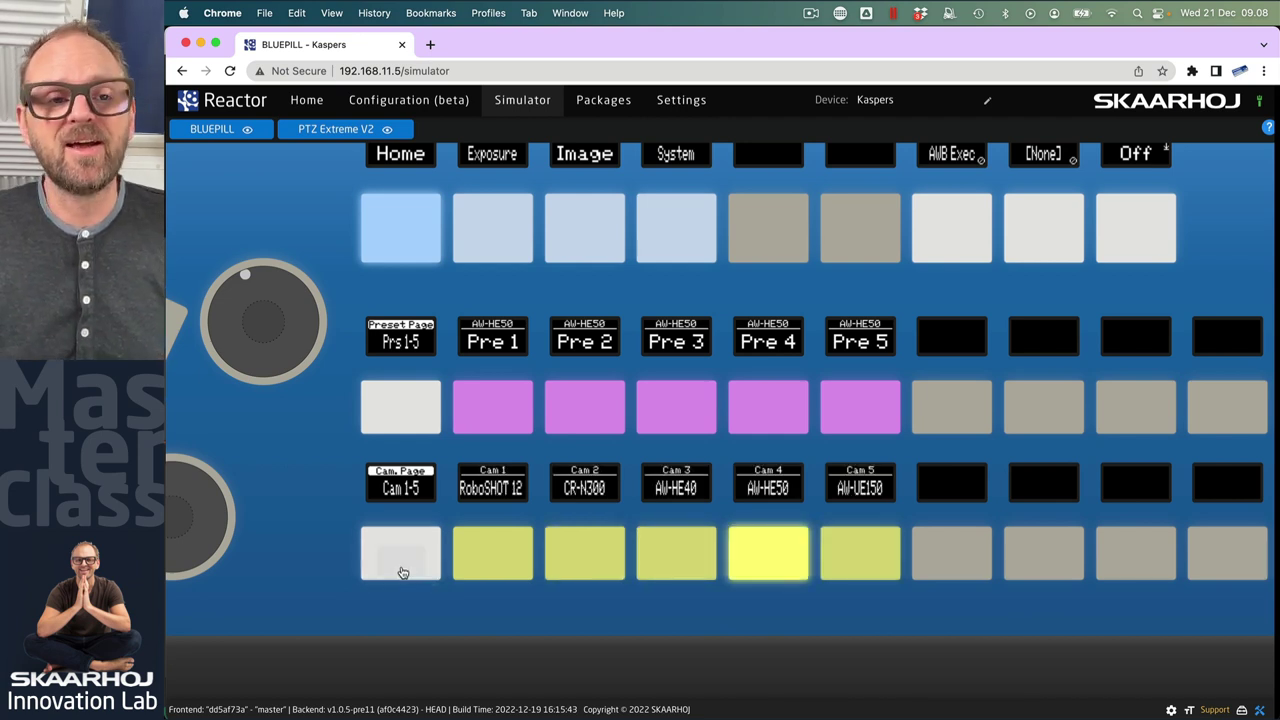
scroll(540, 448, down, 3)
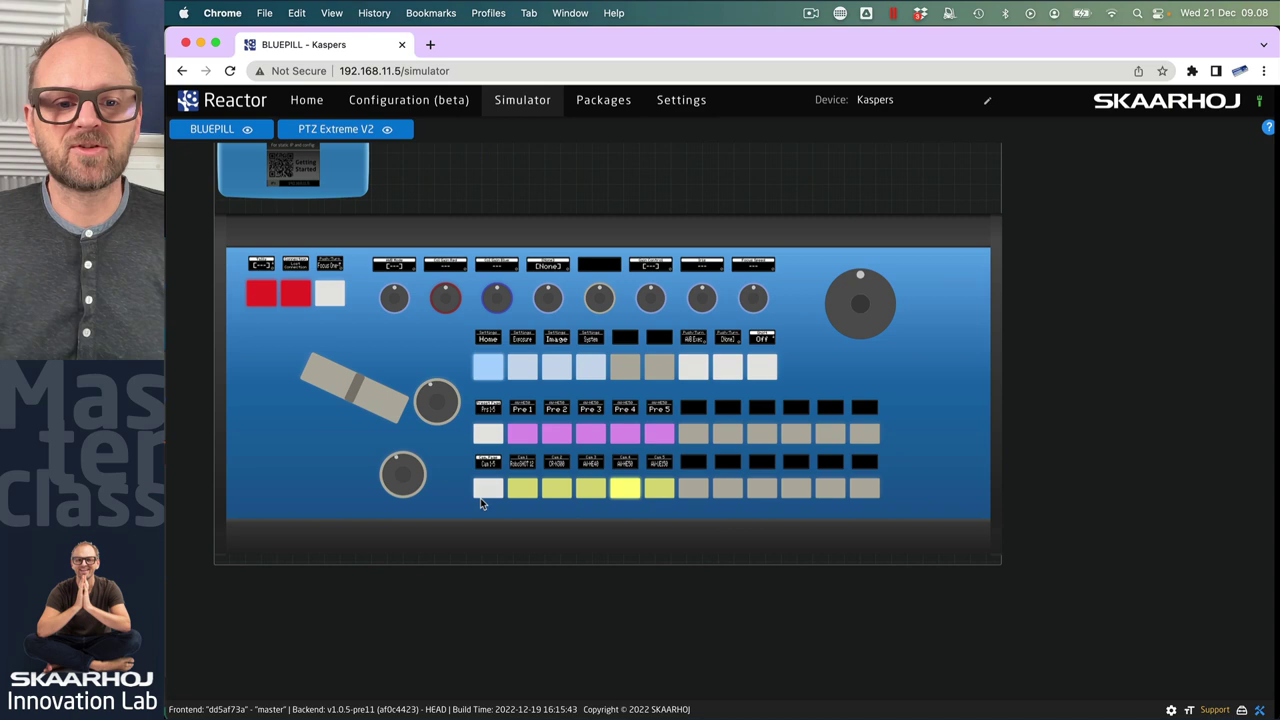
click(310, 106)
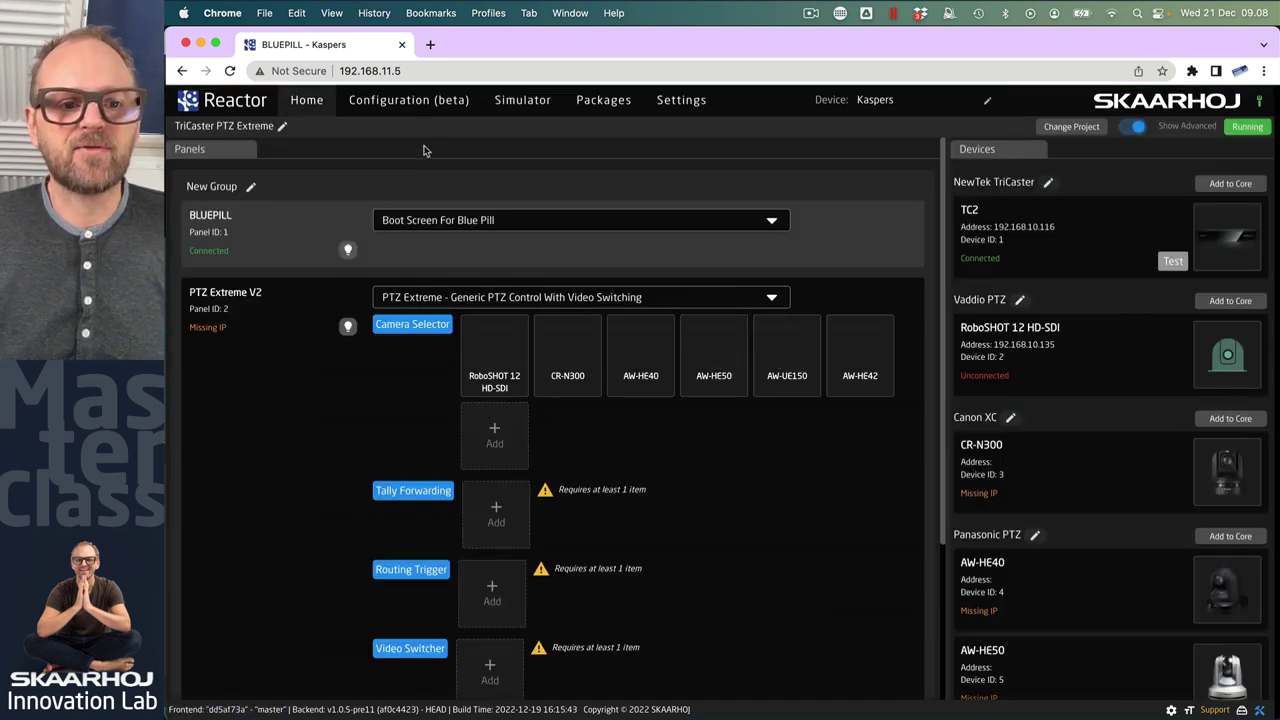
Scroll the Home page down to the six-camera PTZ Extreme V2 panel, then switch to TeamViewer
scroll(383, 491, down, 2)
scroll(383, 491, down, 1)
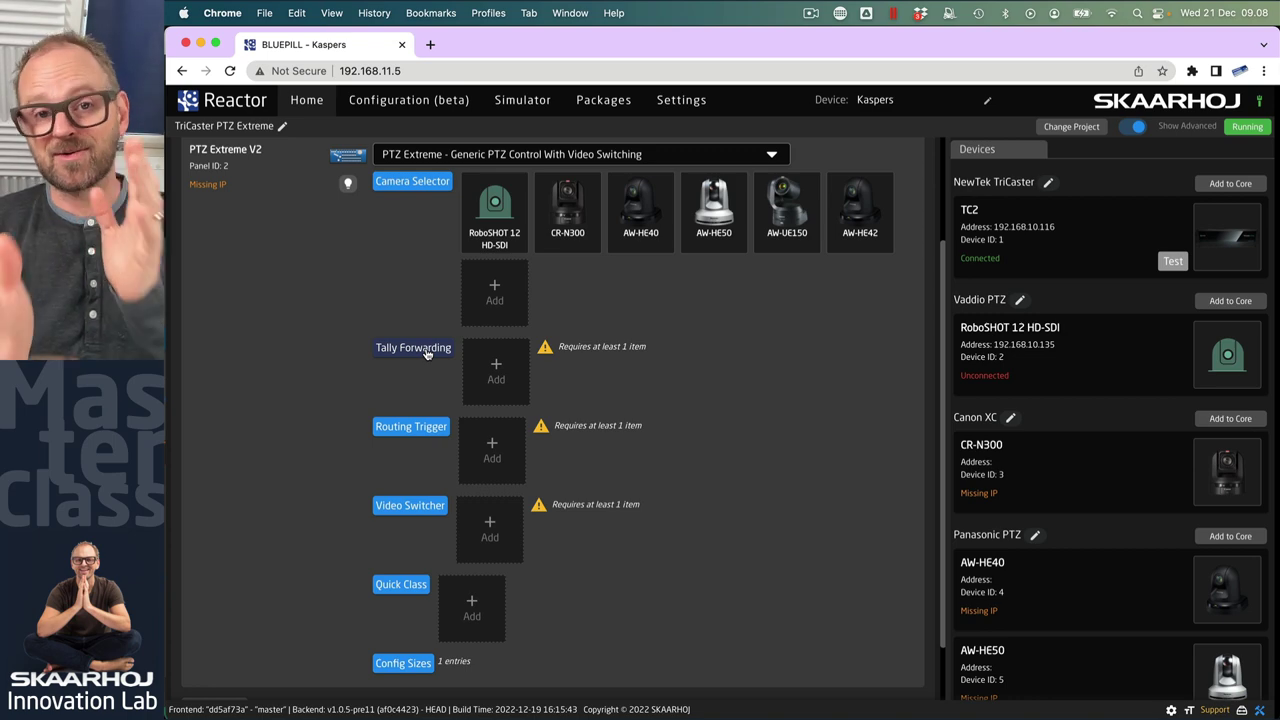
key(super+Tab)
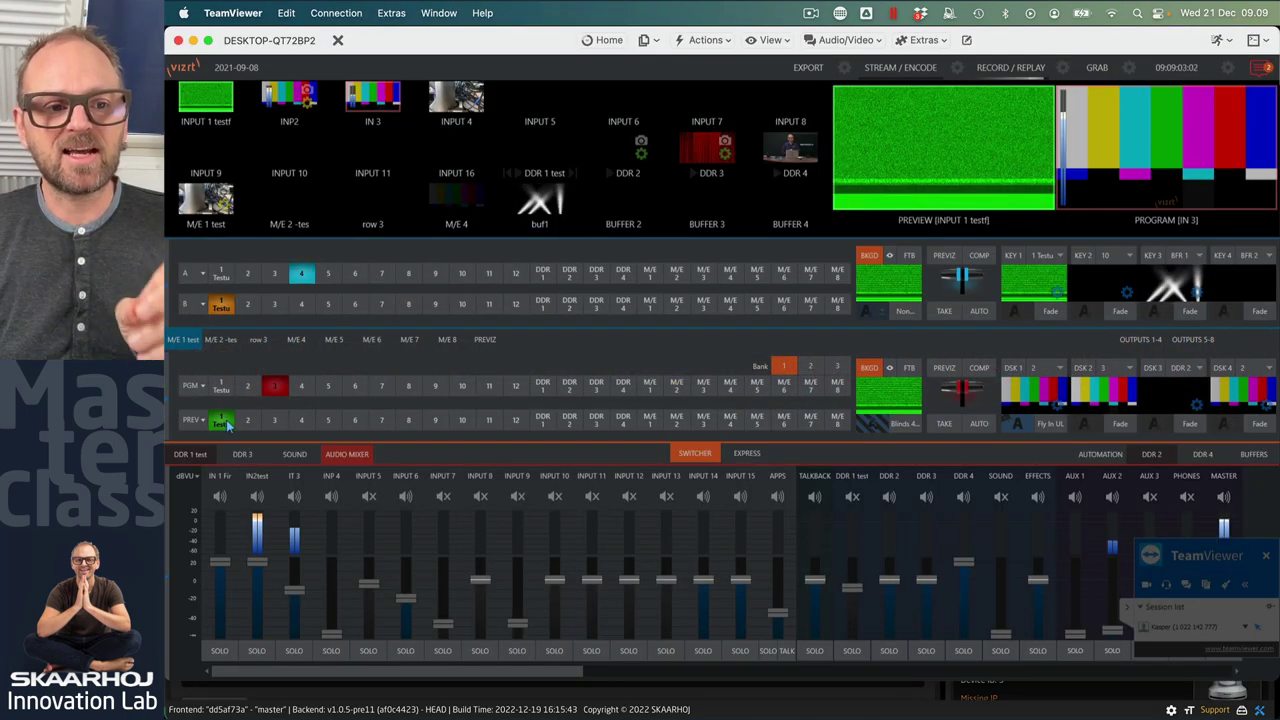
Step the TriCaster preview through inputs 2, 4 and 5, then return to Reactor in Chrome
click(247, 420)
click(301, 420)
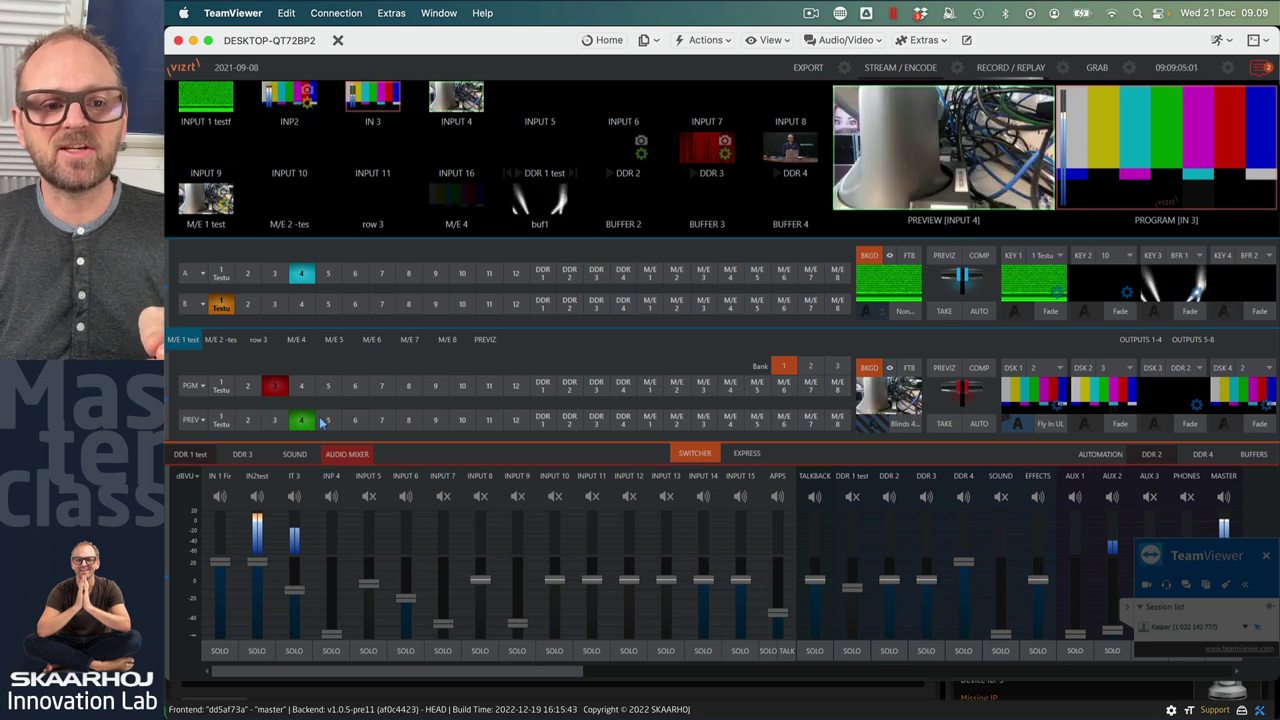
click(328, 420)
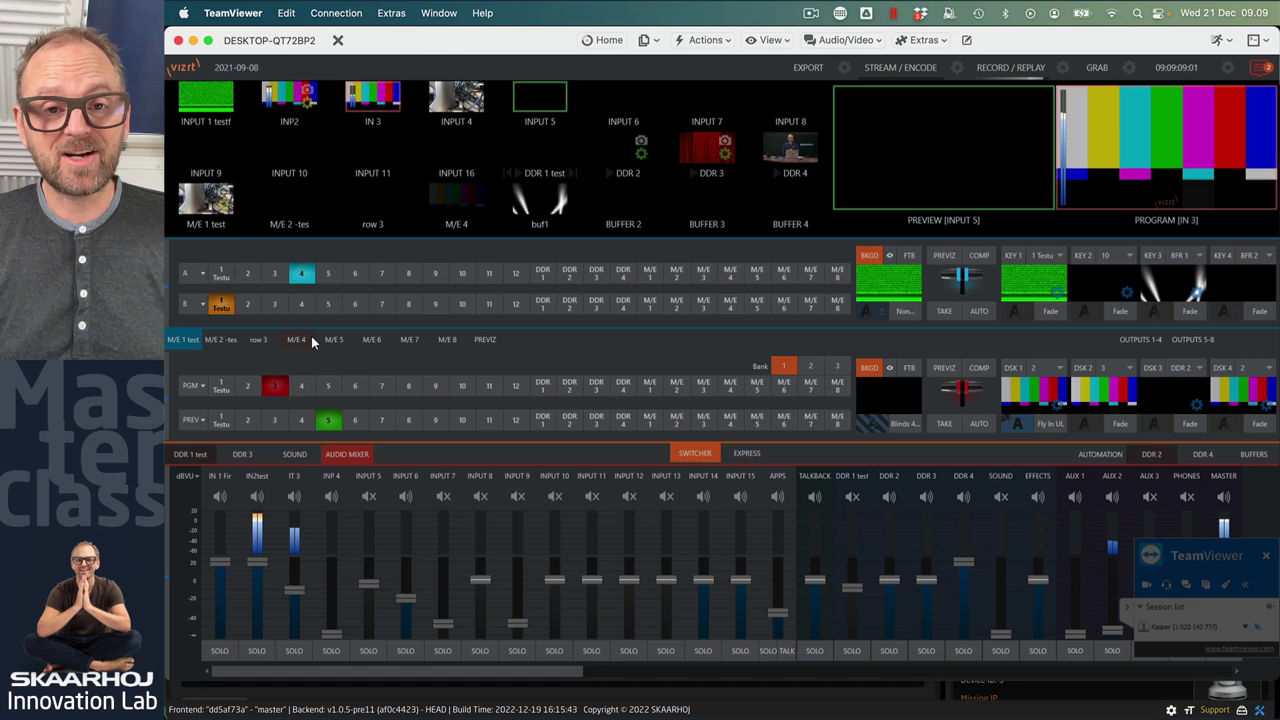
key(super+Tab)
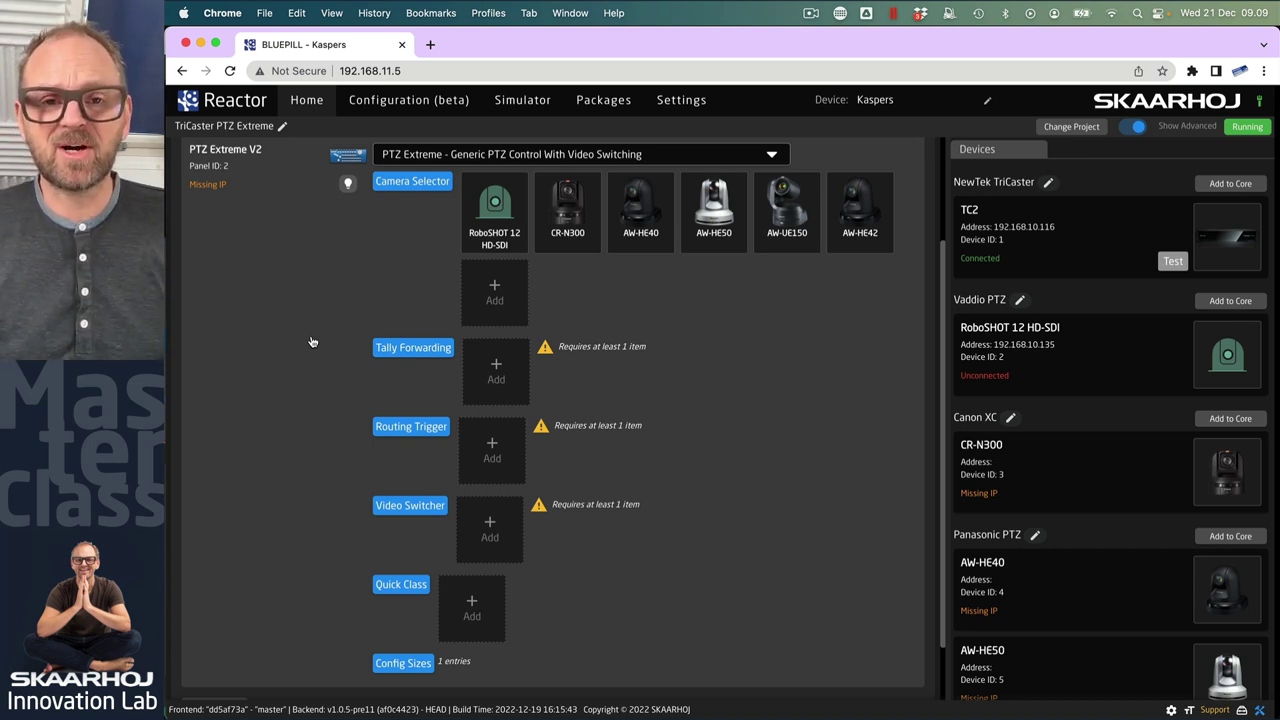
Add a new Tally Forwarding entry and bind it to TC2
click(420, 352)
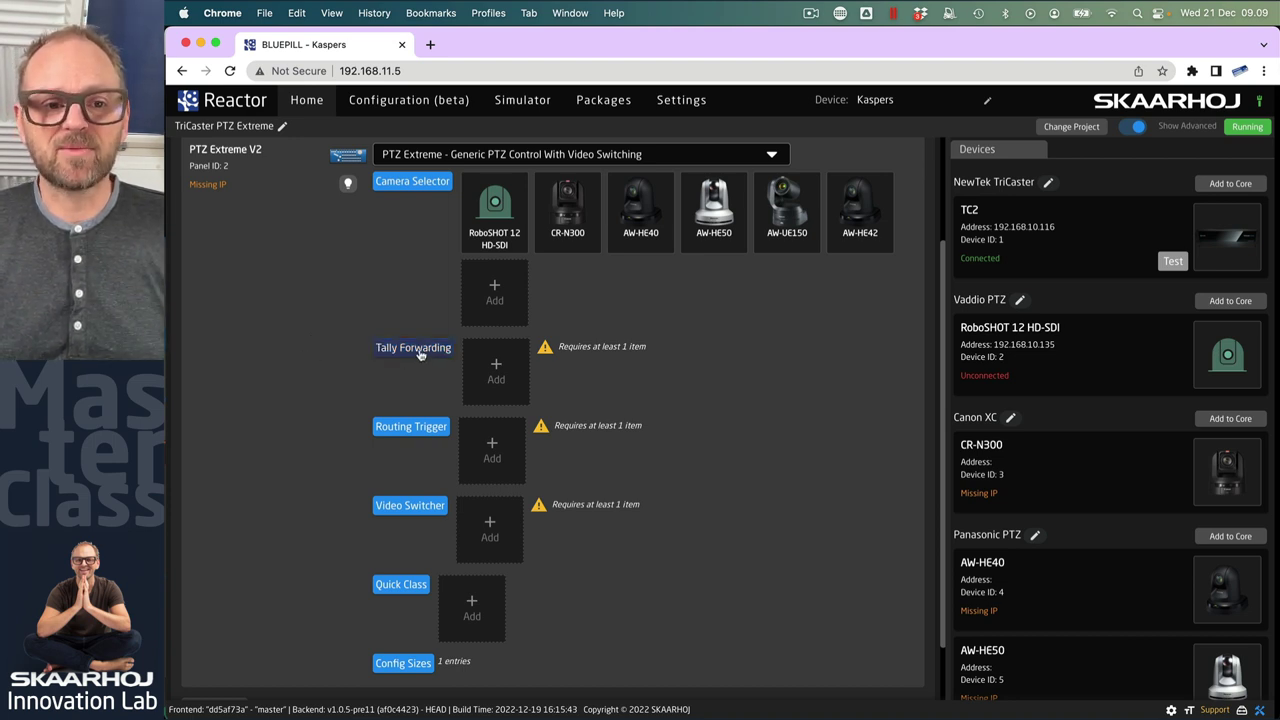
click(418, 353)
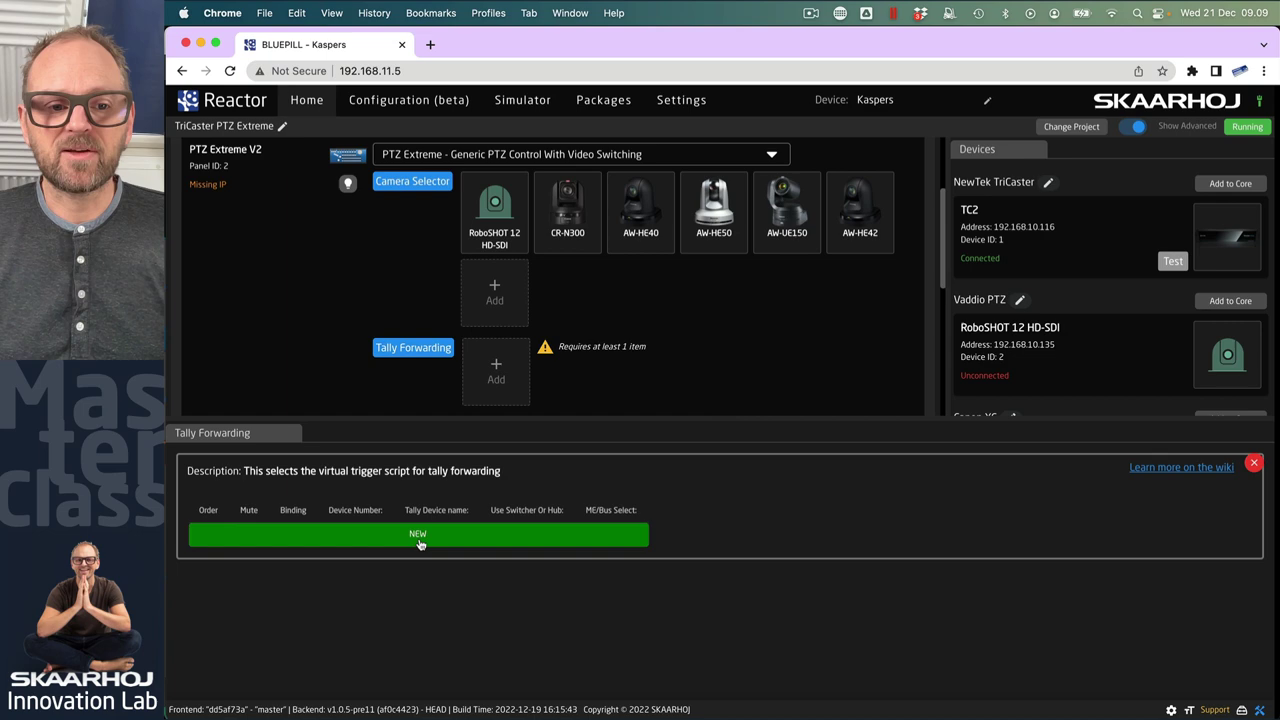
click(420, 540)
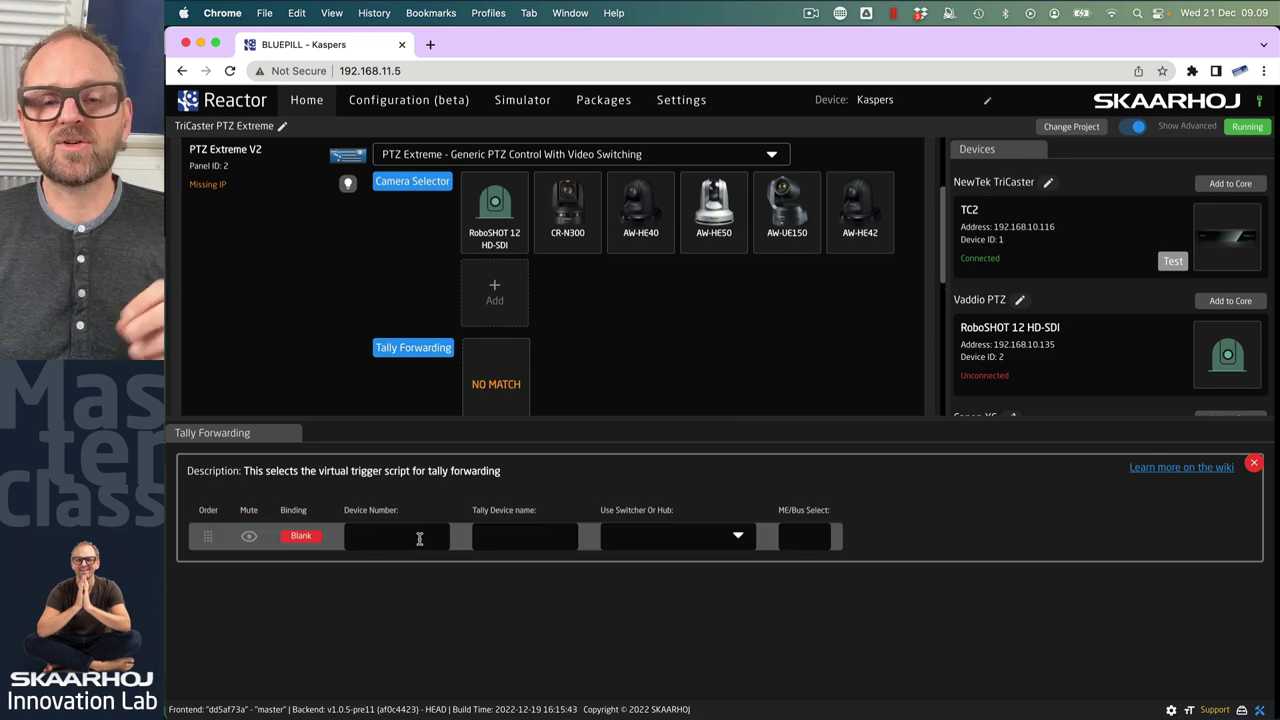
click(303, 536)
click(339, 397)
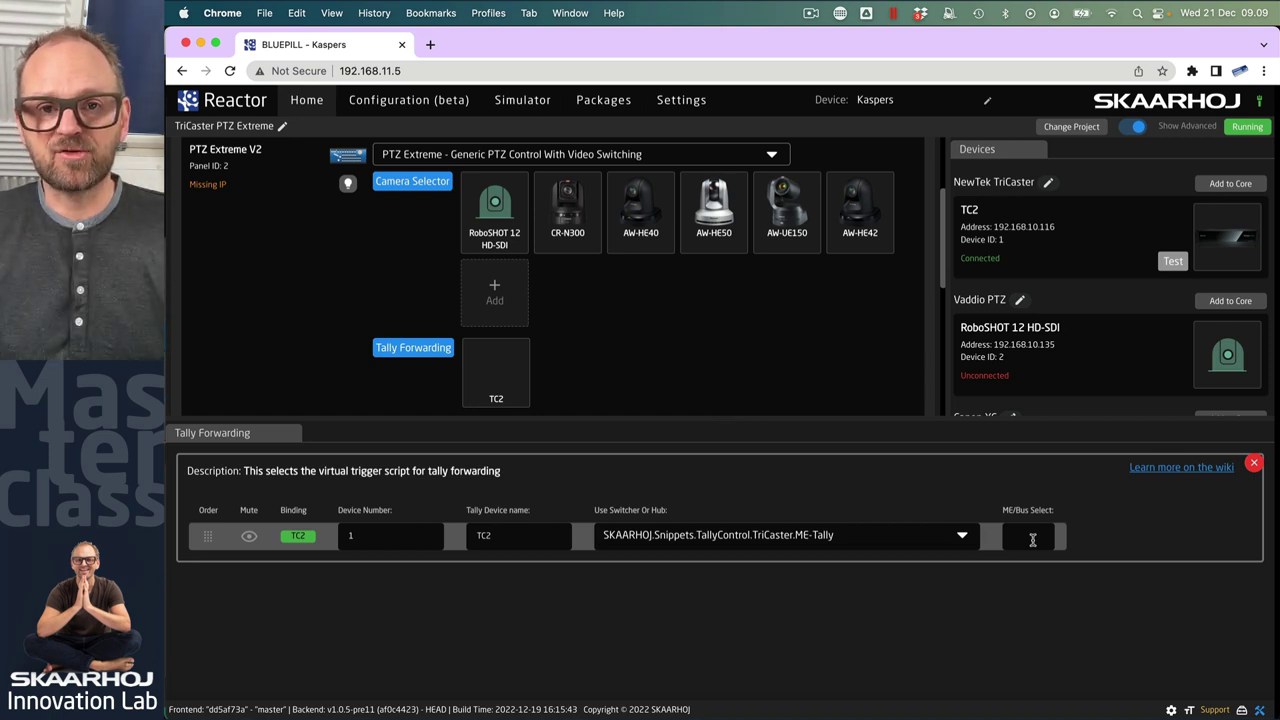
Set the entry to the TriCaster ME-Tally snippet with ME/Bus Select 1
click(962, 538)
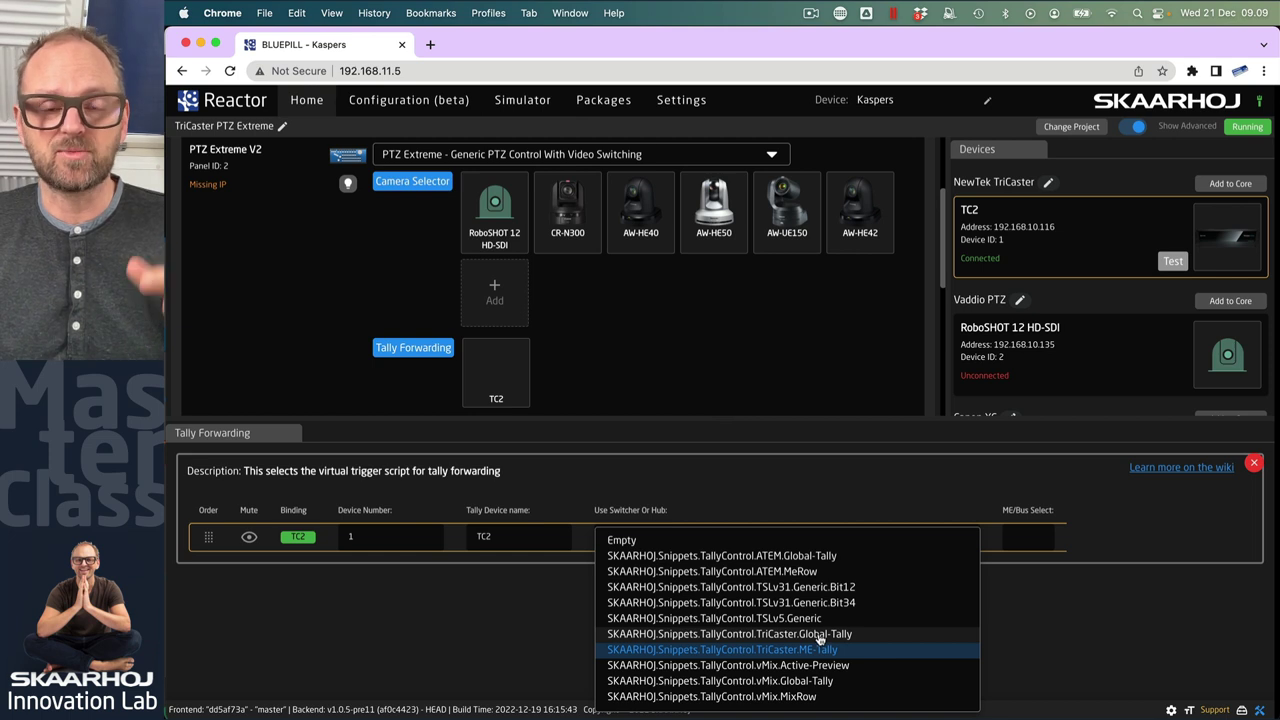
click(783, 652)
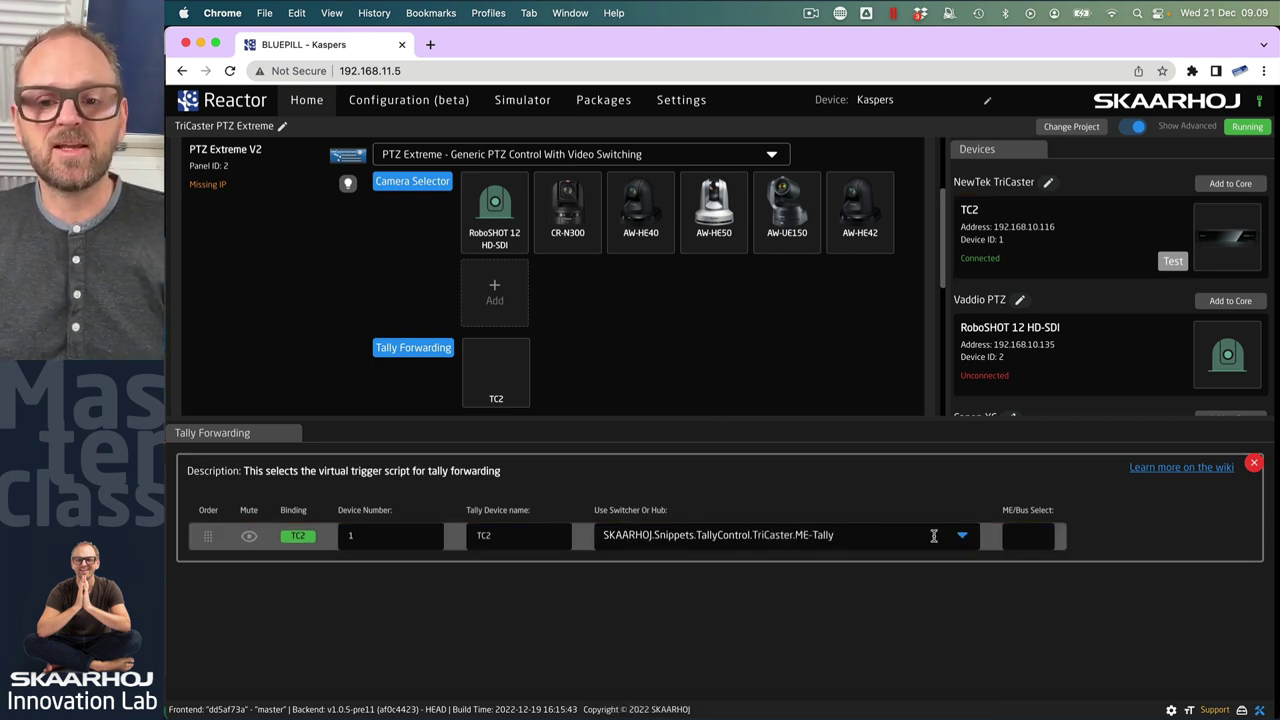
click(1035, 532)
text(1)
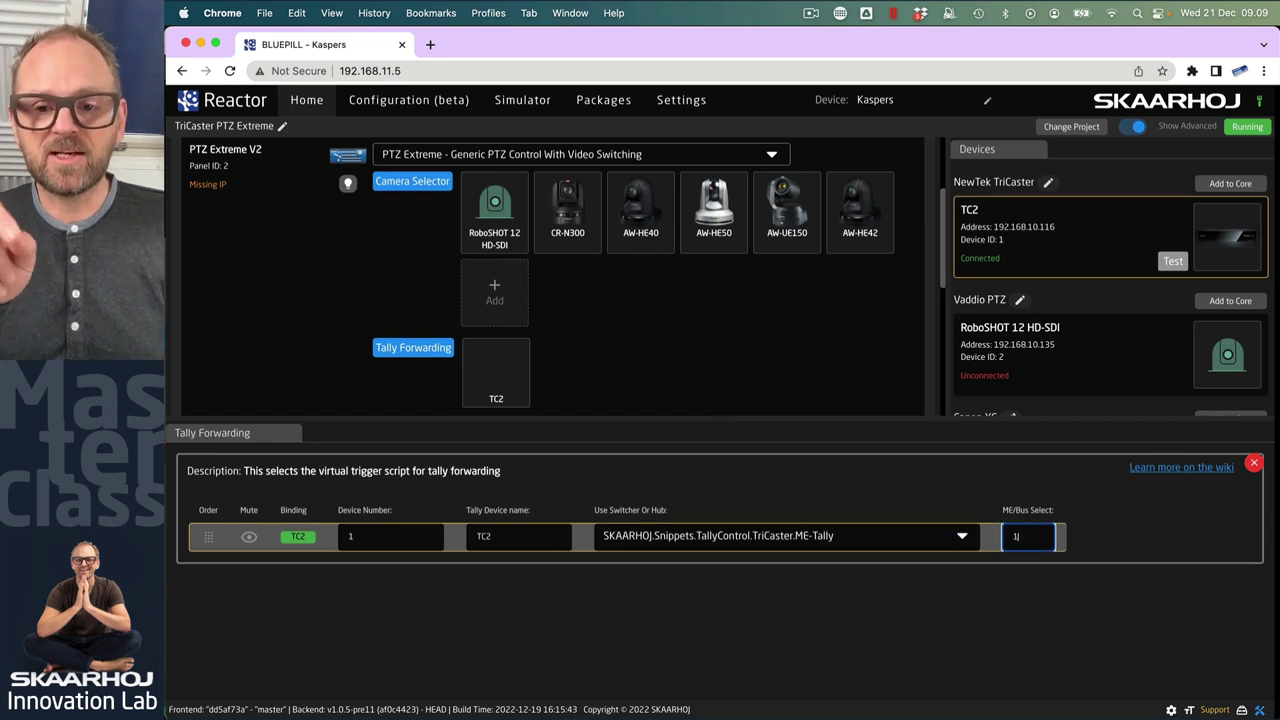
click(1035, 590)
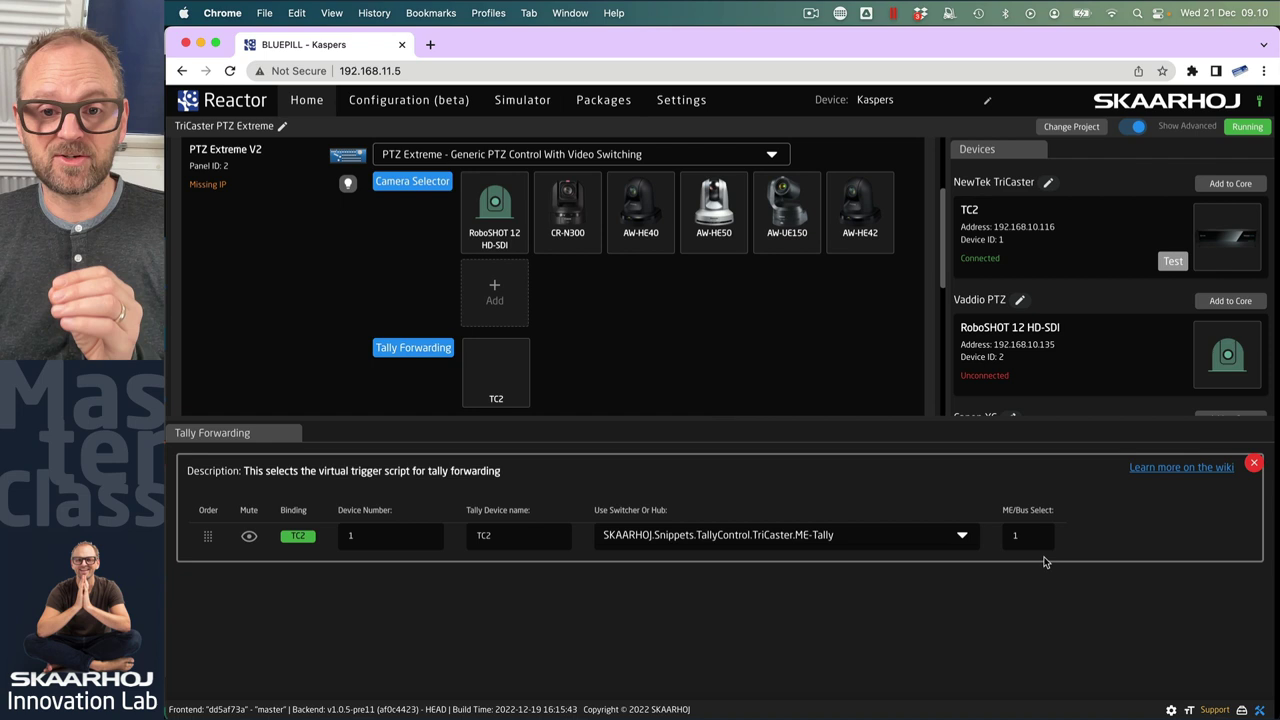
scroll(1072, 396, down, 10)
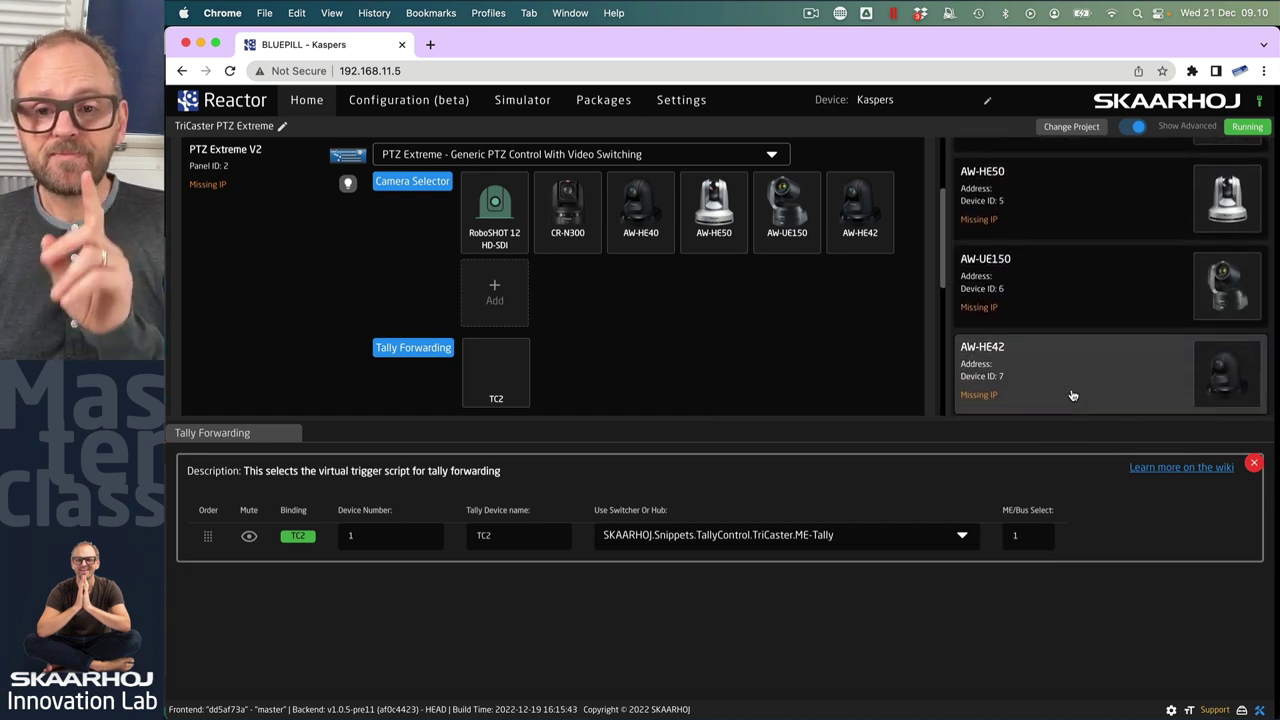
scroll(1034, 391, up, 10)
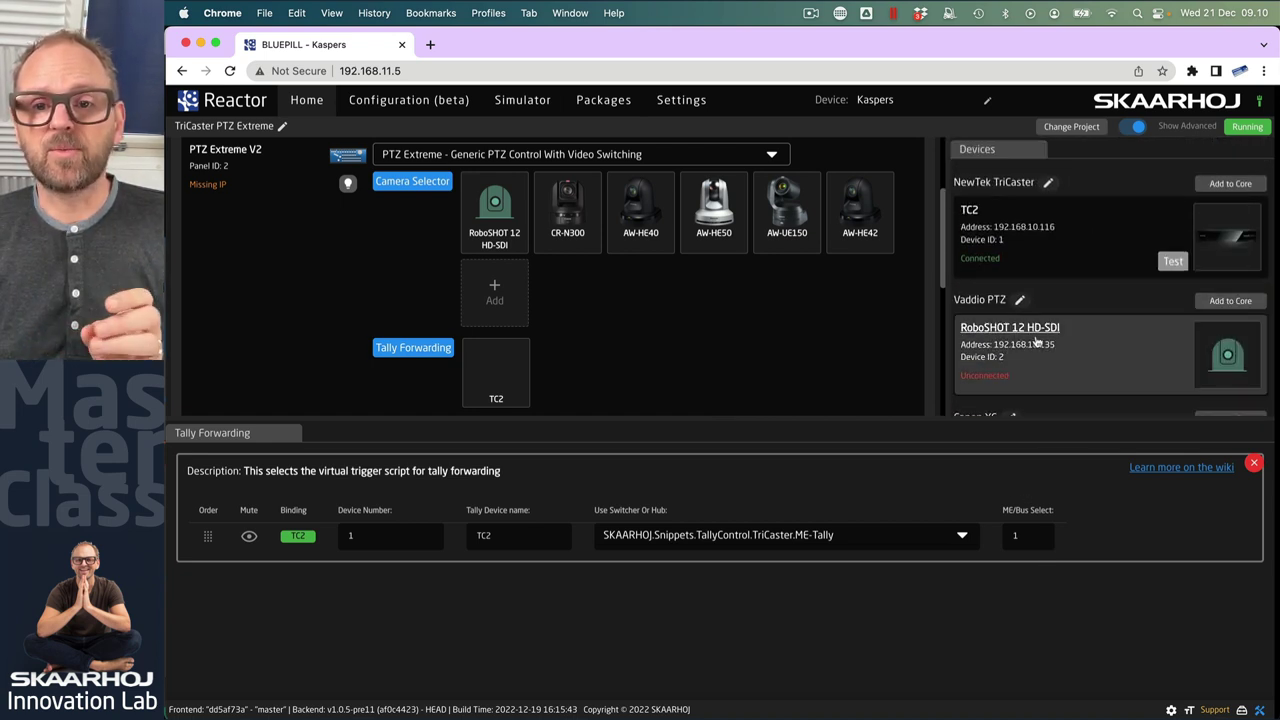
Open the TriCaster core's parameter manual and search it for 'Main'
click(998, 185)
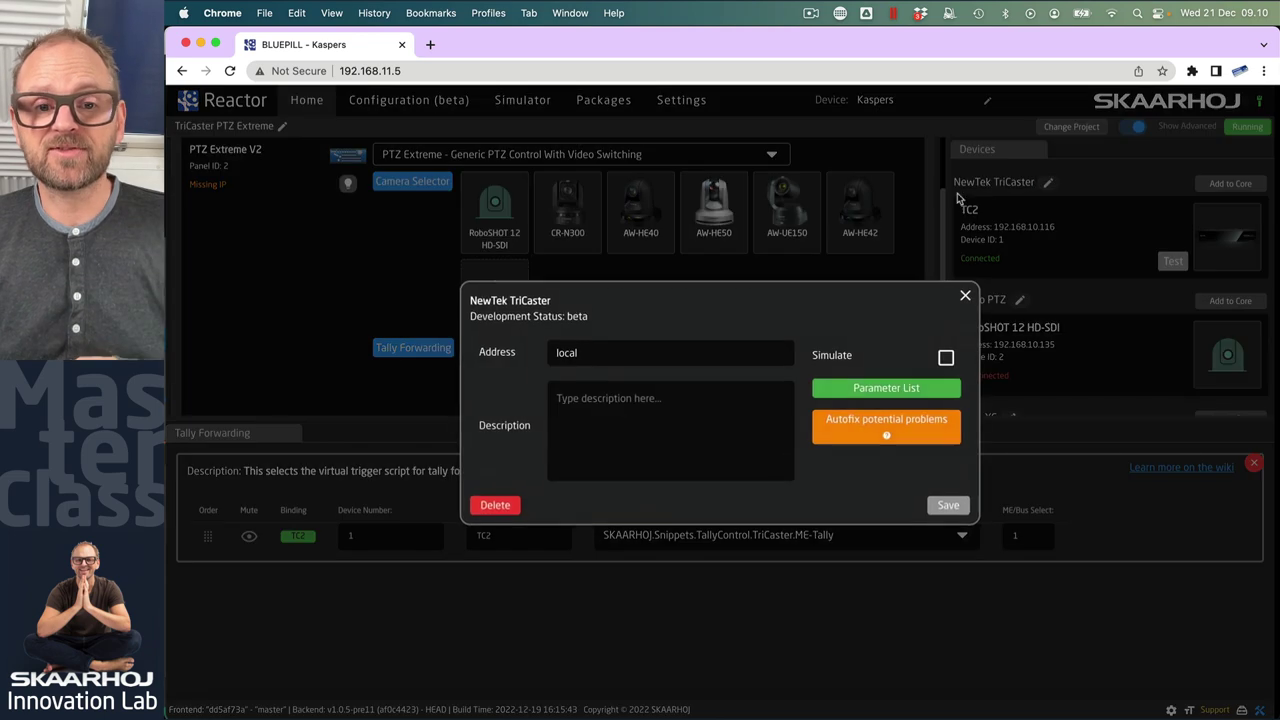
click(858, 389)
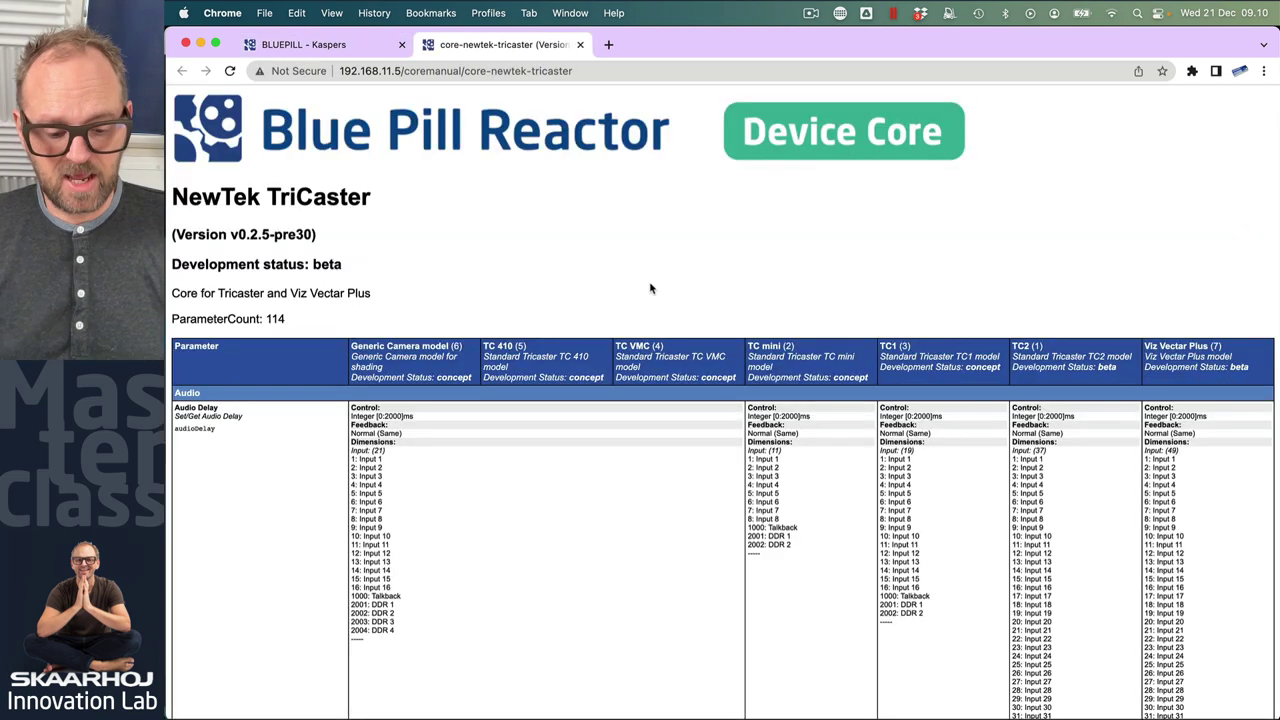
key(super+f)
text(Main)
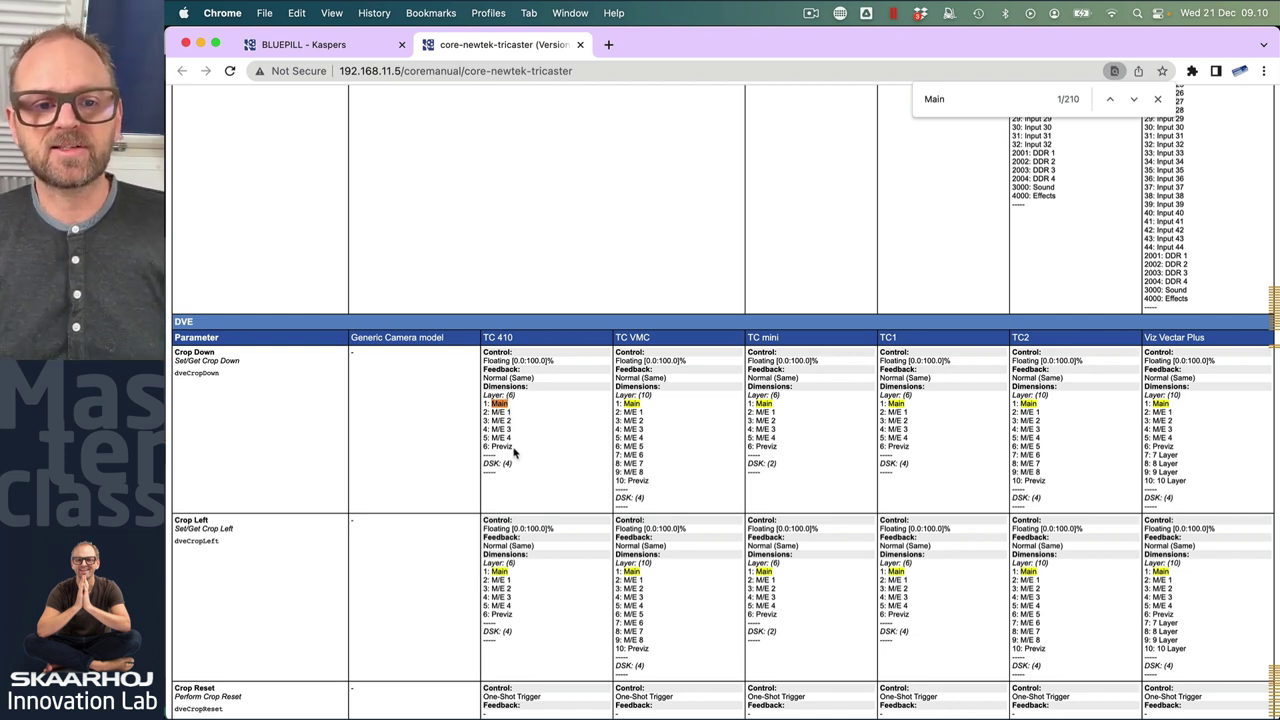
Review the Main-to-Previz layer numbers, then return to Reactor and close the TriCaster settings
drag(483, 403, 520, 450)
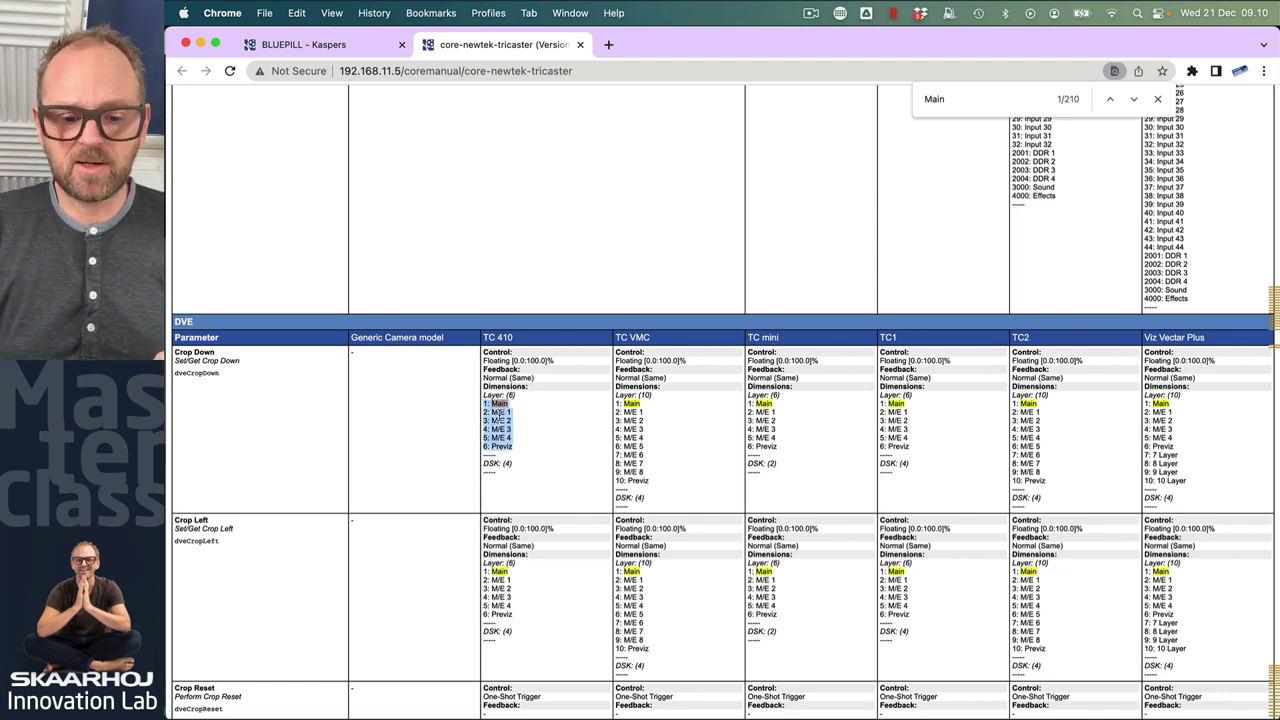
scroll(497, 413, up, 5)
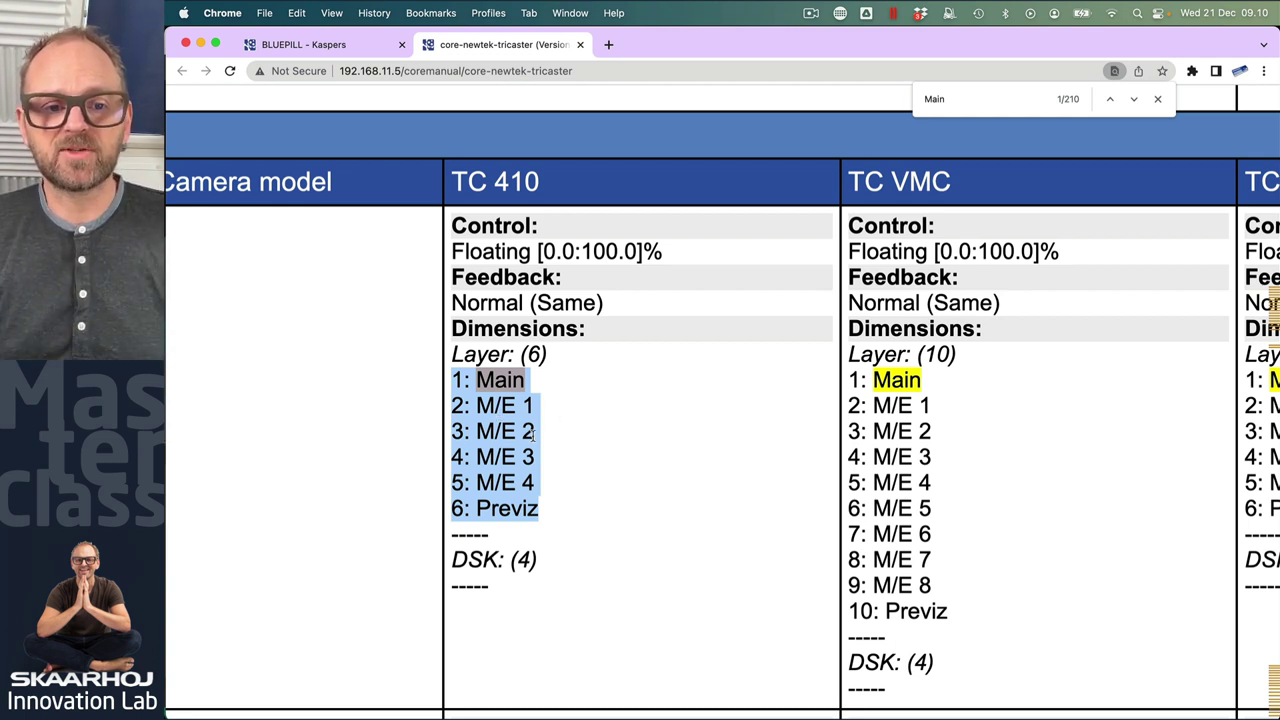
click(535, 434)
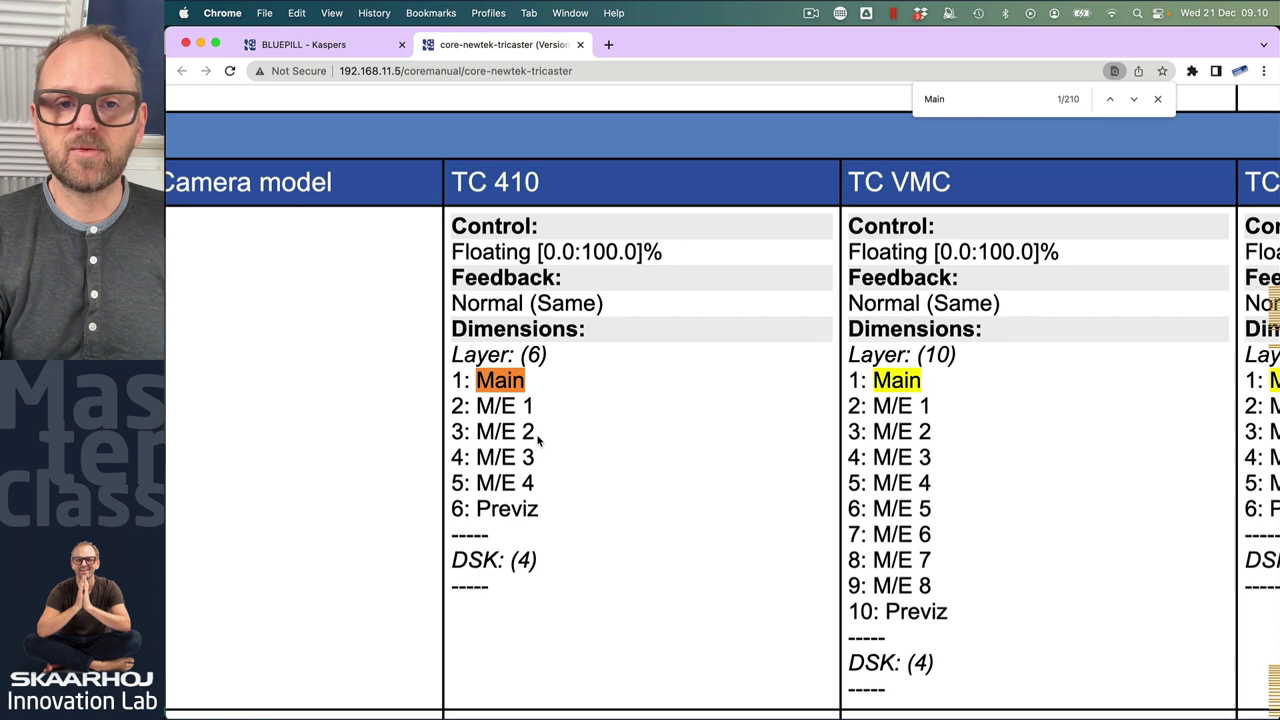
key(super+0)
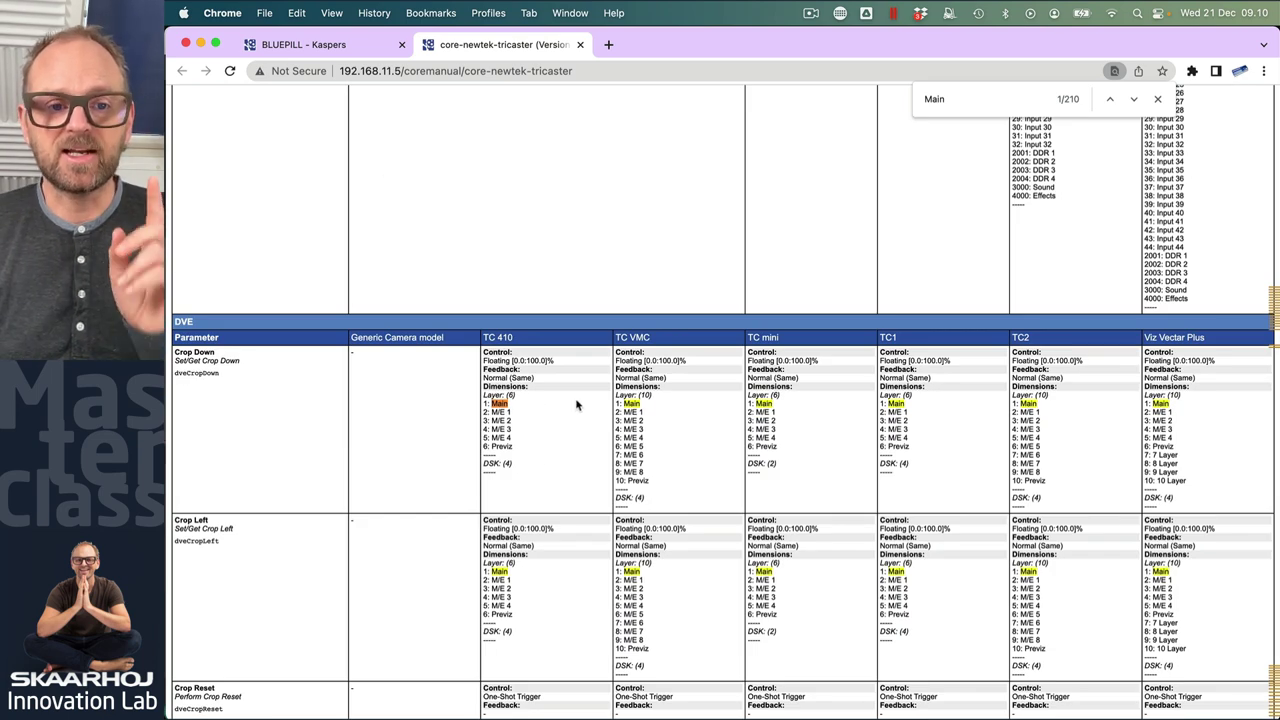
click(305, 48)
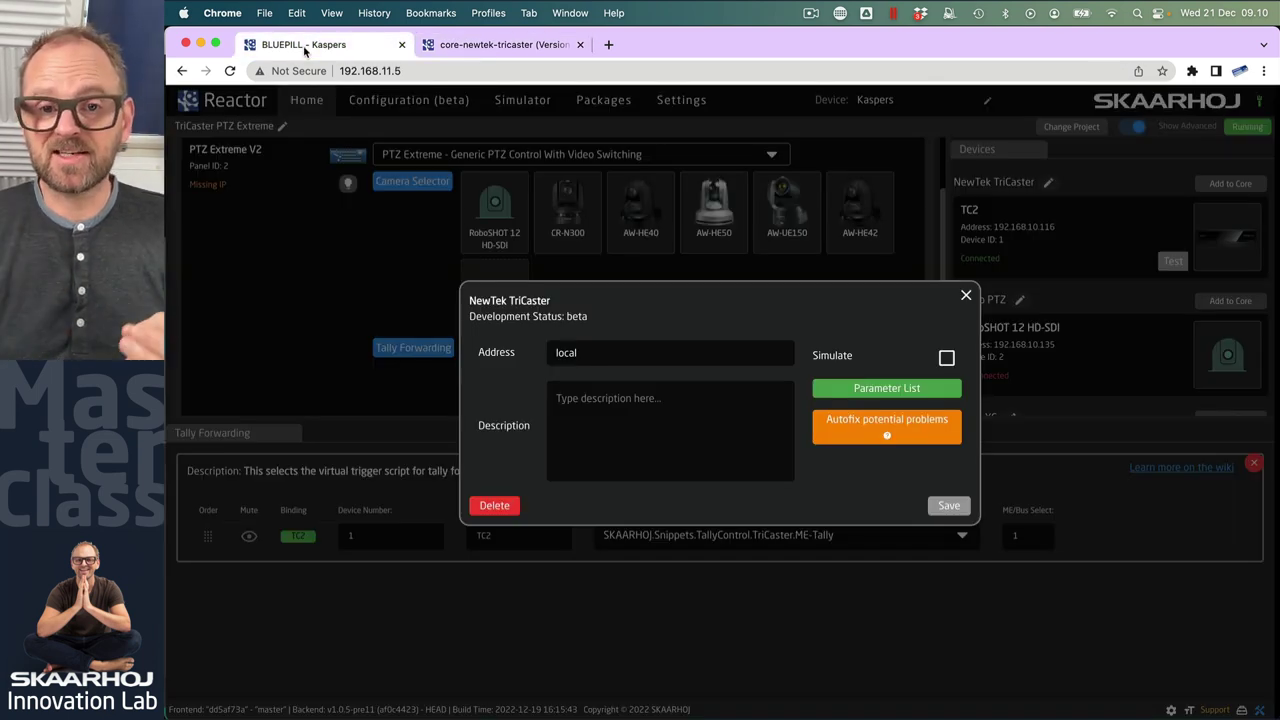
click(966, 297)
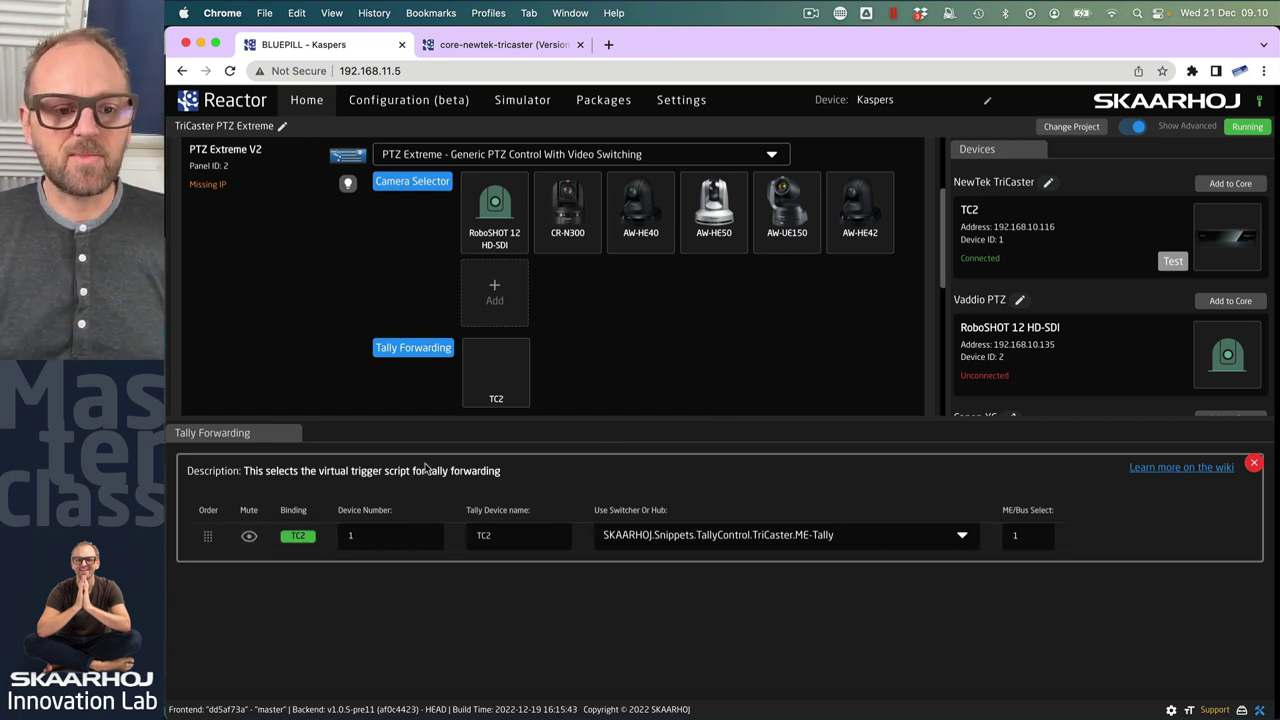
Add a new Routing Trigger entry bound to TC2
scroll(305, 323, down, 3)
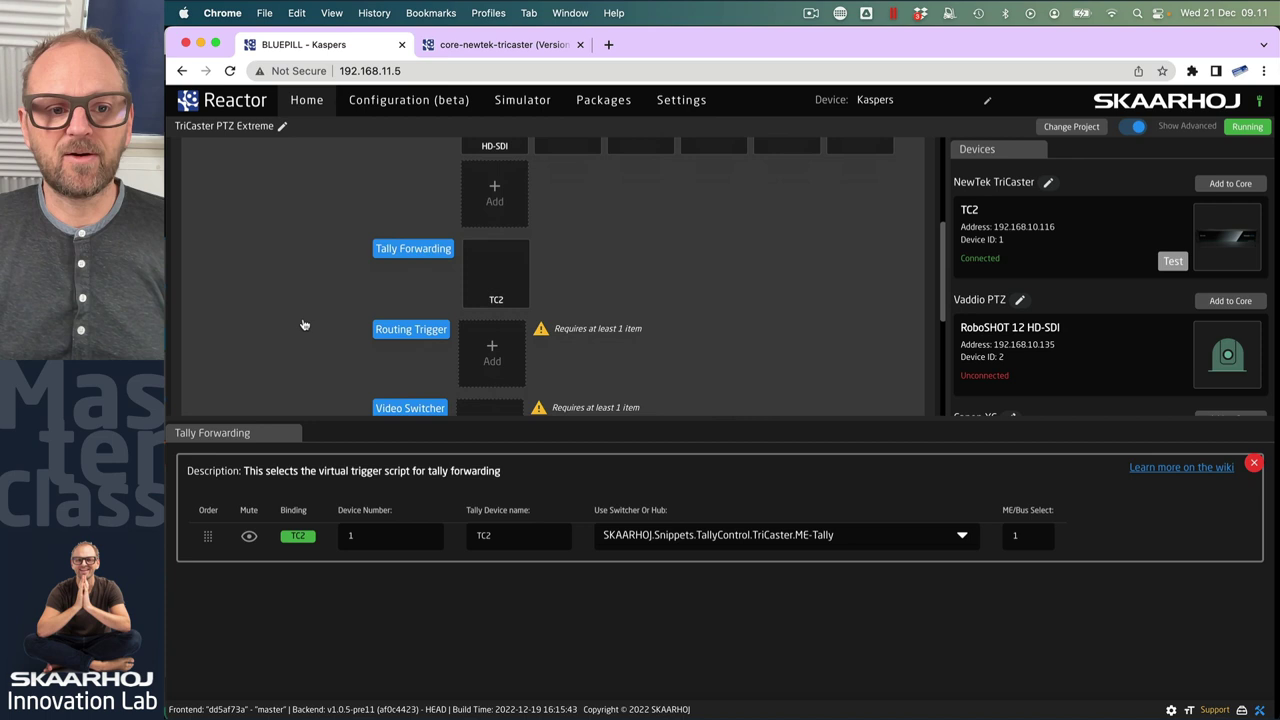
click(405, 306)
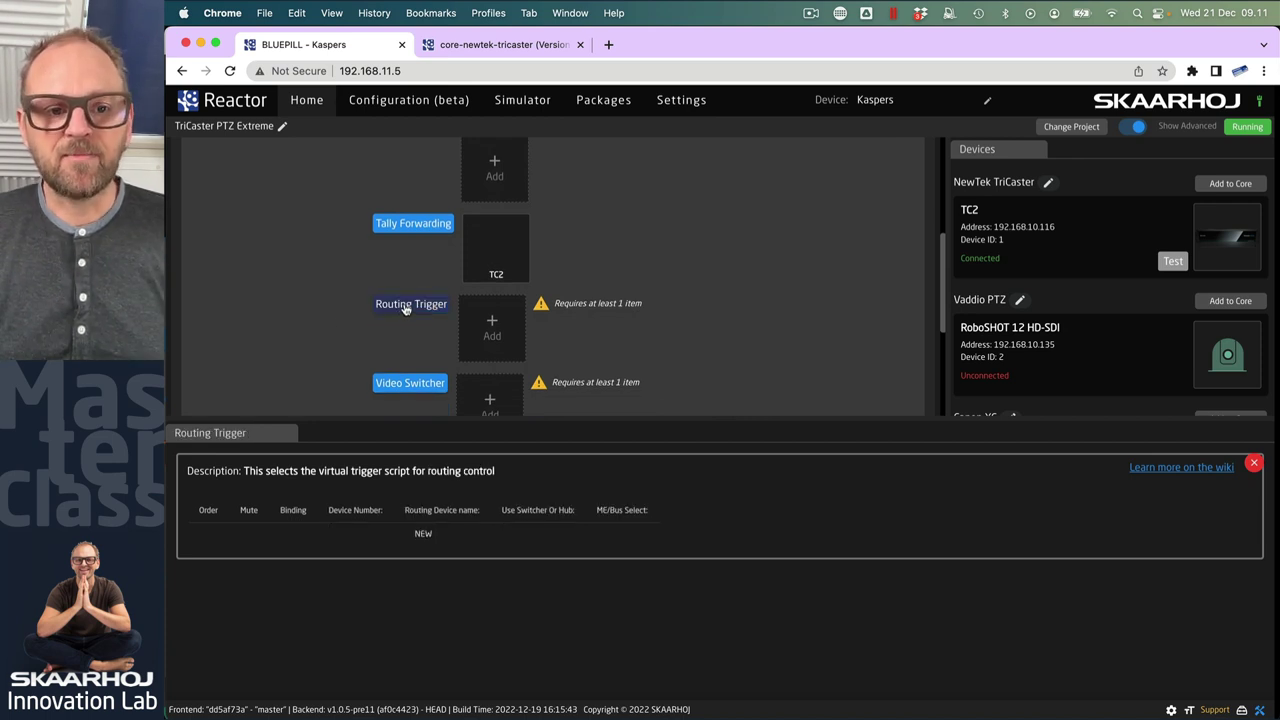
click(428, 535)
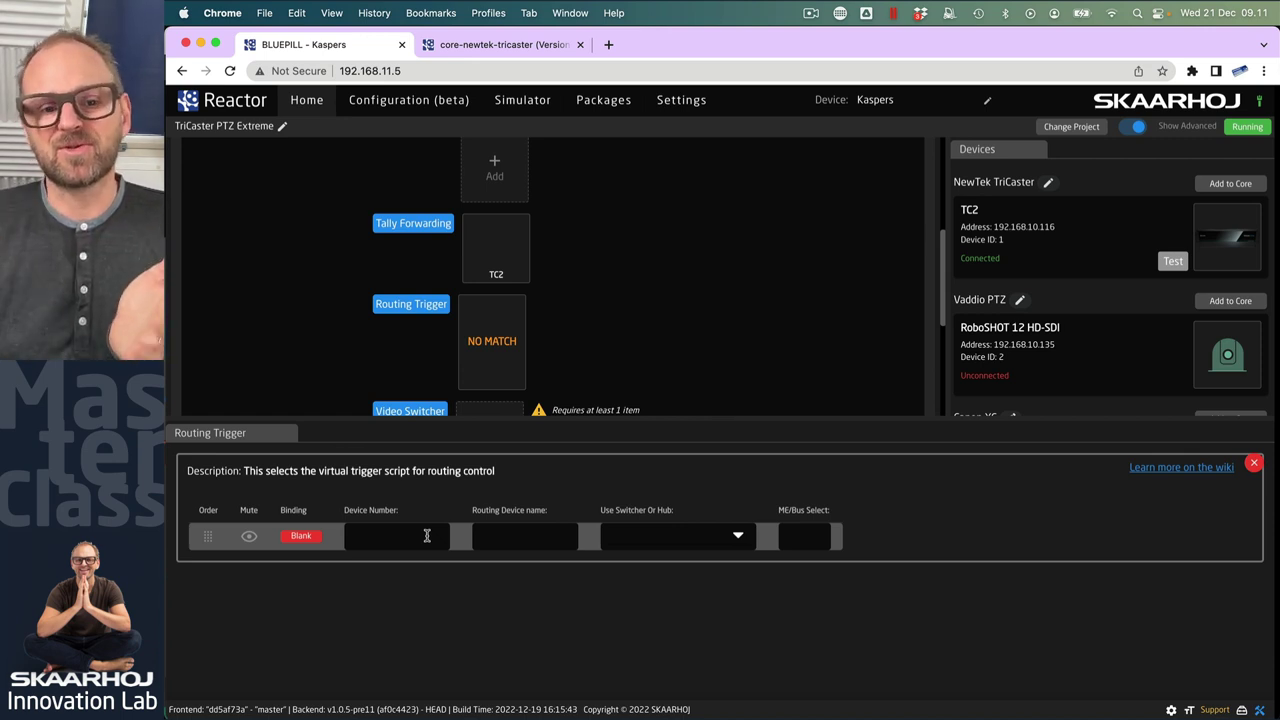
click(304, 544)
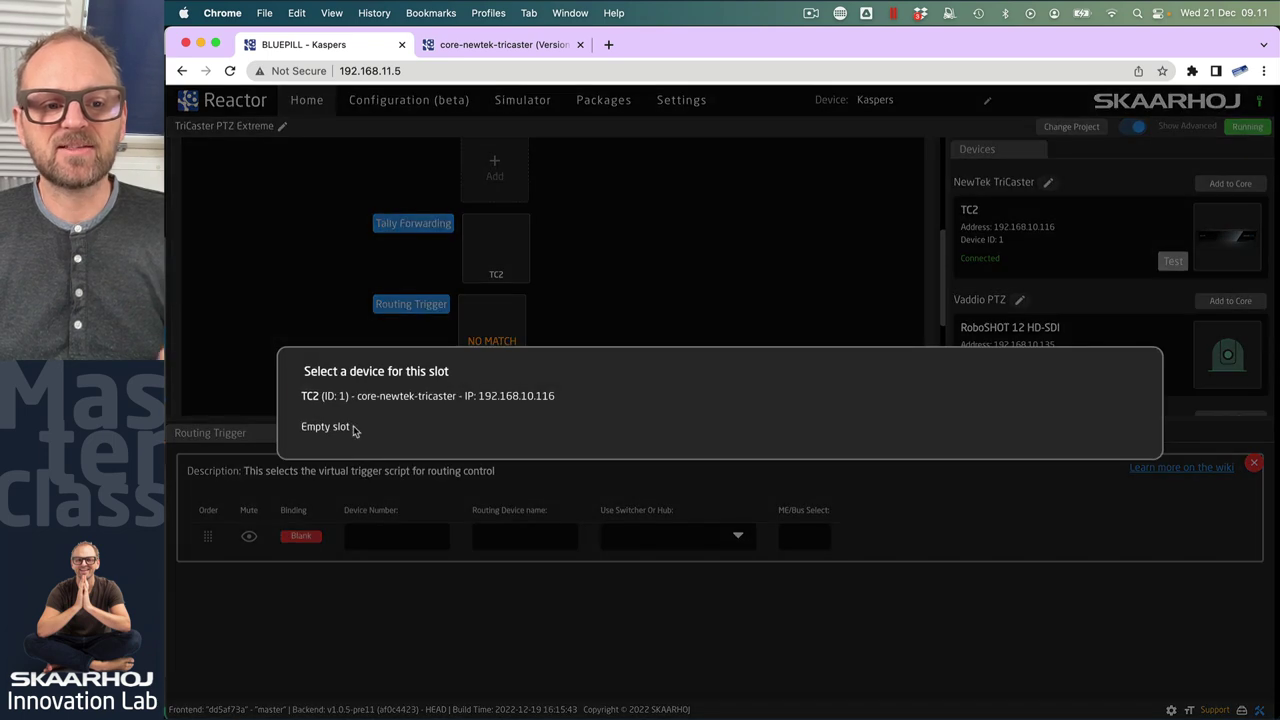
click(365, 403)
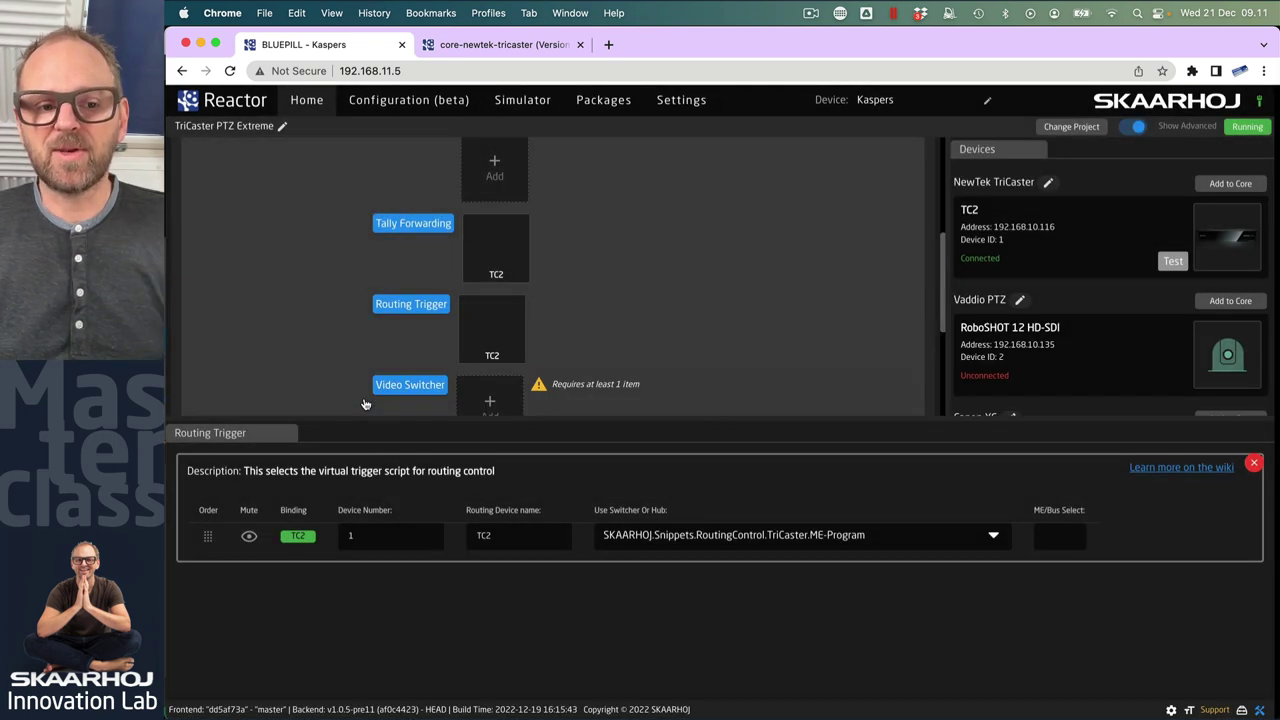
Set the entry to the TriCaster ME-Preview routing script with ME/Bus Select 1
click(1004, 538)
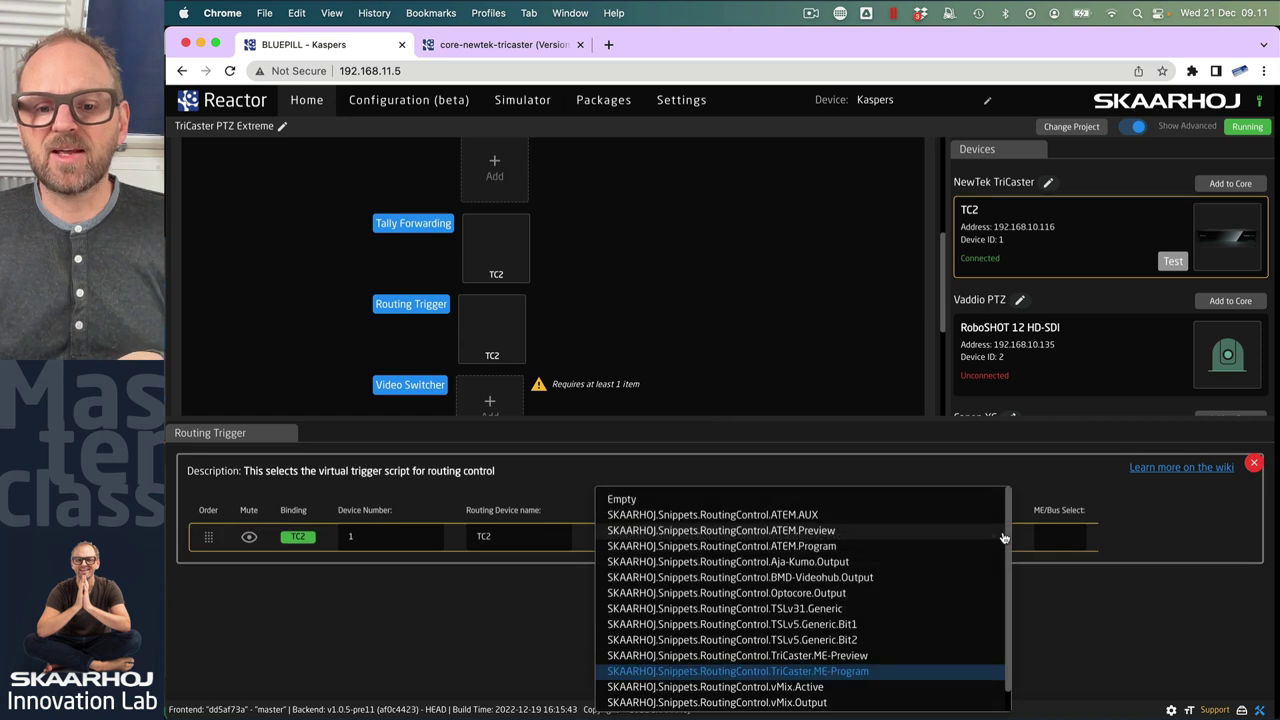
click(838, 670)
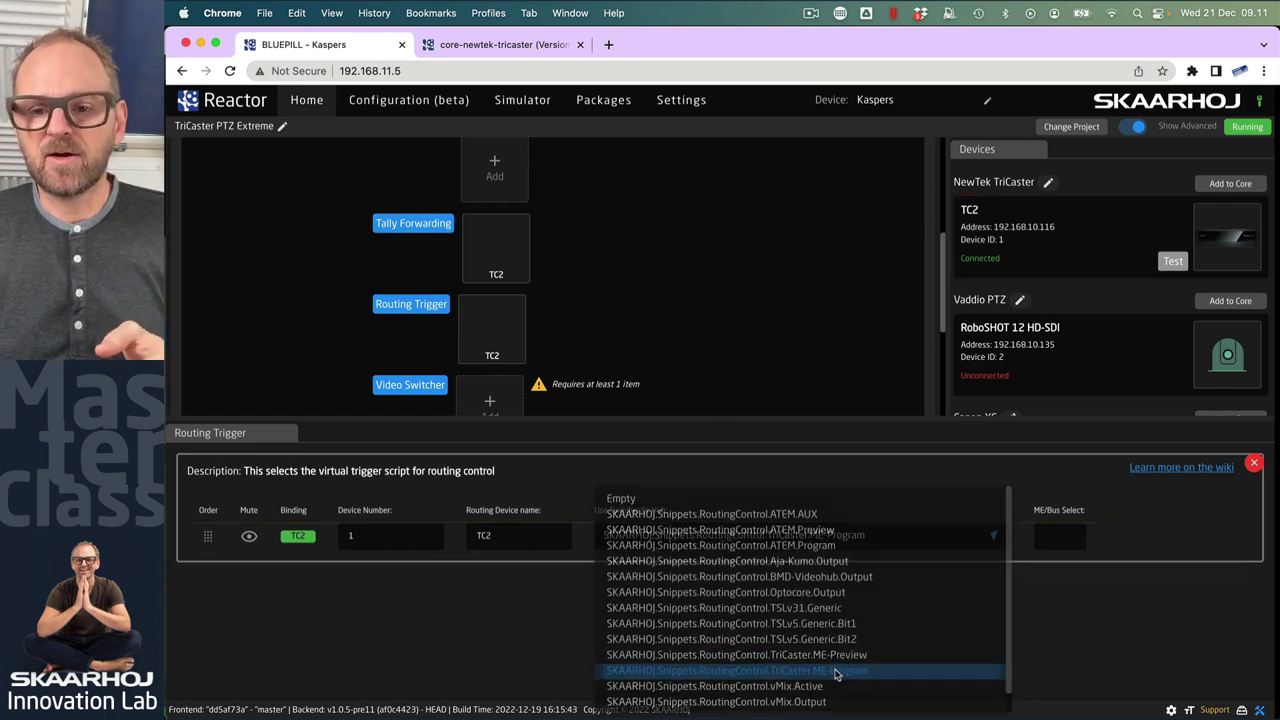
click(995, 536)
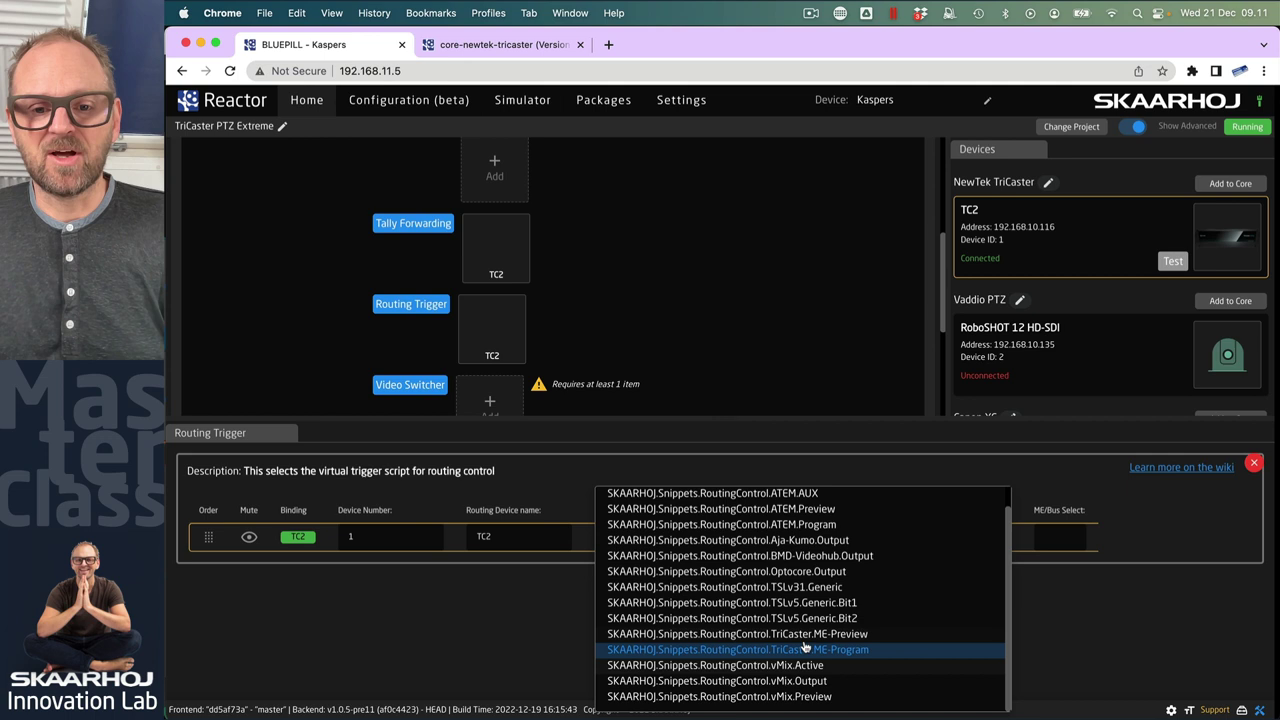
scroll(806, 650, up, 1)
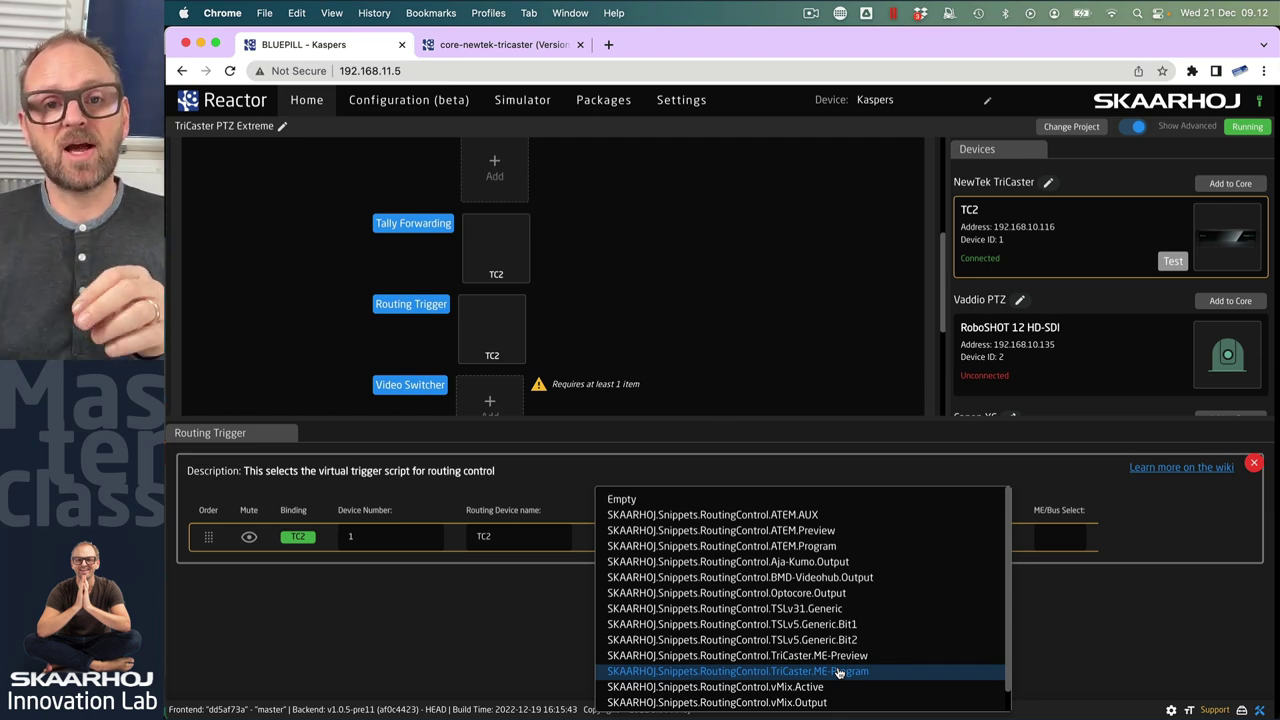
click(842, 656)
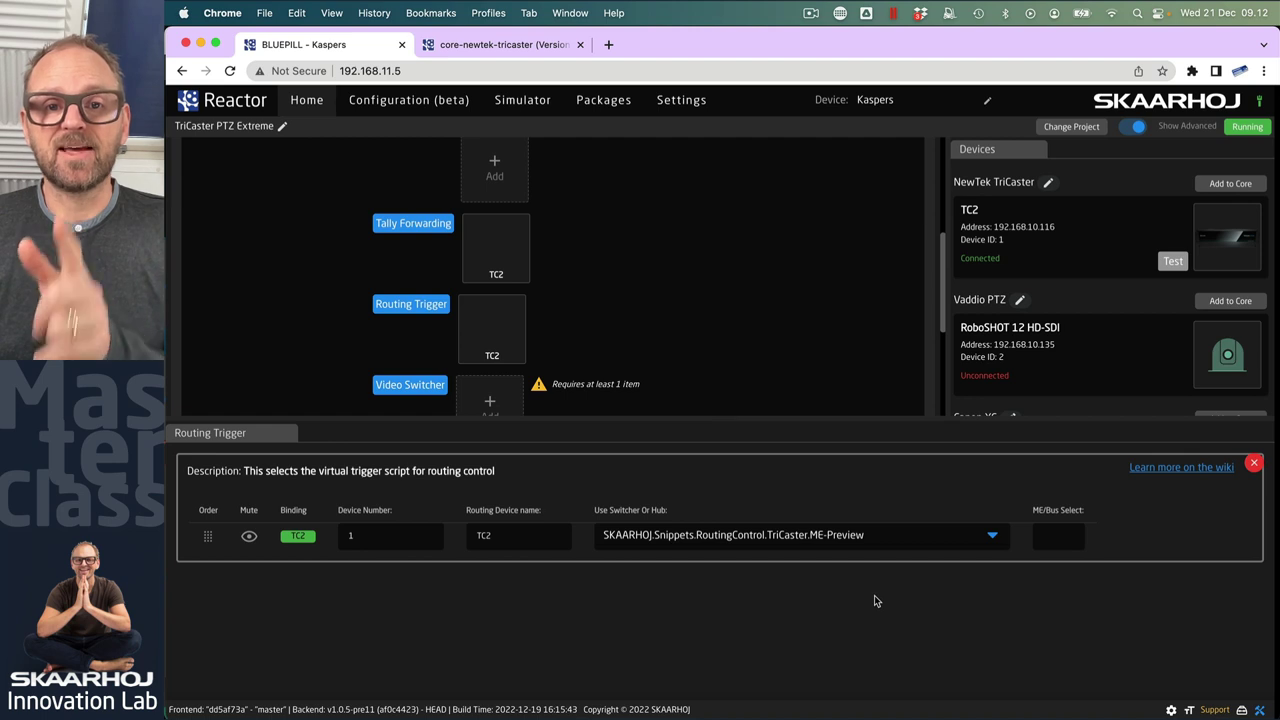
click(1061, 539)
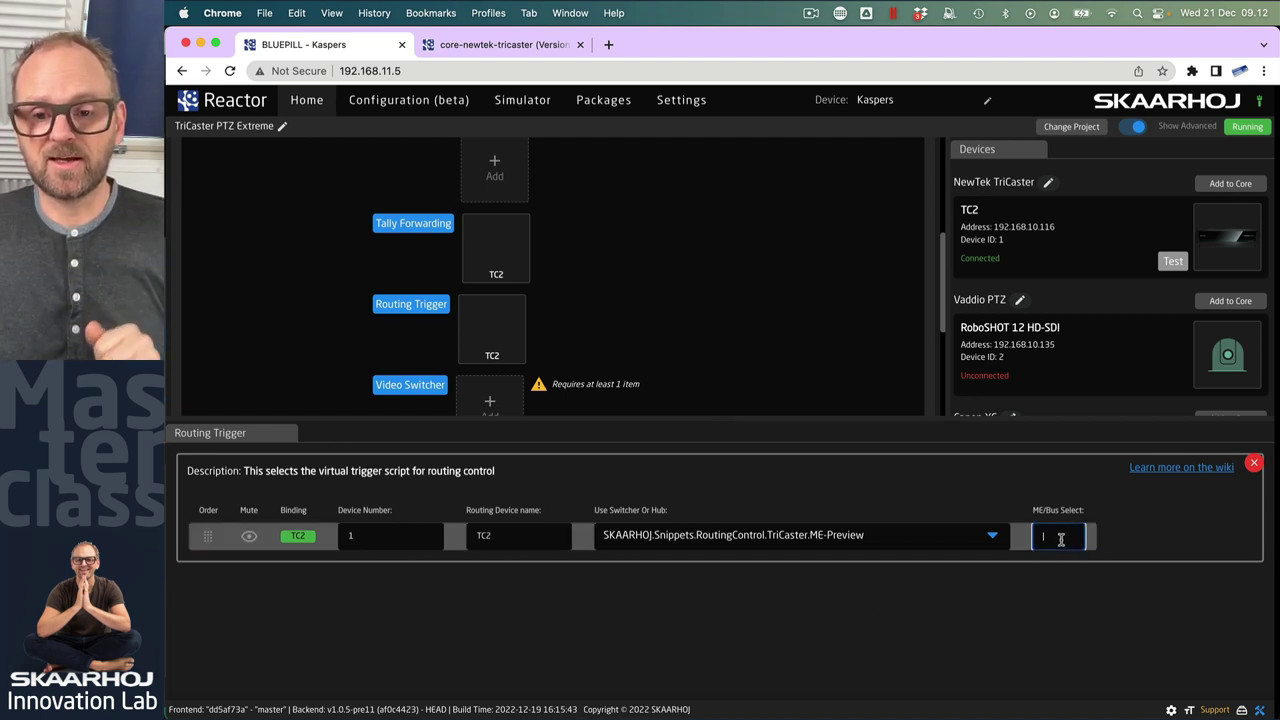
text(1)
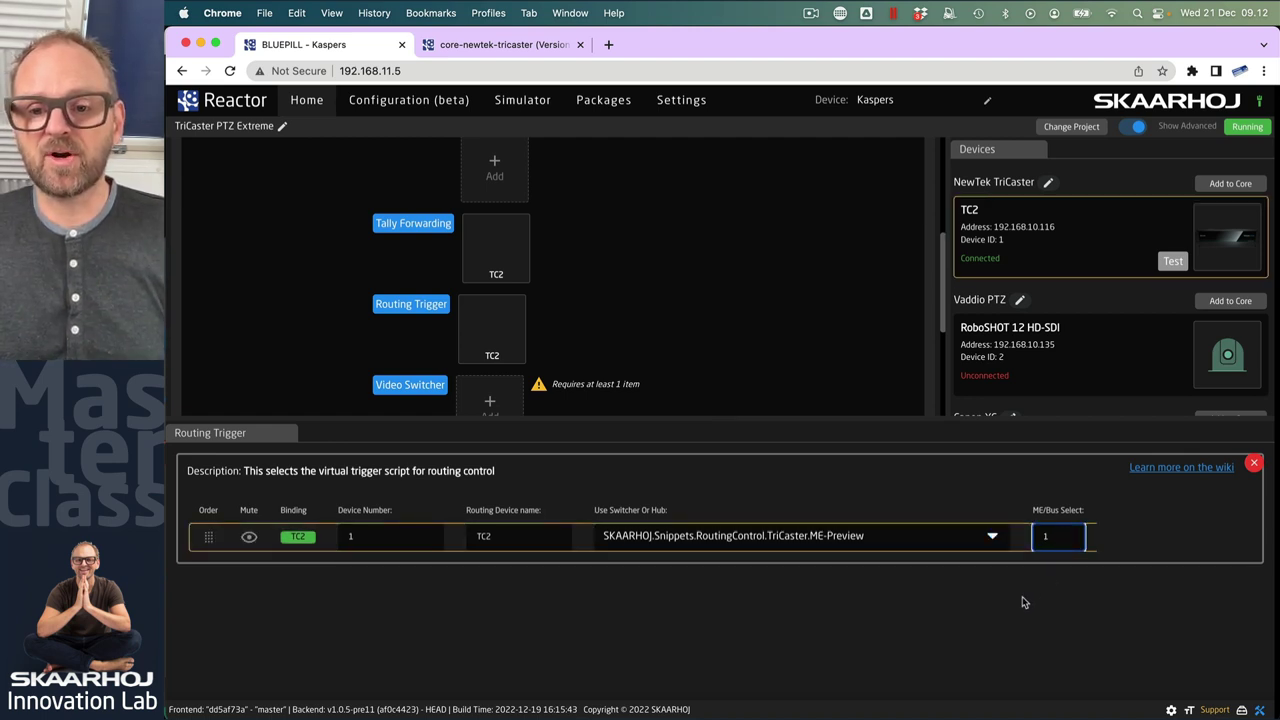
click(1022, 598)
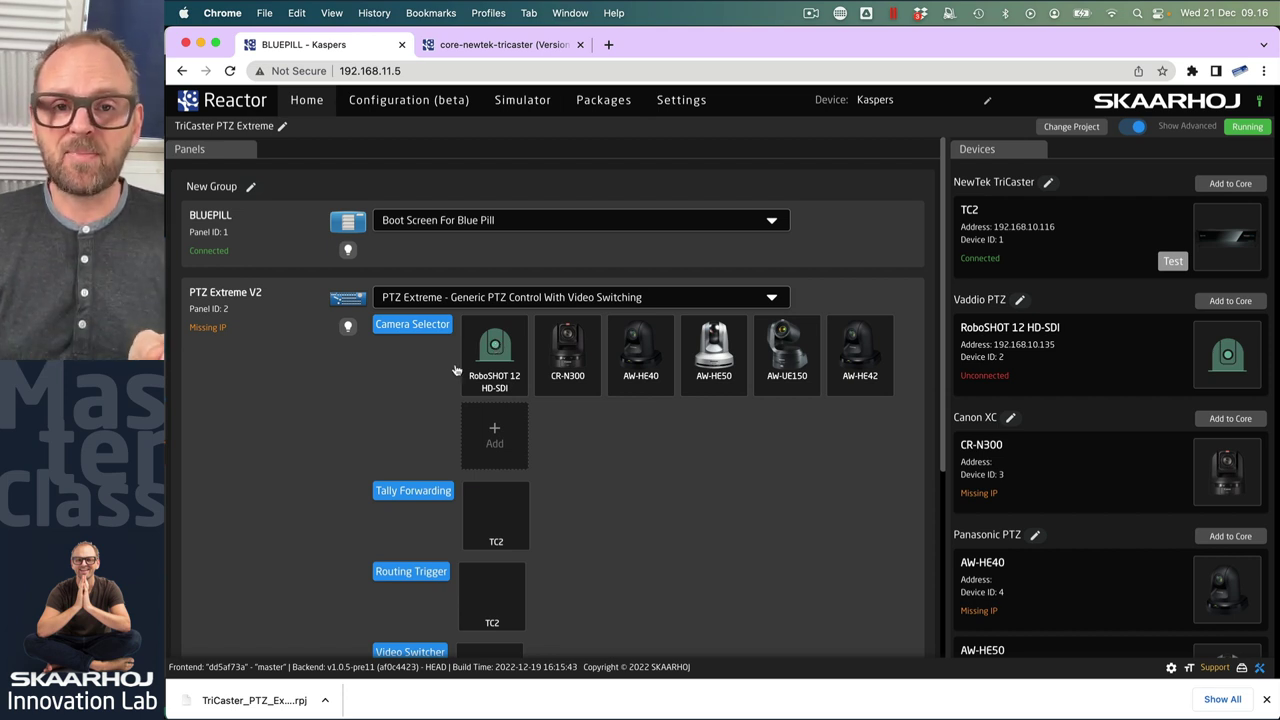
In the Camera Selector table, set Tally Index 2, 4, 3 for RoboSHOT, CR-N300 and AW-HE40
click(410, 325)
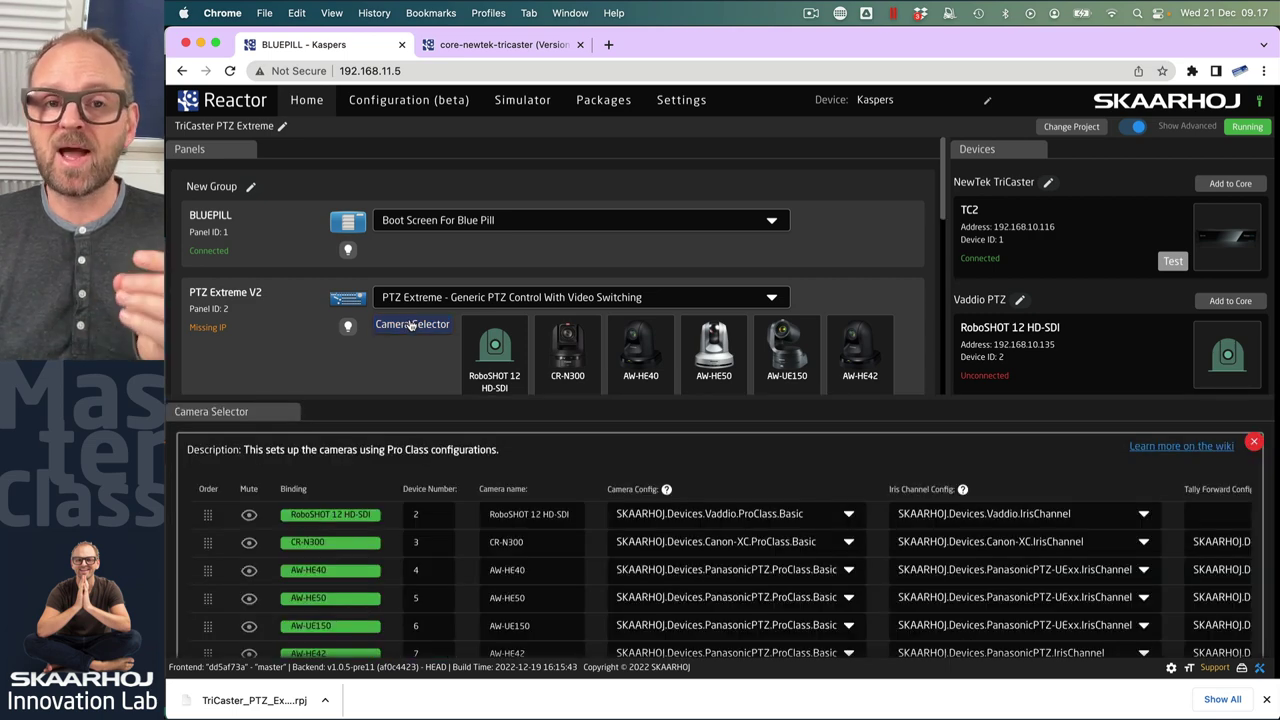
scroll(532, 482, down, 1)
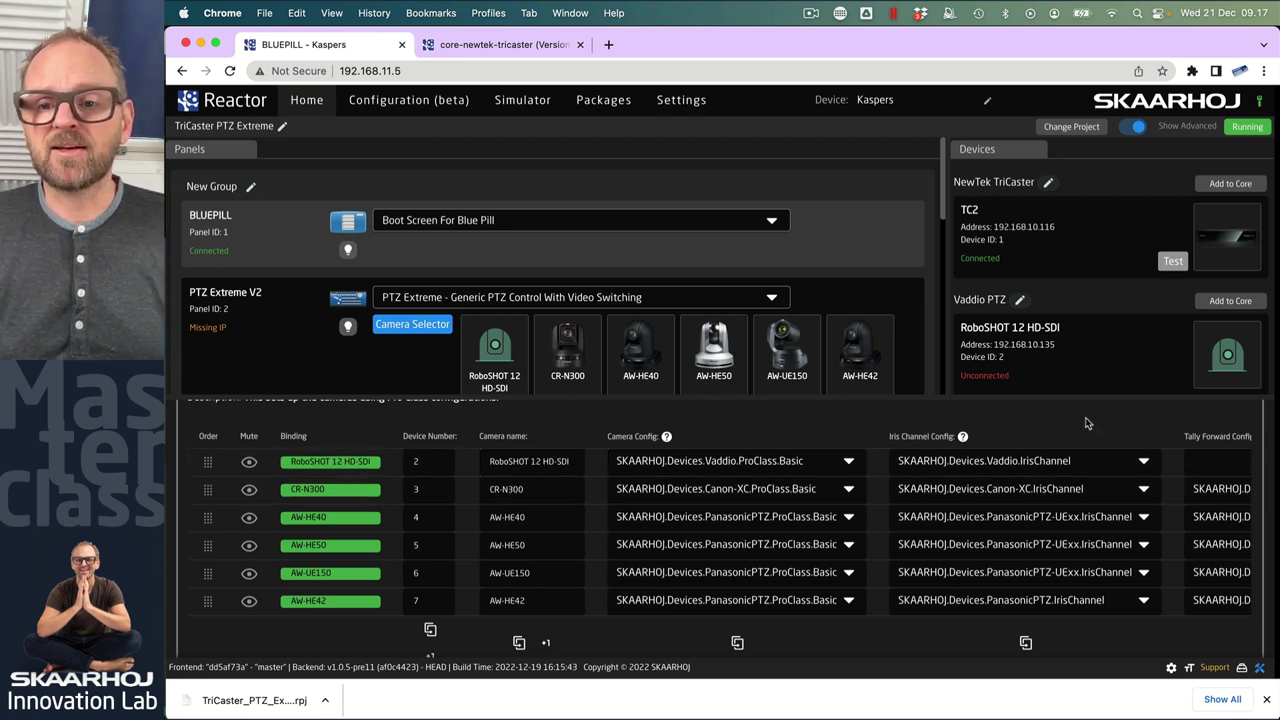
scroll(1088, 460, right, 10)
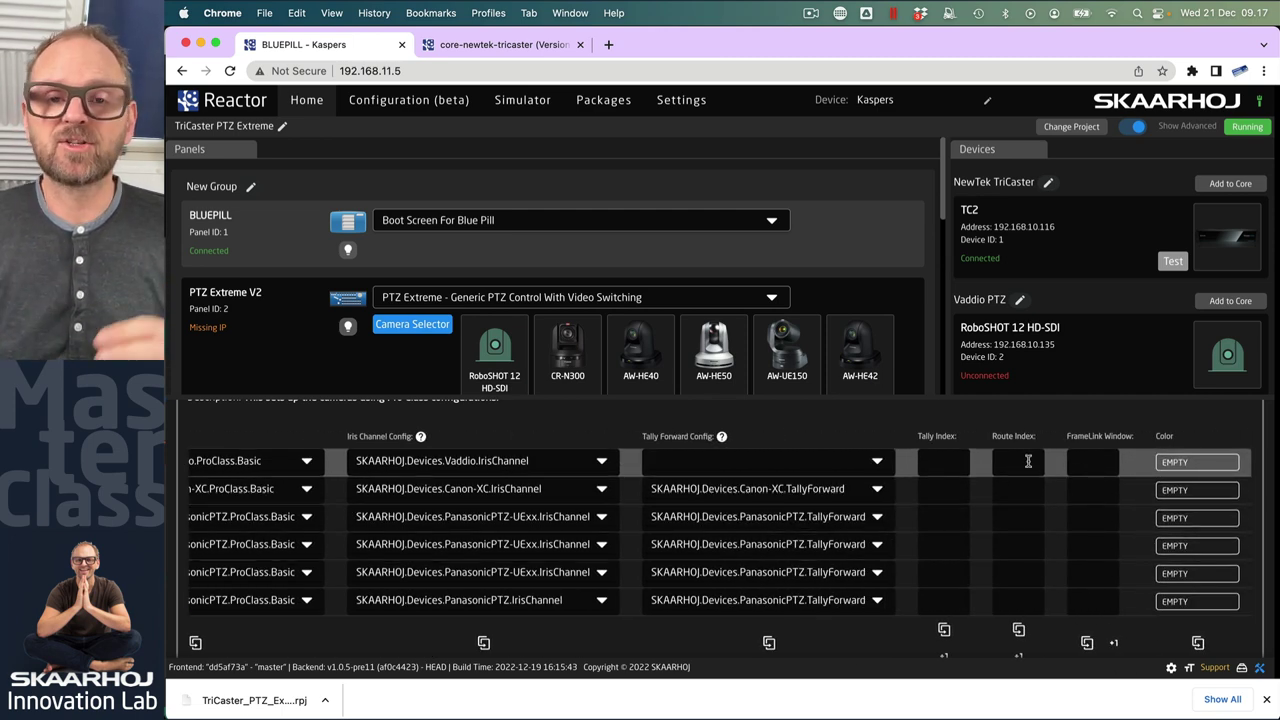
click(956, 461)
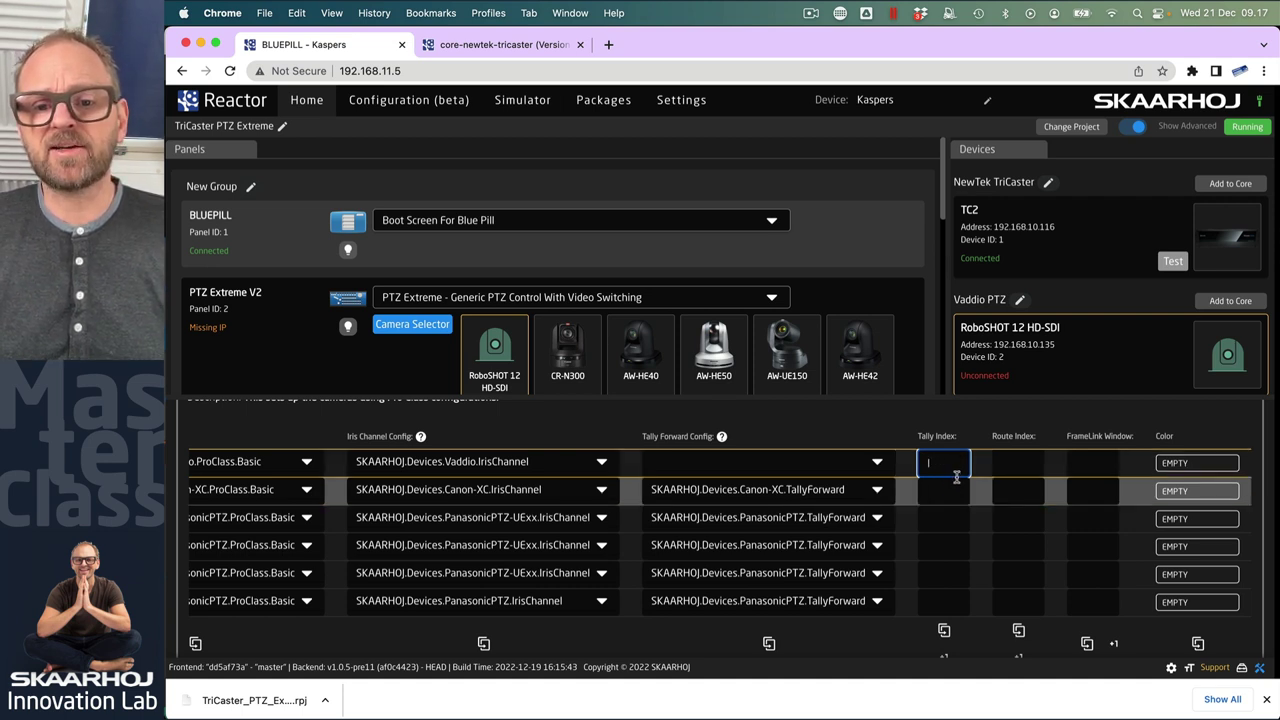
text(2)
click(953, 492)
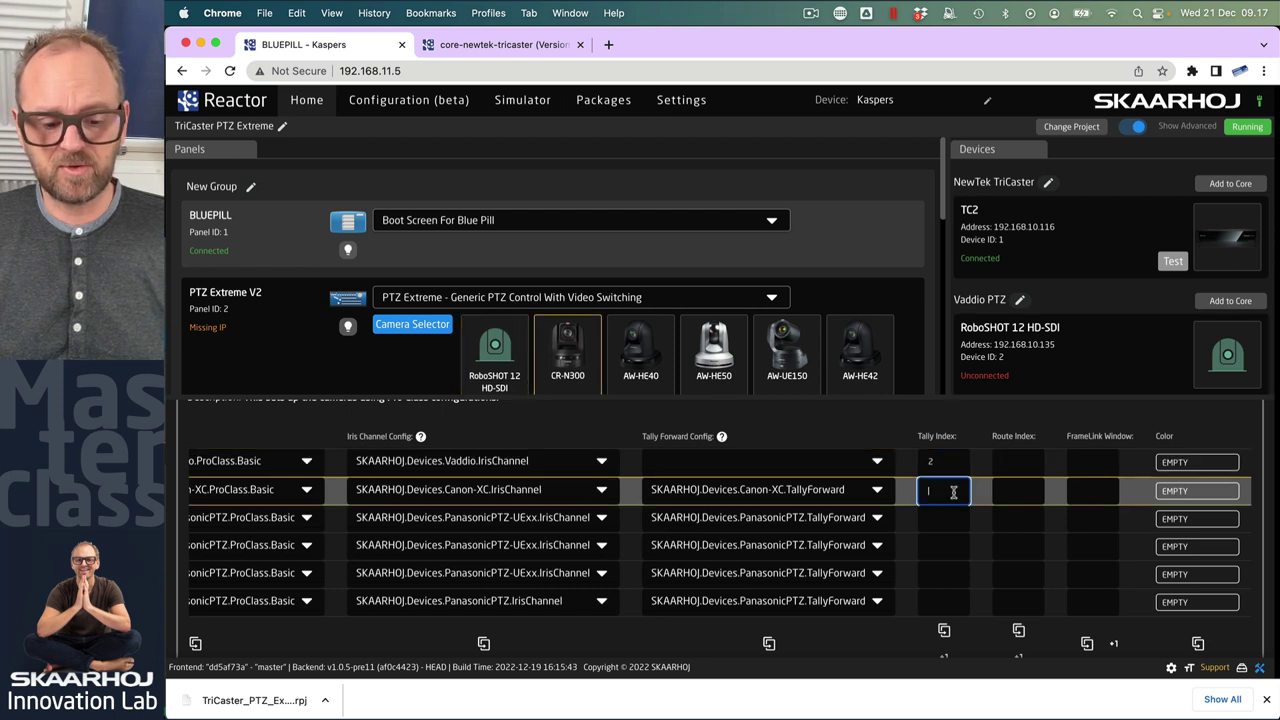
text(4)
click(946, 517)
text(3)
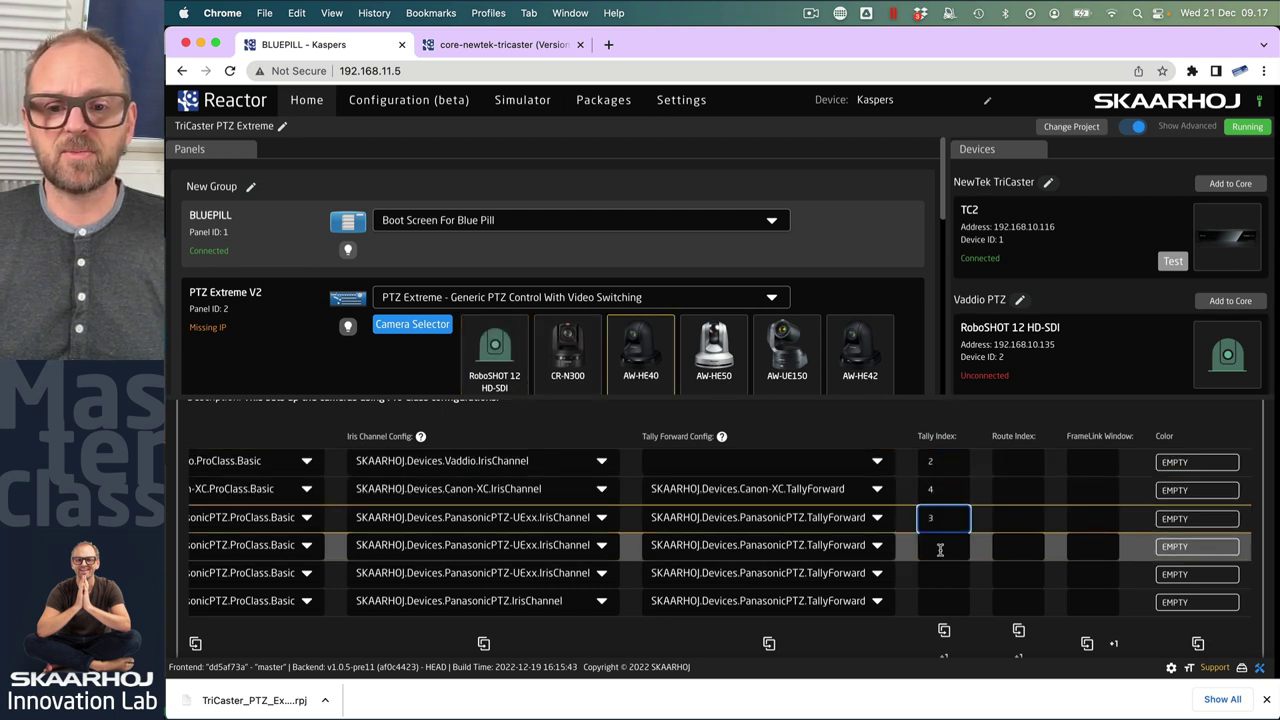
Set Tally Index 1, 5, 6 for the AW-HE50, AW-UE150 and AW-HE42 cameras
click(942, 548)
text(1)
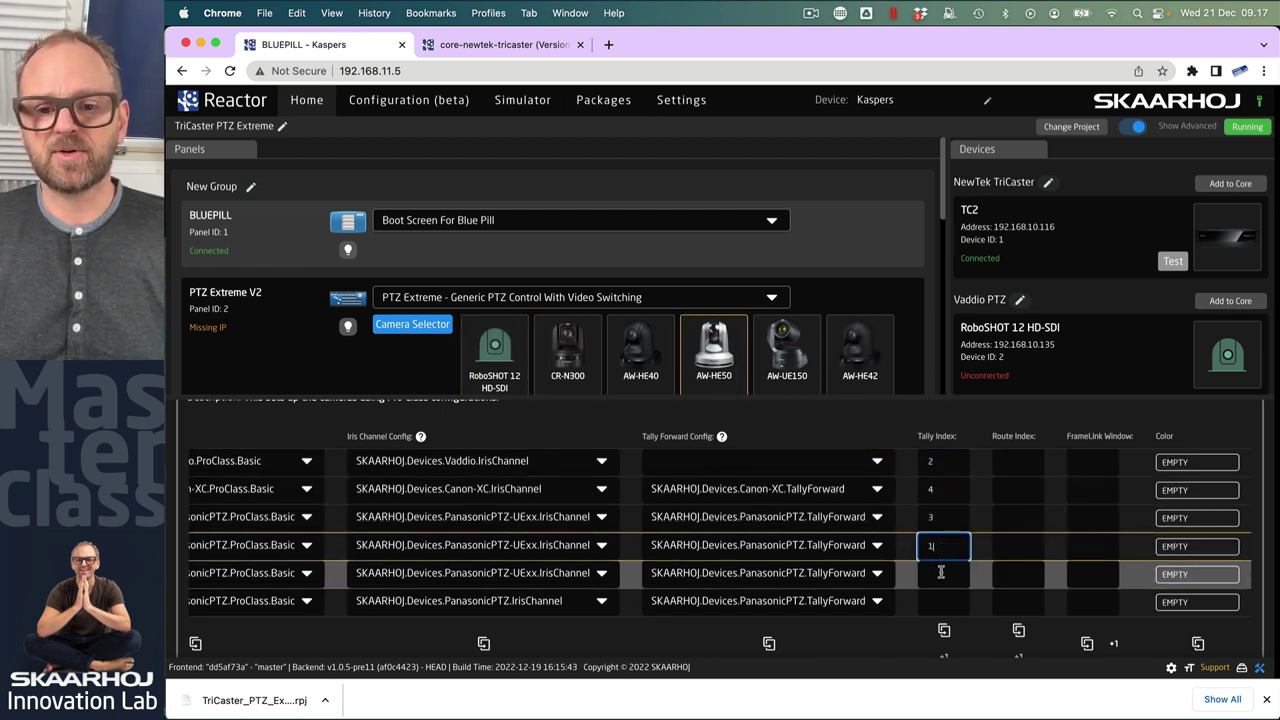
click(941, 573)
text(5)
click(941, 603)
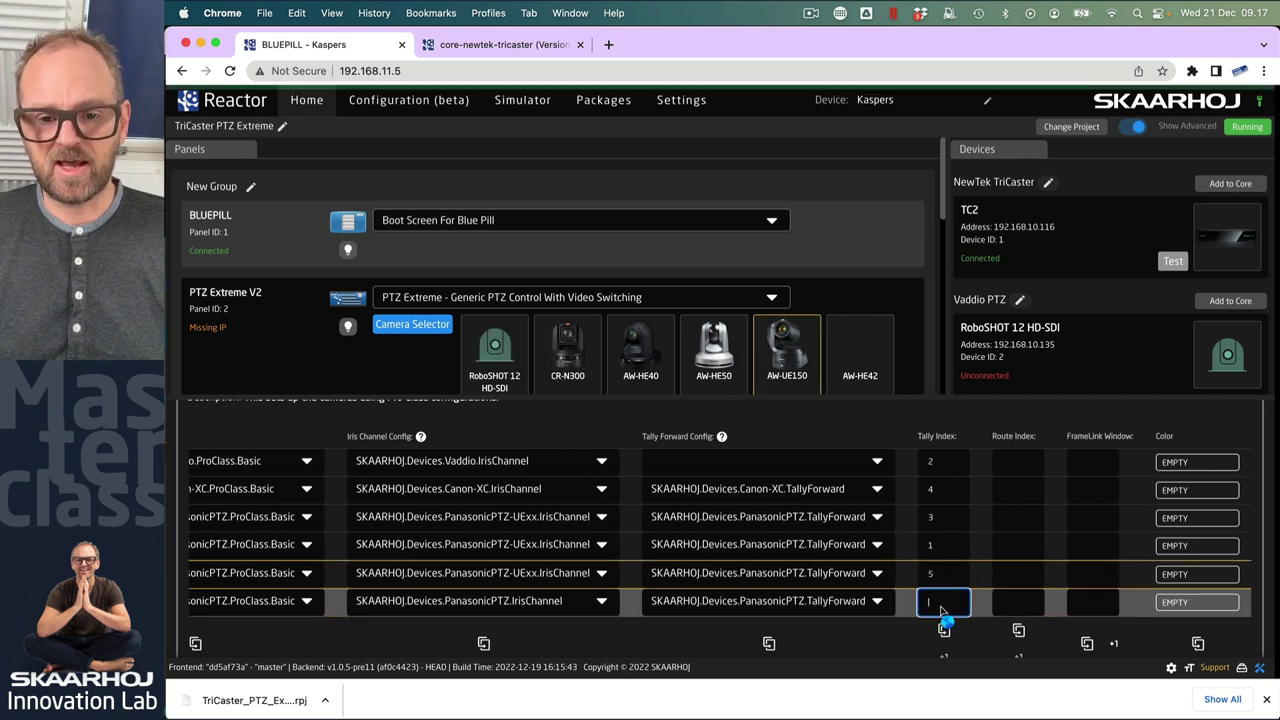
text(6)
click(1019, 463)
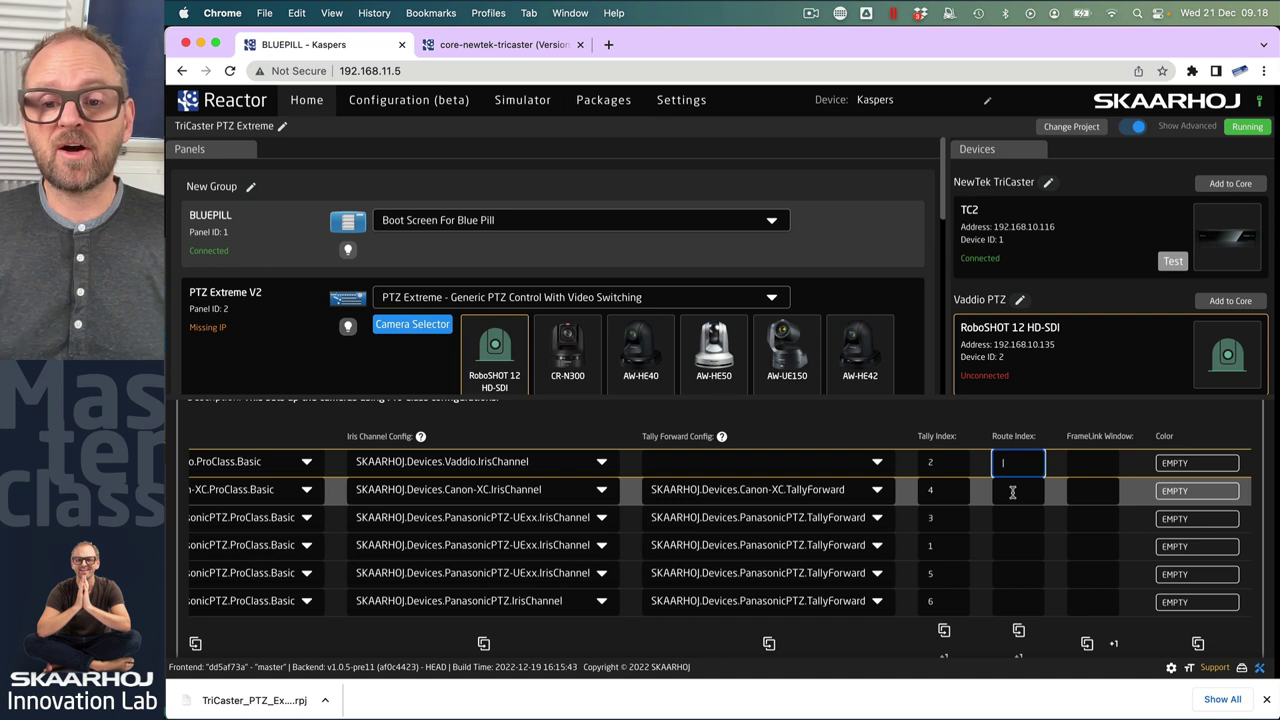
Set Route Index 2, 4, 3, 1 for RoboSHOT, CR-N300, AW-HE40 and AW-HE50
scroll(400, 345, down, 5)
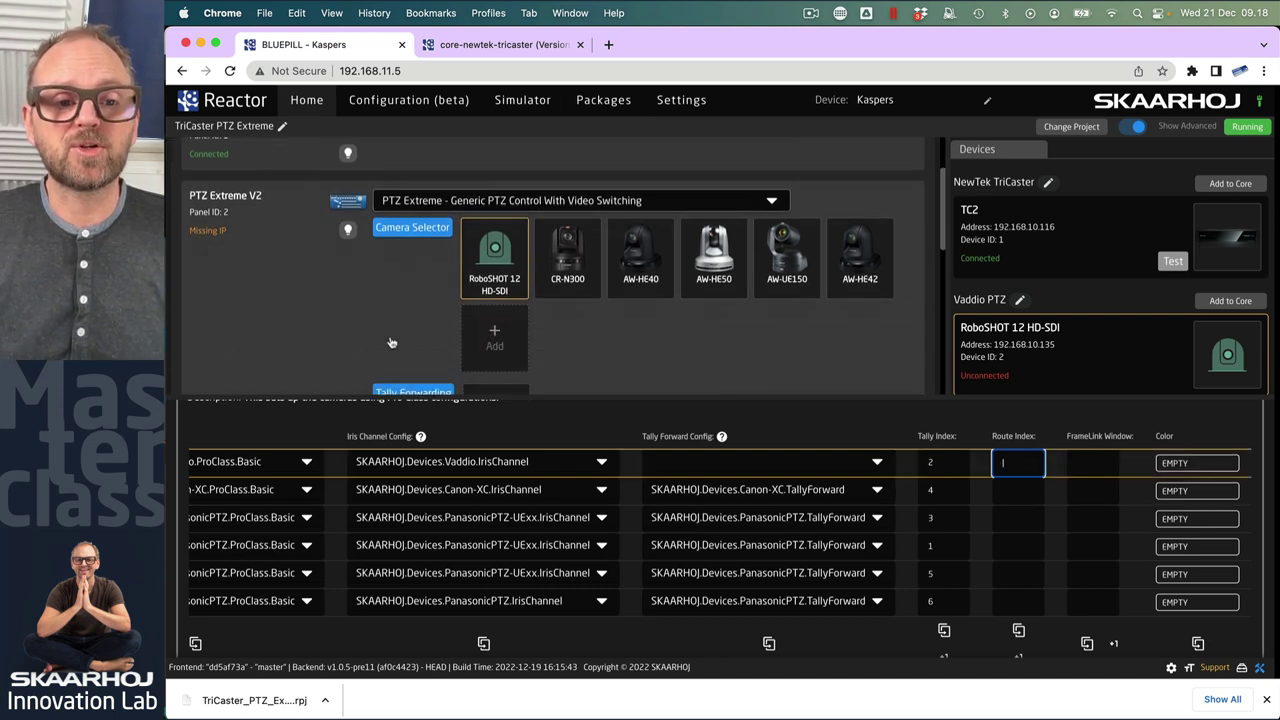
text(2)
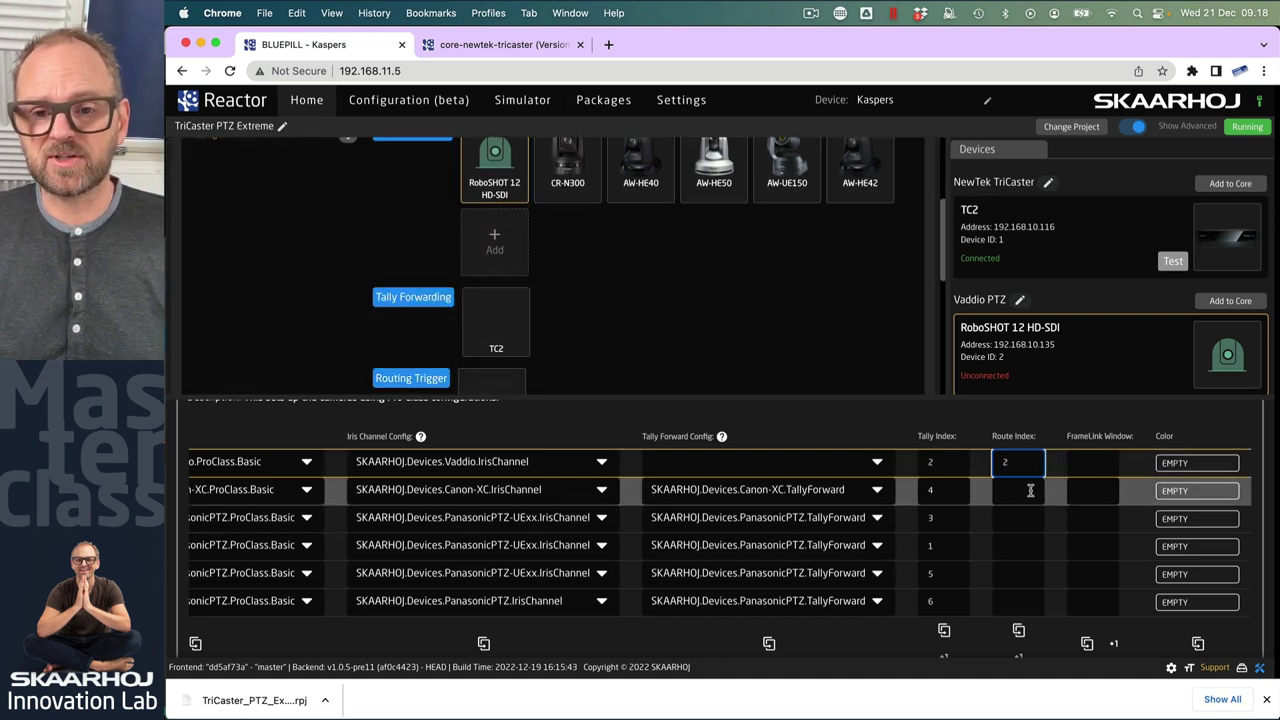
click(1017, 490)
text(4)
click(1016, 522)
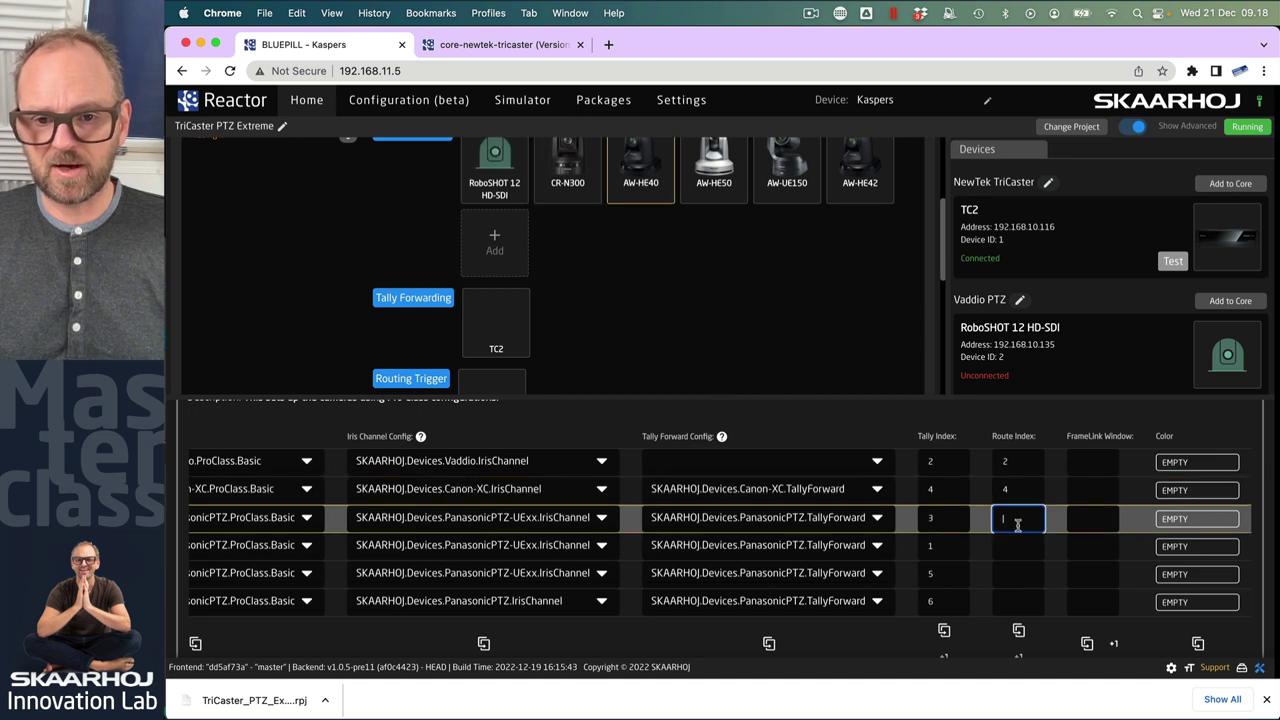
text(3)
click(1013, 545)
text(1)
Set Route Index 5 for AW-UE150 and 6 for AW-HE42, correcting the stray digit
click(1012, 570)
text(5)
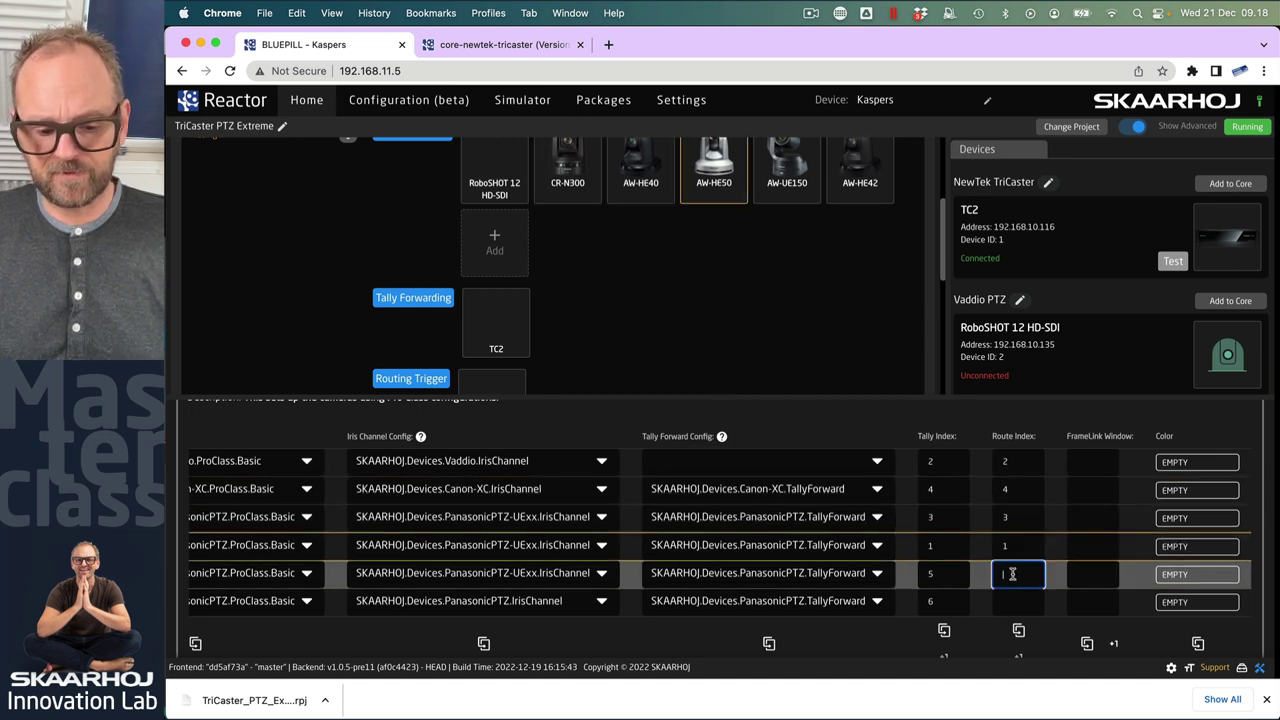
click(1019, 601)
text(6)
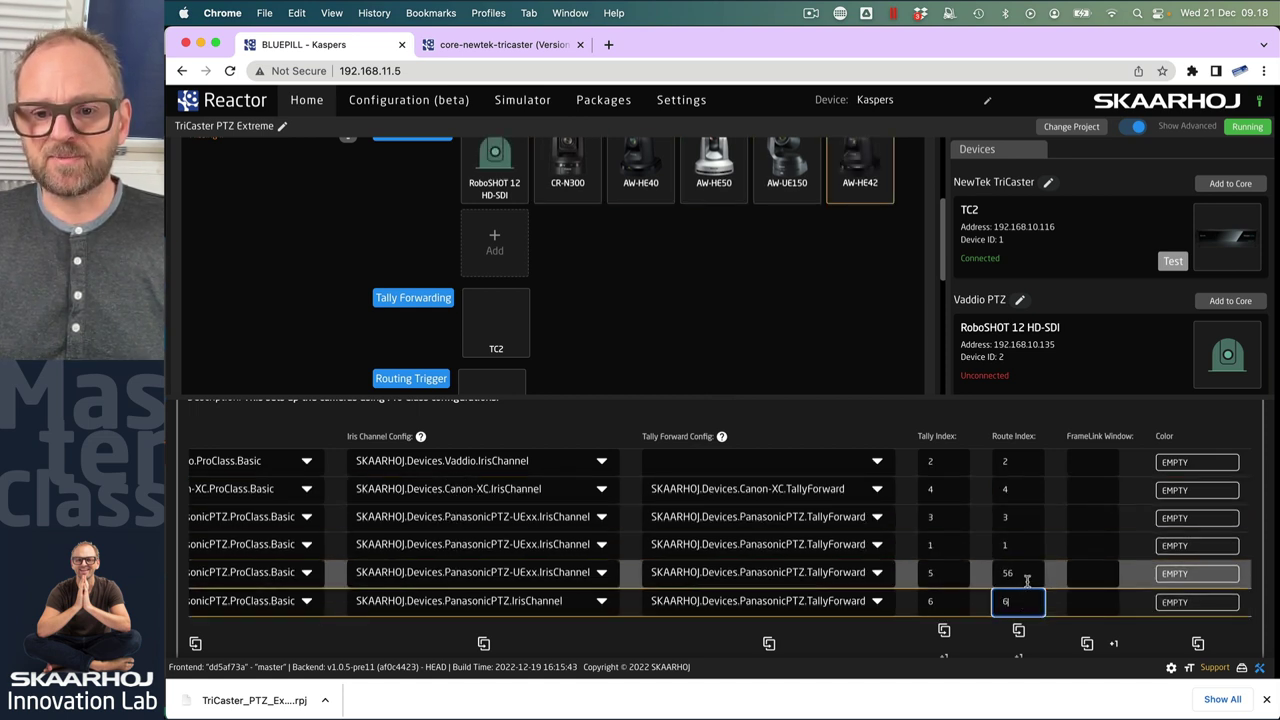
click(1027, 579)
key(BackSpace)
scroll(1036, 578, down, 2)
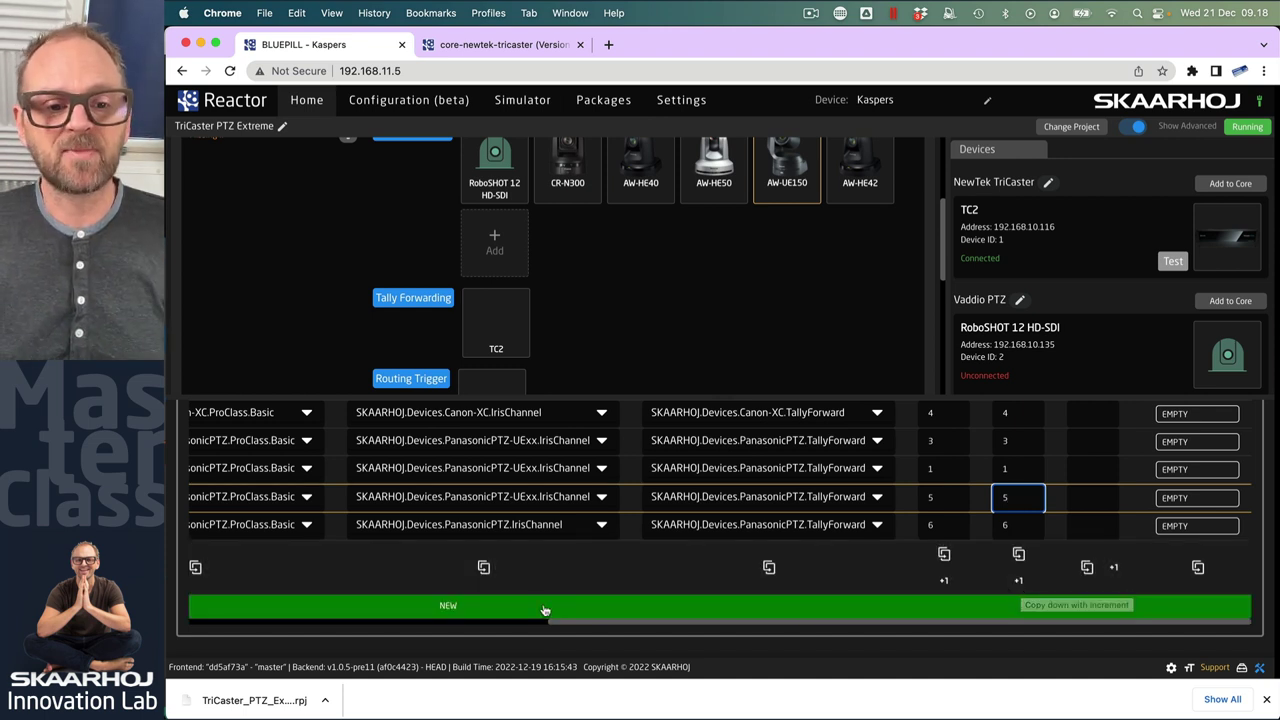
click(805, 278)
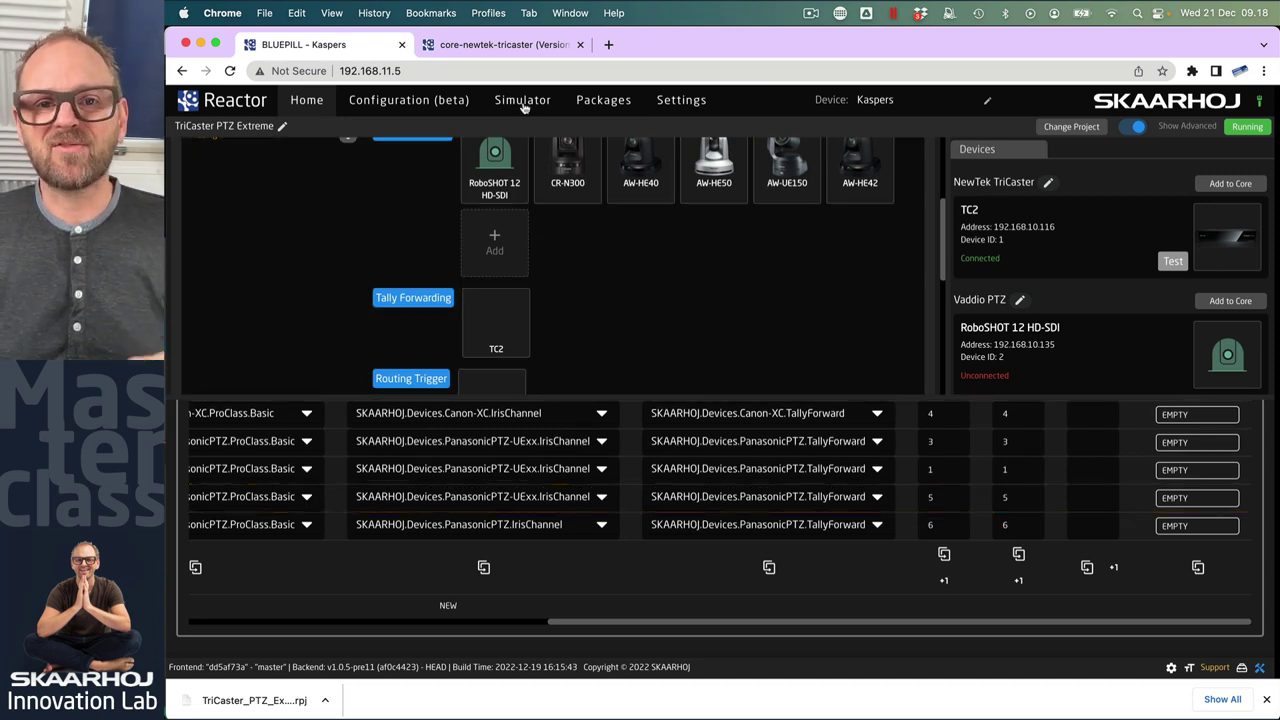
In the panel simulator, select CR-N300, AW-HE50, CR-N300 again, then RoboSHOT 12
click(520, 100)
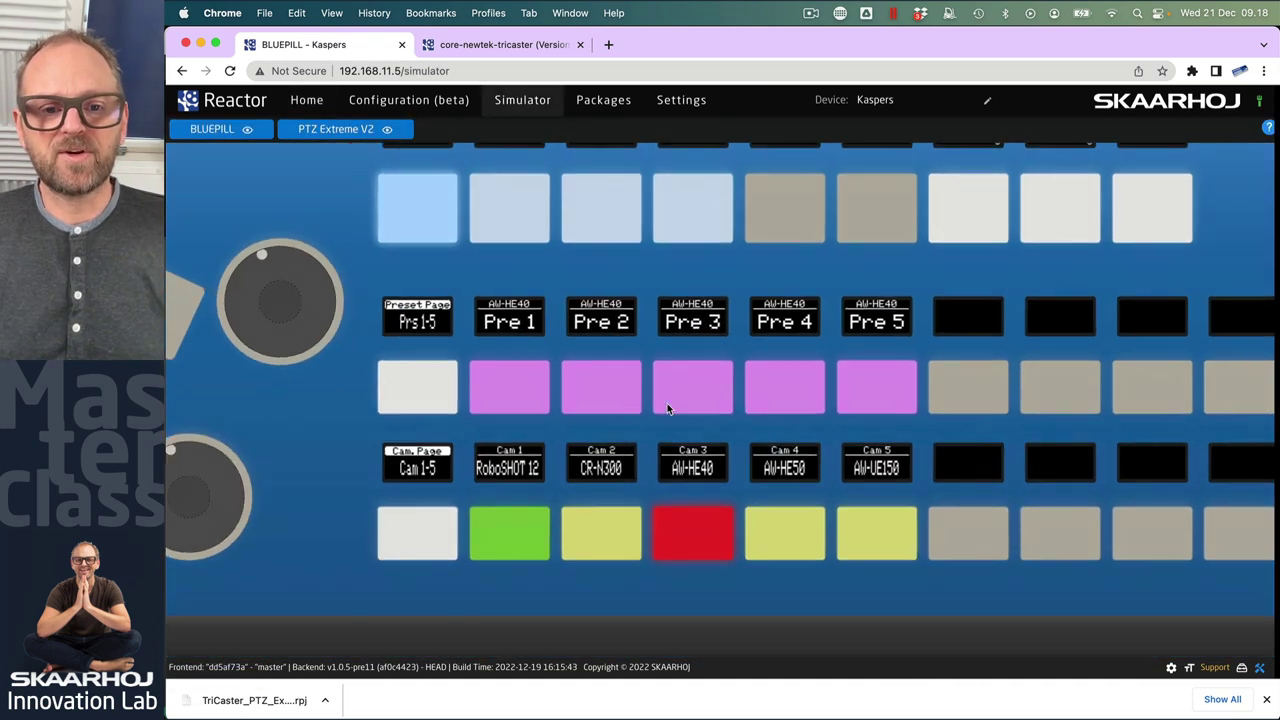
click(606, 553)
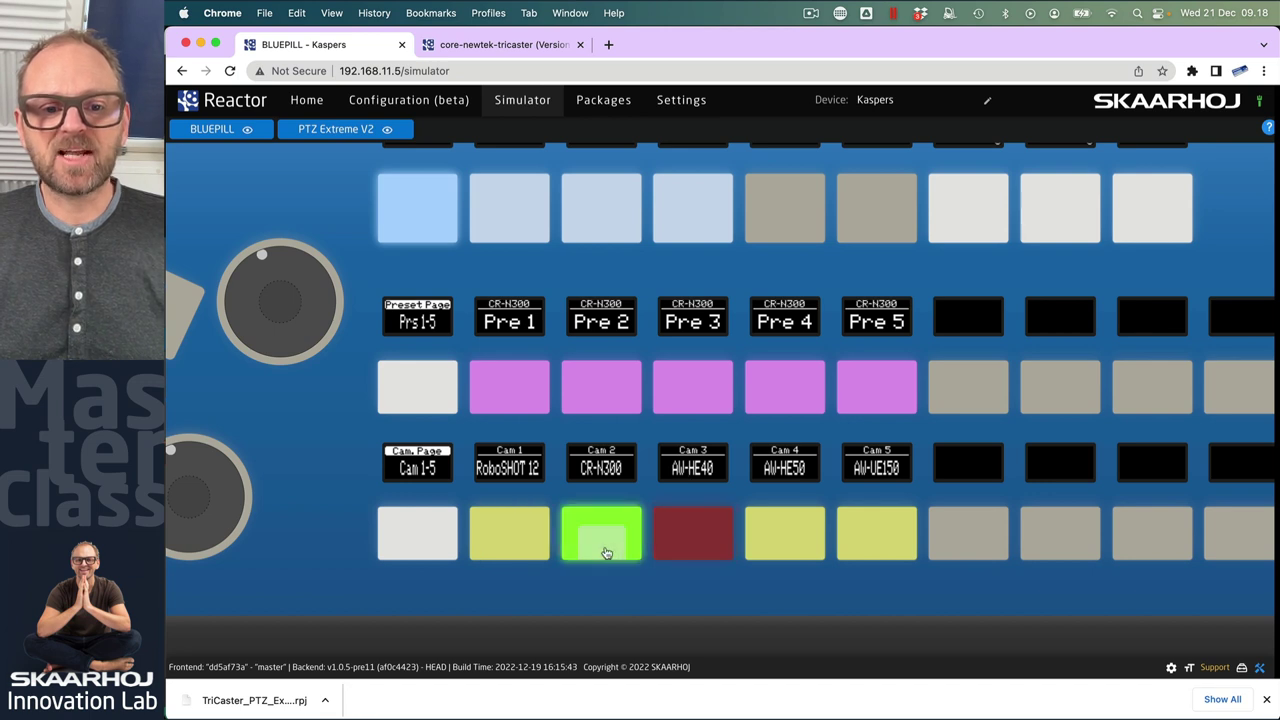
click(777, 549)
click(608, 548)
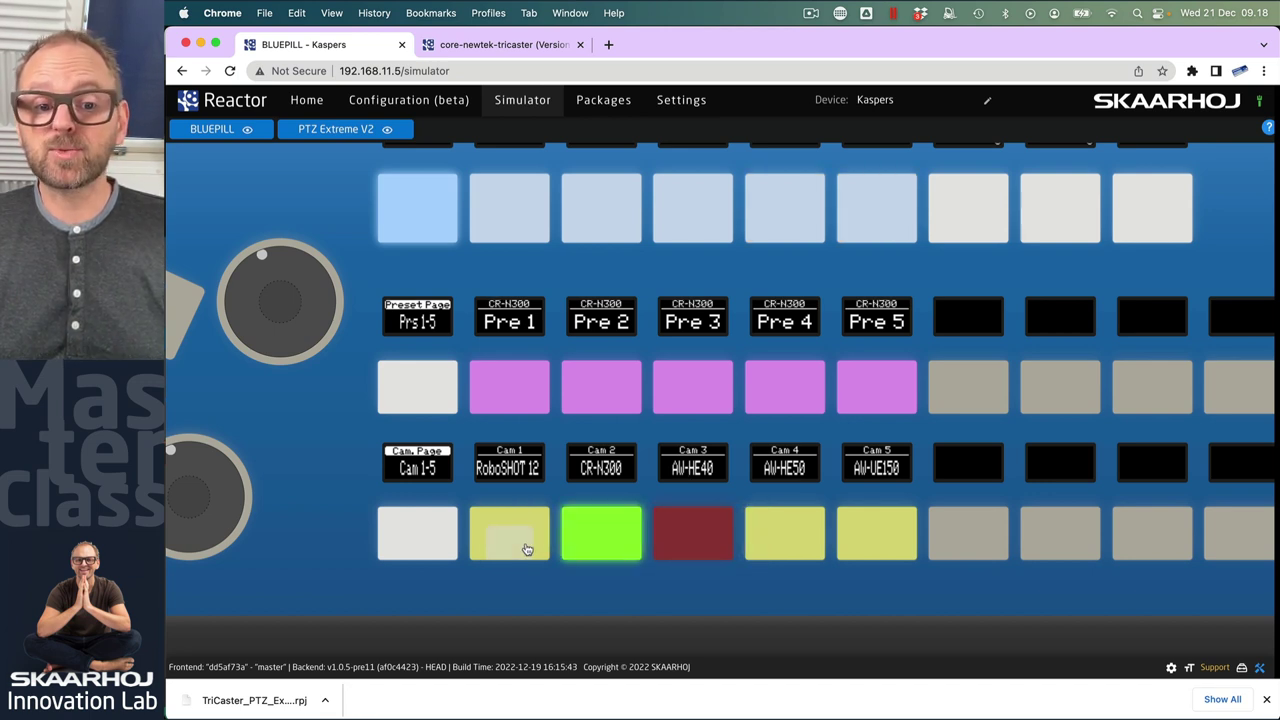
click(516, 545)
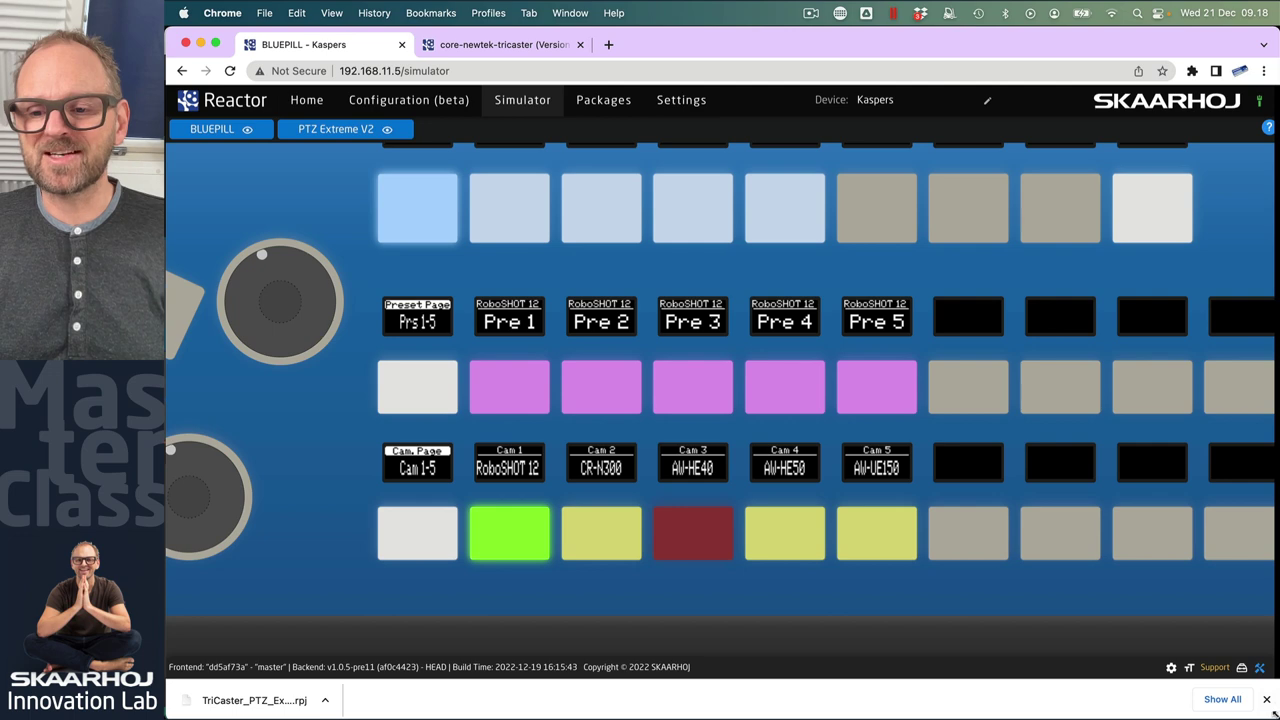
Tile the browser left and TriCaster session right, panning the panel to reveal Cam 4 and 5
key(ctrl+alt+Left)
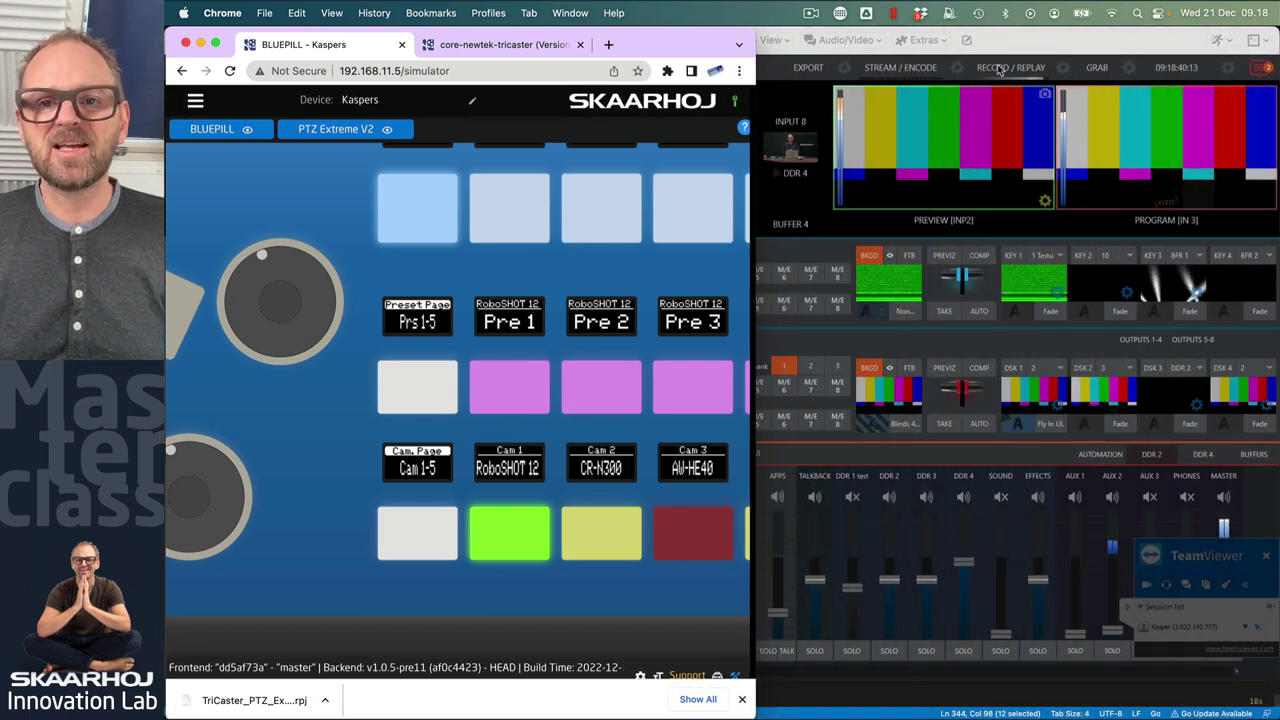
click(998, 68)
key(ctrl+alt+Right)
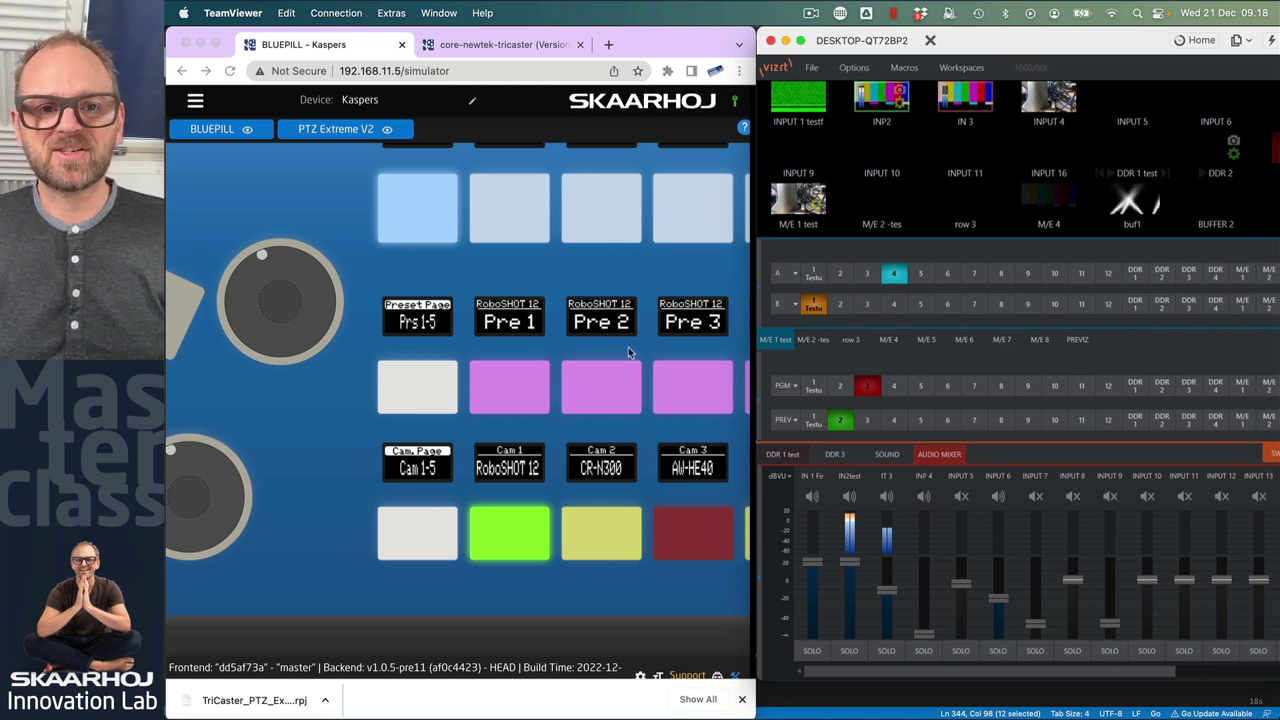
key(super+h)
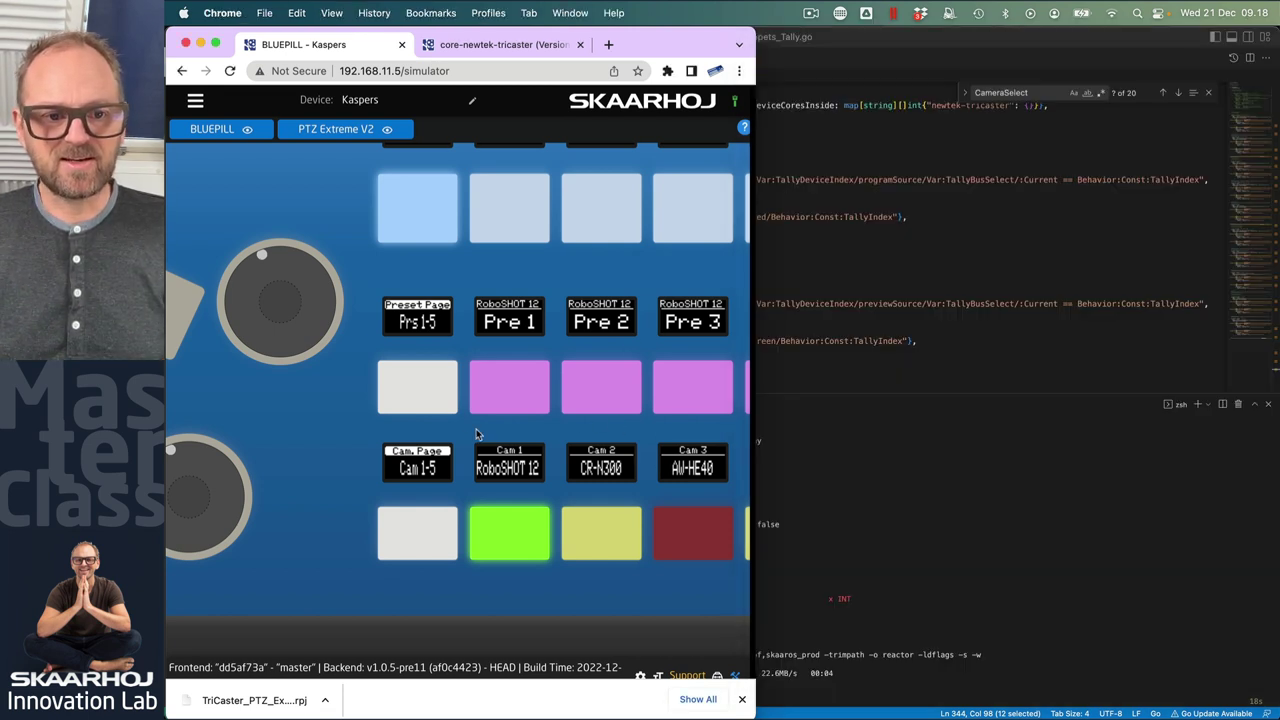
drag(547, 431, 287, 432)
key(super+Tab)
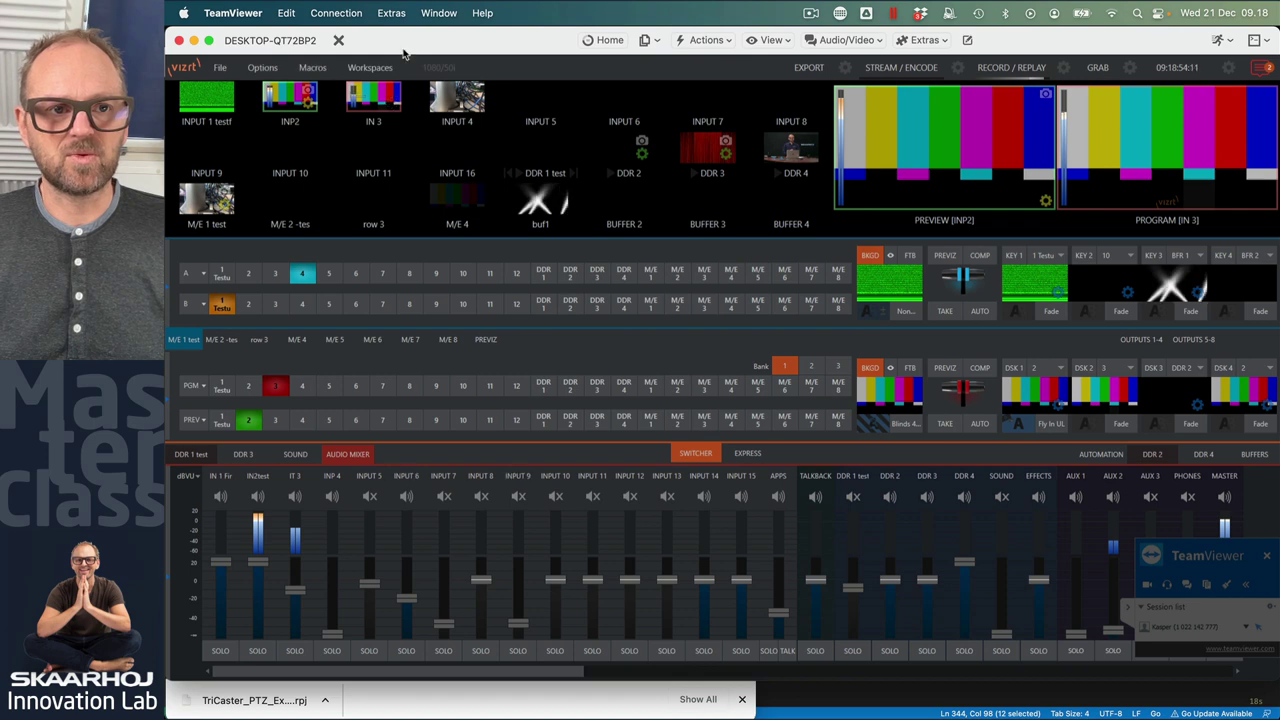
drag(397, 40, 988, 13)
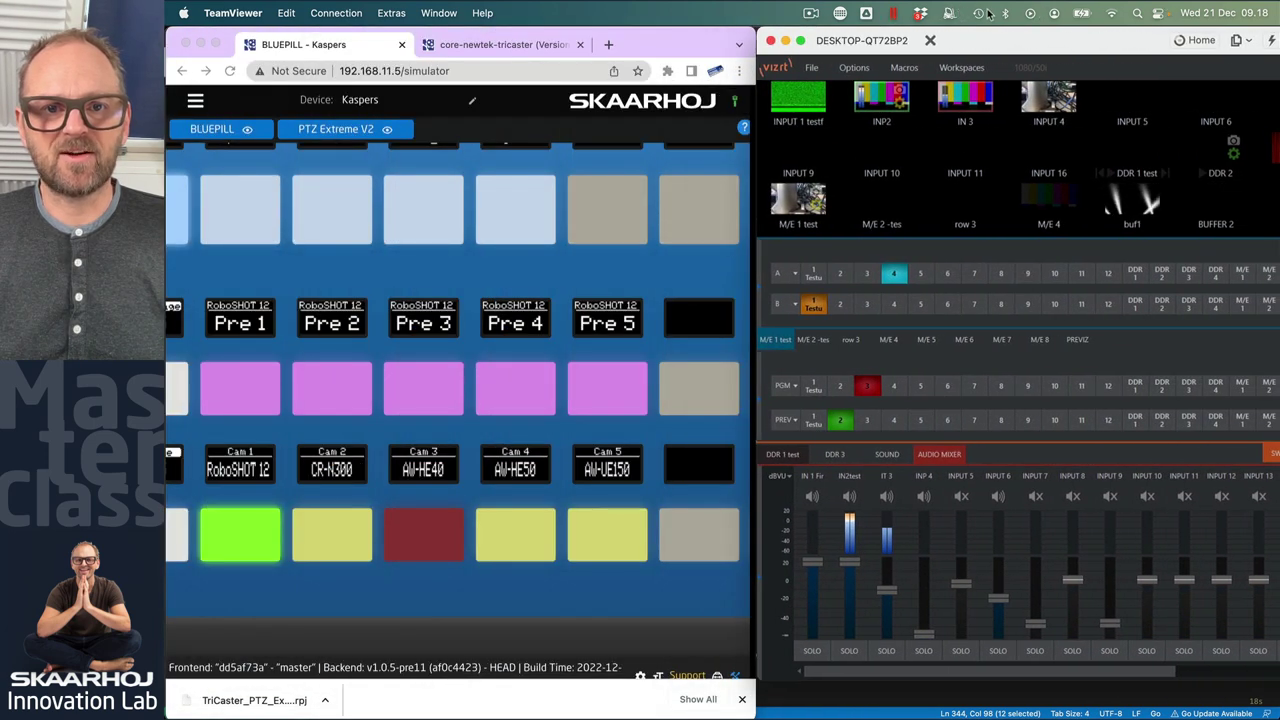
Select cameras 1 through 5 on the simulated panel while watching the TriCaster
click(332, 546)
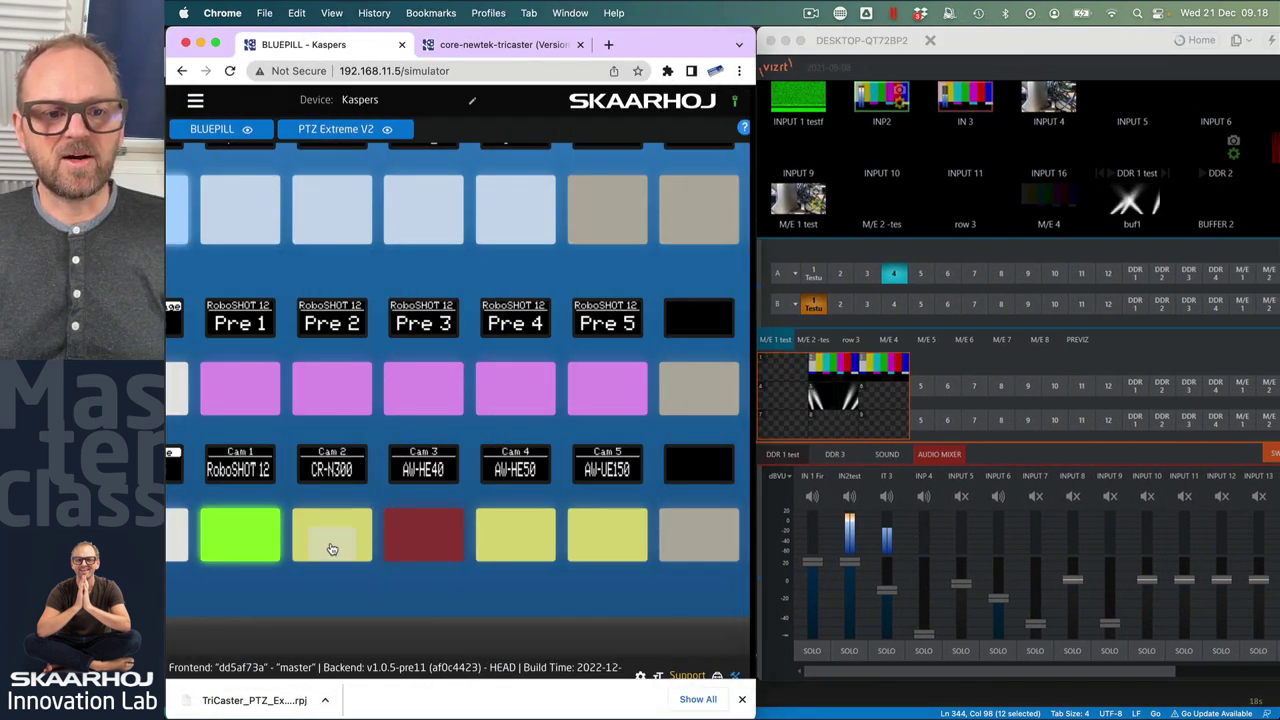
click(852, 396)
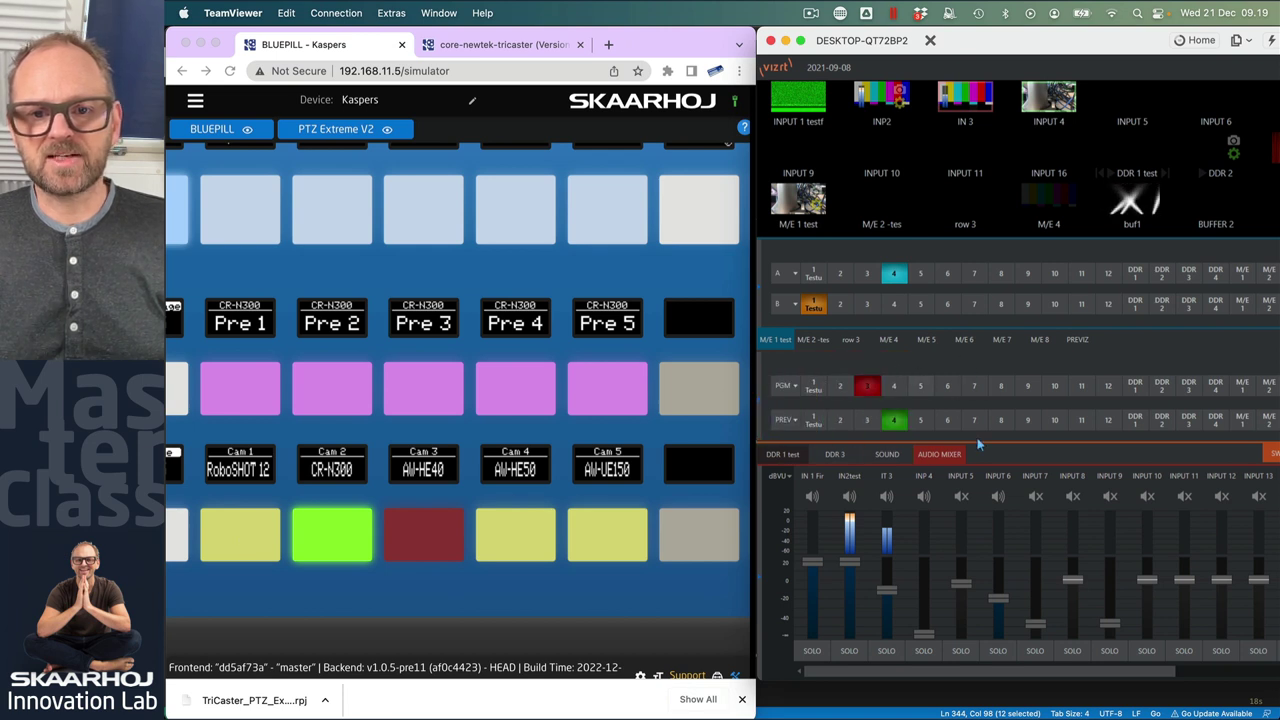
click(251, 547)
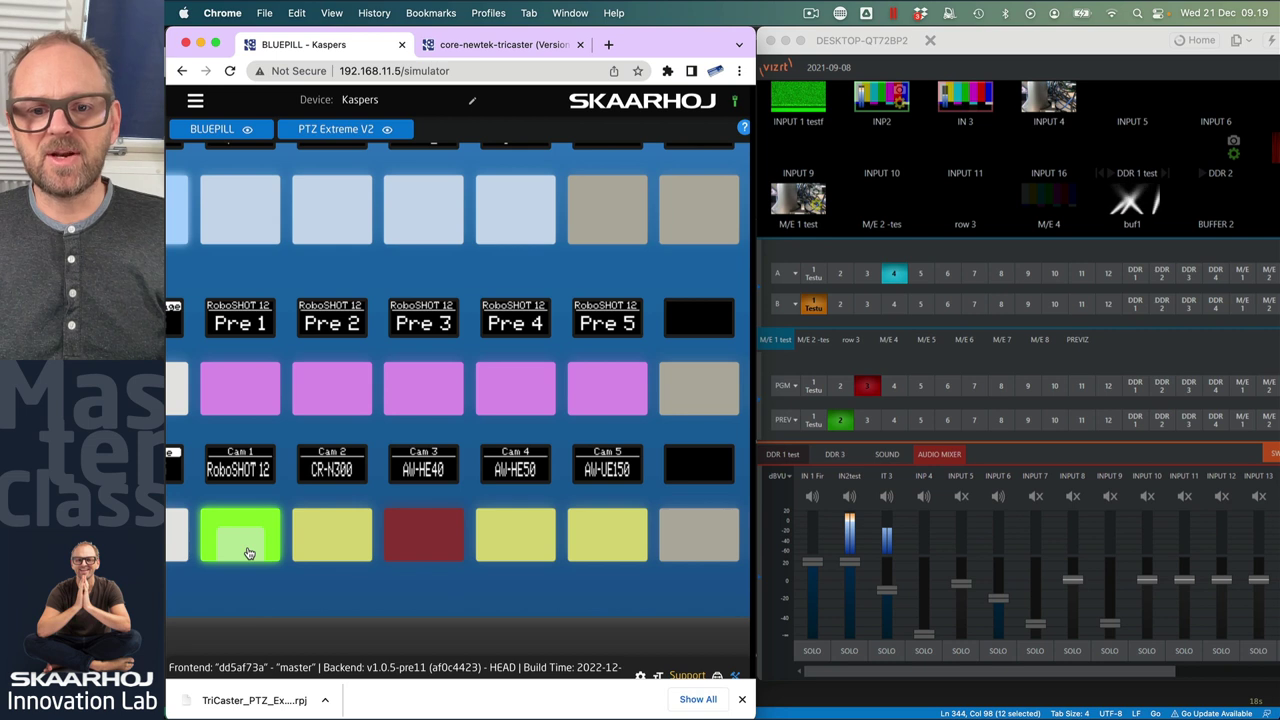
click(331, 552)
click(425, 548)
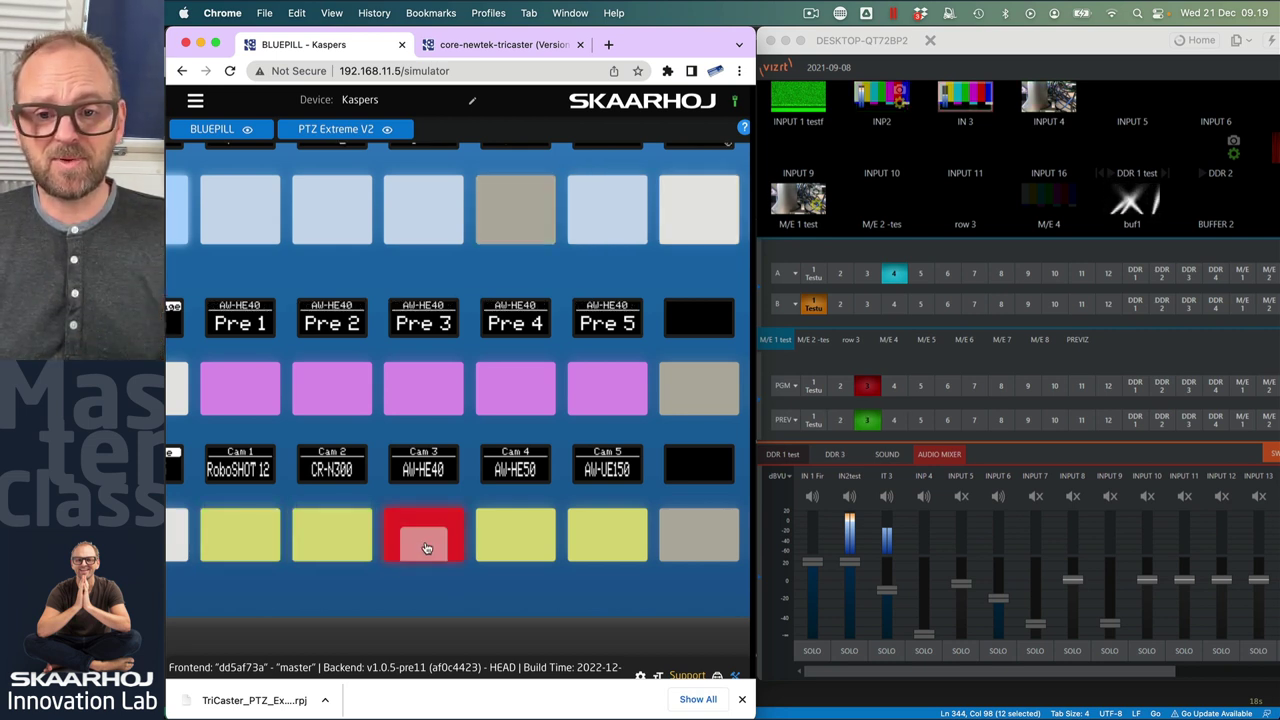
click(515, 544)
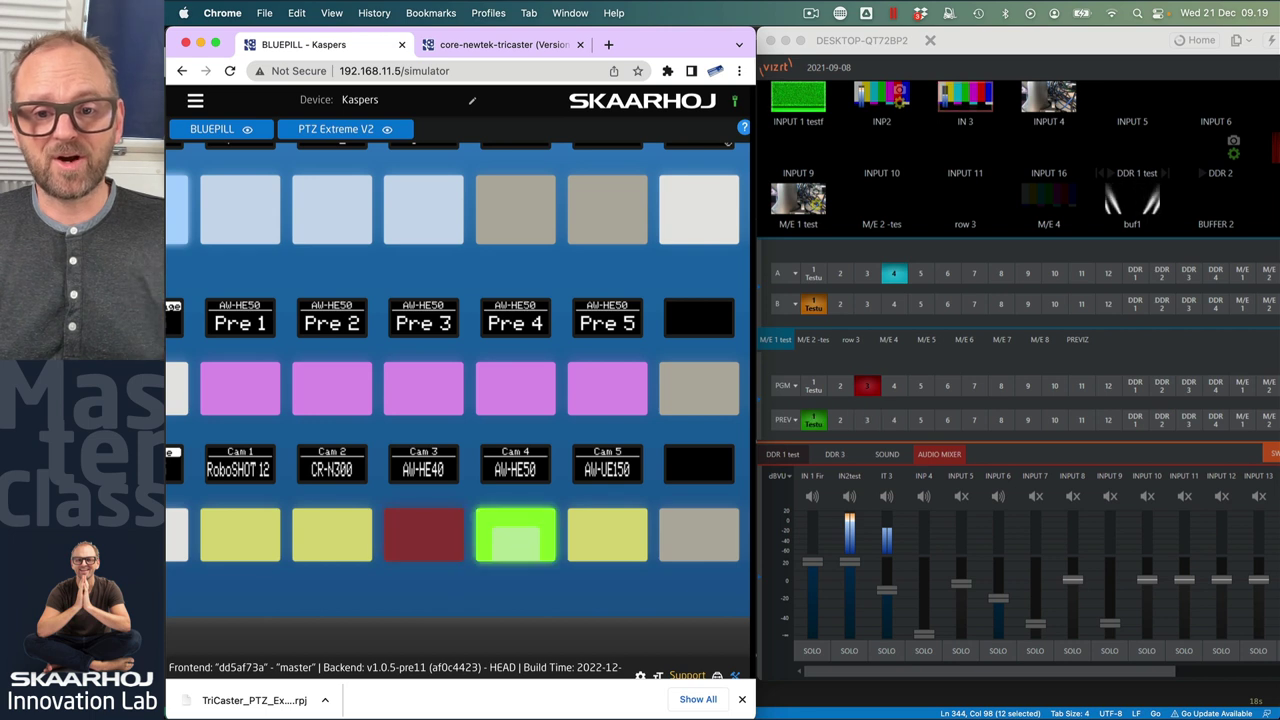
click(597, 544)
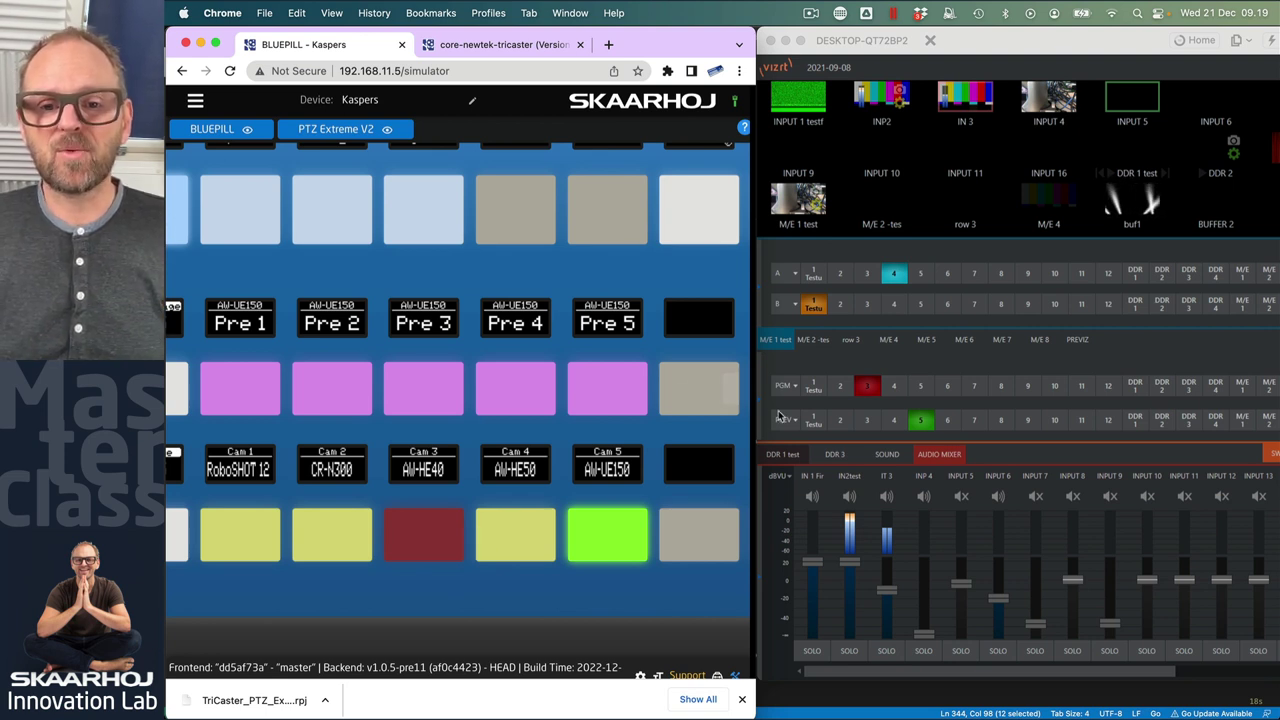
On the TriCaster, put inputs 2 then 4 on program and preview 2, 3, then 2
click(841, 422)
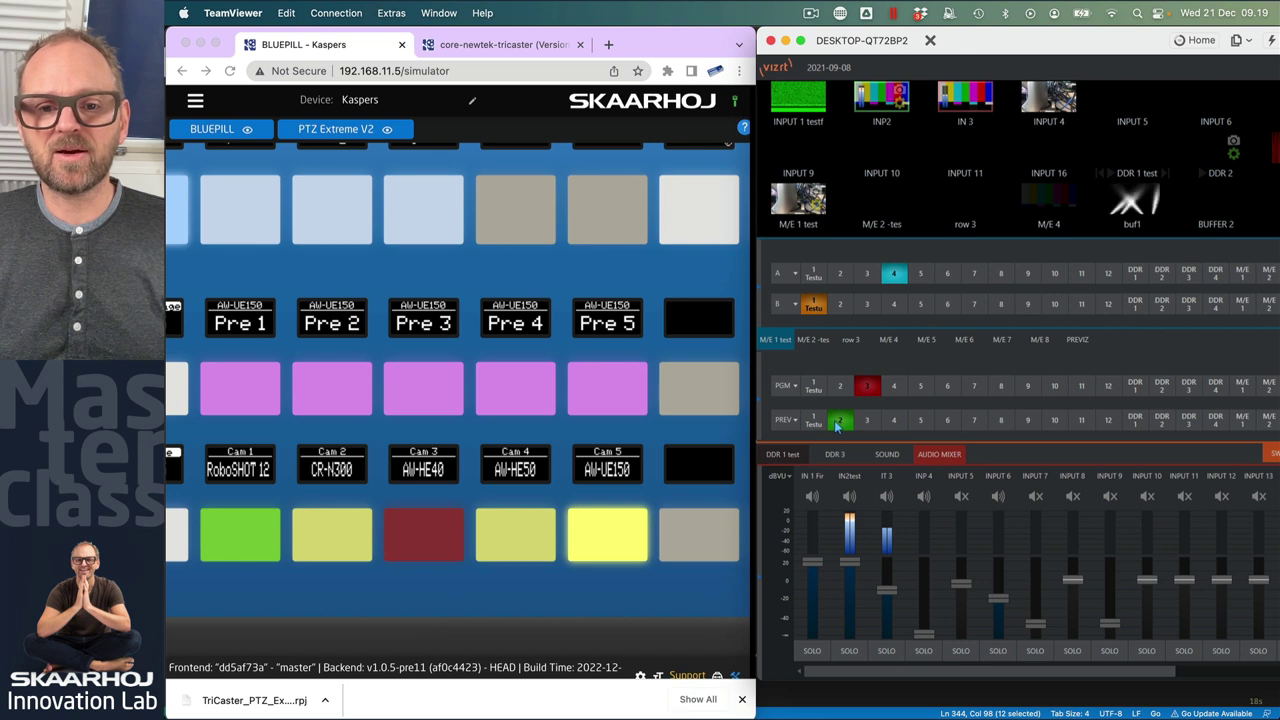
click(840, 386)
click(896, 387)
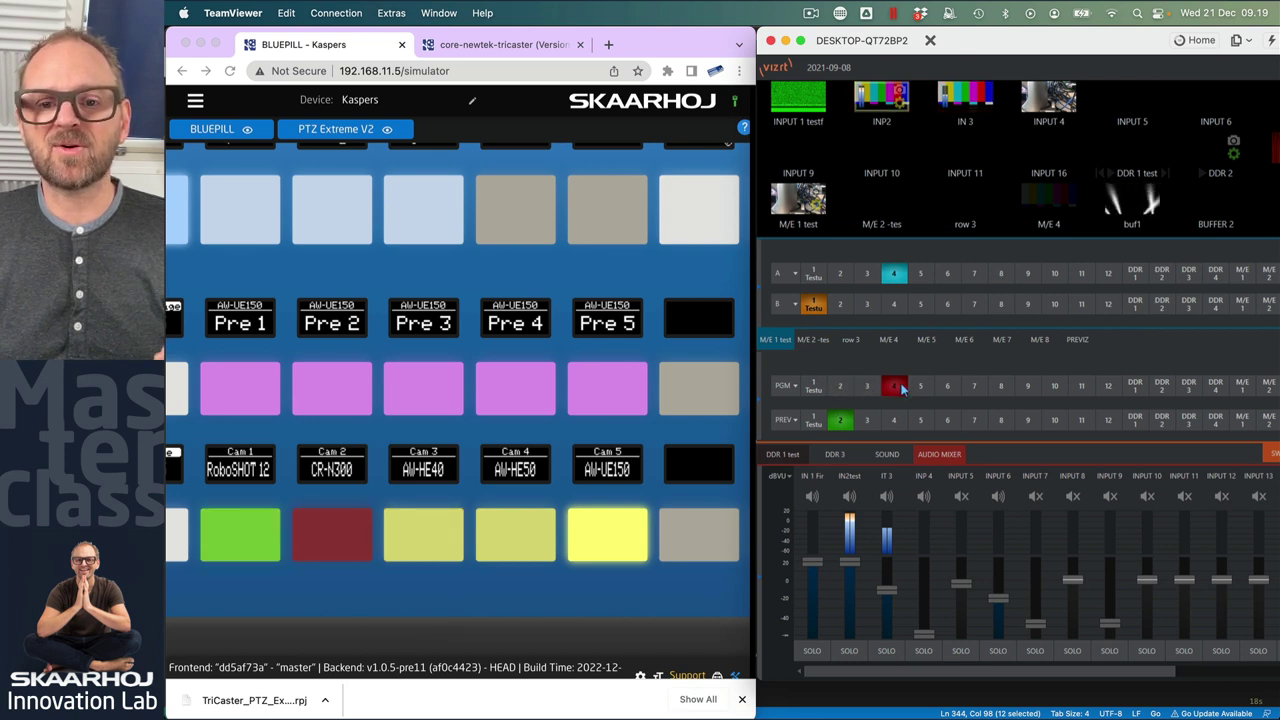
click(867, 420)
click(840, 420)
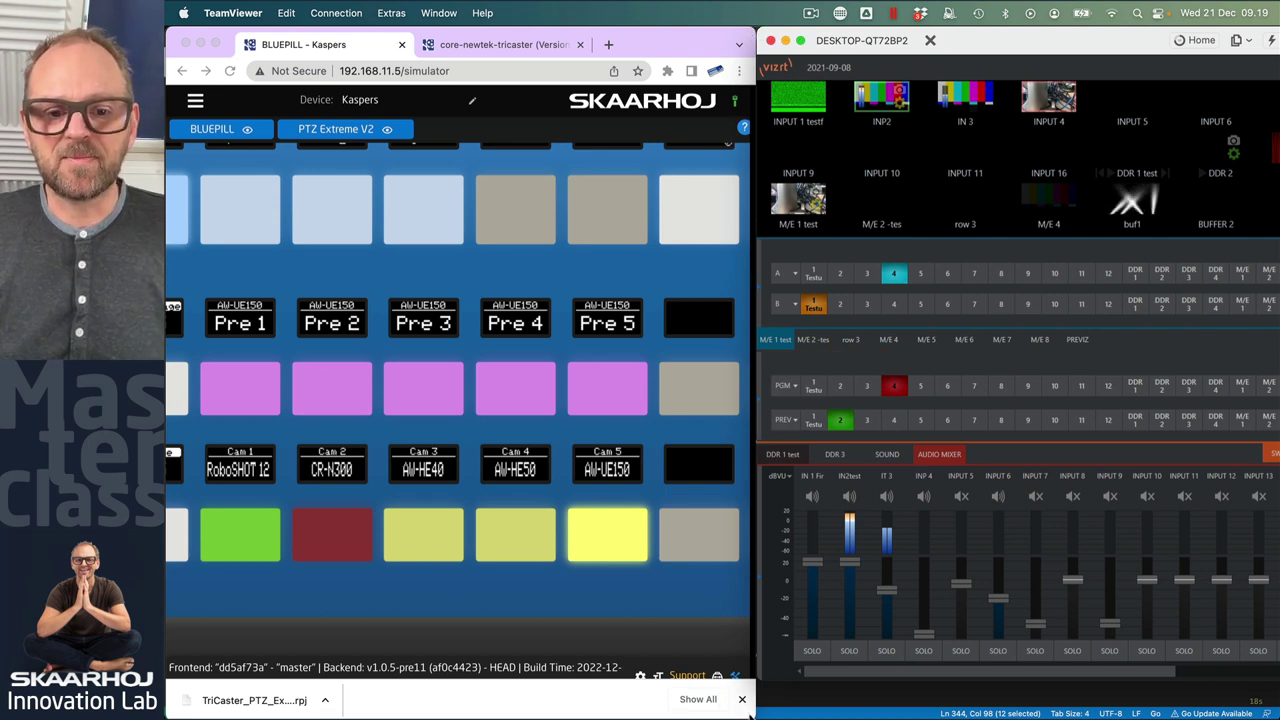
Widen the browser so the simulator fills the whole screen
drag(752, 714, 1278, 718)
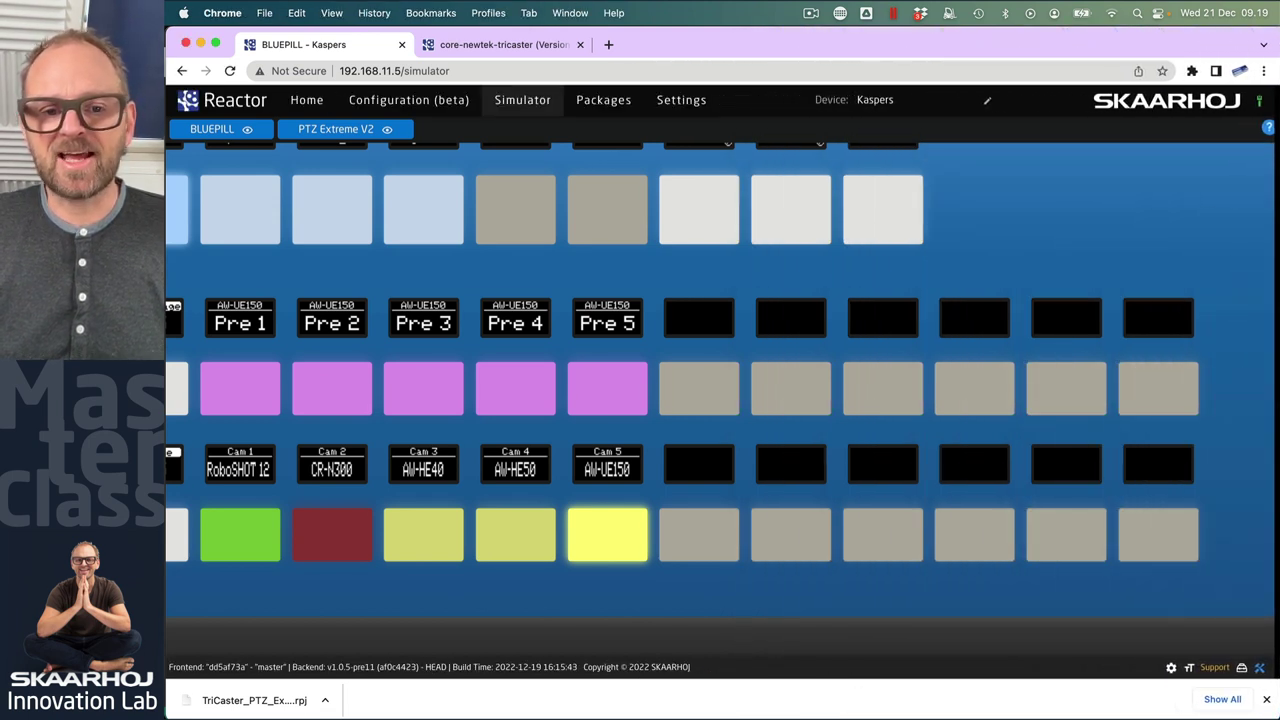
scroll(615, 432, down, 5)
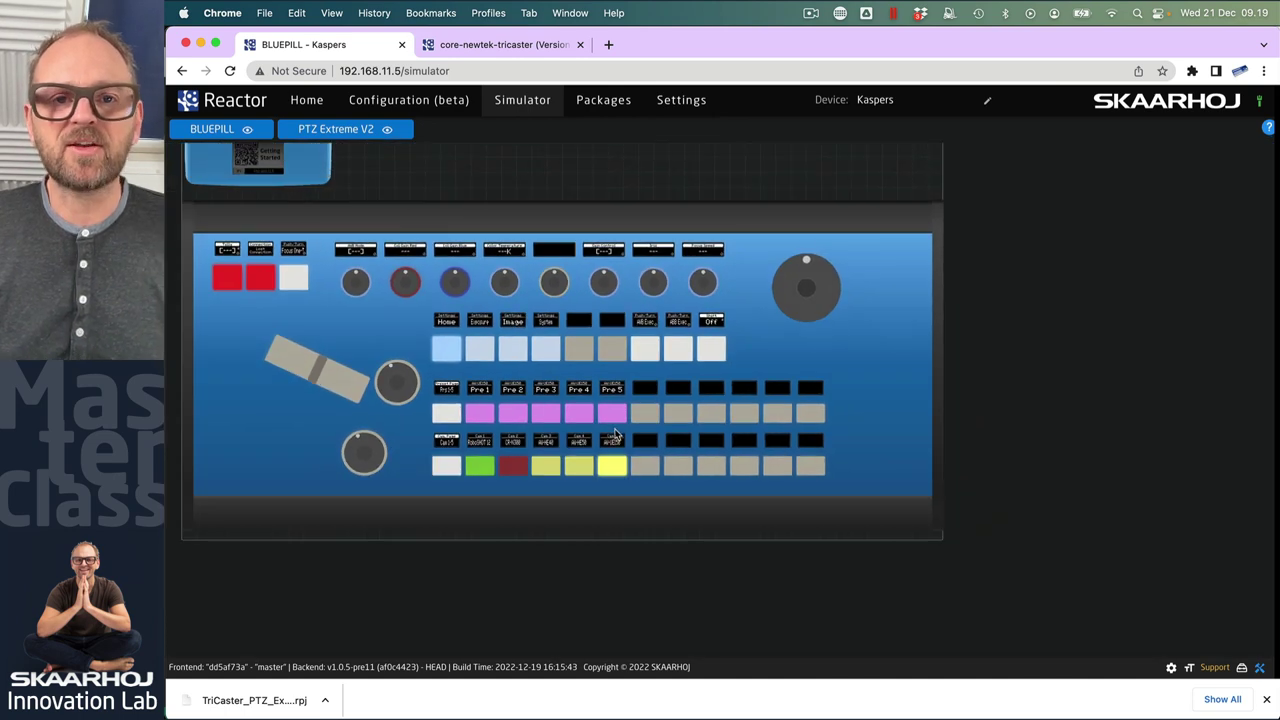
scroll(615, 432, up, 2)
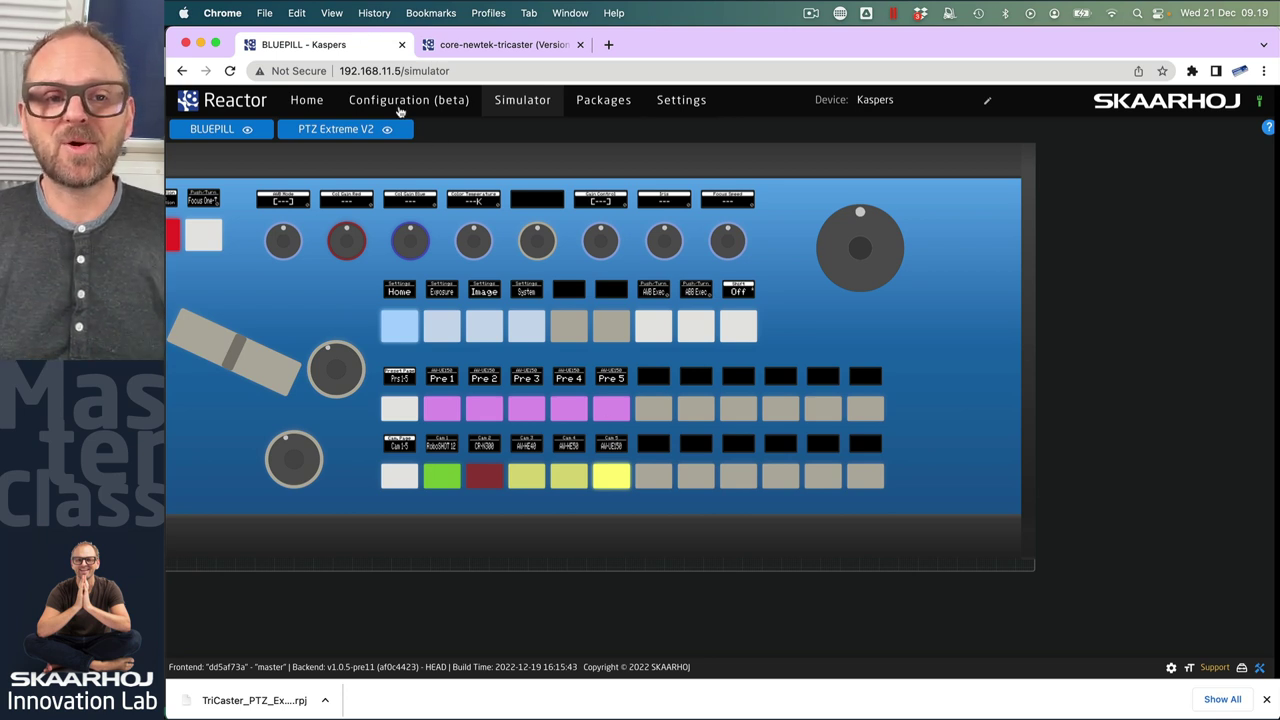
Return to the Home page, close the Constant Set panel and scroll to the PTZ Extreme V2
click(307, 101)
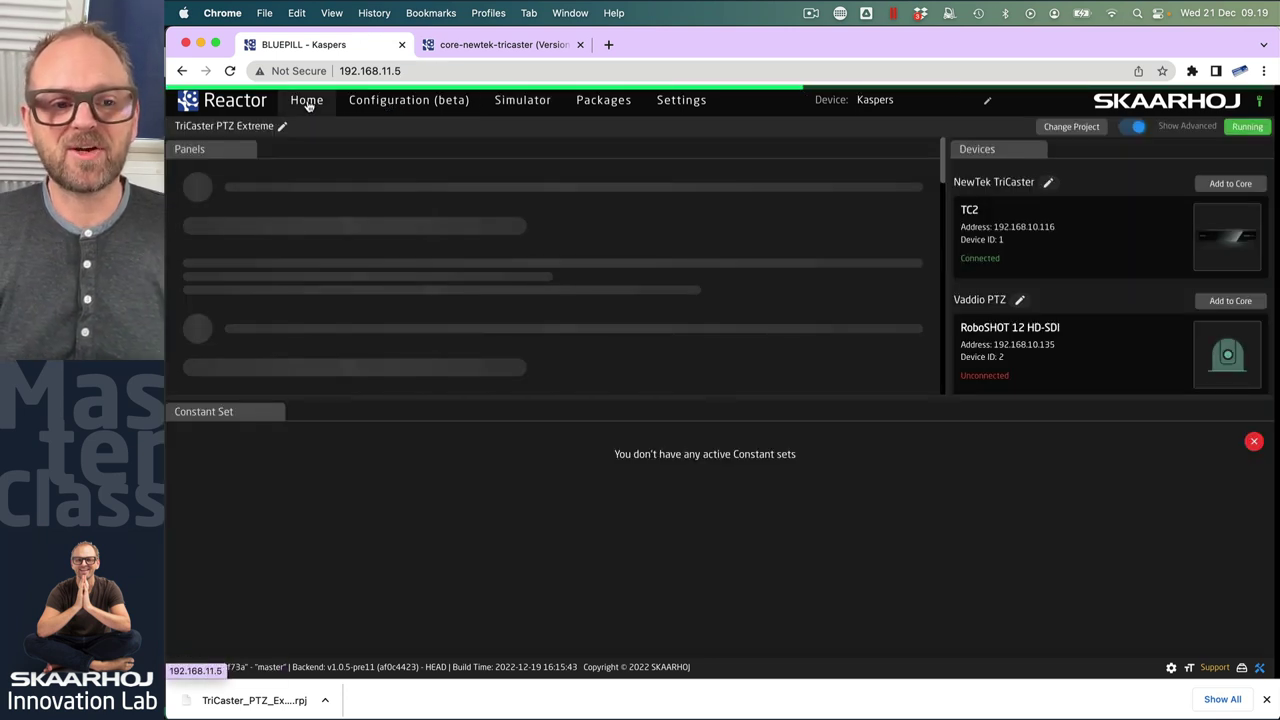
click(1254, 442)
scroll(576, 535, down, 3)
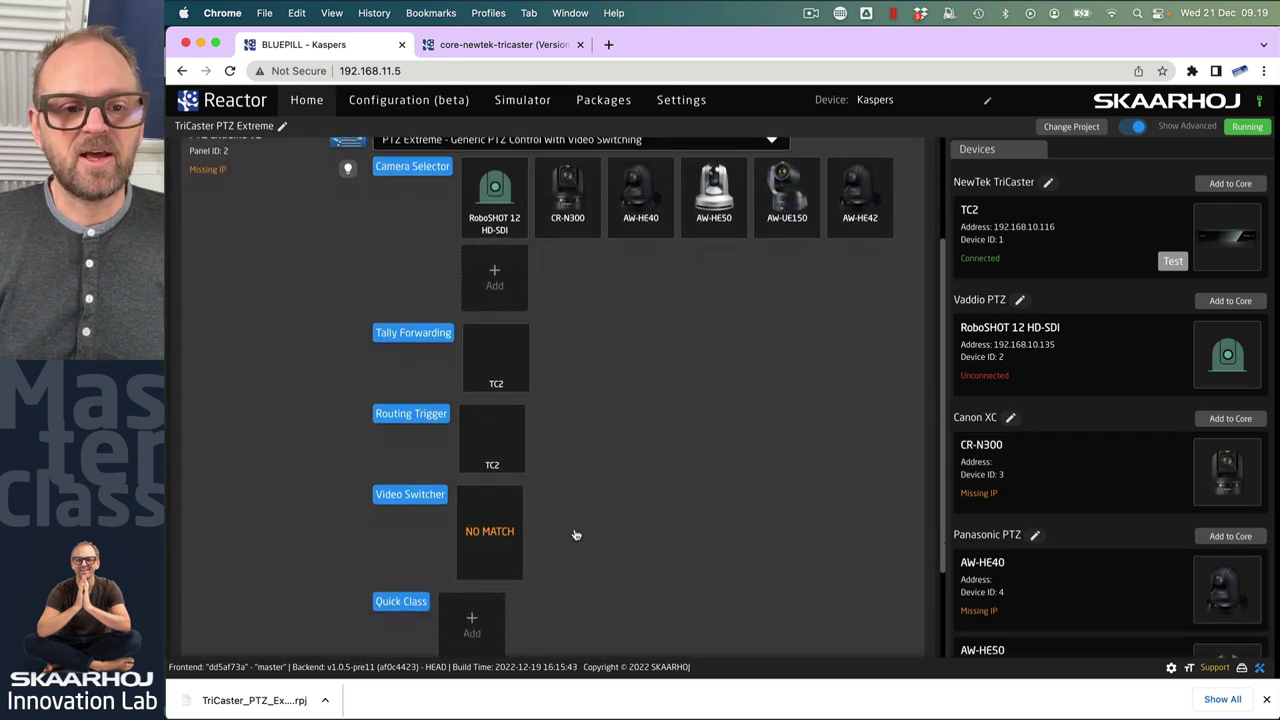
scroll(550, 515, down, 2)
scroll(448, 423, up, 3)
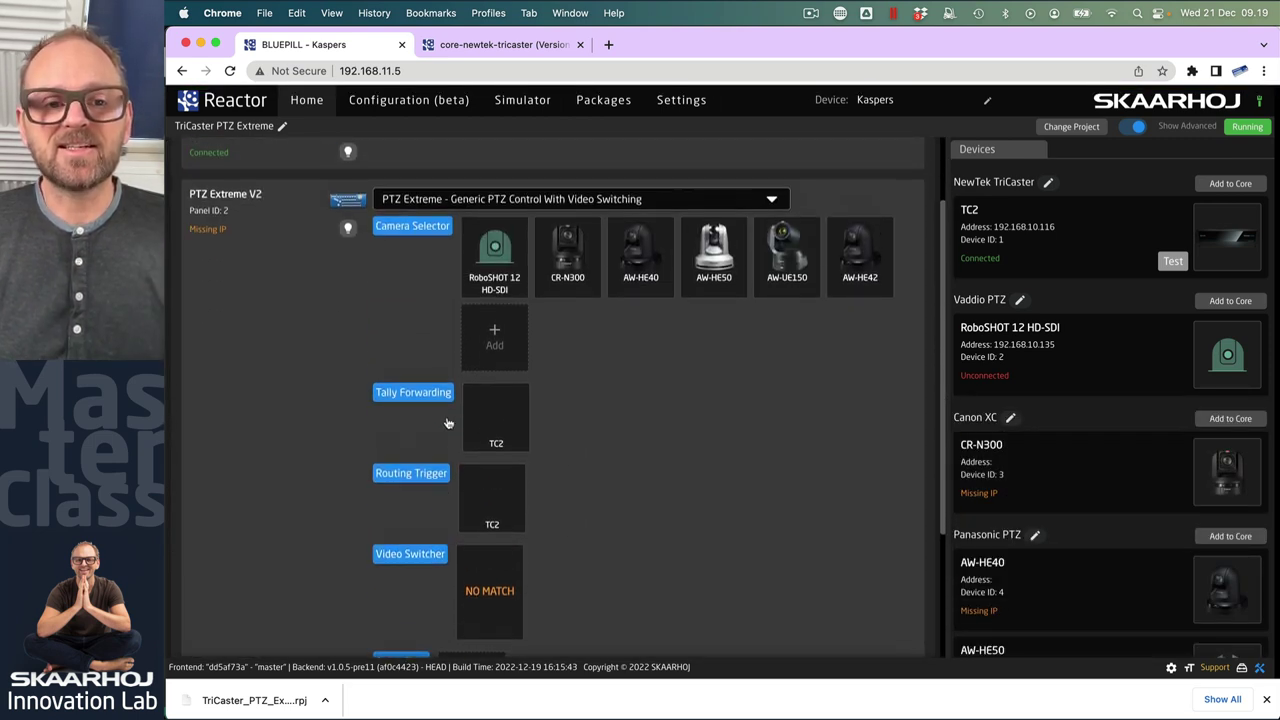
scroll(448, 423, up, 2)
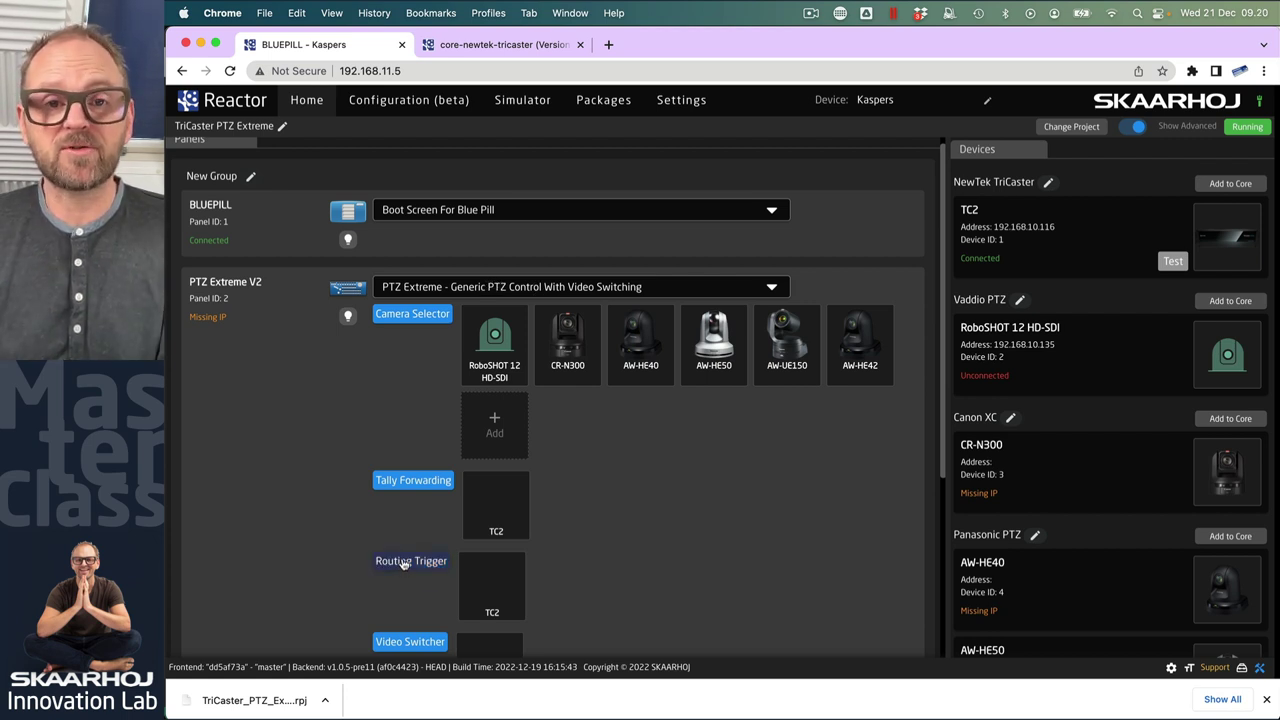
scroll(403, 563, down, 3)
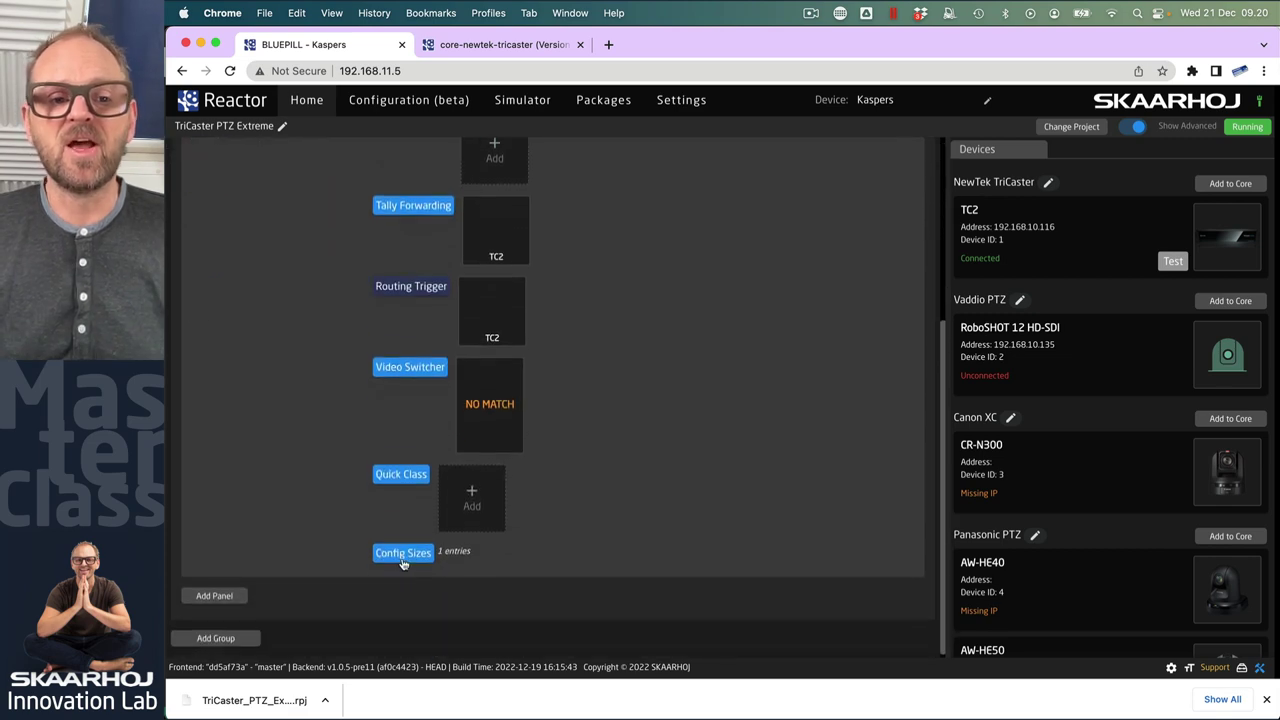
Bind the Video Switcher to TC2, keeping the QuickBar.TriCaster.VideoSwitcher.Generic config
click(418, 365)
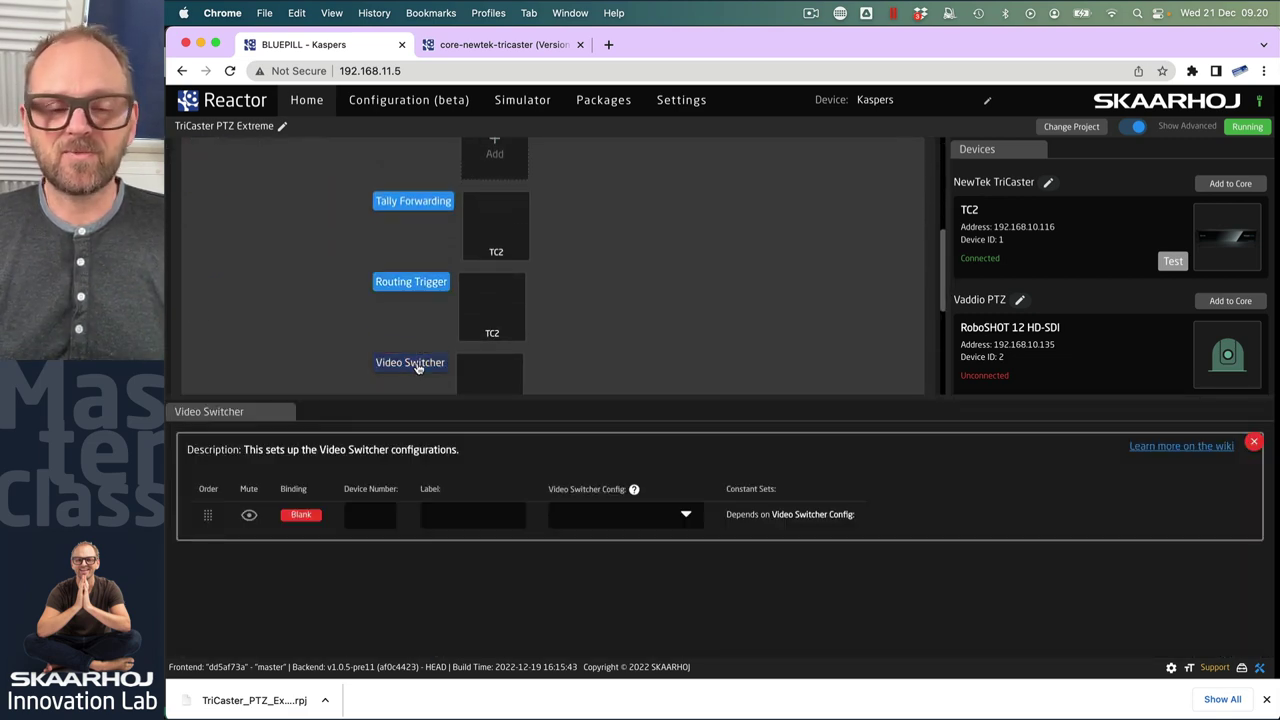
click(306, 517)
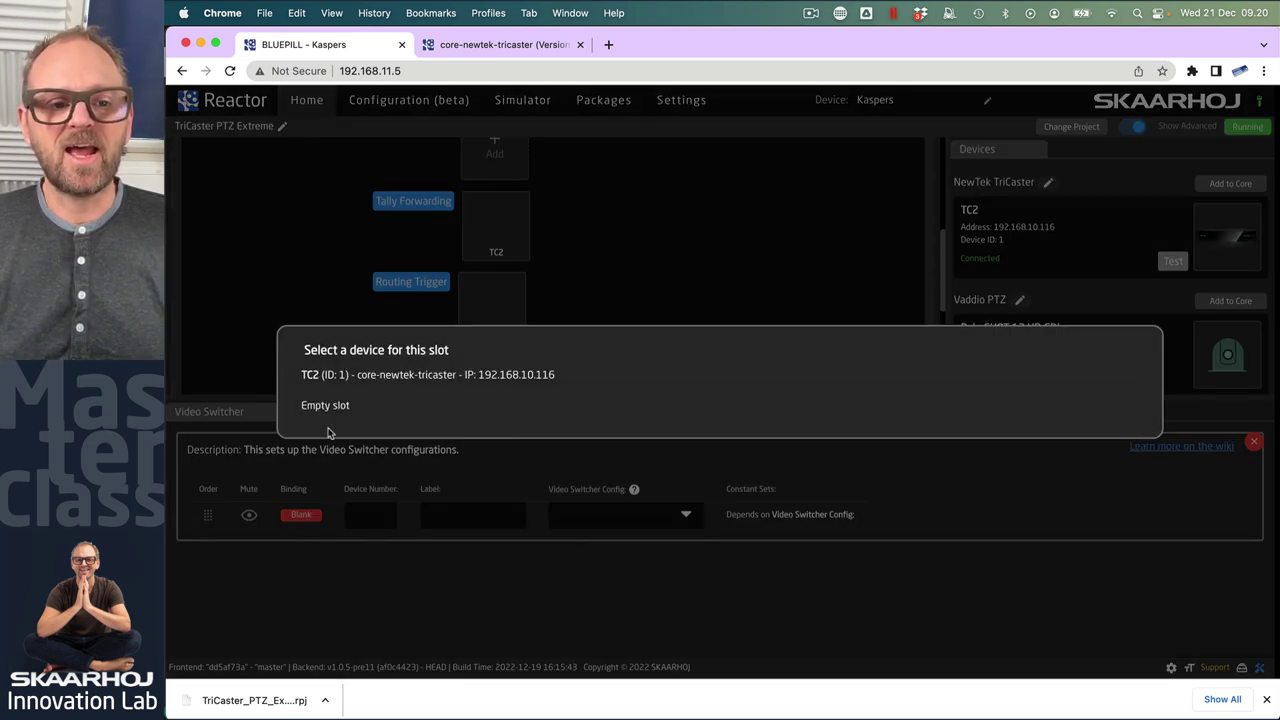
click(345, 380)
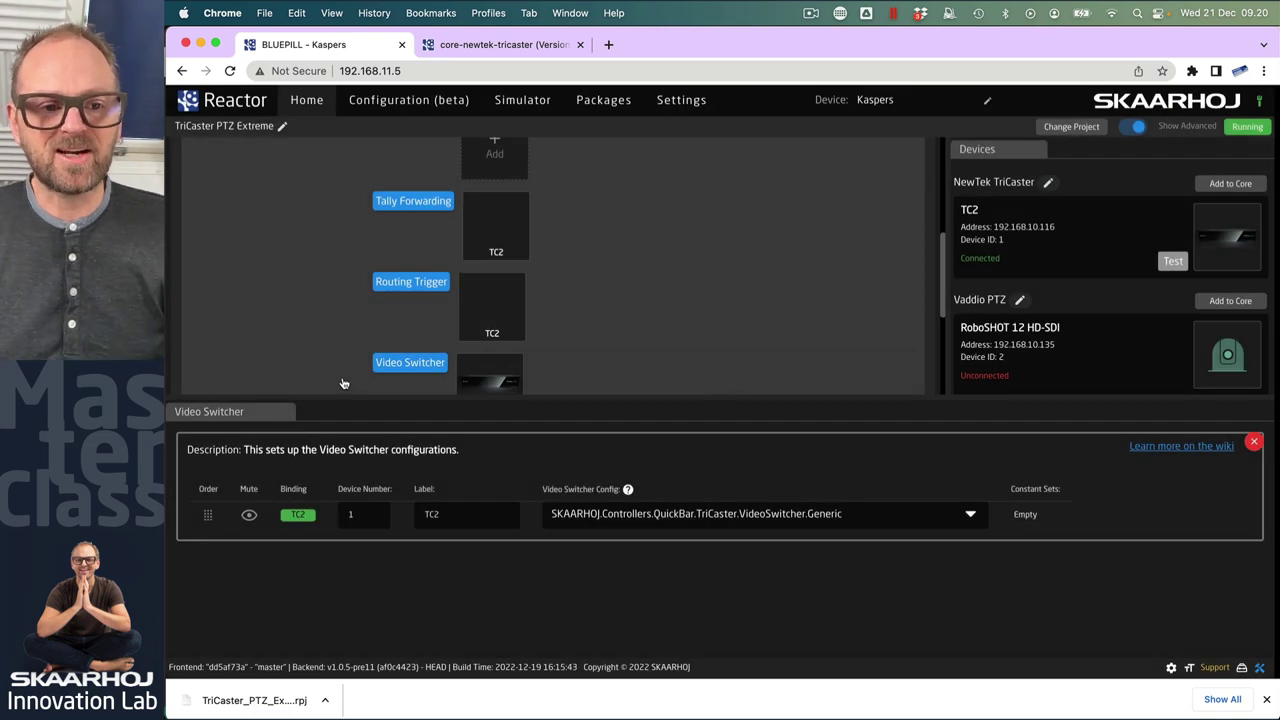
click(799, 515)
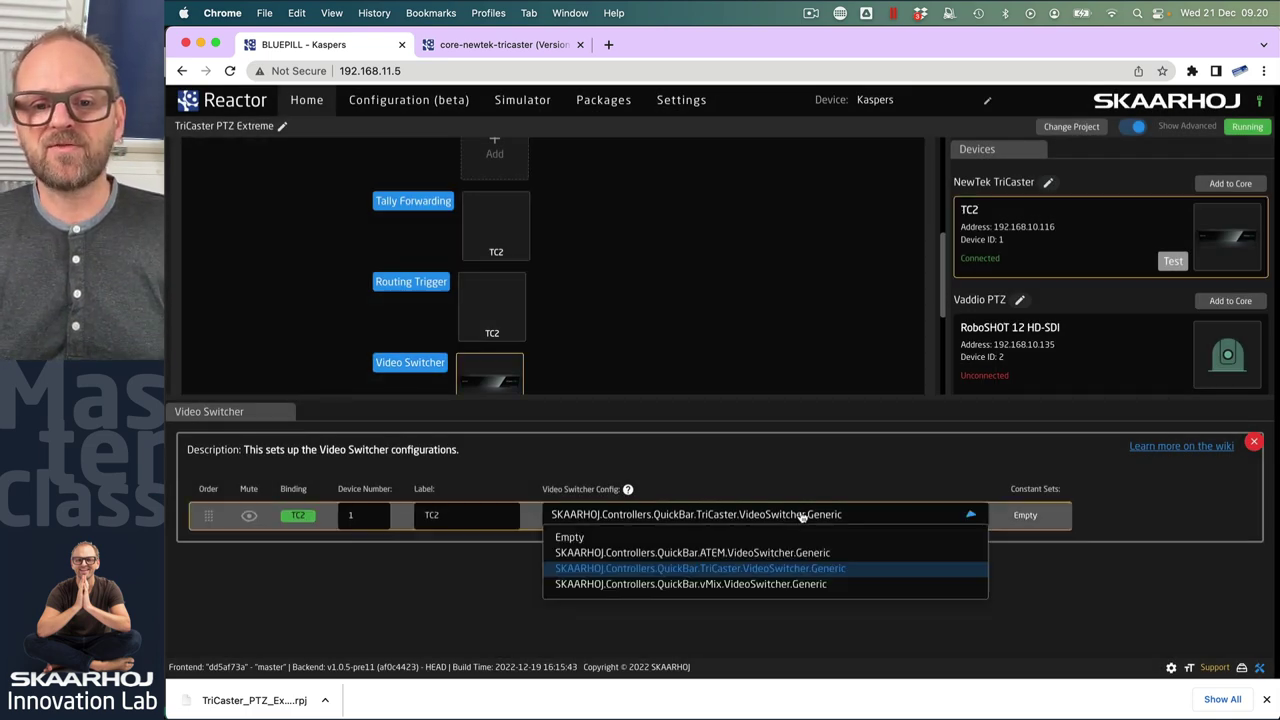
click(766, 568)
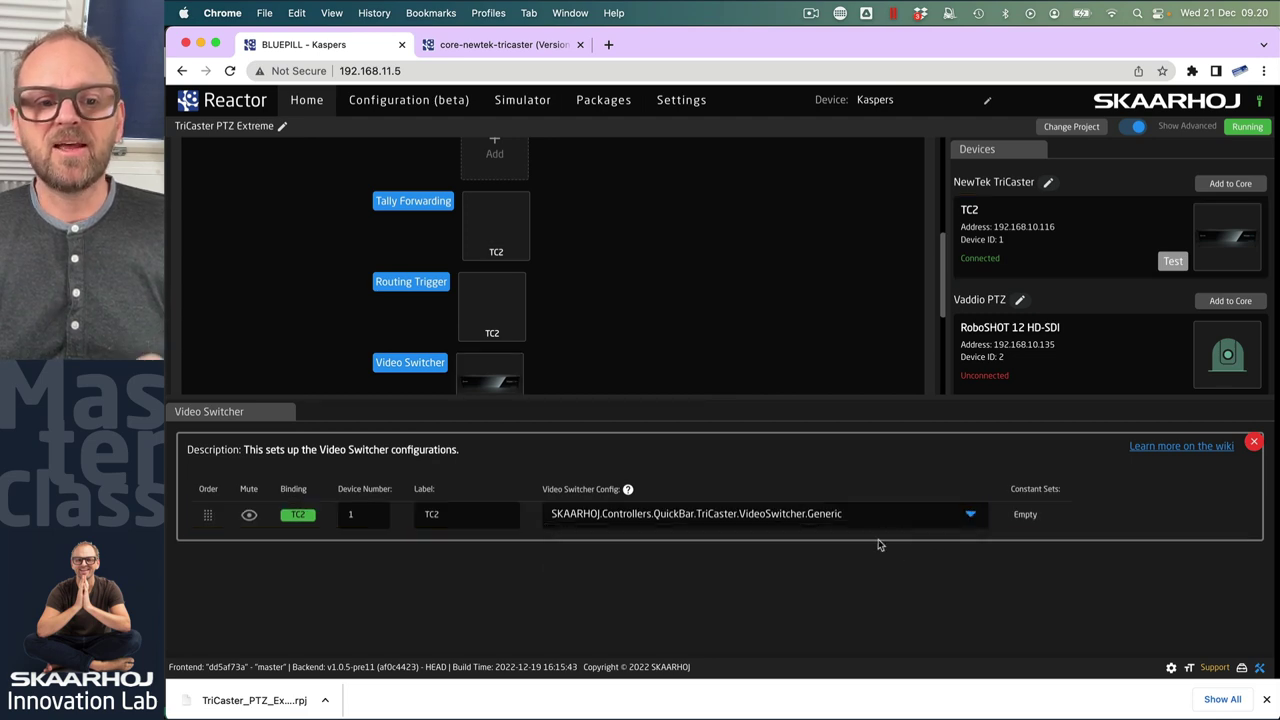
Show the simulator beside the TriCaster session with the panel's AUTO and CUT buttons in view
click(535, 104)
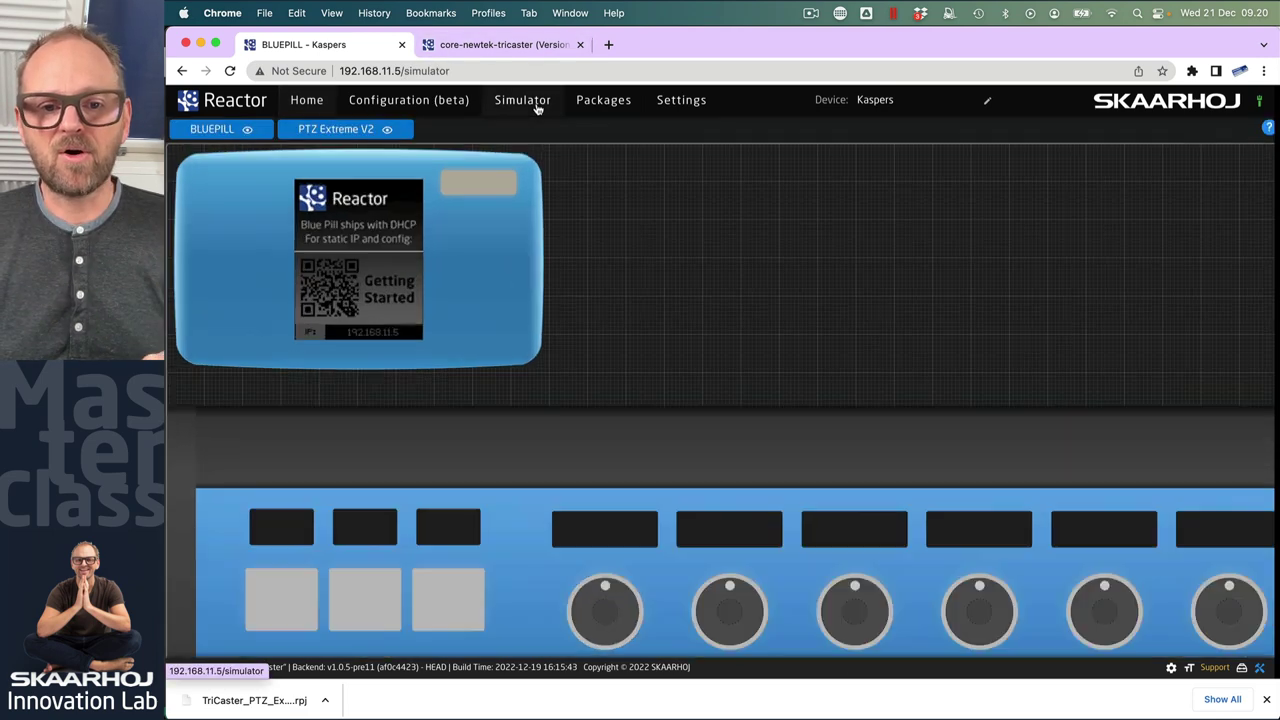
scroll(1140, 487, down, 4)
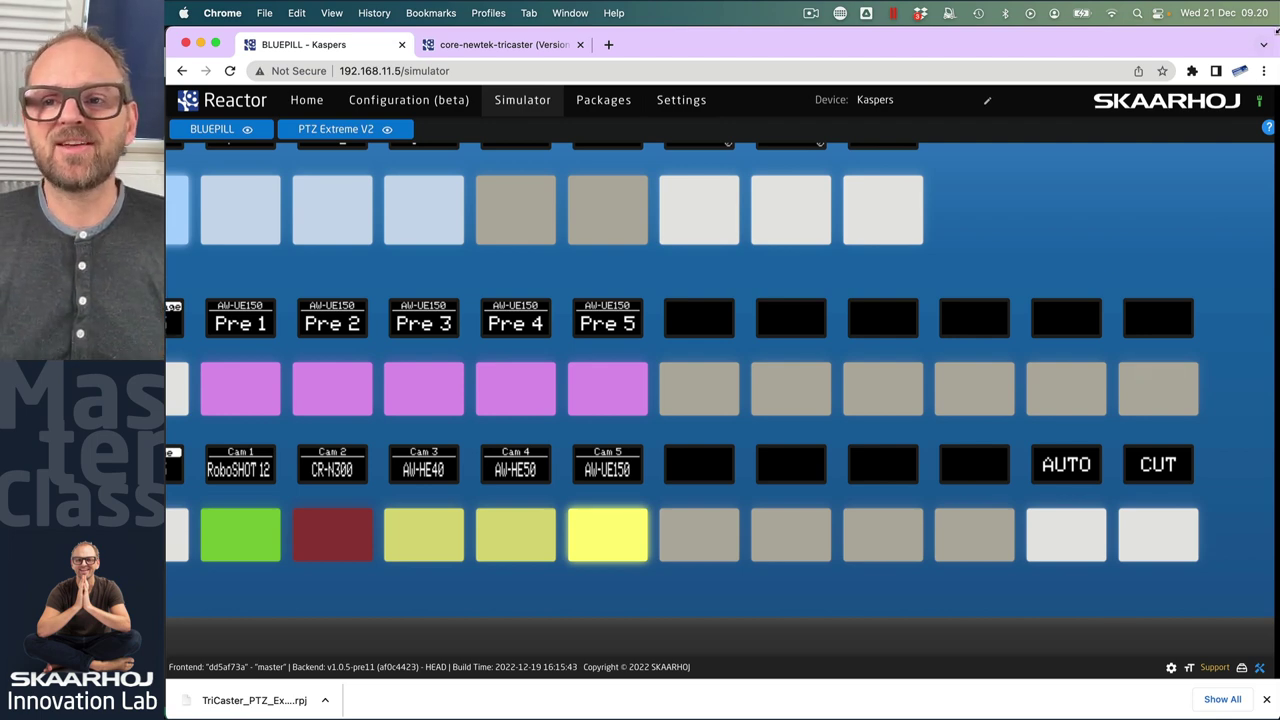
drag(1225, 30, 664, 44)
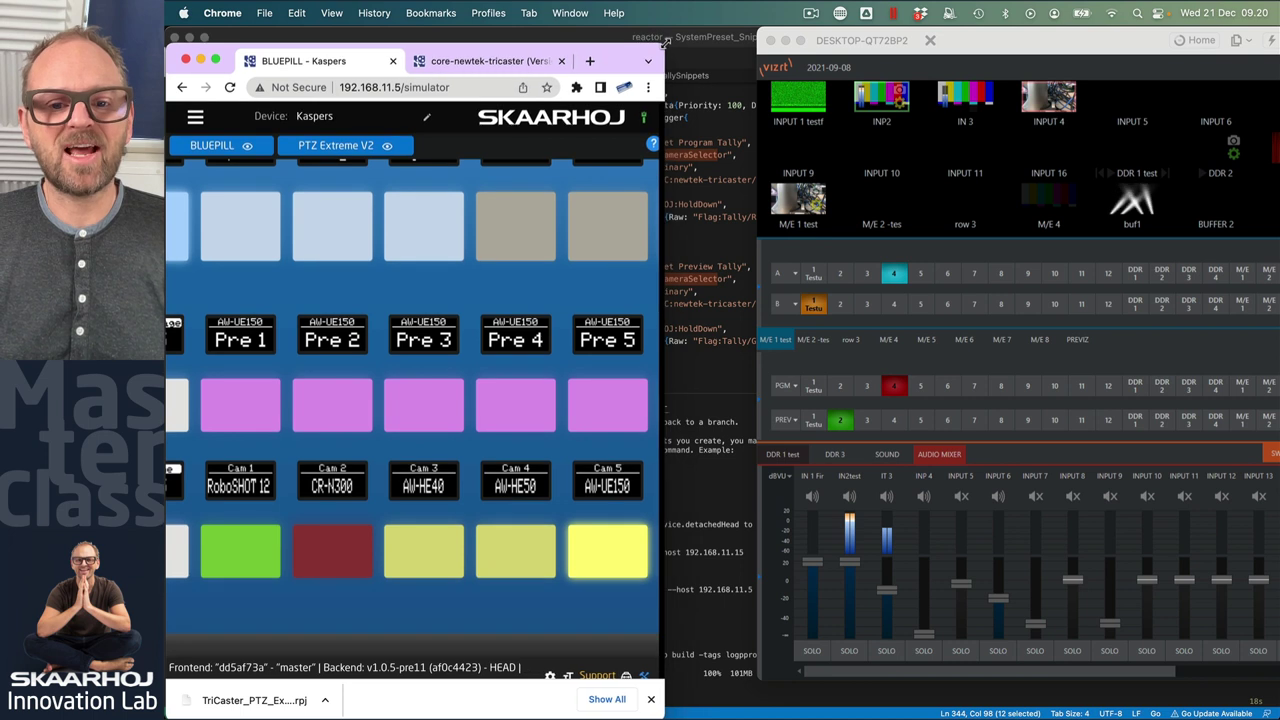
drag(595, 368, 240, 352)
scroll(448, 354, right, 4)
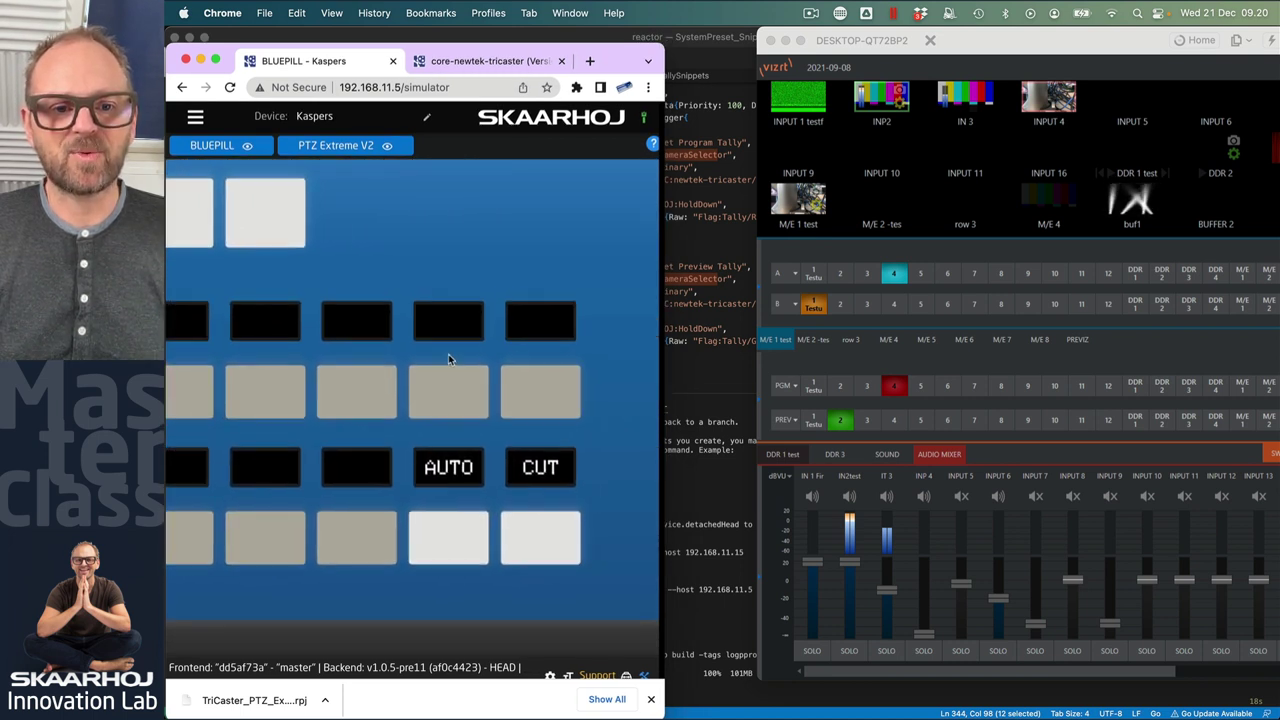
Fire CUT and AUTO transitions from the panel, swapping TriCaster preview and program
click(540, 555)
click(540, 555)
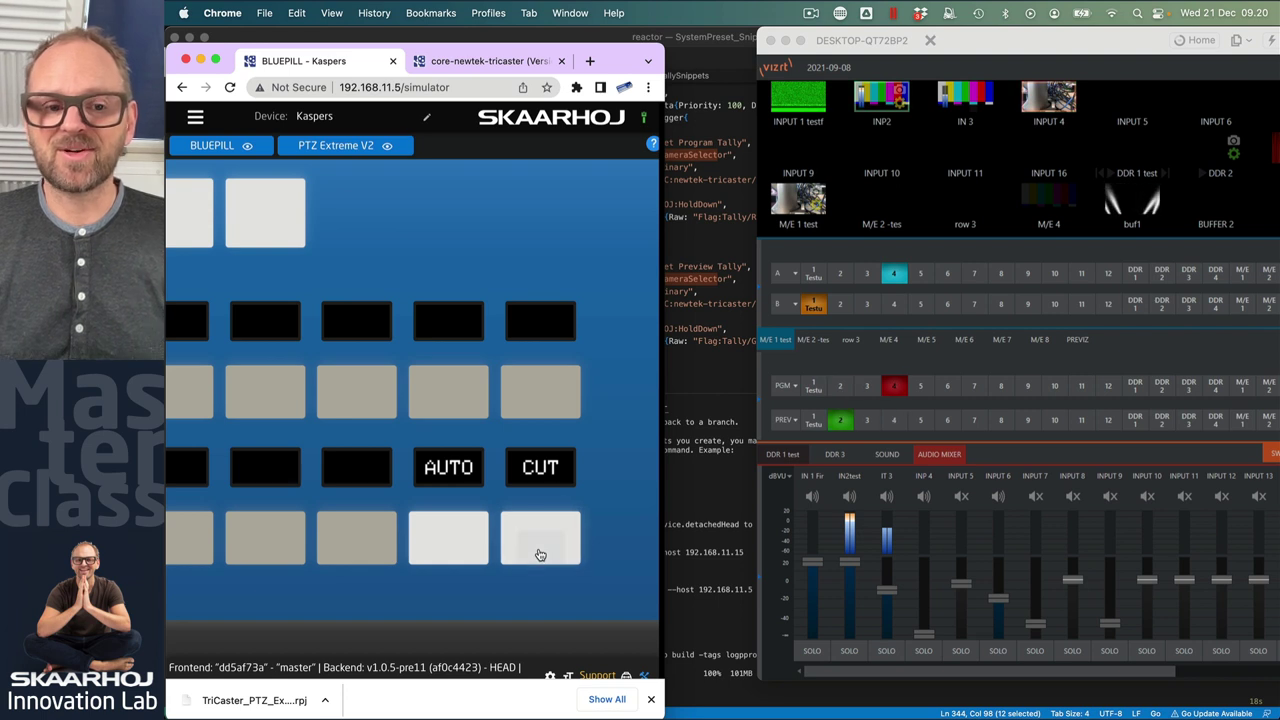
click(540, 555)
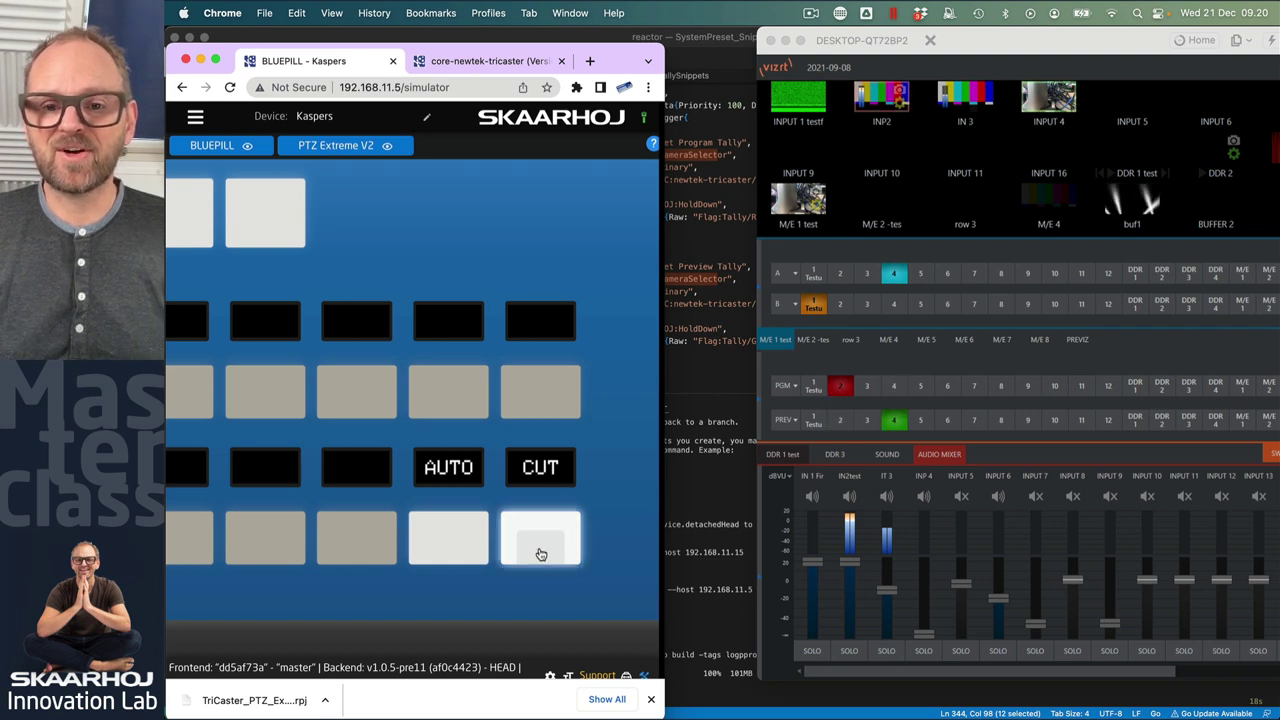
click(451, 556)
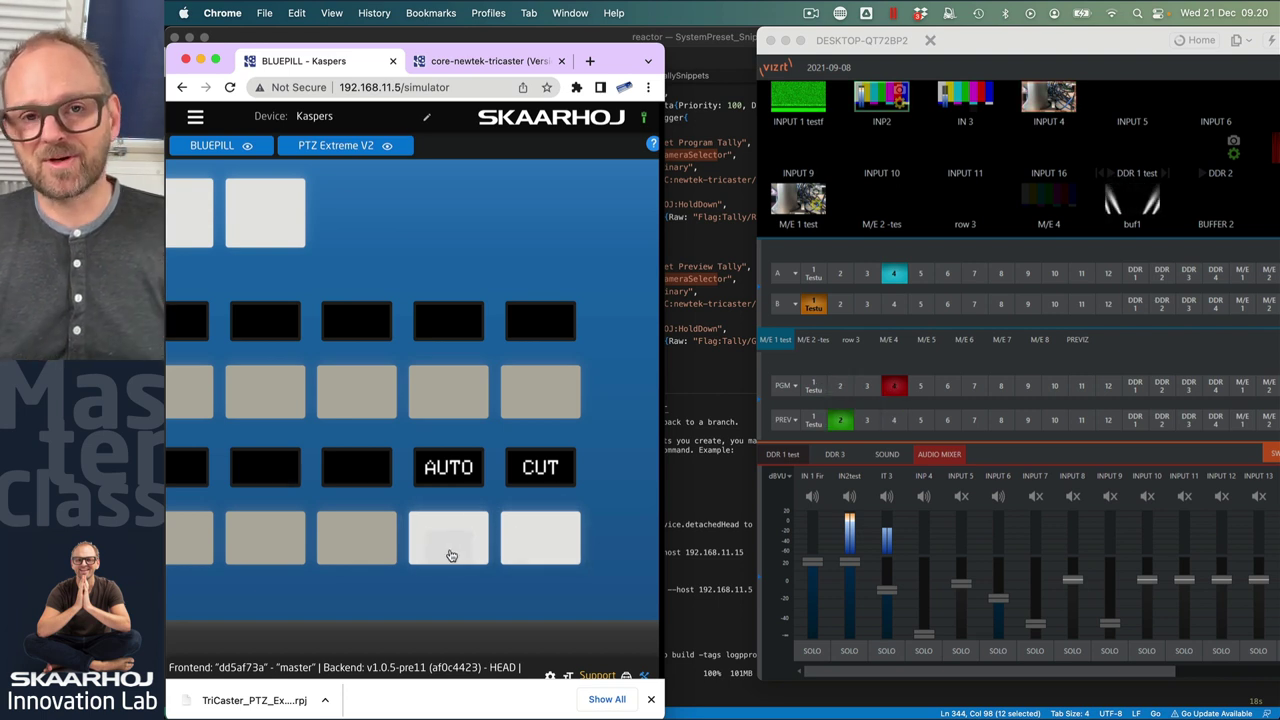
click(802, 40)
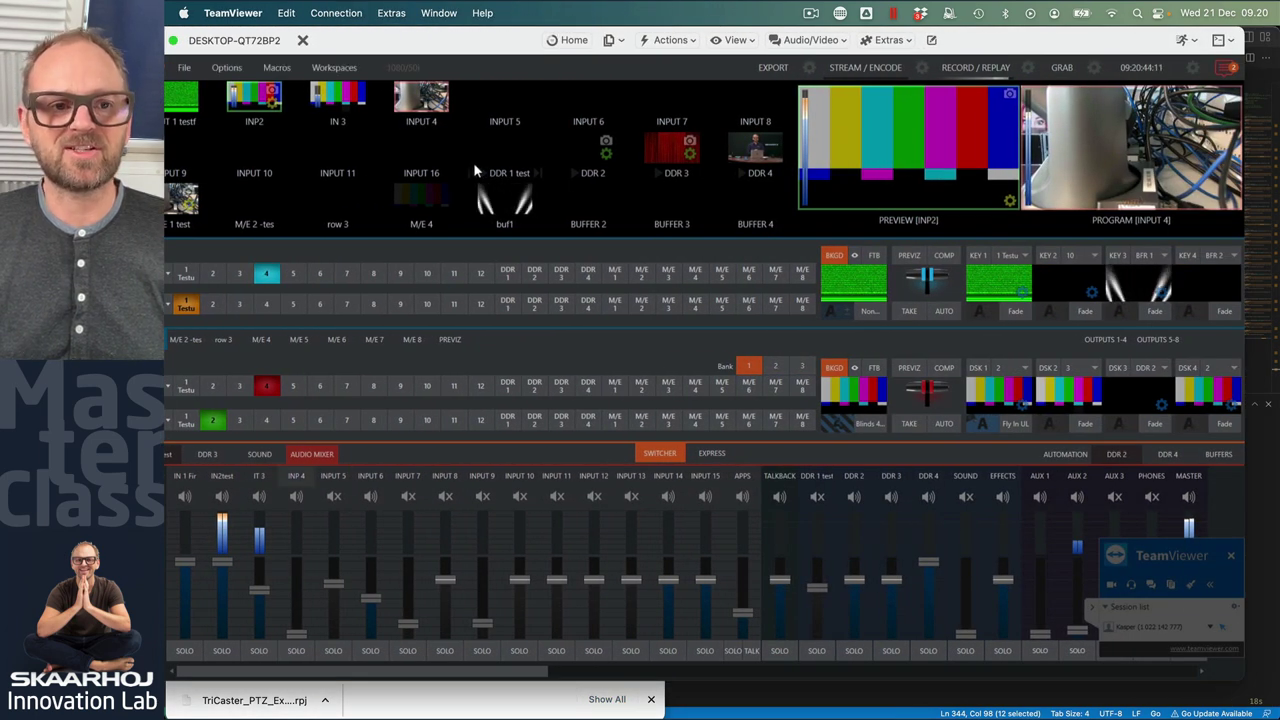
click(503, 700)
click(543, 548)
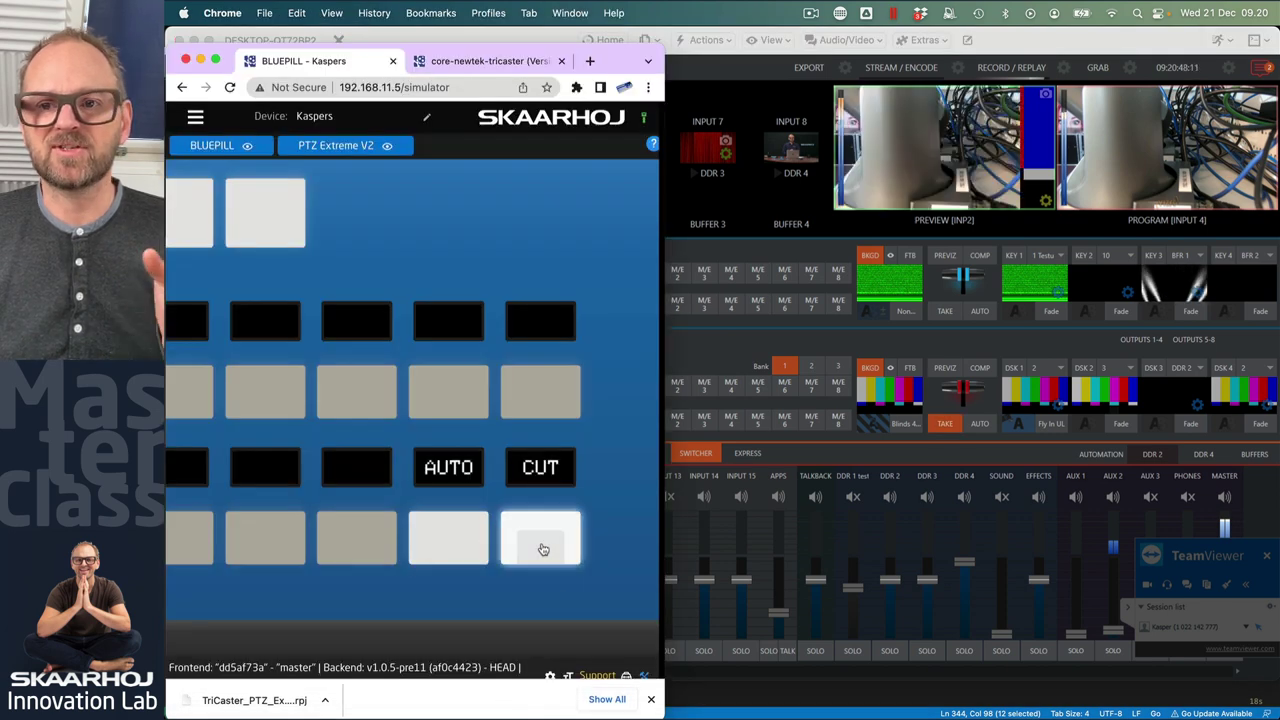
click(543, 548)
click(543, 548)
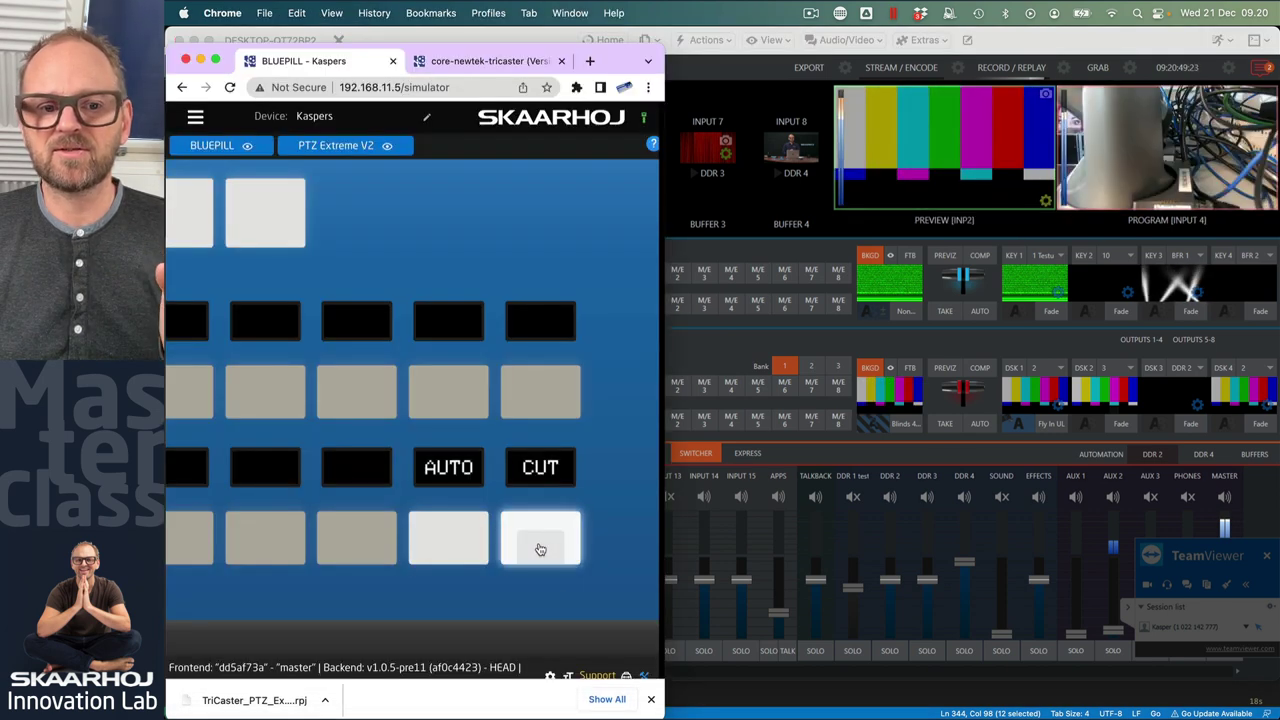
click(448, 553)
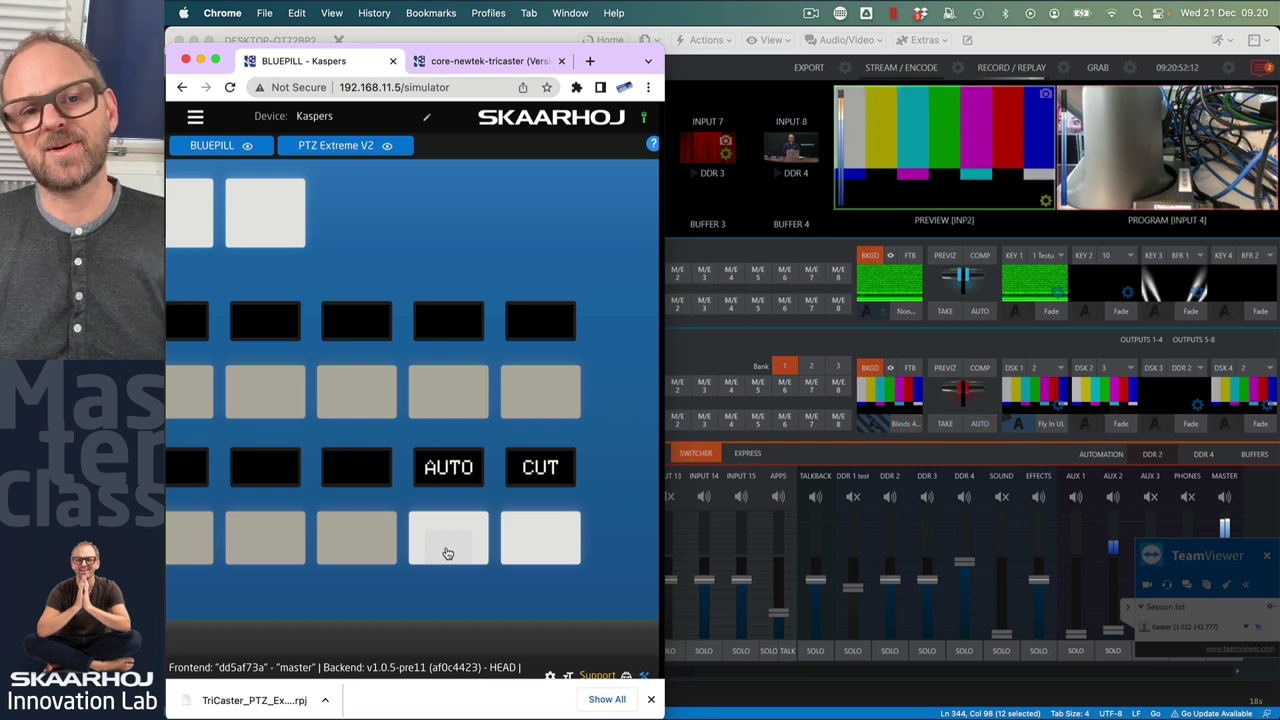
Maximize the simulator window to fill the screen
key(ctrl+alt+Right)
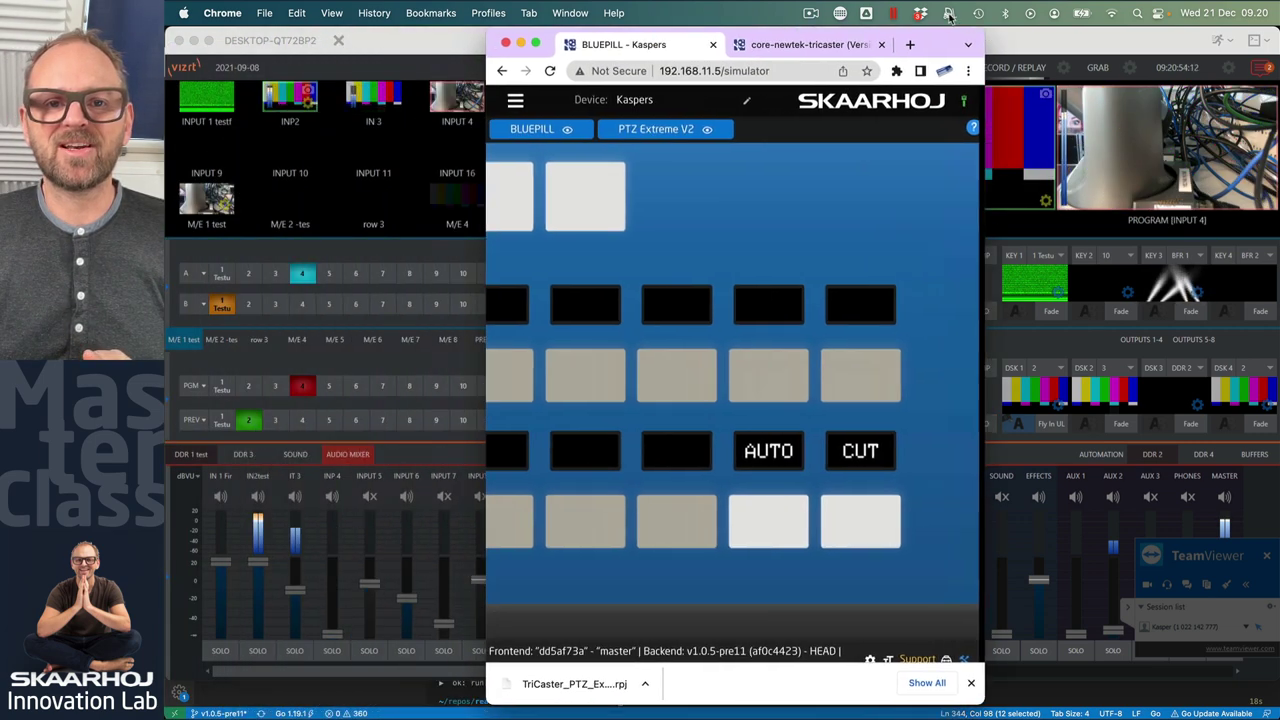
key(ctrl+alt+Left)
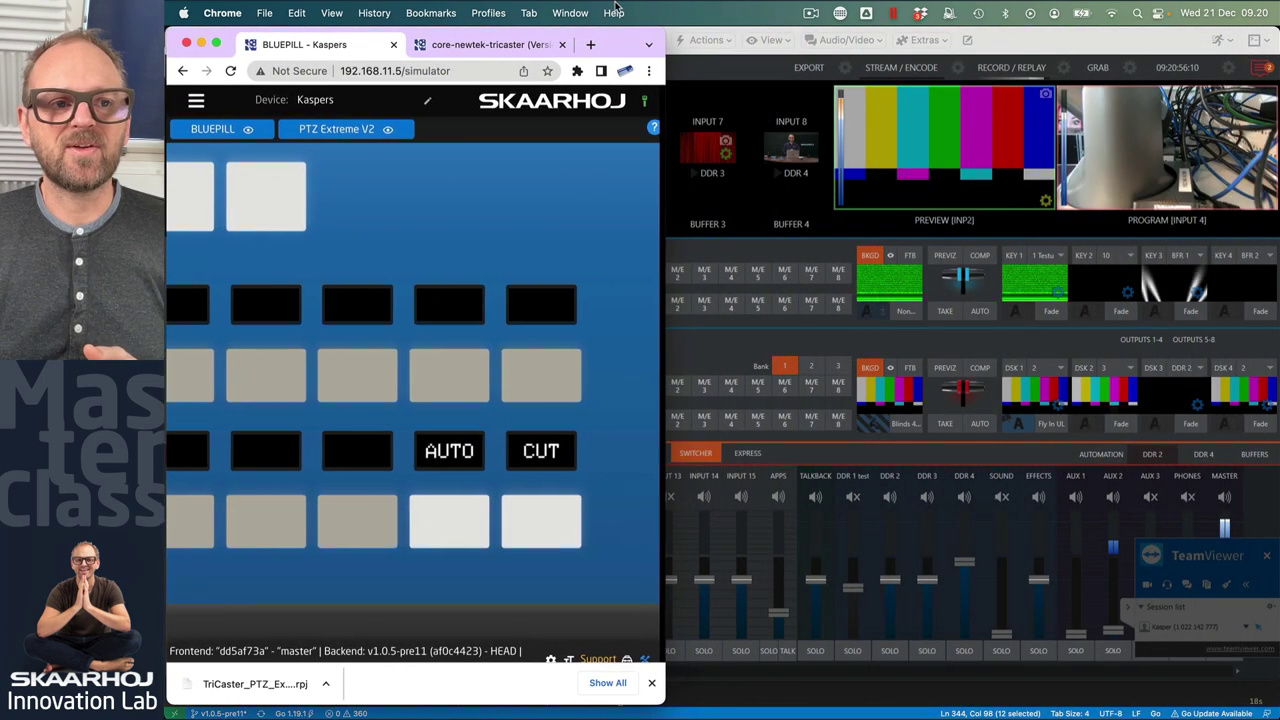
key(ctrl+alt+Return)
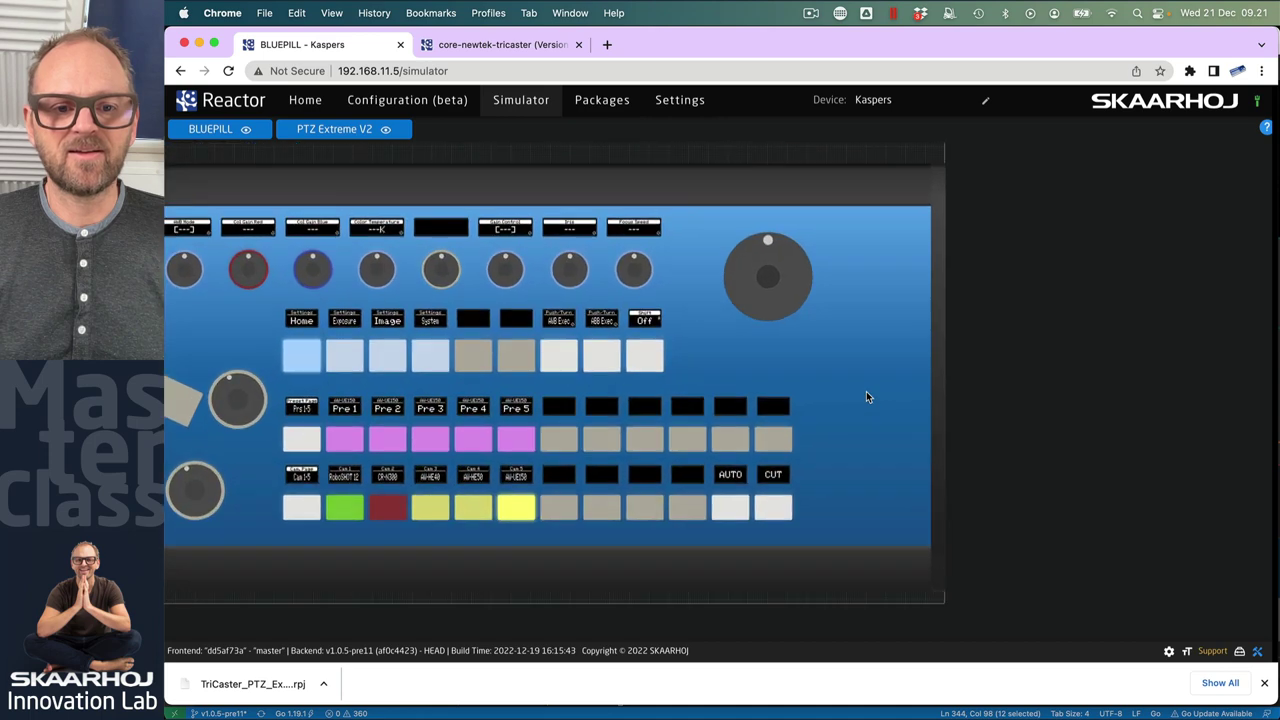
On the Home page, close the Constant Set pane and cancel the Quick Class add-device dialog
click(305, 100)
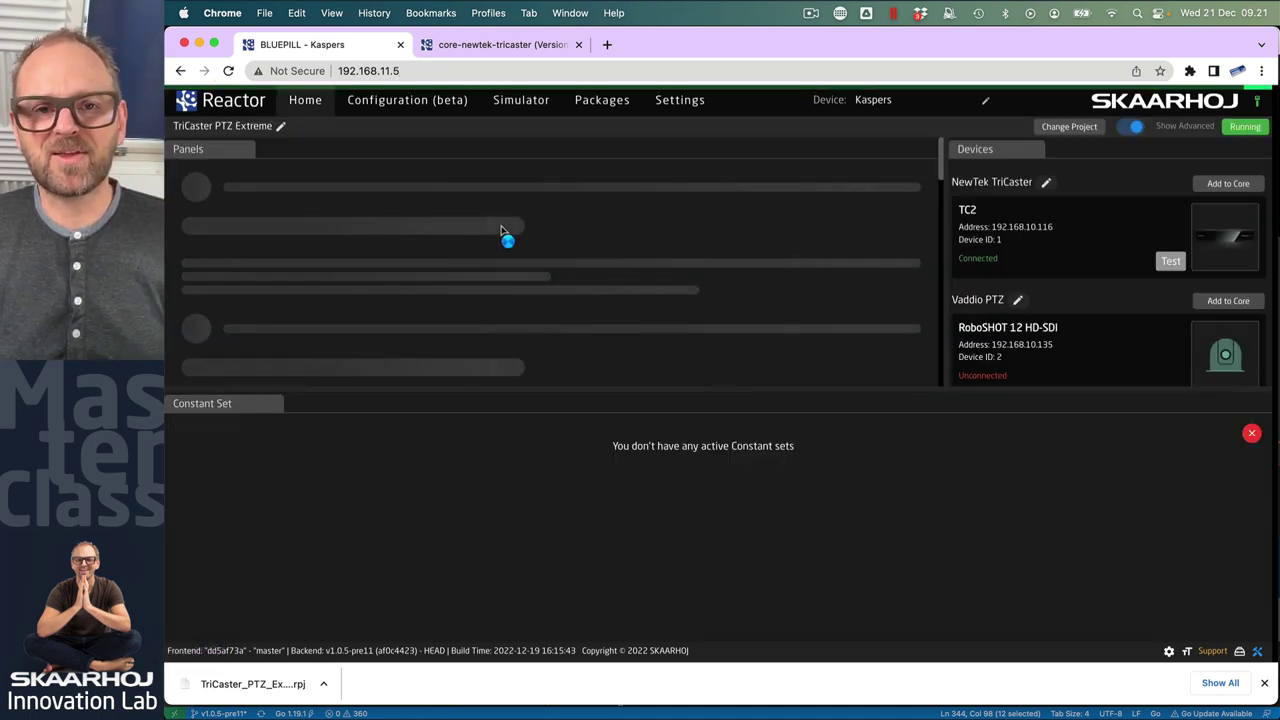
click(1251, 433)
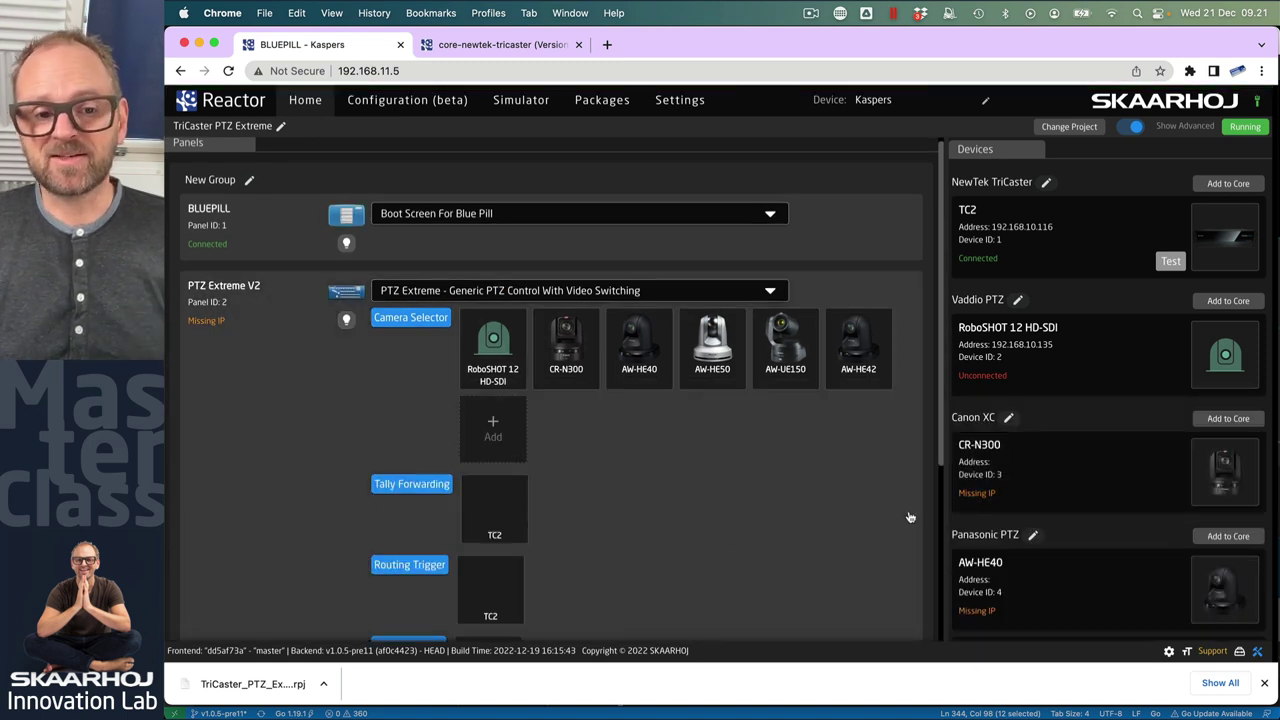
scroll(716, 540, down, 5)
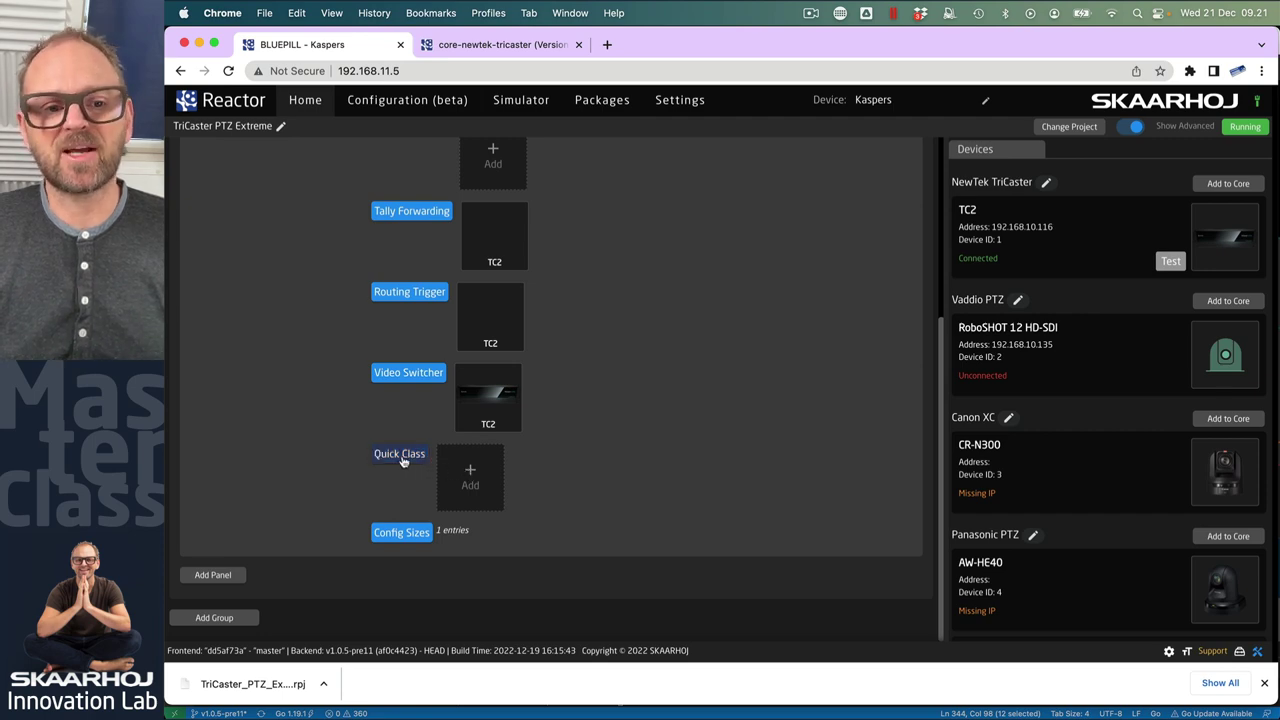
click(473, 469)
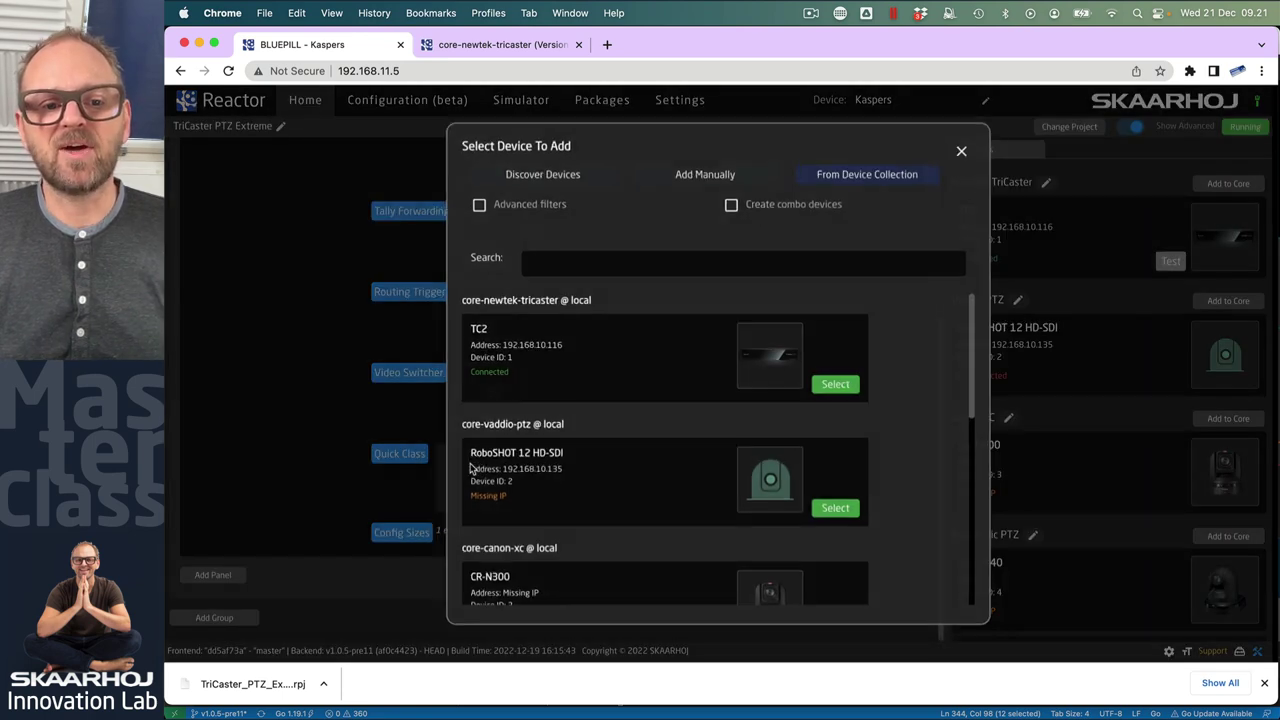
click(967, 145)
In the Simulator, page the camera row between Cams 1-5 and 6-9 twice, then return Home
click(512, 100)
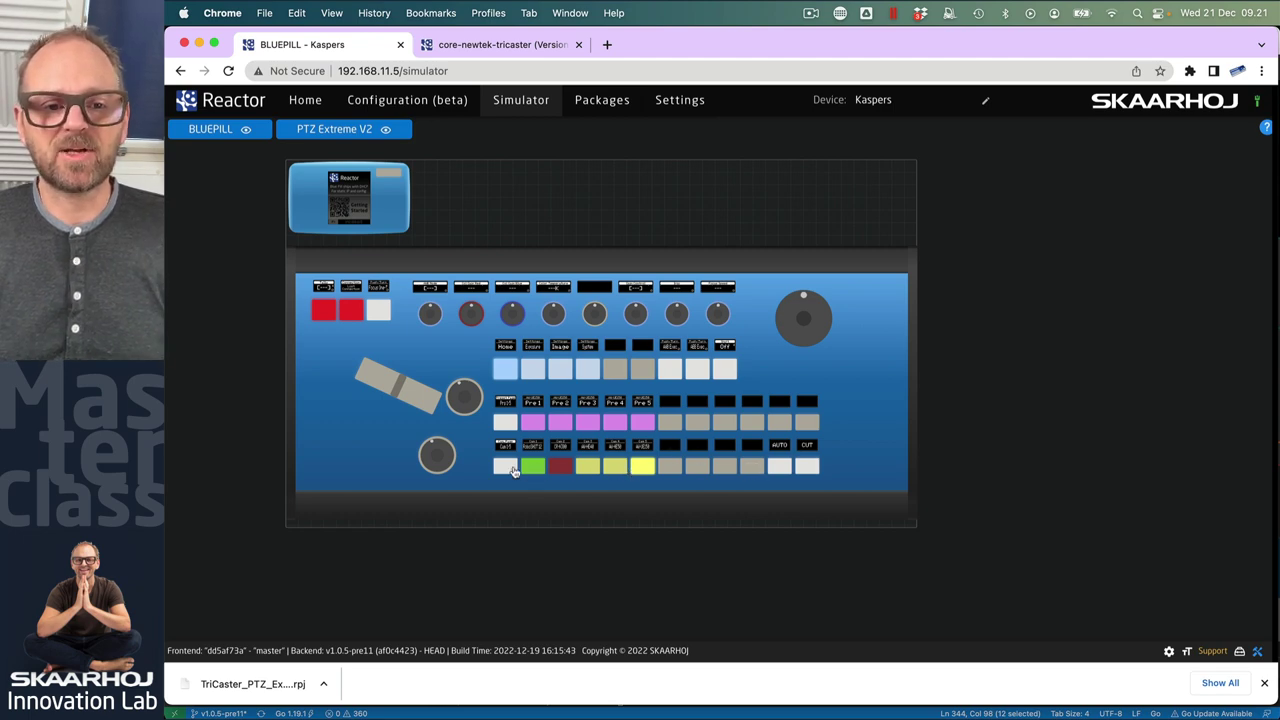
scroll(509, 465, up, 5)
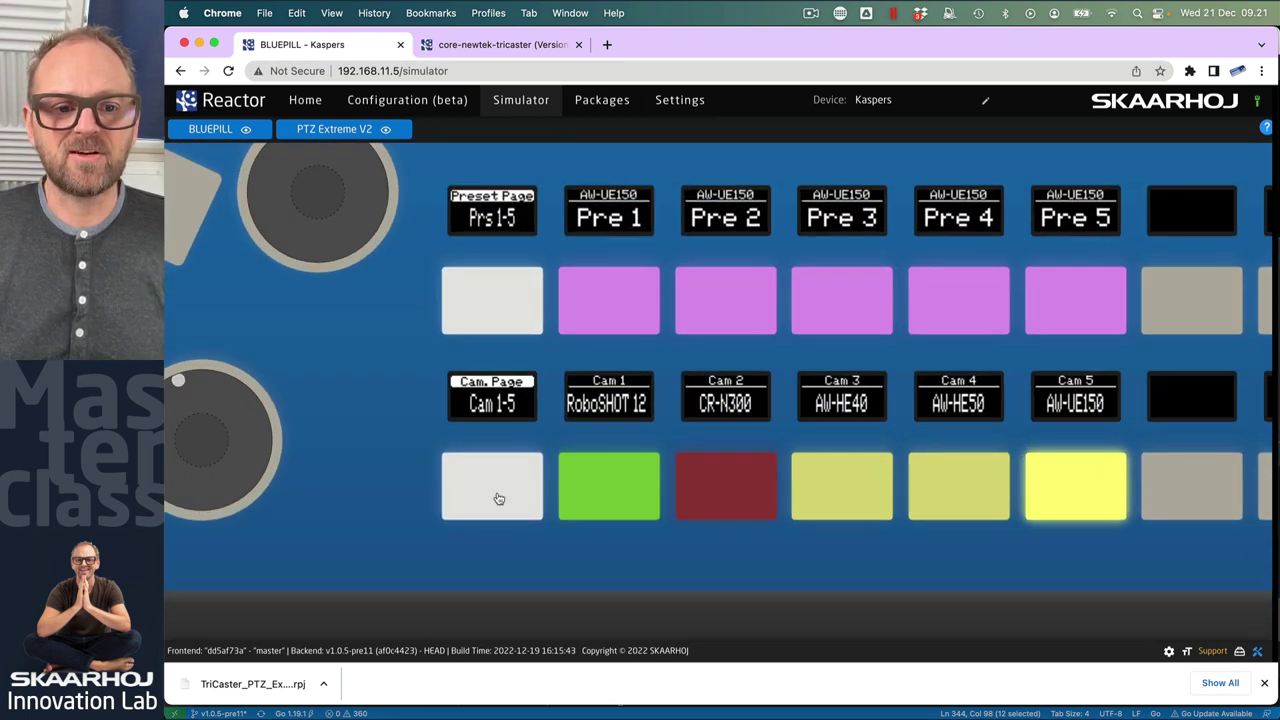
click(497, 499)
click(494, 502)
click(494, 503)
click(493, 505)
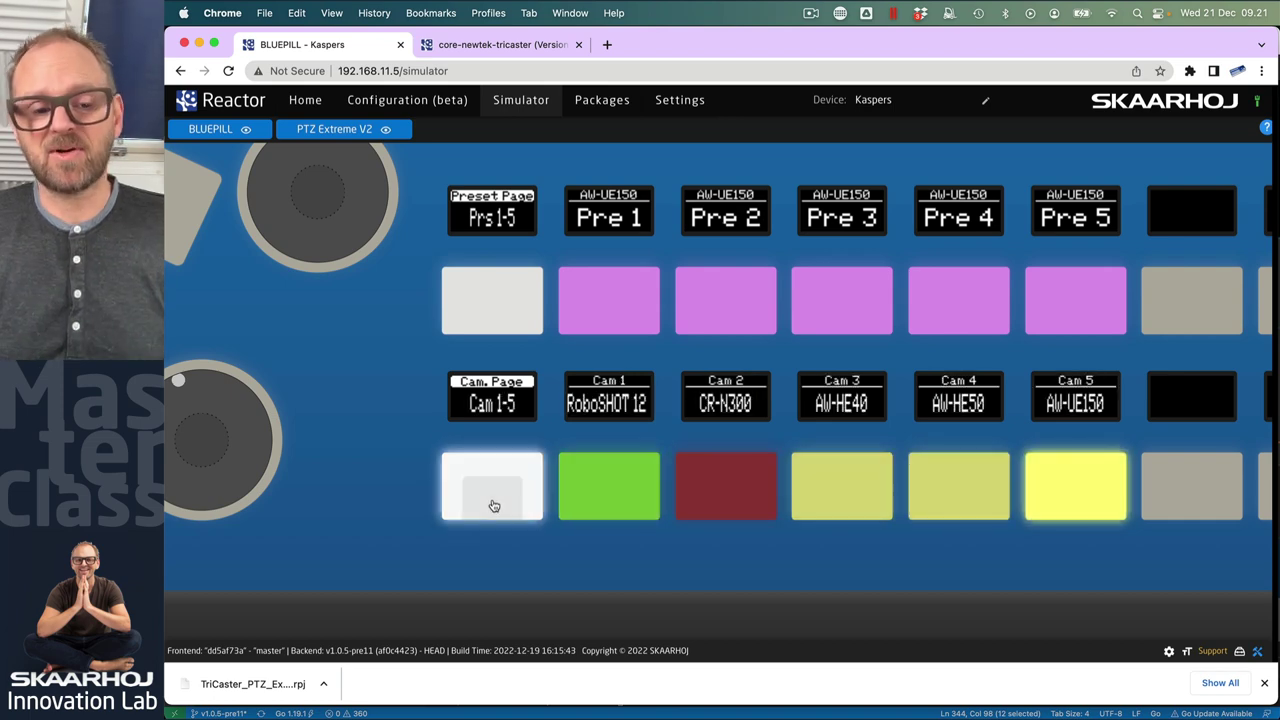
scroll(493, 505, down, 5)
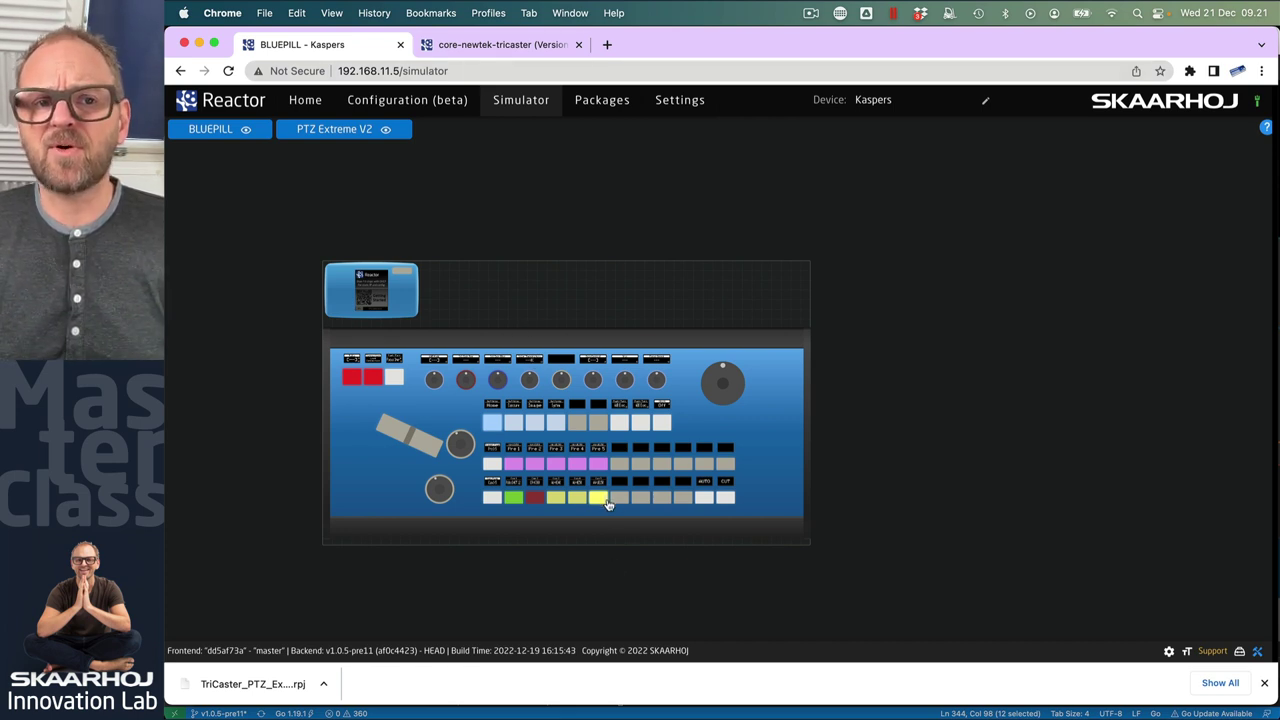
click(305, 101)
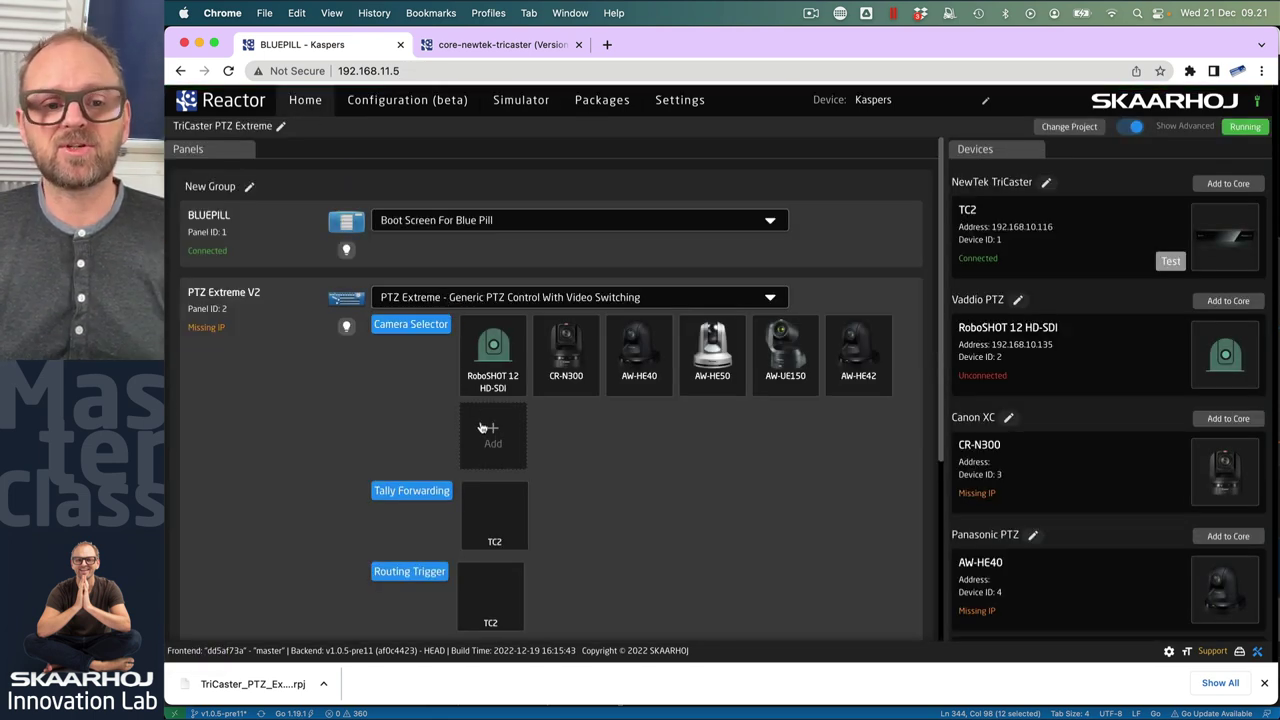
Add two new Camera Selector entries and name the first one DDR
click(395, 330)
scroll(395, 330, down, 3)
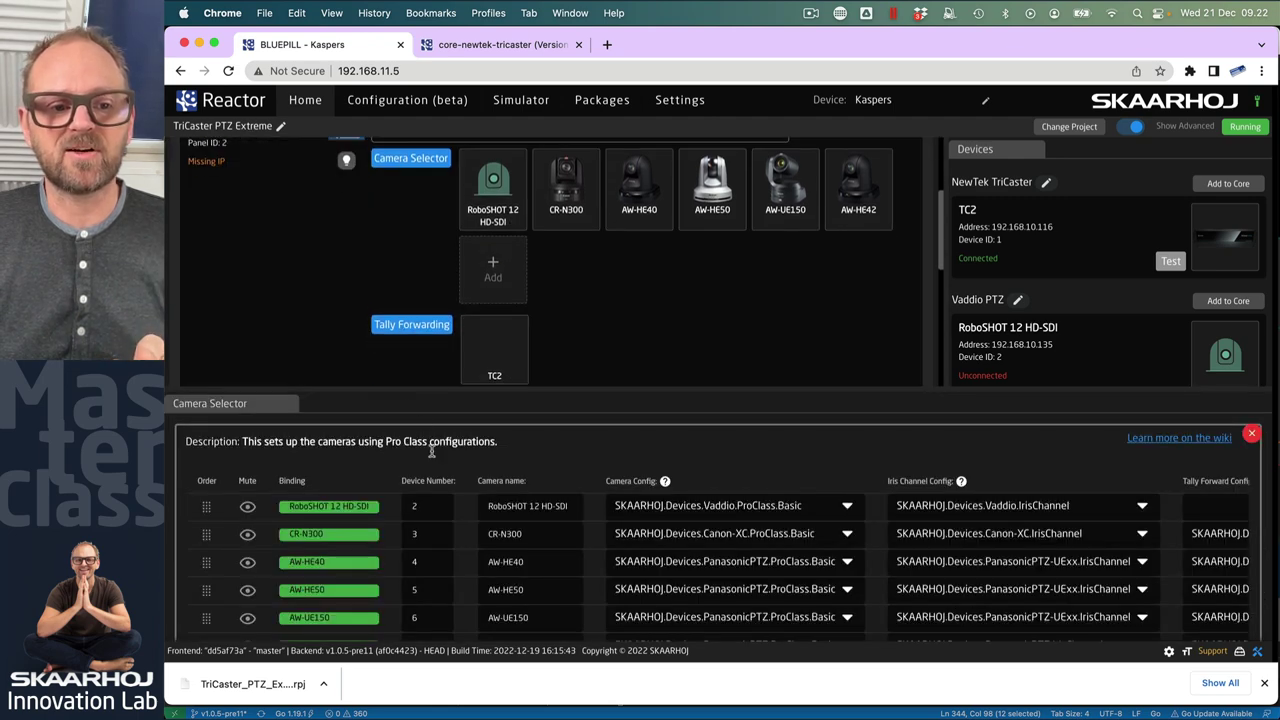
scroll(430, 470, down, 3)
click(473, 592)
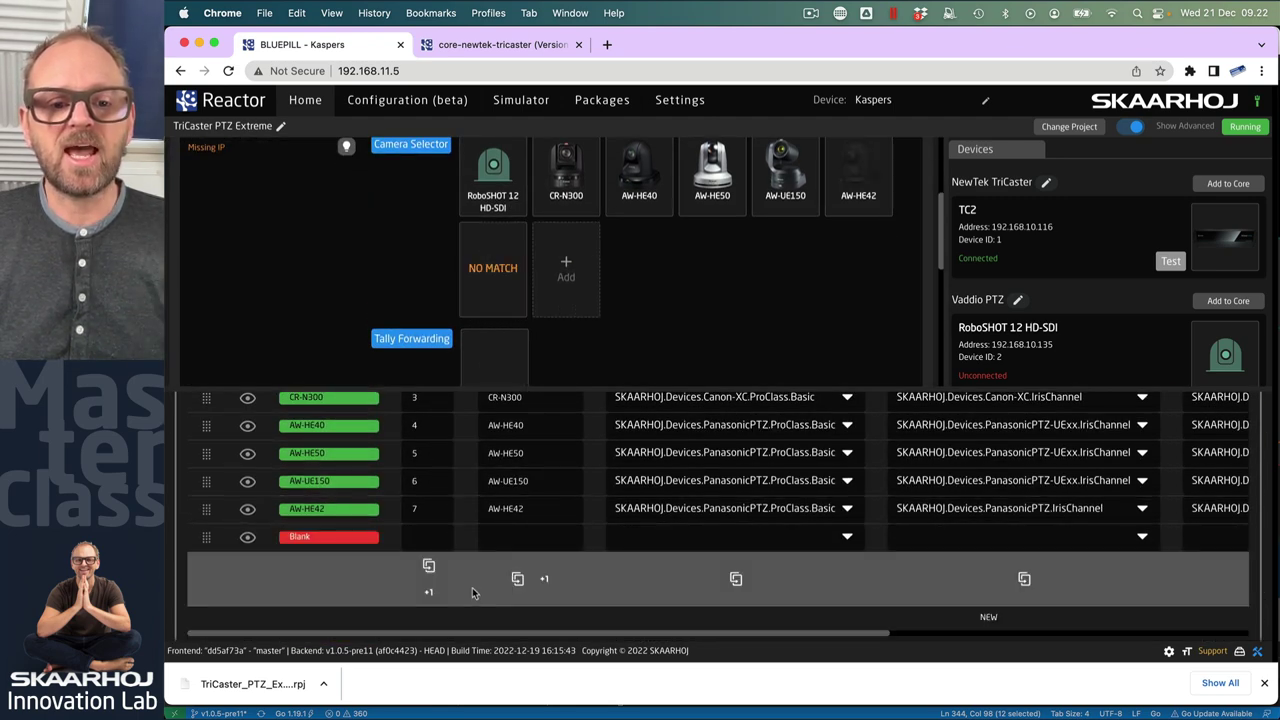
click(473, 622)
click(430, 537)
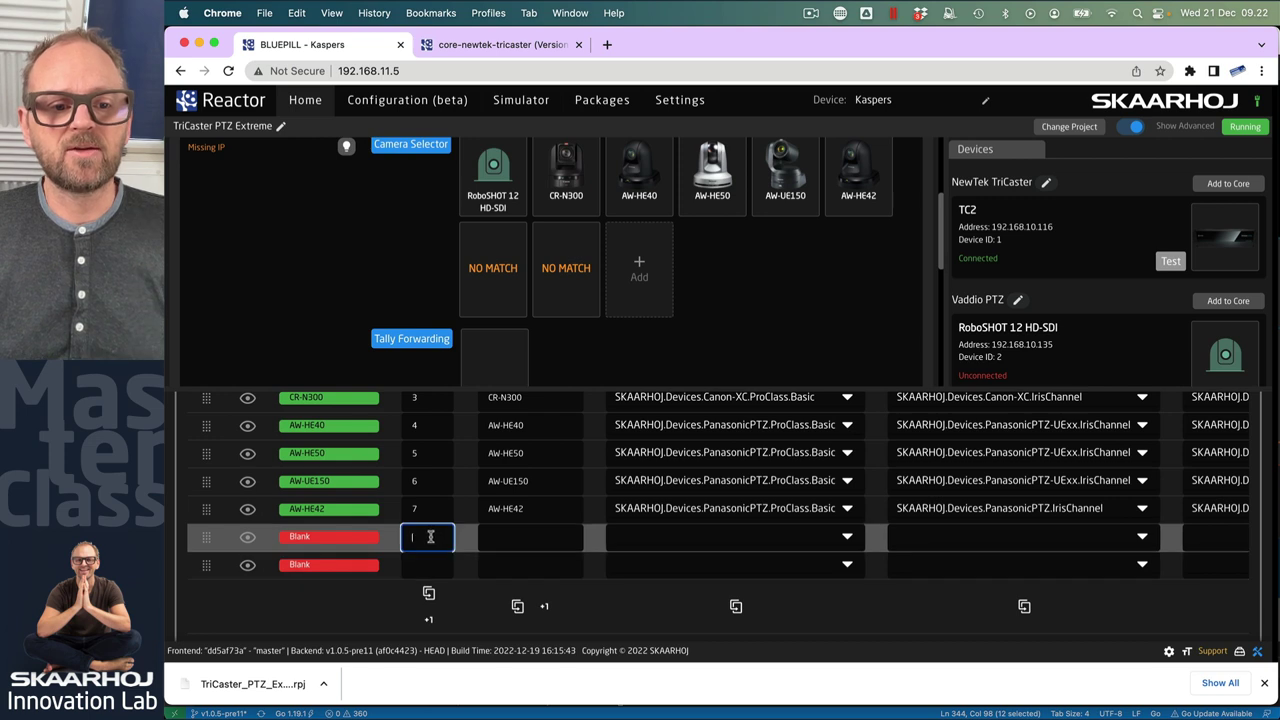
click(513, 540)
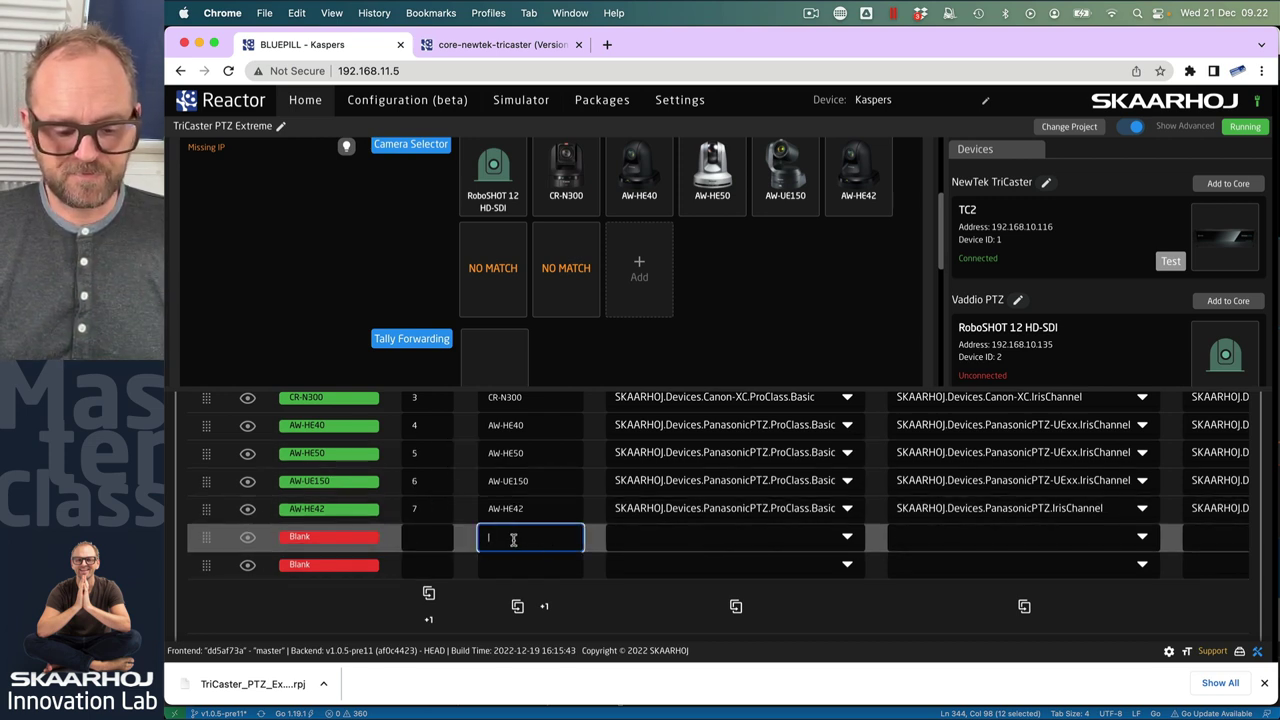
text(DDR)
click(531, 565)
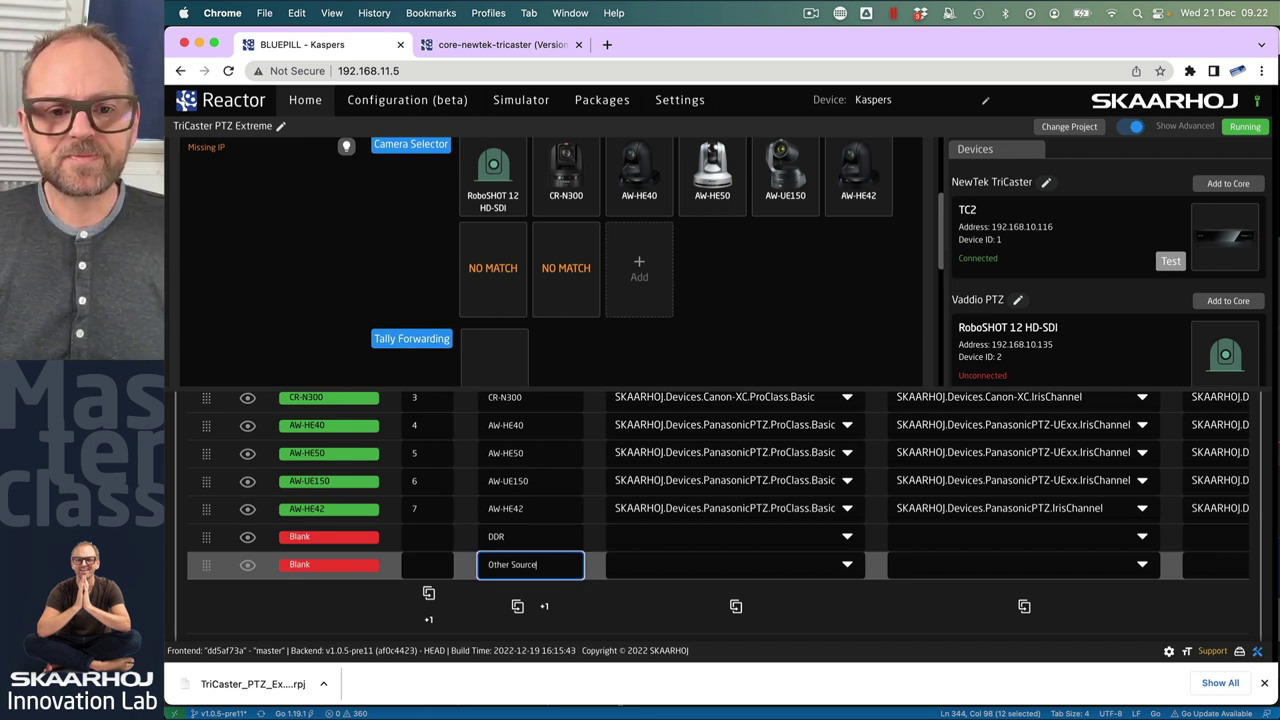
Give the DDR and Other Source rows Tally and Route Index values 1001 and 7
scroll(880, 525, up, 2)
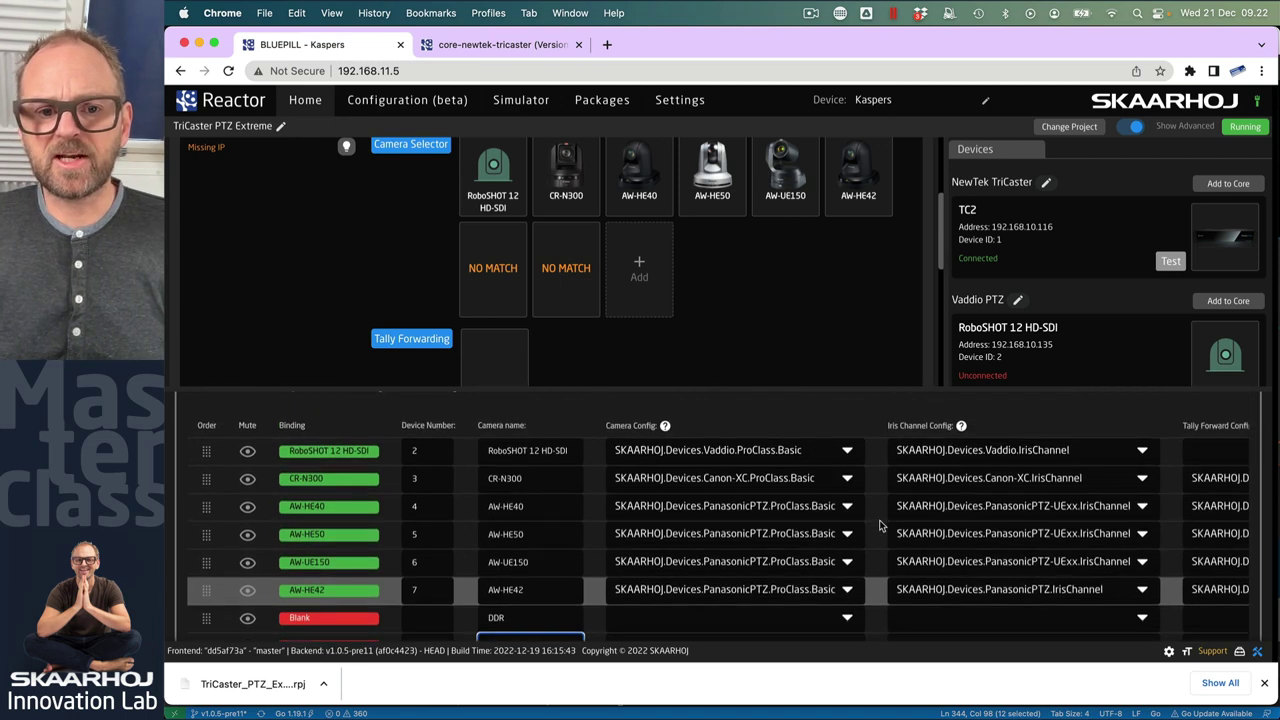
scroll(880, 525, right, 10)
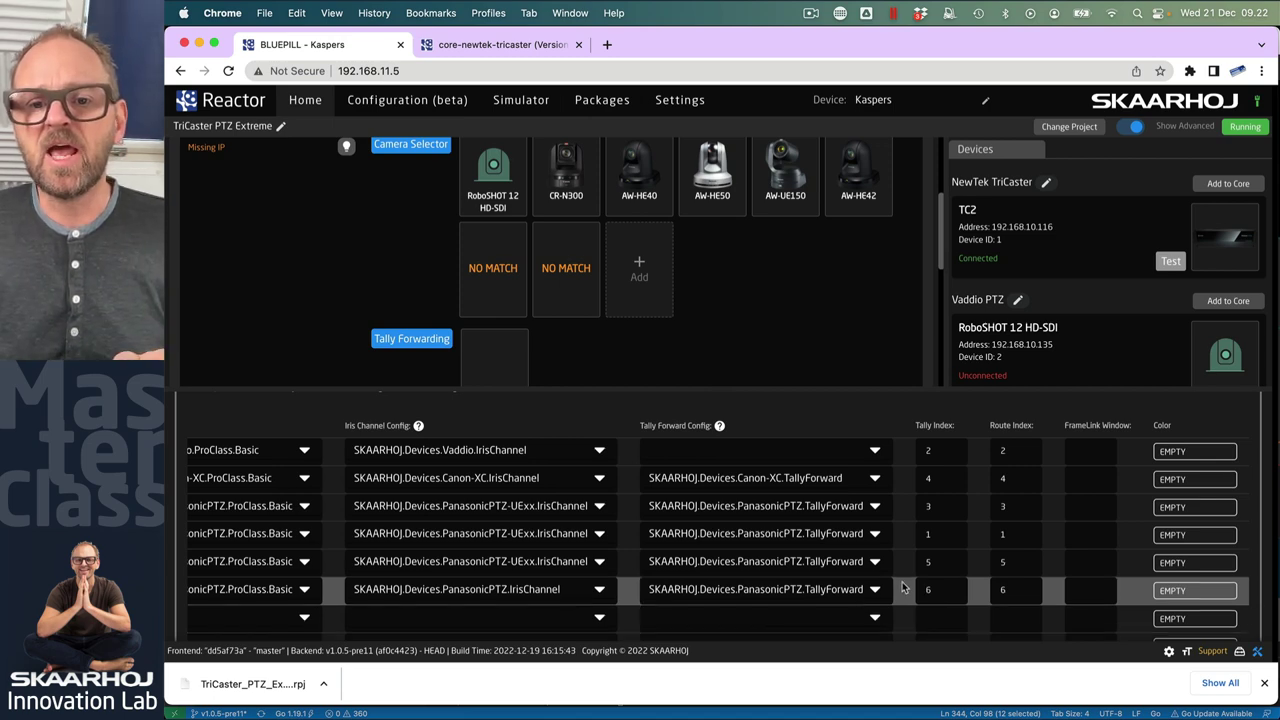
scroll(885, 595, down, 3)
click(942, 482)
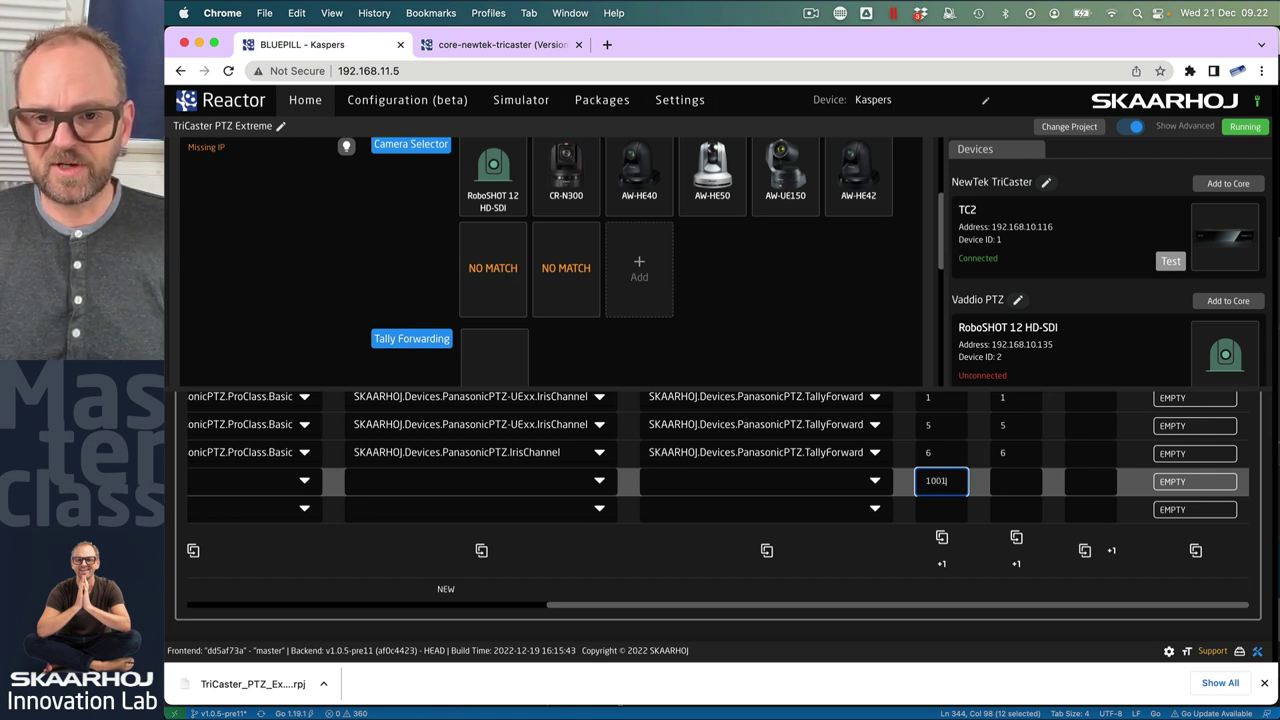
click(943, 510)
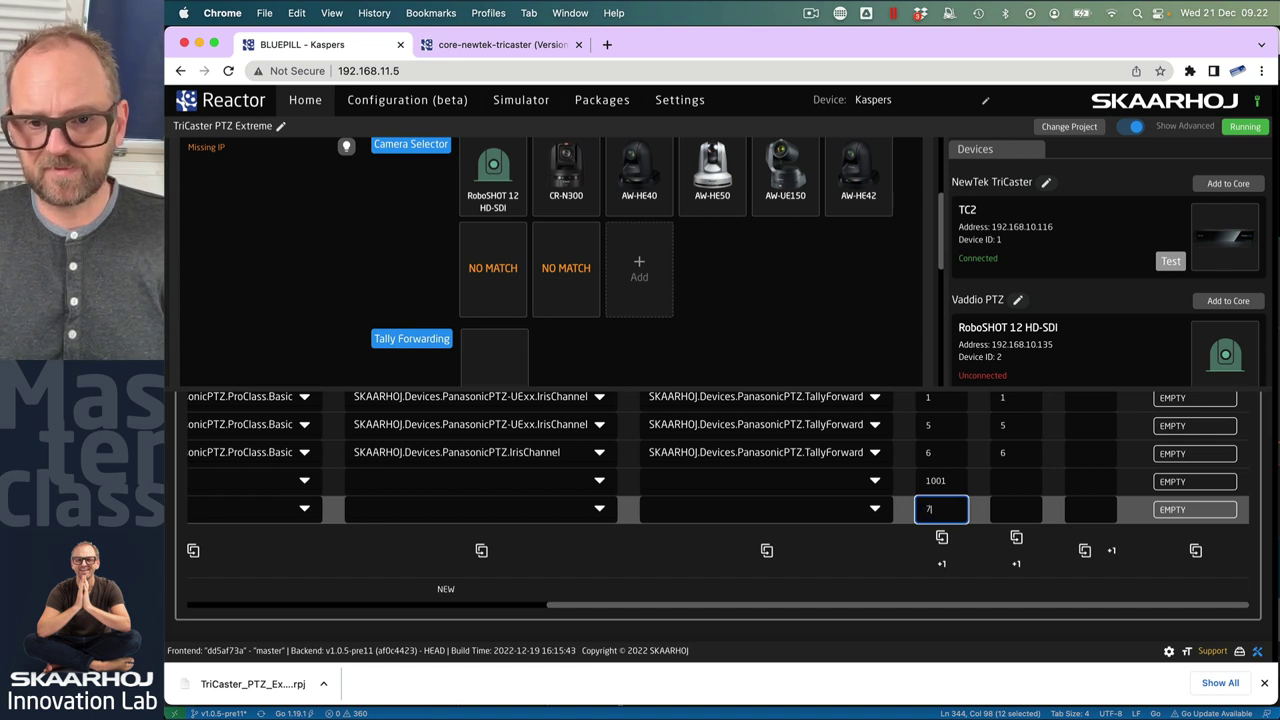
click(1012, 482)
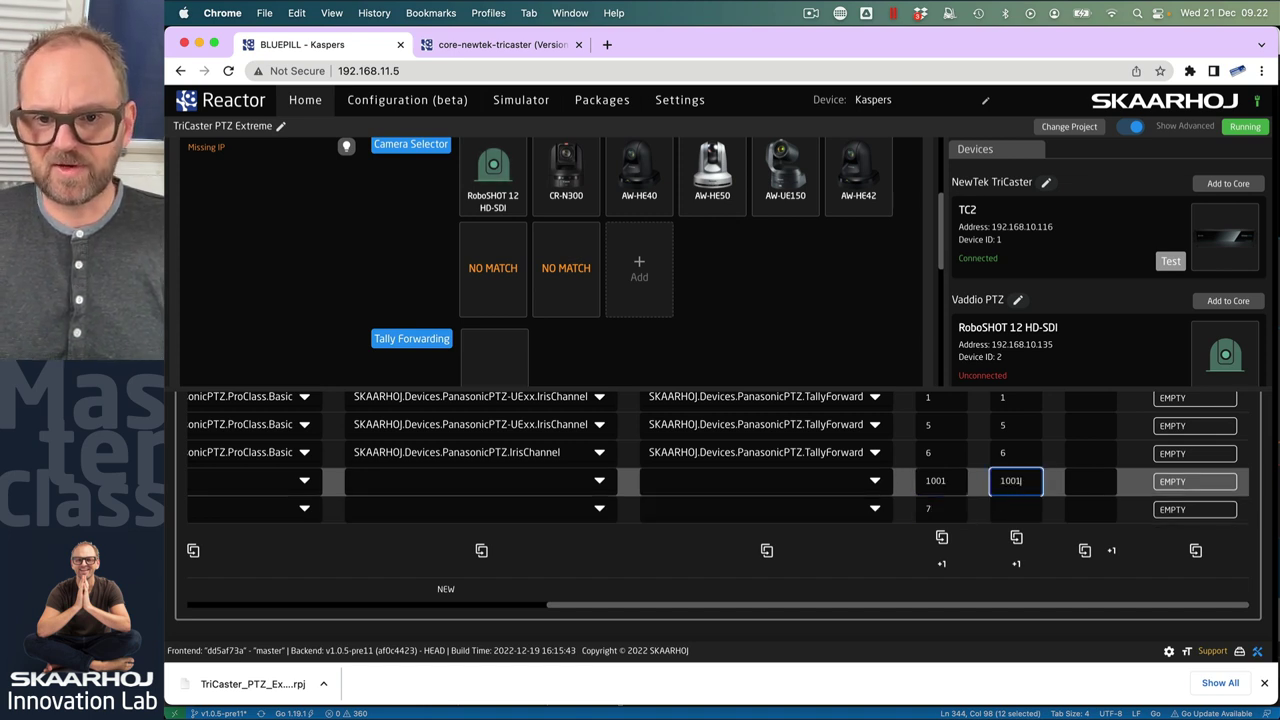
click(1014, 512)
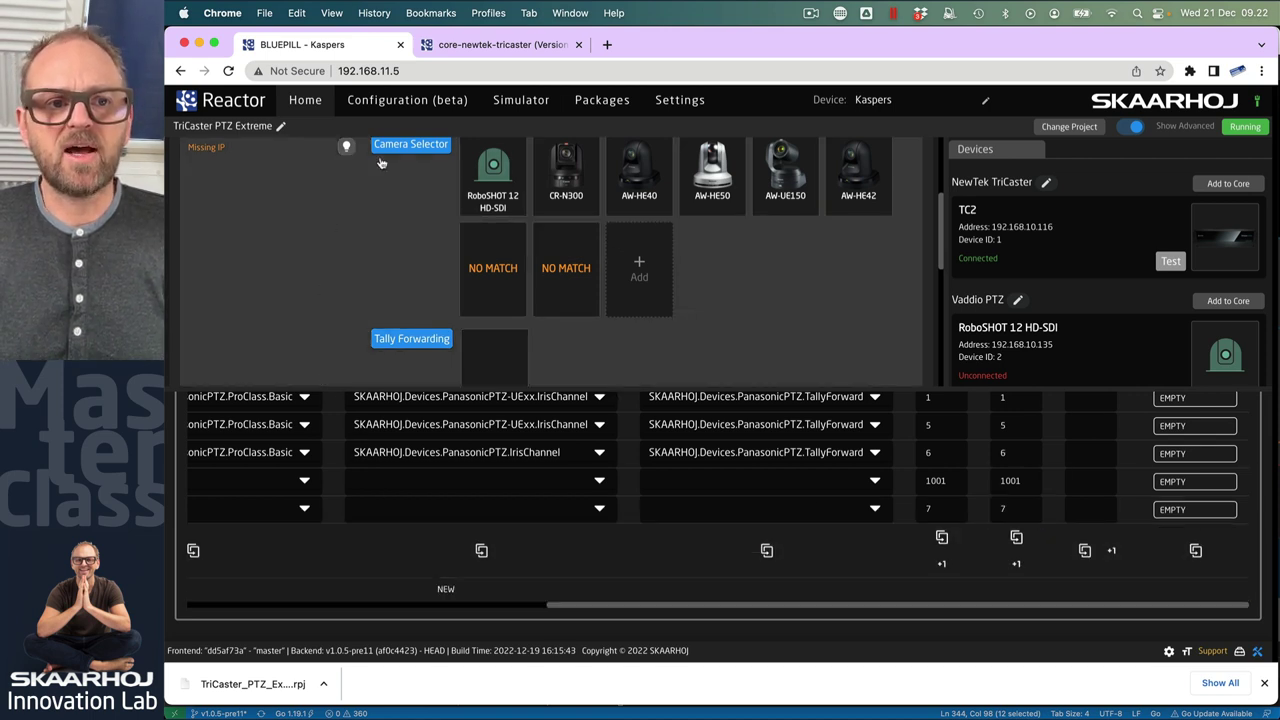
click(515, 100)
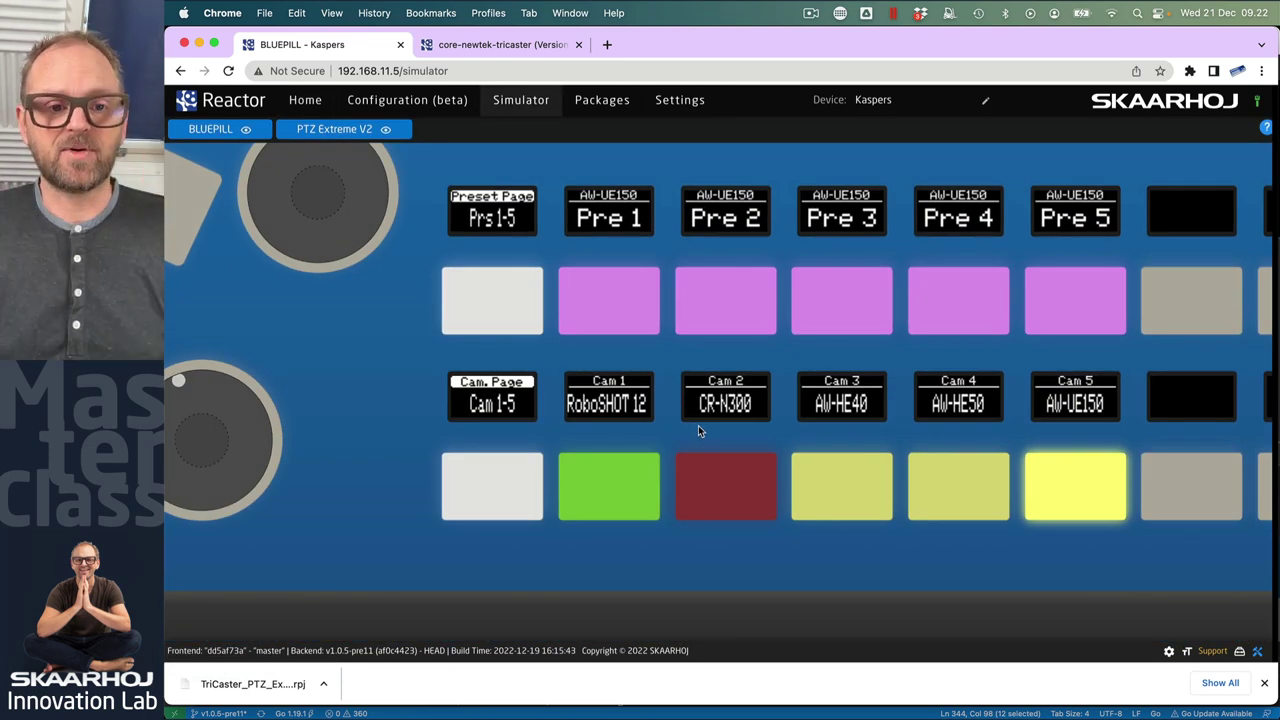
Page the simulated camera row to Cams 6-8 and try DDR, Other Source, Cam 6 and DDR
click(484, 514)
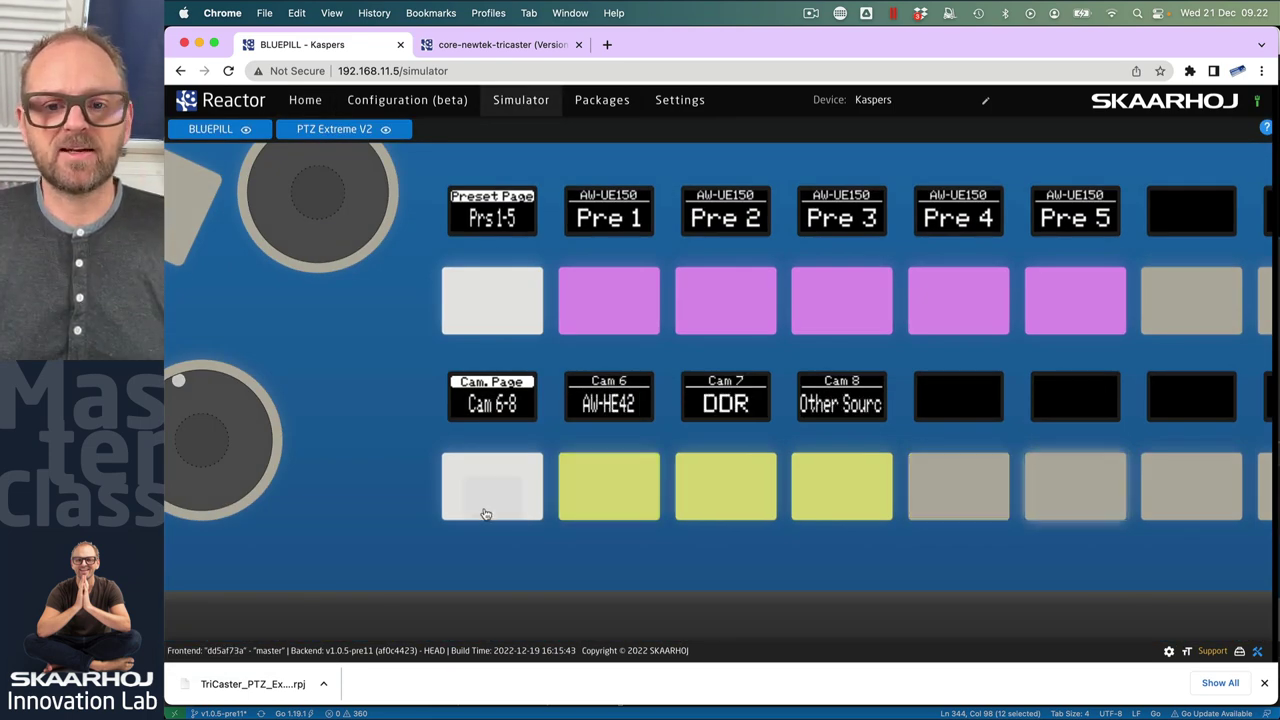
click(715, 496)
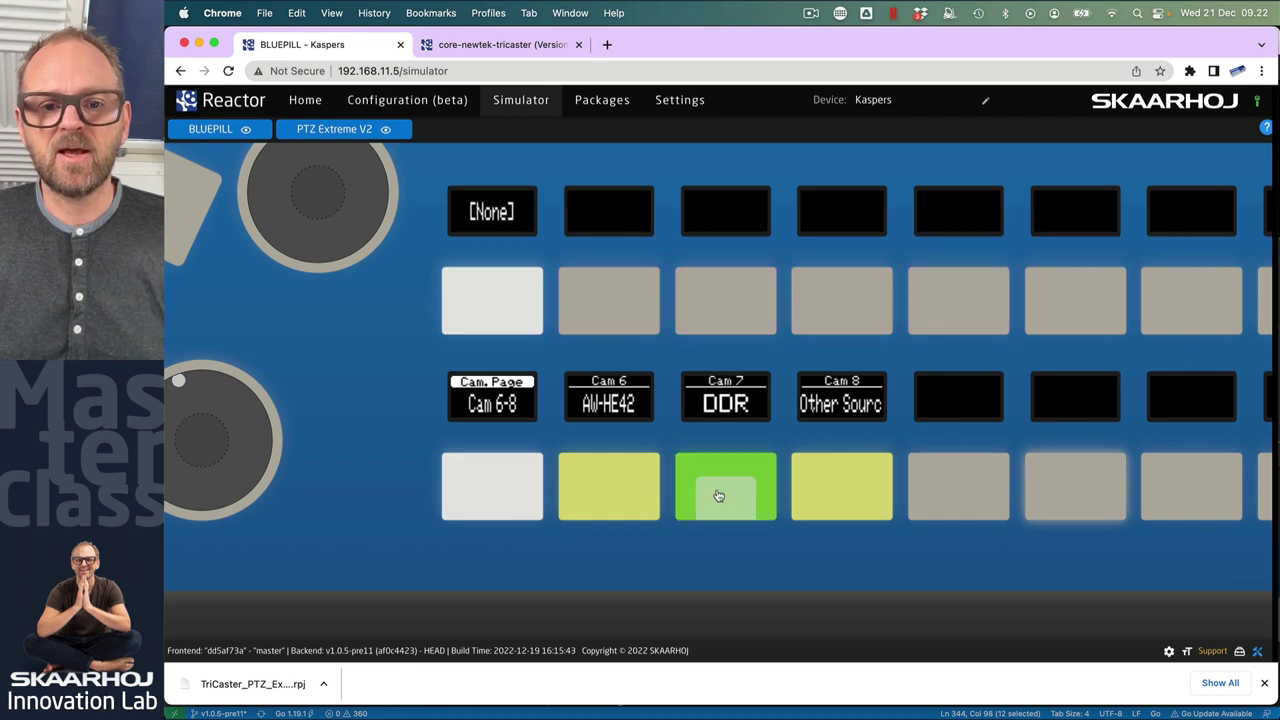
click(835, 505)
click(720, 494)
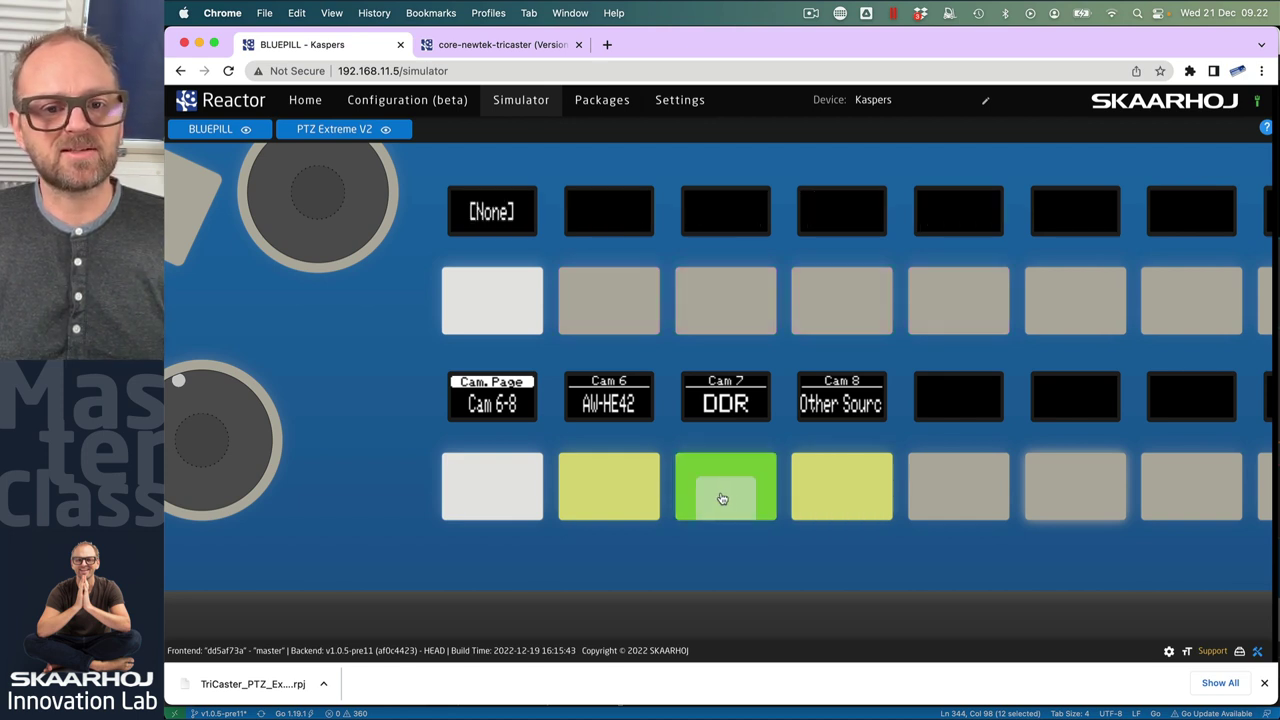
click(620, 500)
click(701, 500)
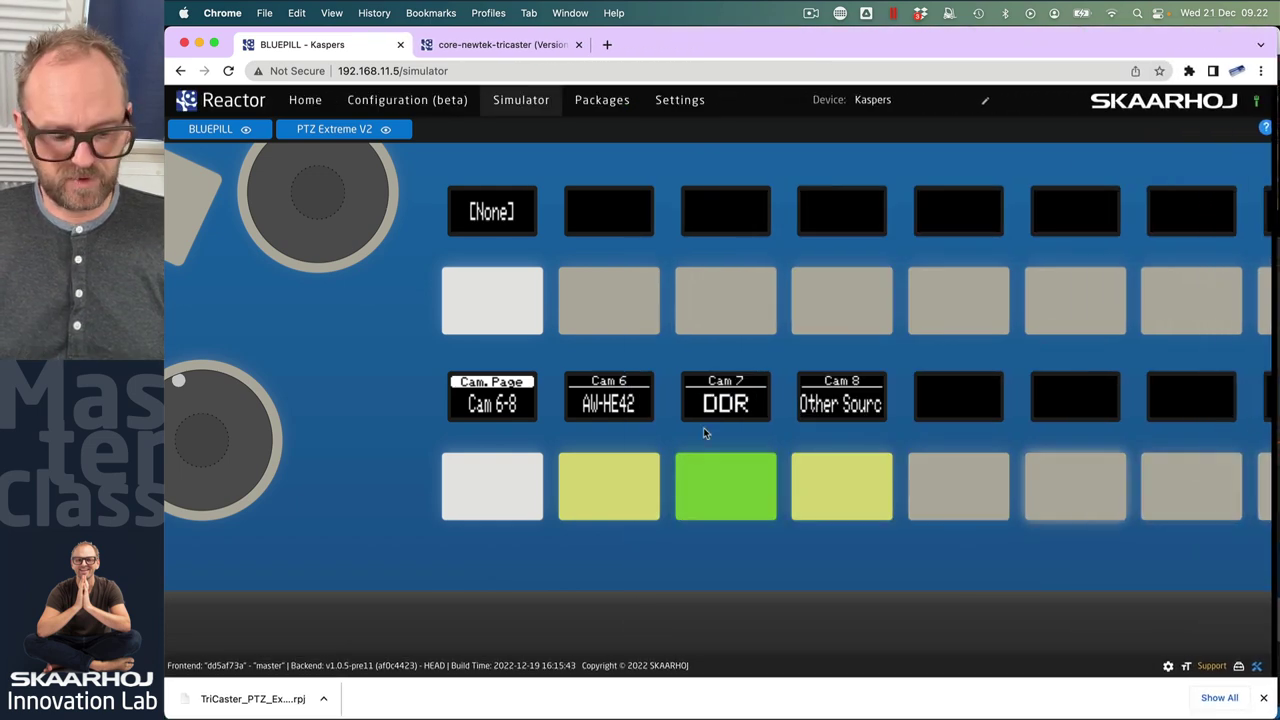
Zoom the panel view and switch through Cam 6, DDR and Cam 8, ending on Cam 6
scroll(703, 432, down, 5)
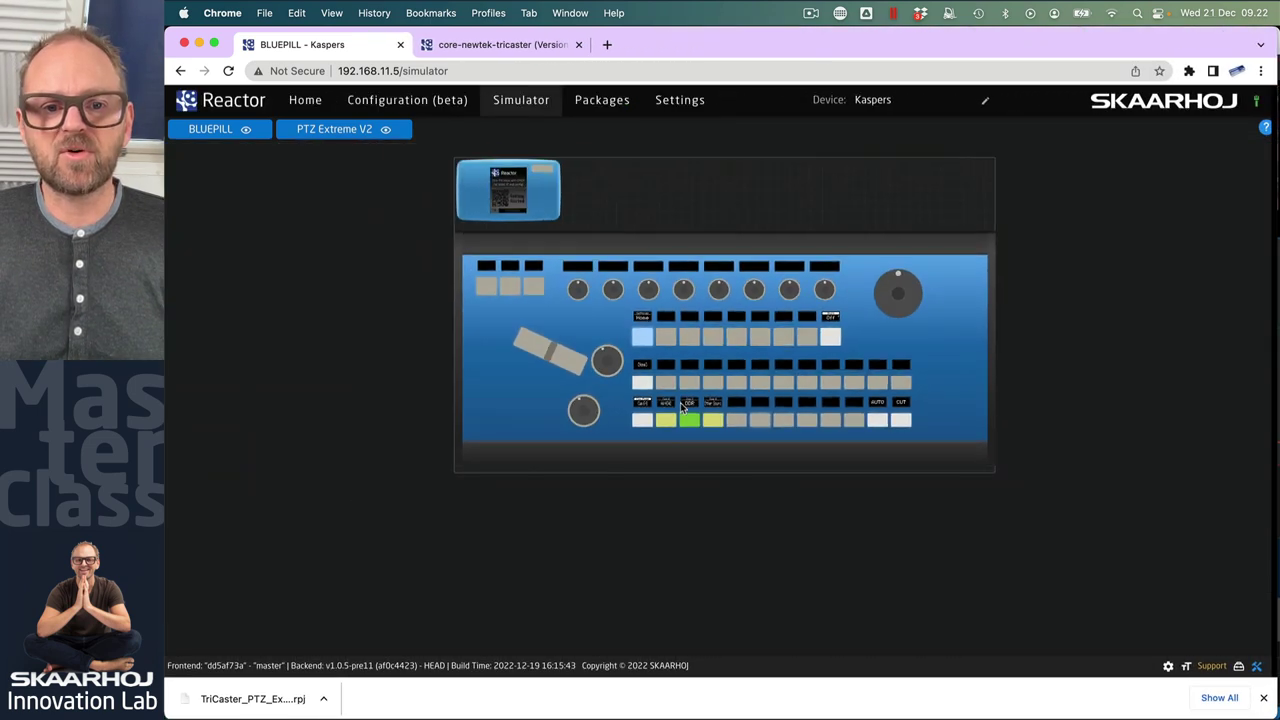
scroll(706, 425, up, 3)
scroll(644, 427, up, 2)
click(644, 421)
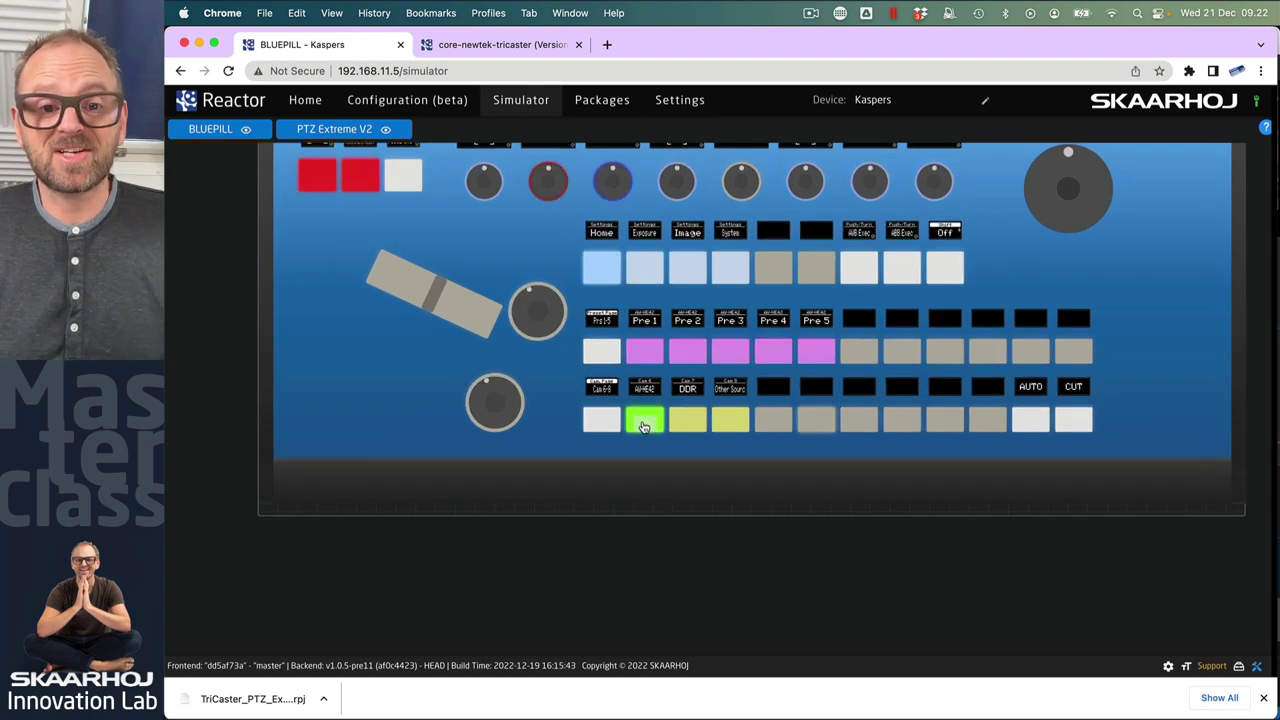
scroll(645, 423, up, 2)
scroll(644, 415, down, 4)
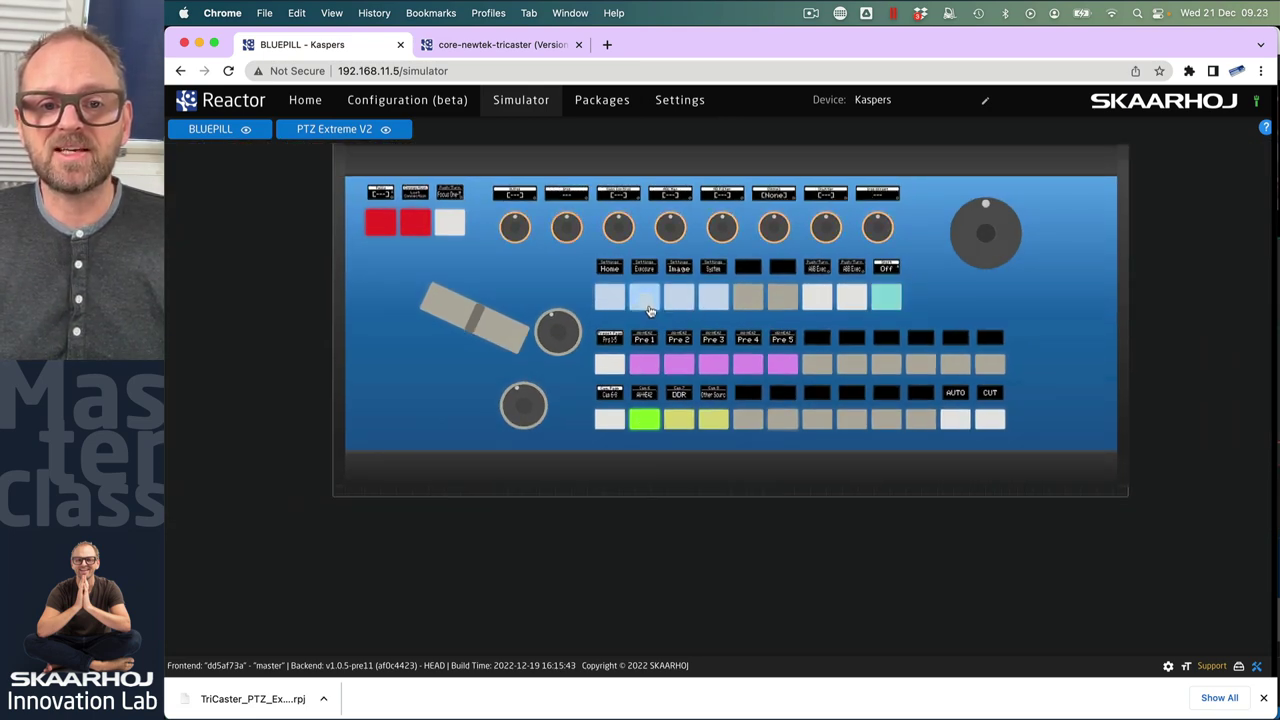
click(680, 426)
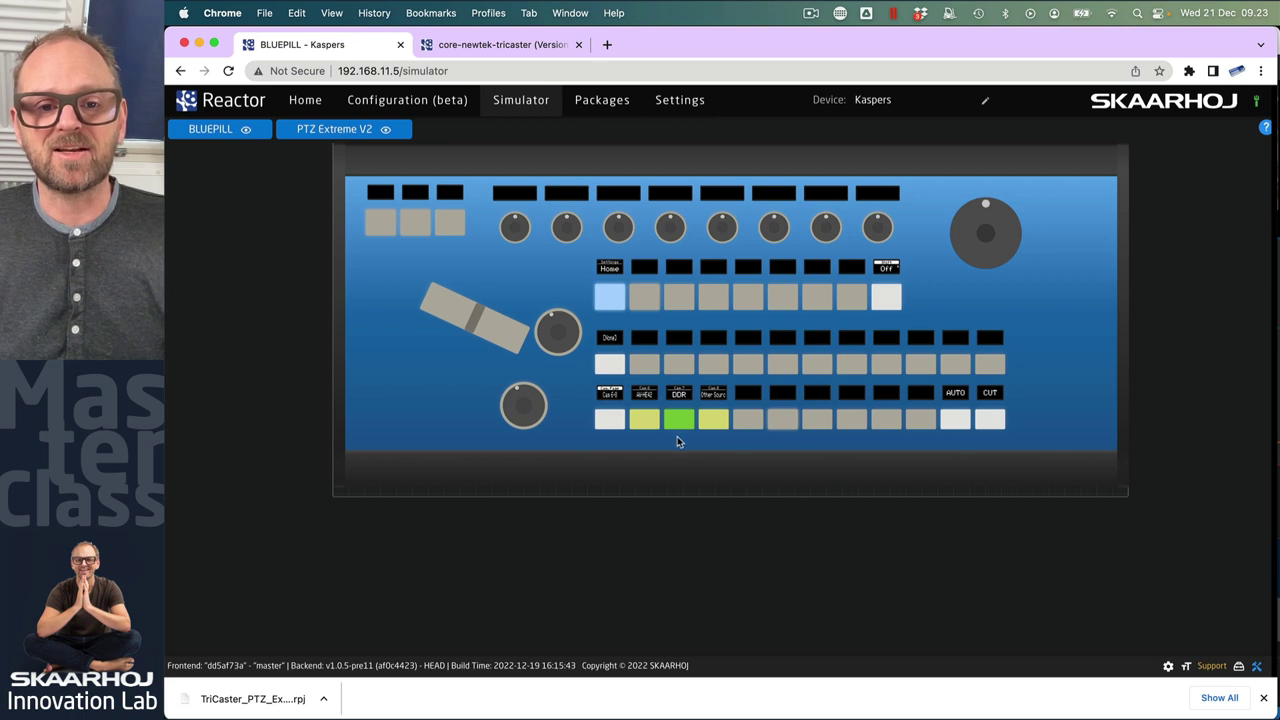
click(709, 428)
click(645, 427)
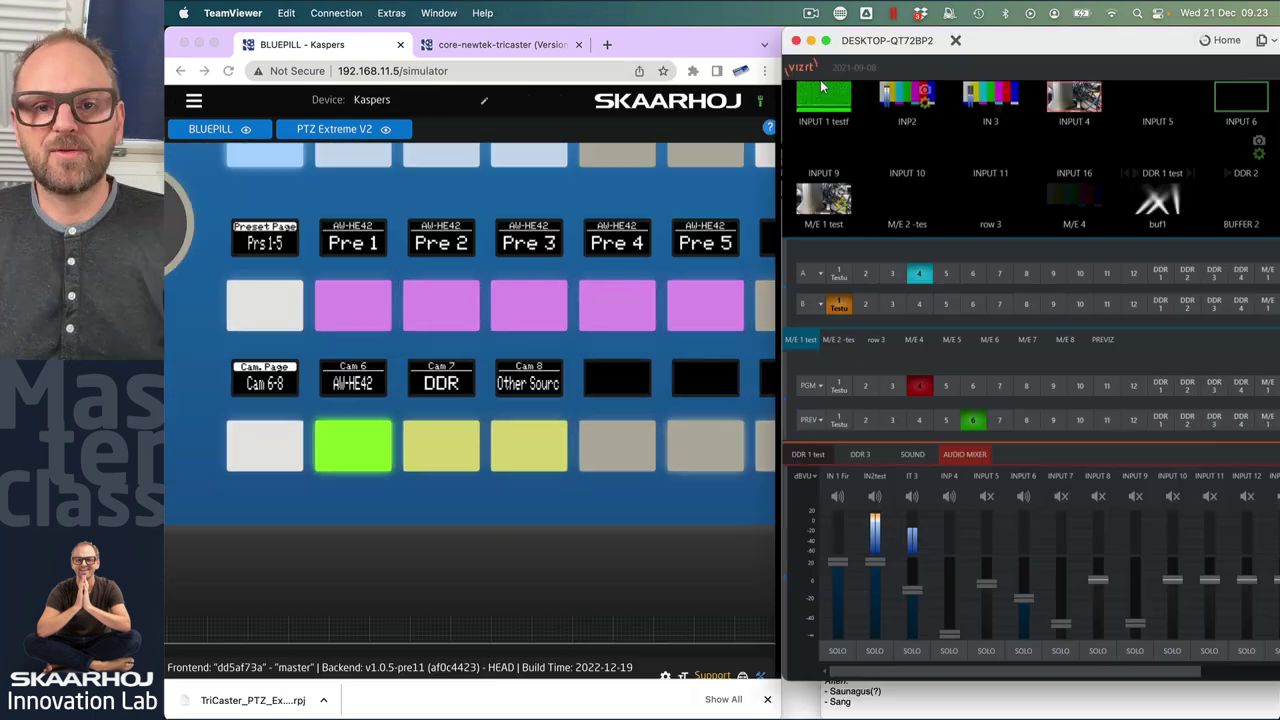
Preview Cam 8, the DDR and Cam 6 on the TriCaster, then go back to the project page
click(417, 484)
click(530, 452)
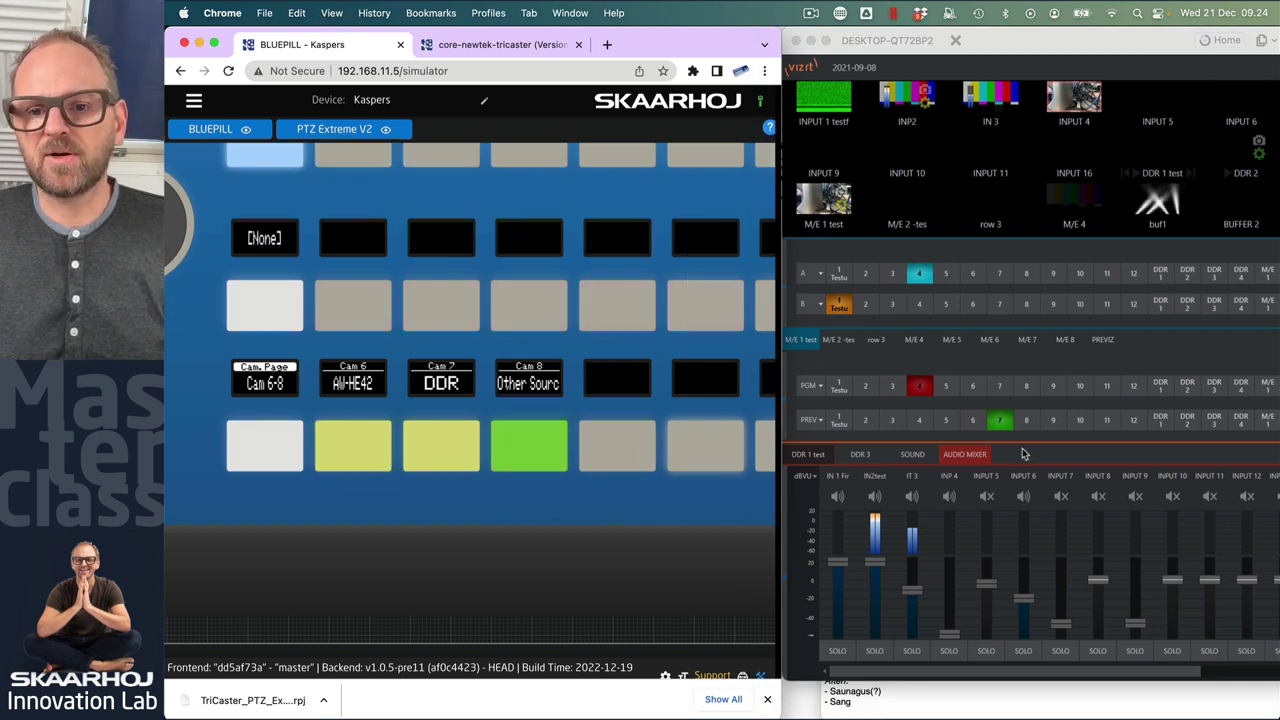
click(441, 460)
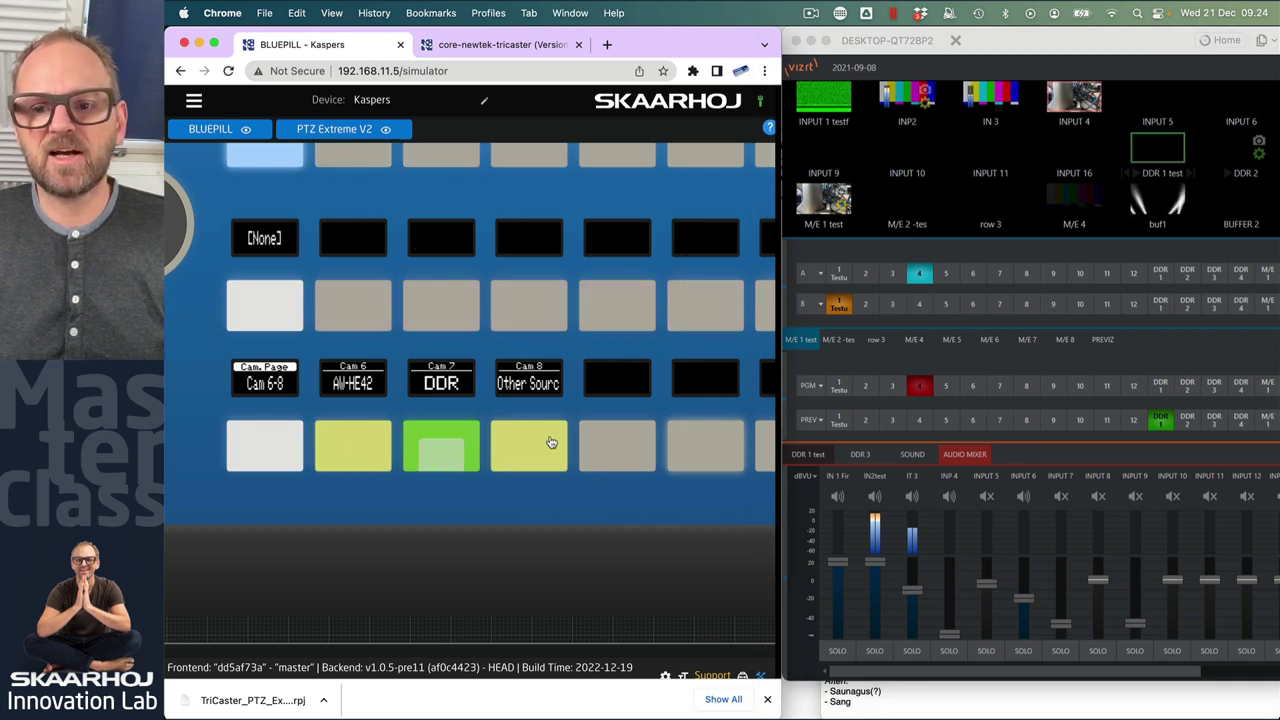
click(527, 461)
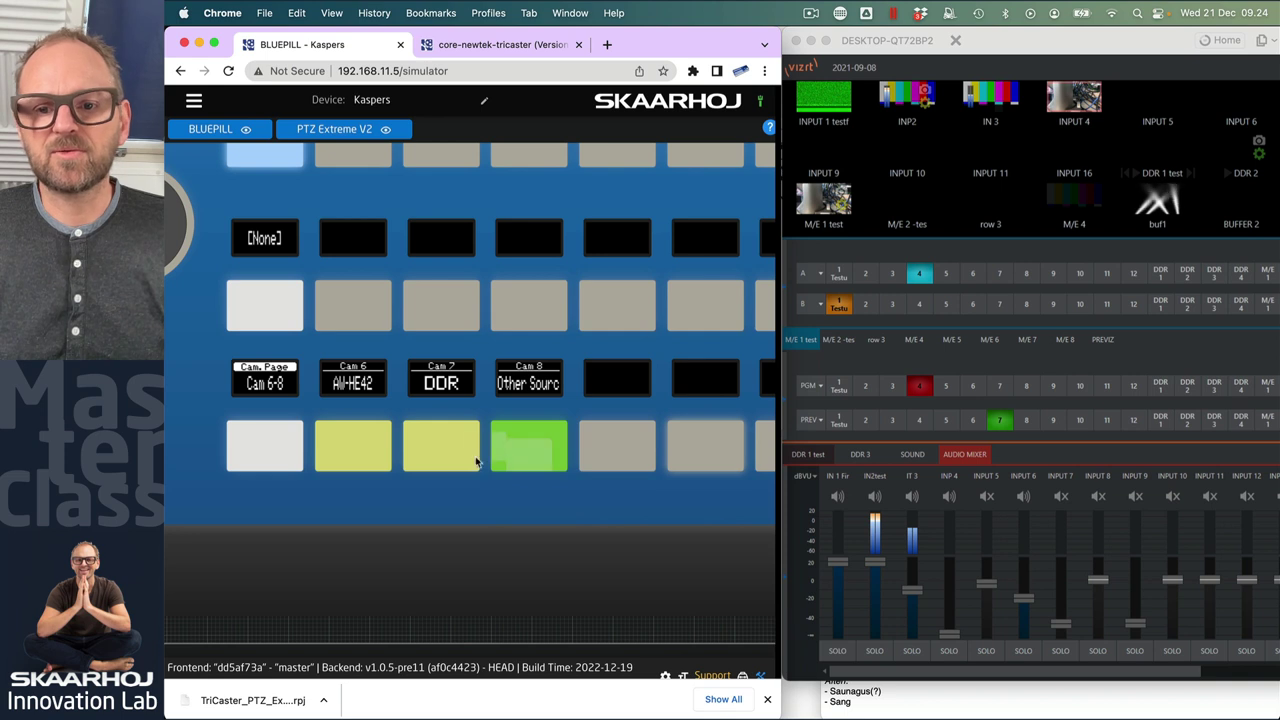
click(452, 461)
click(353, 462)
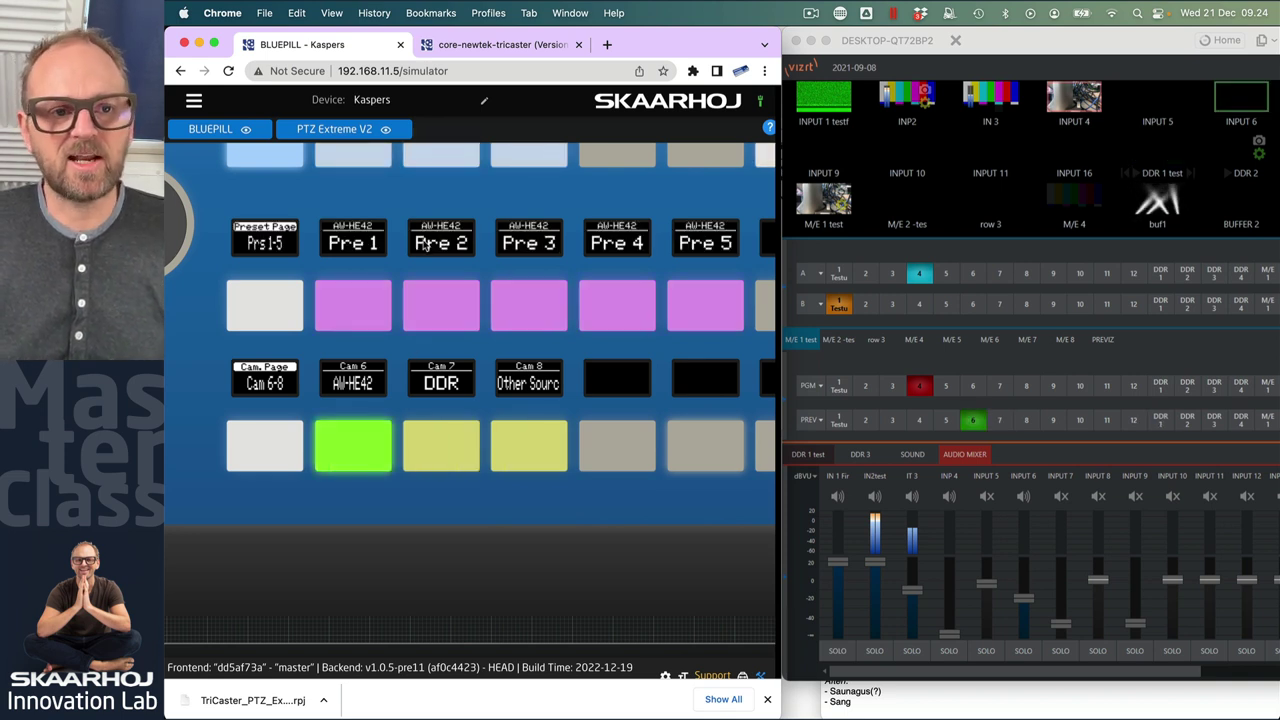
click(194, 101)
click(196, 100)
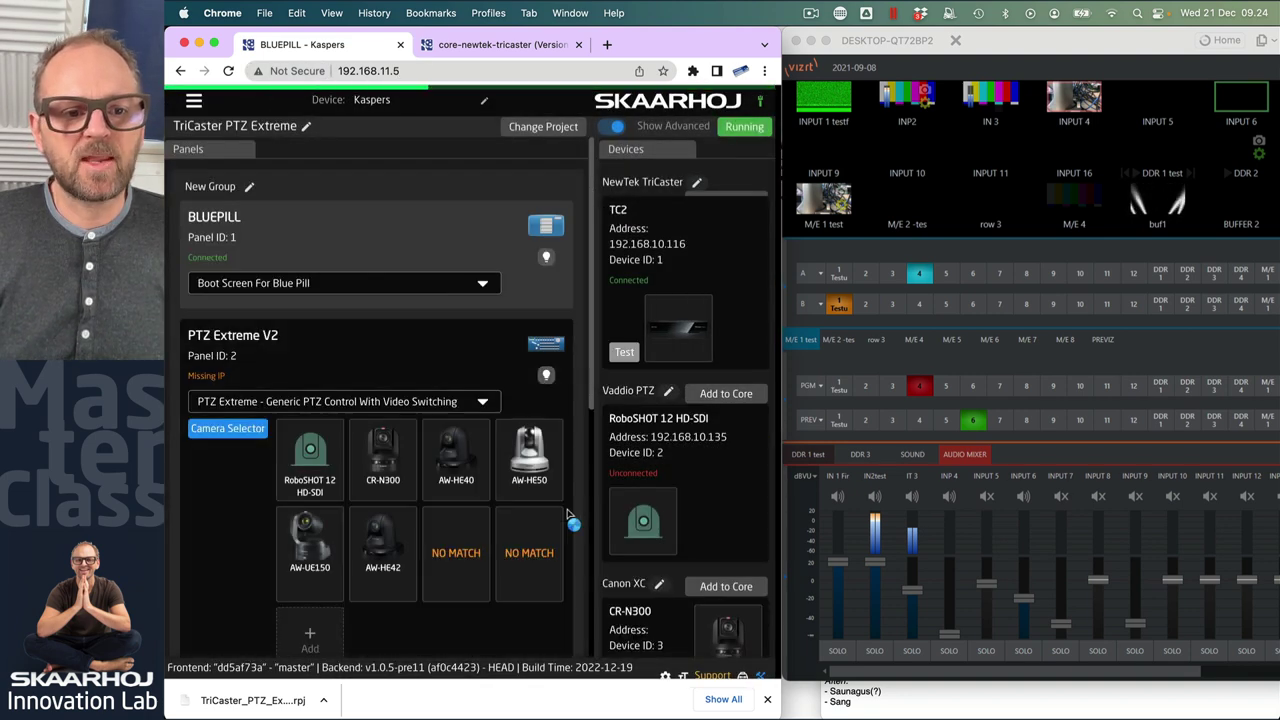
Change Camera Page Size from 5 to 9 in Config Sizes, then visit the Packages page
scroll(395, 510, down, 10)
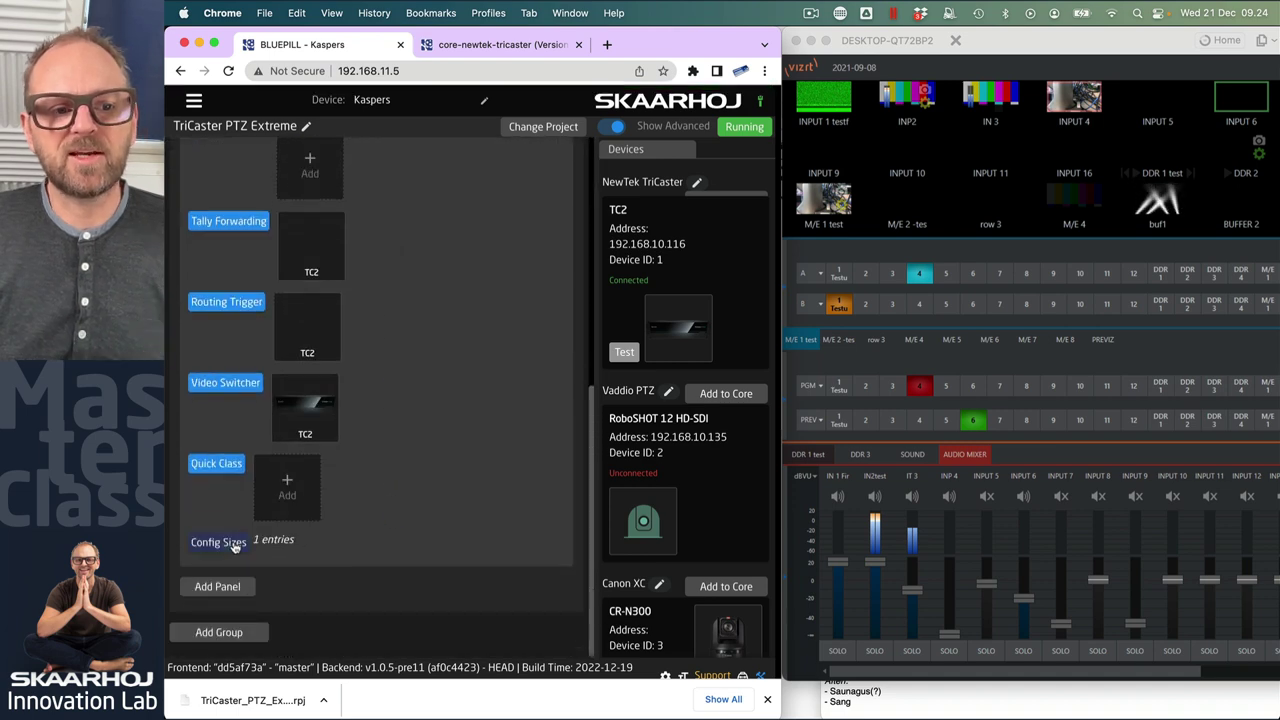
click(220, 542)
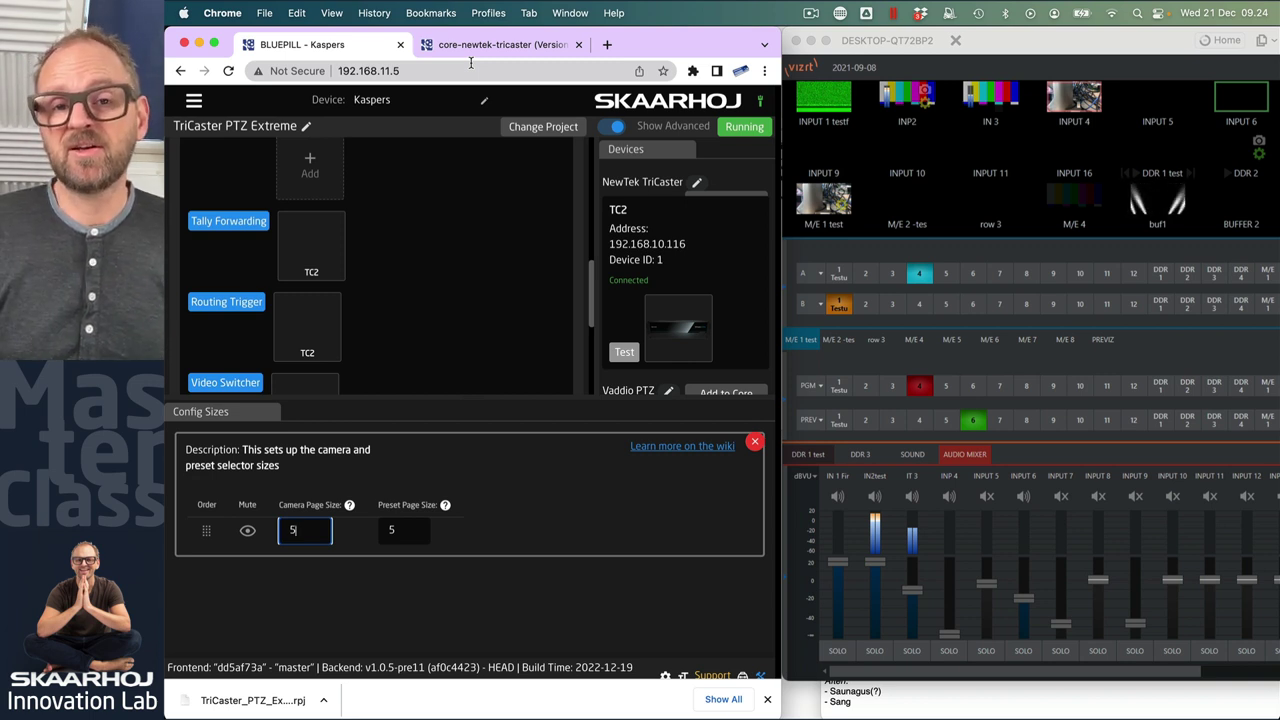
key(BackSpace)
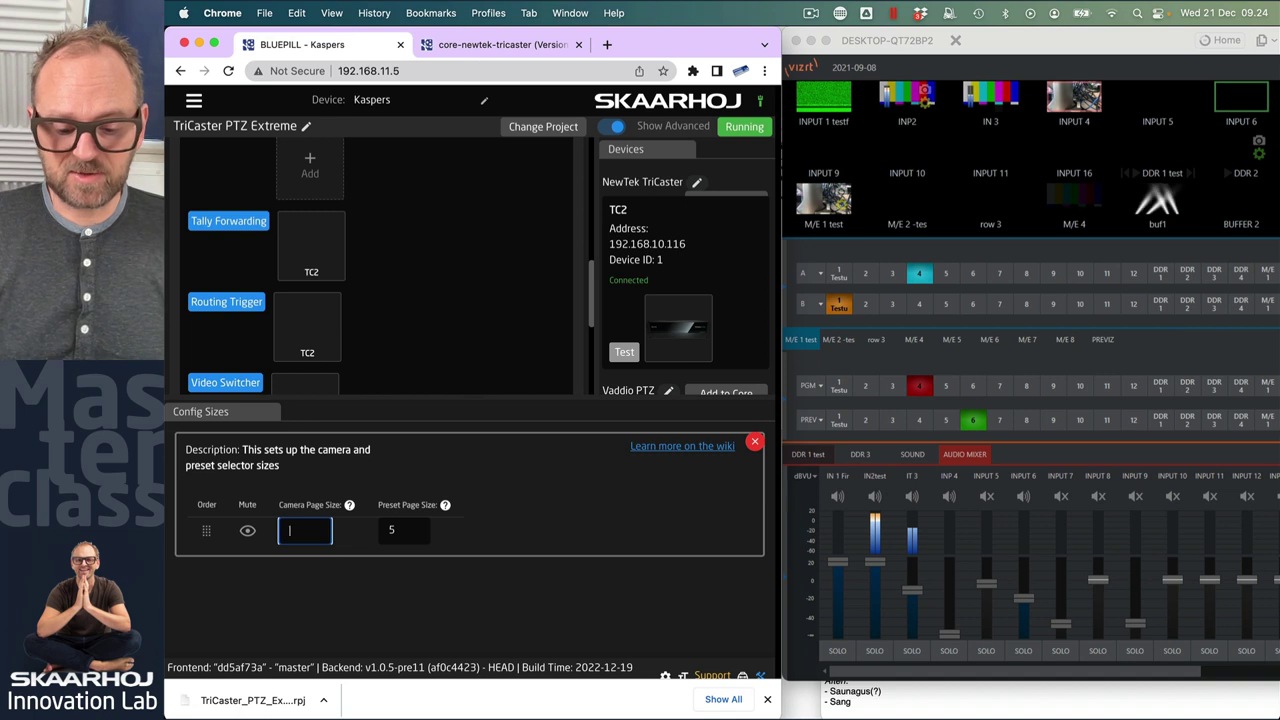
text(9)
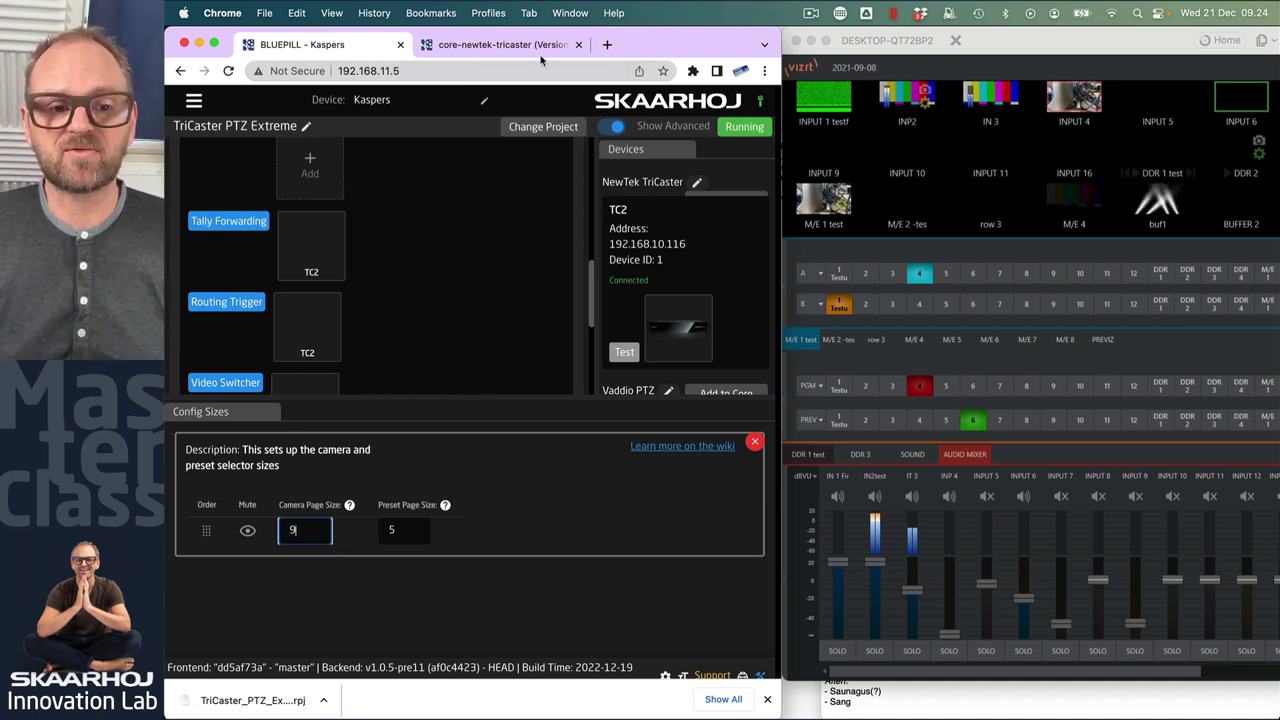
click(718, 603)
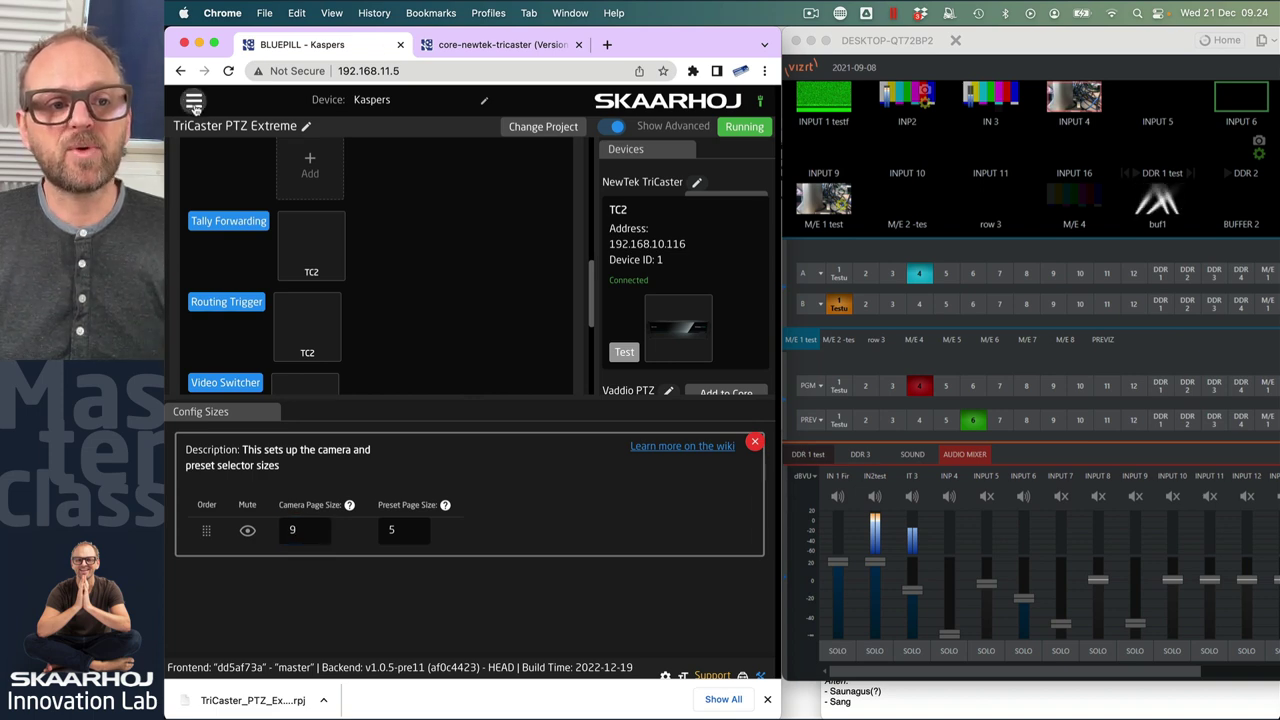
click(194, 100)
click(215, 180)
click(194, 101)
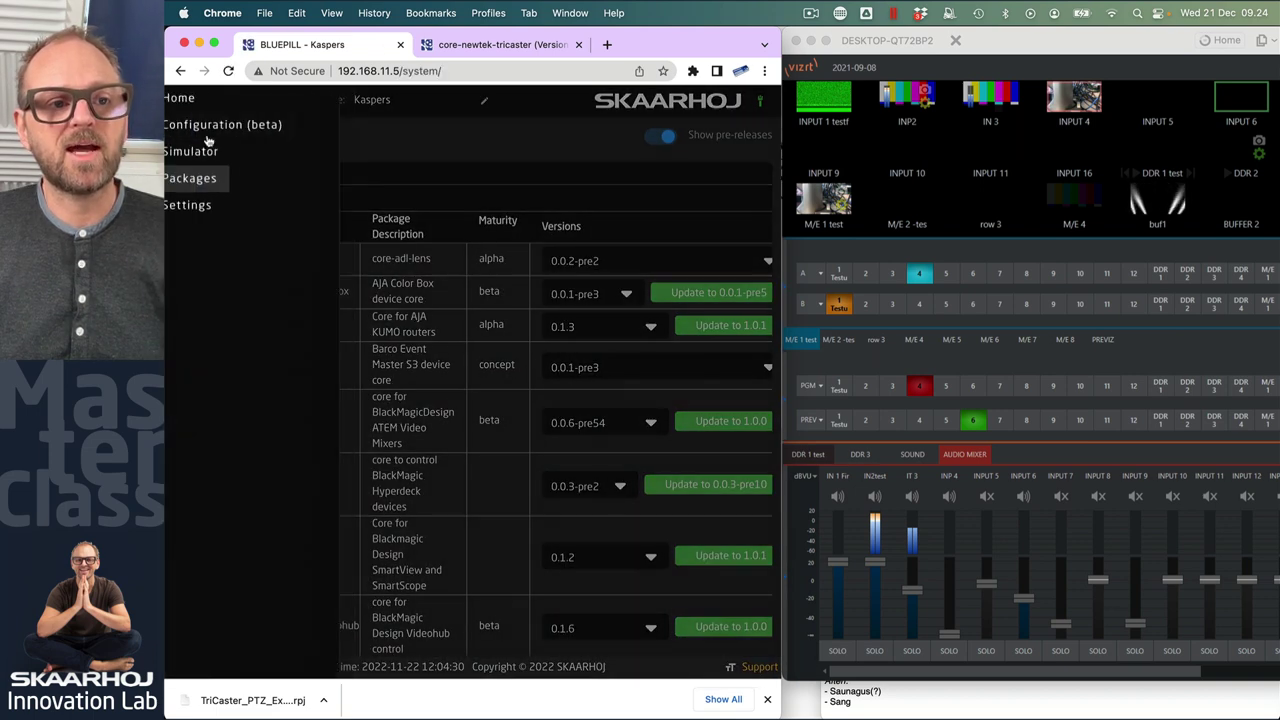
Open the Simulator and cycle the camera page to the single nine-source page
click(217, 160)
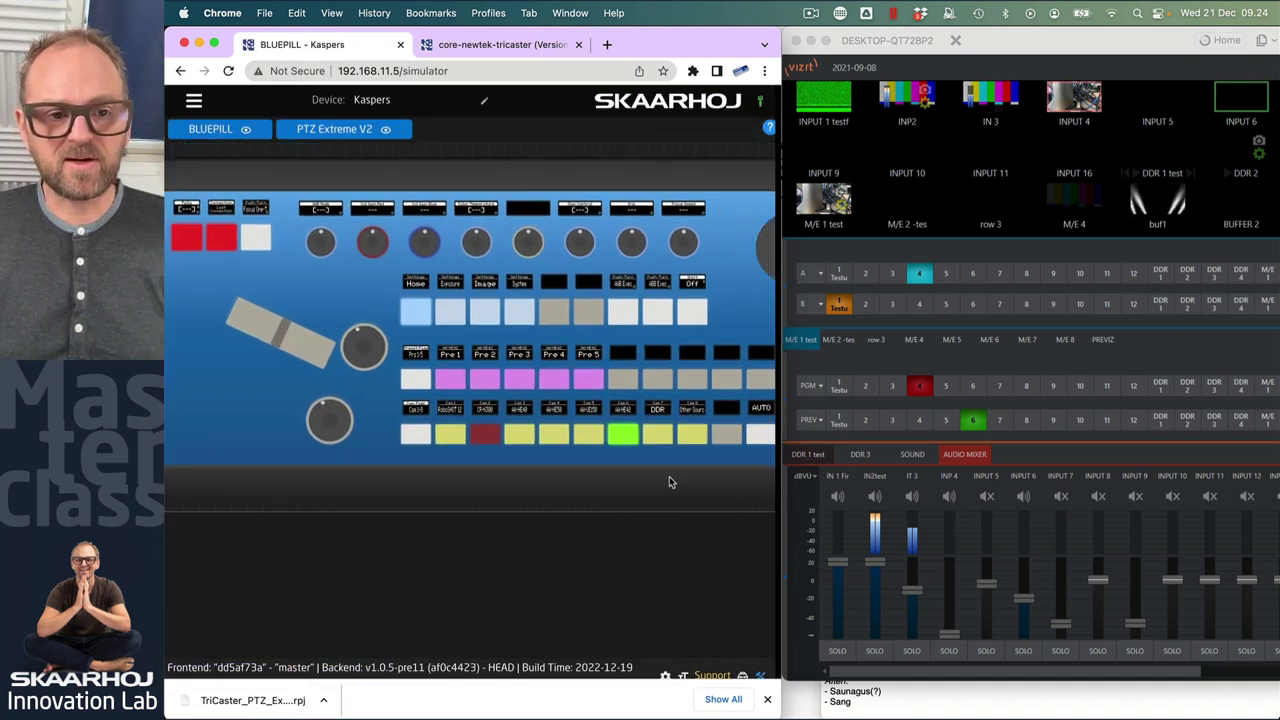
scroll(294, 414, up, 5)
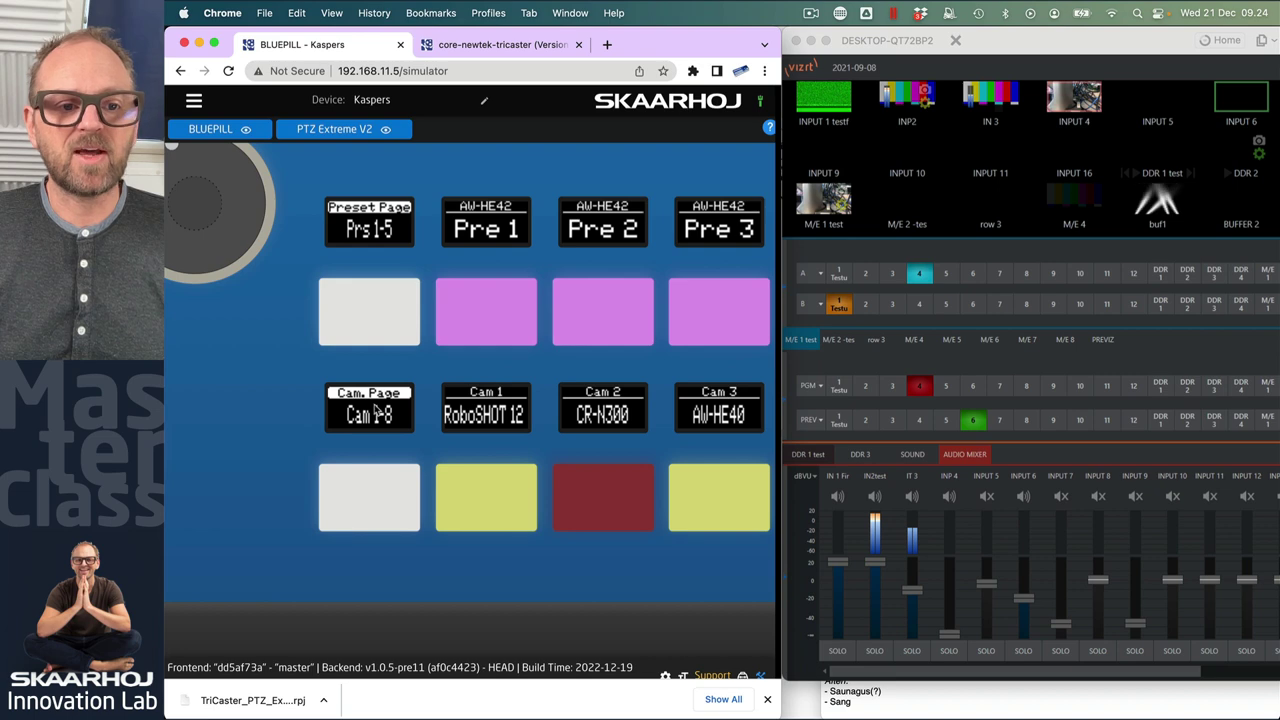
scroll(559, 469, down, 5)
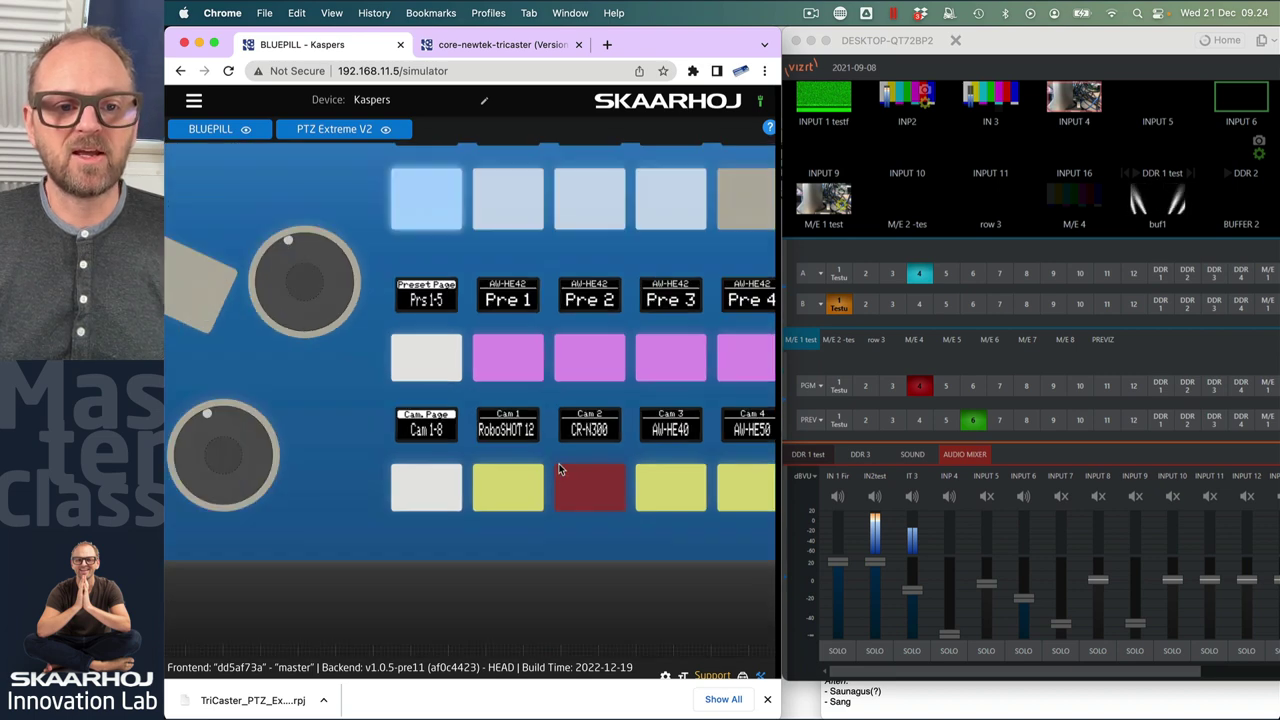
scroll(345, 460, up, 1)
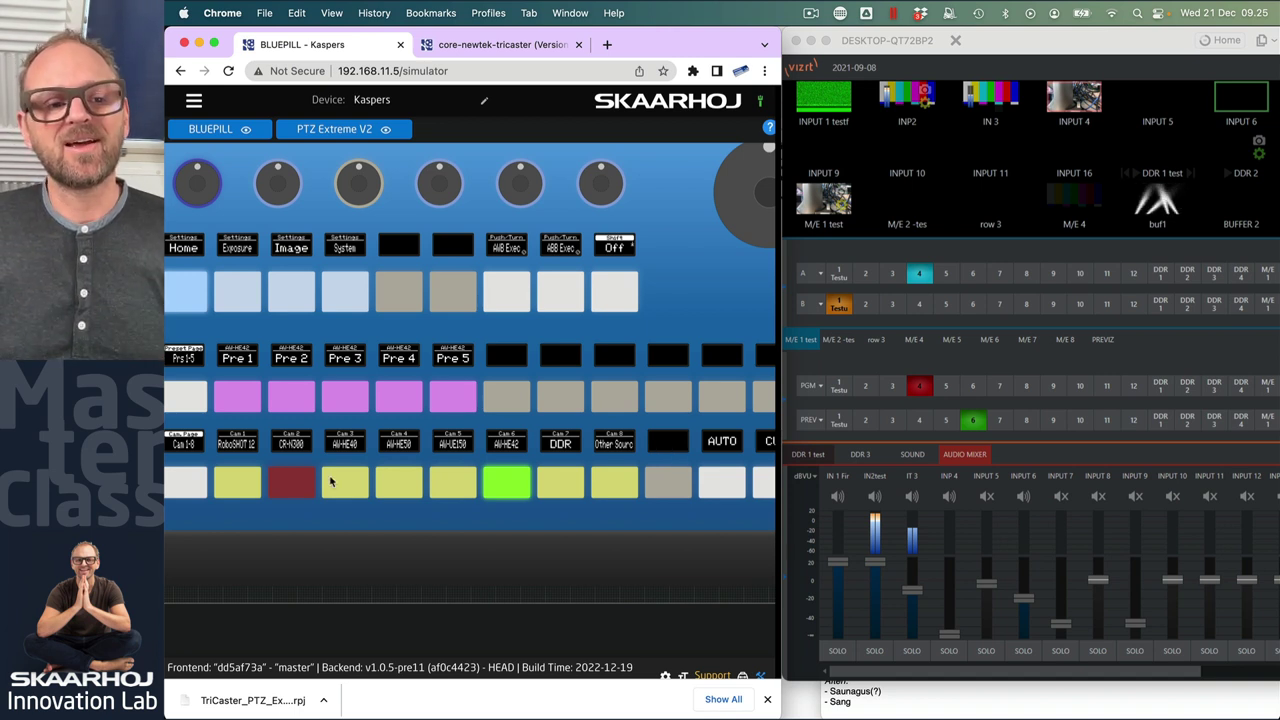
click(182, 490)
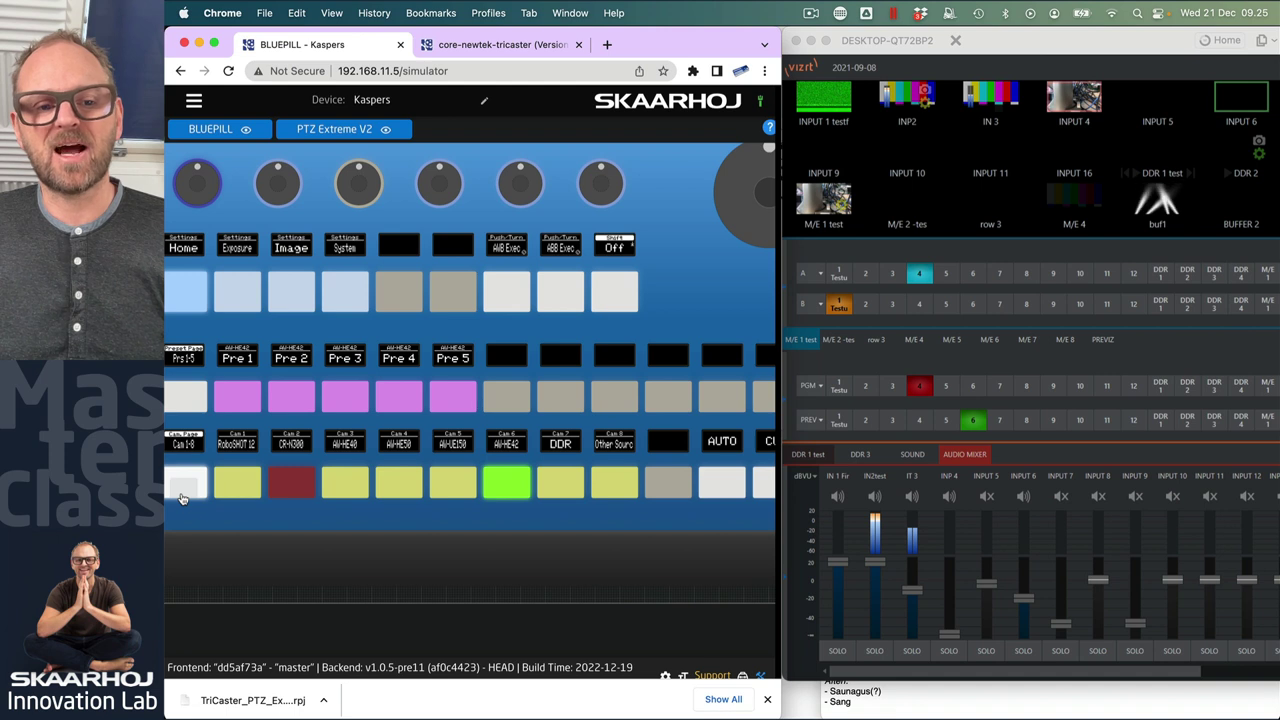
click(614, 490)
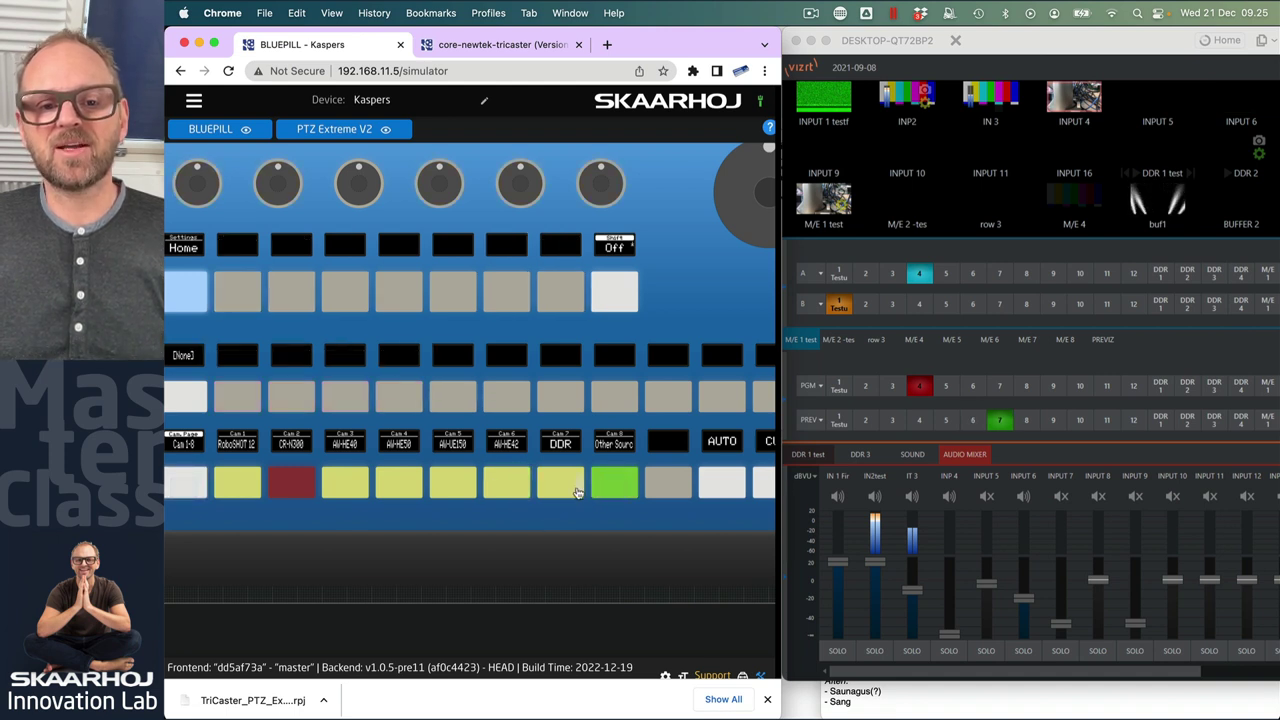
Step the preview from Cam 7 down to Cam 1 RoboSHOT 12 and CUT it to program
click(565, 492)
click(510, 494)
click(452, 494)
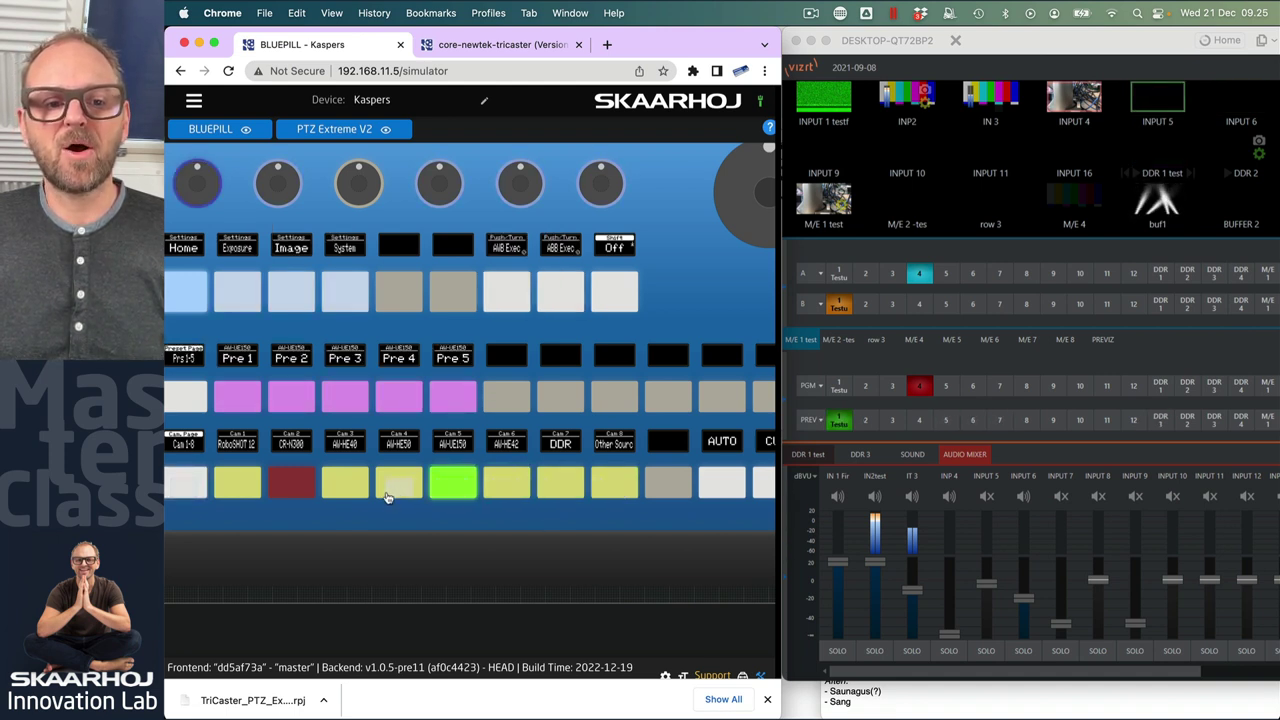
click(398, 494)
click(344, 494)
click(237, 494)
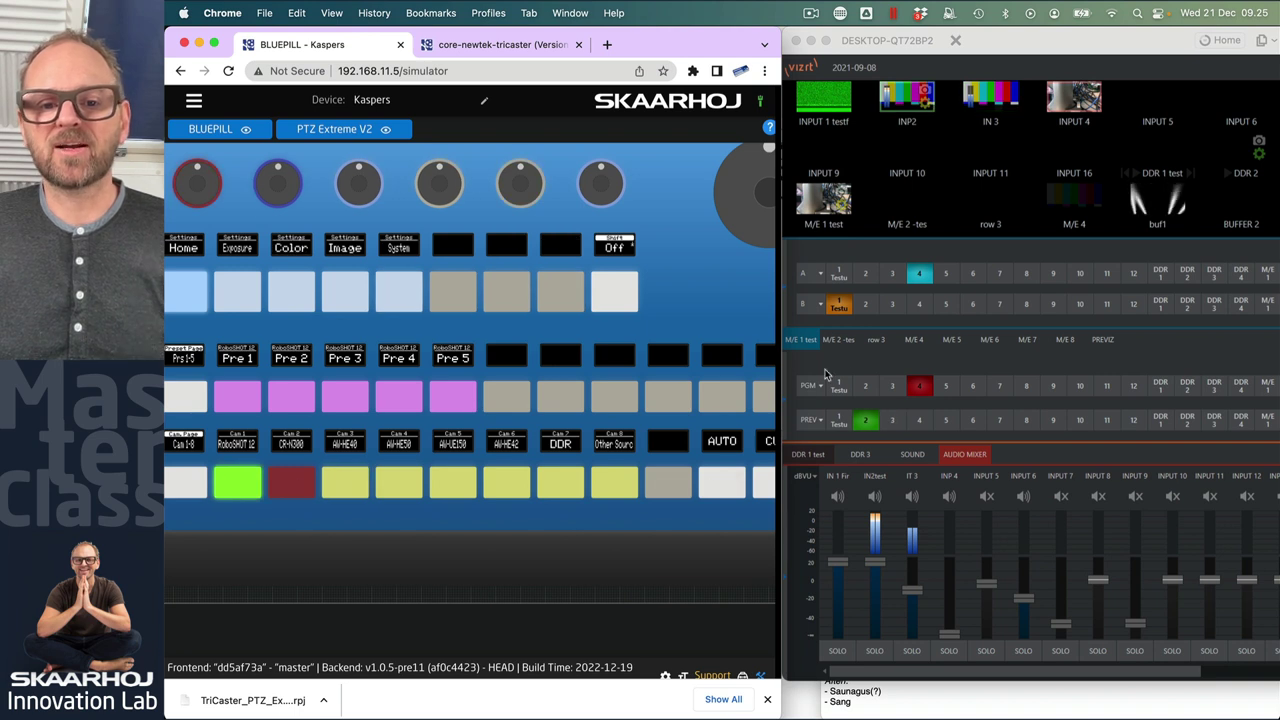
click(765, 490)
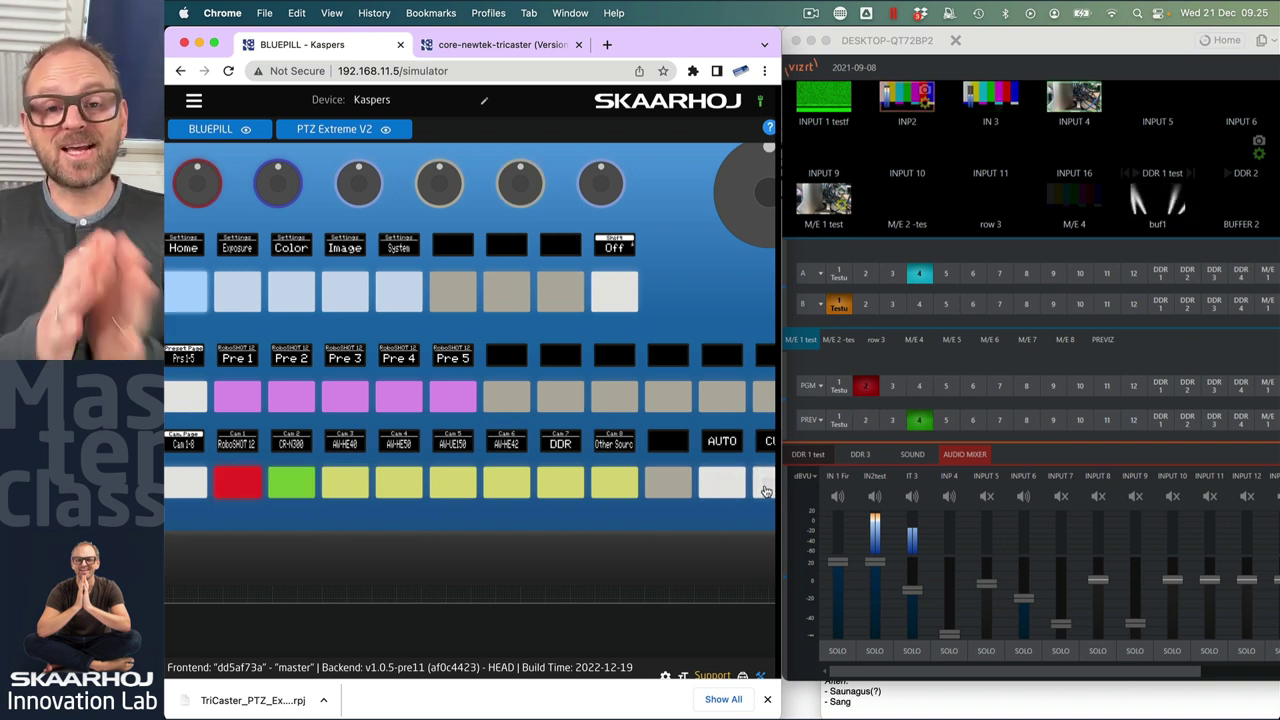